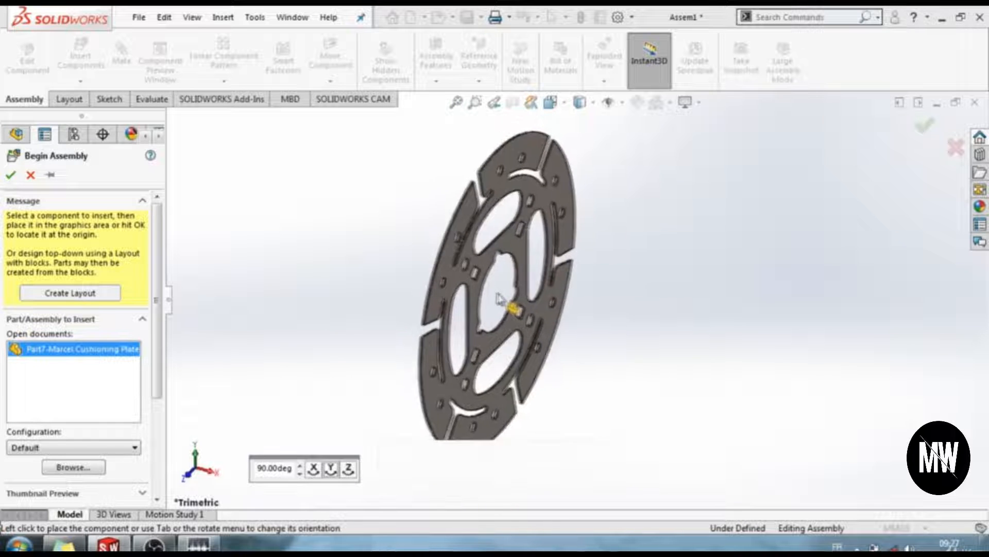
# Place Part7-Marcel Cushioning Plate in the graphics area as the assembly's first component.
pyautogui.click(499, 298)
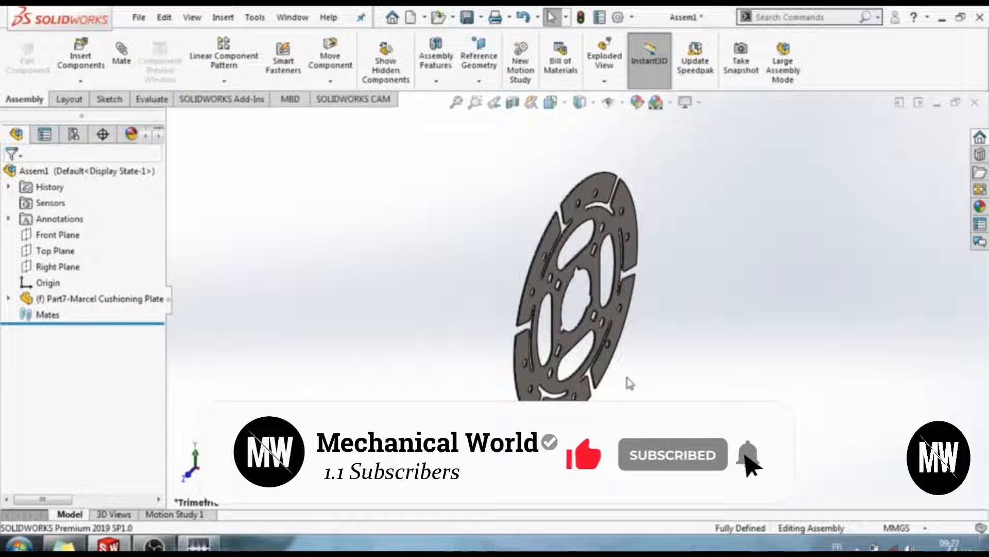
pyautogui.scroll(3, 511, 348)
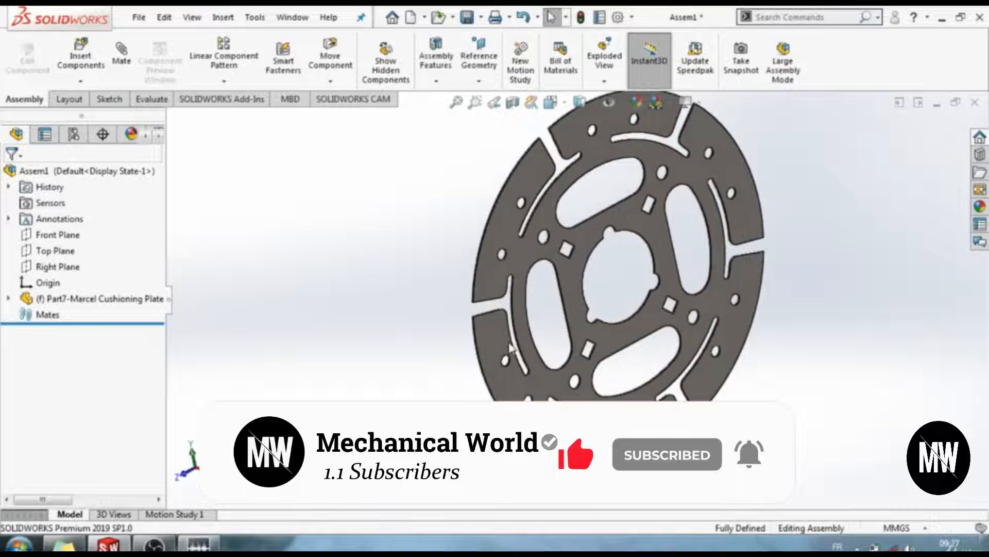
pyautogui.scroll(-3, 667, 380)
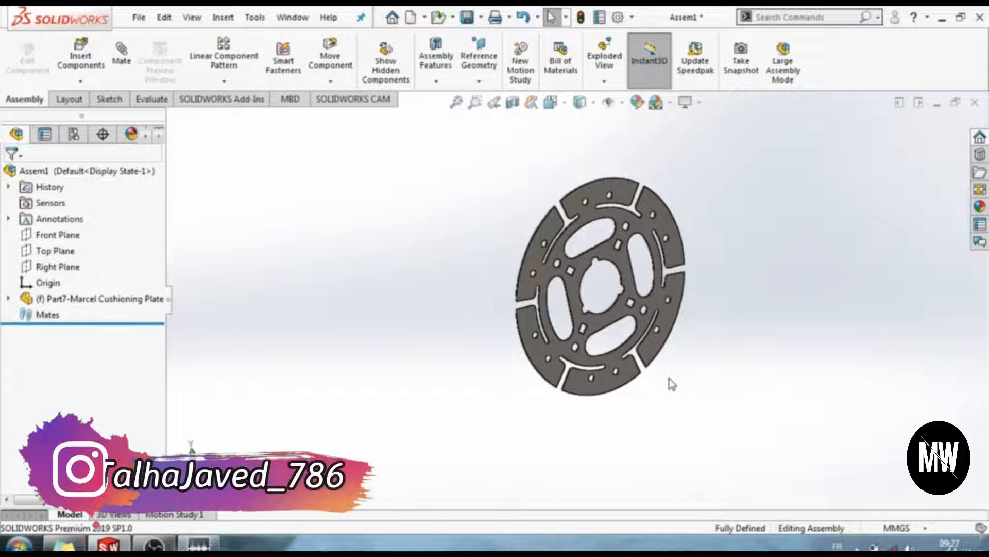
# Load Part12-Plate Washer from the Parts folder as the next component to insert.
pyautogui.click(80, 58)
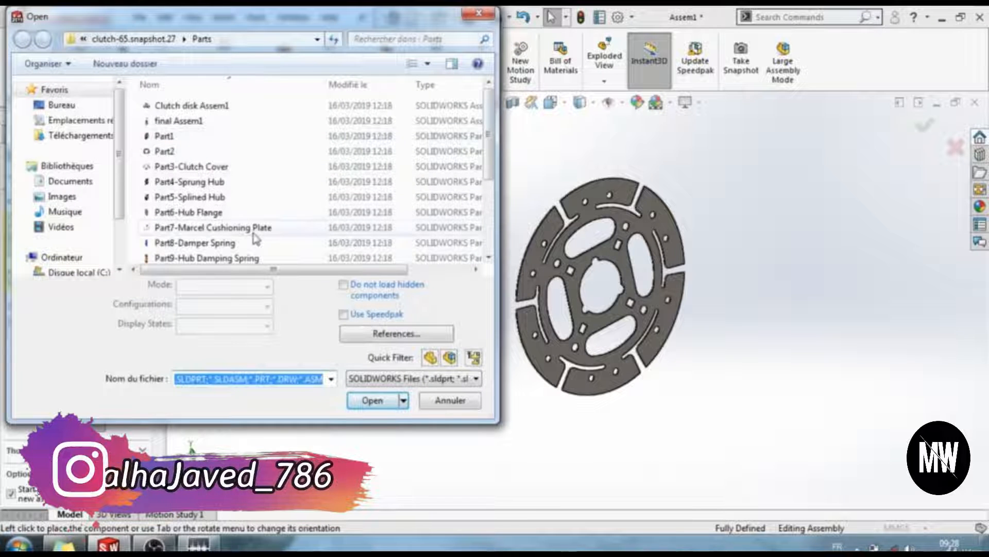
pyautogui.moveTo(486, 149); pyautogui.dragTo(486, 150)
pyautogui.scroll(-2, 404, 207)
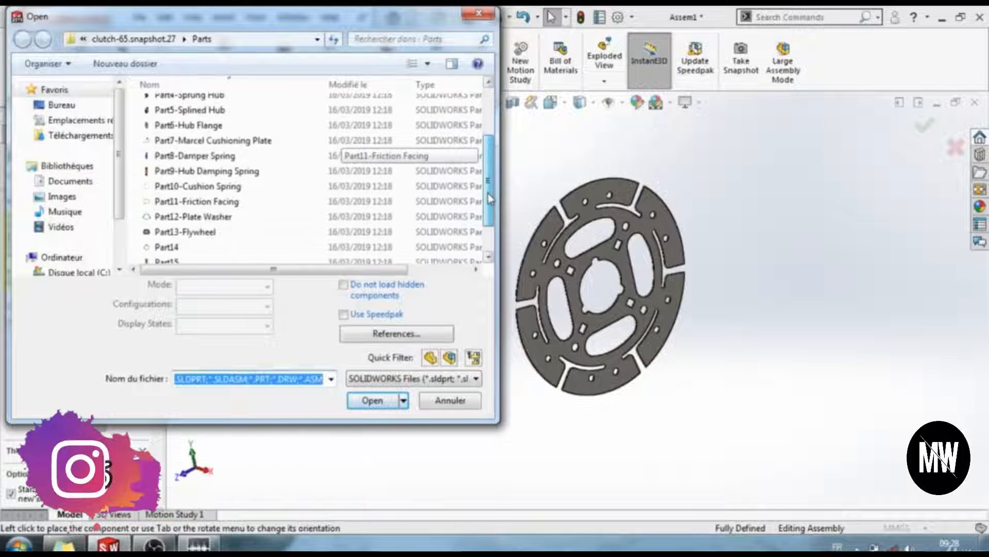
pyautogui.click(238, 219)
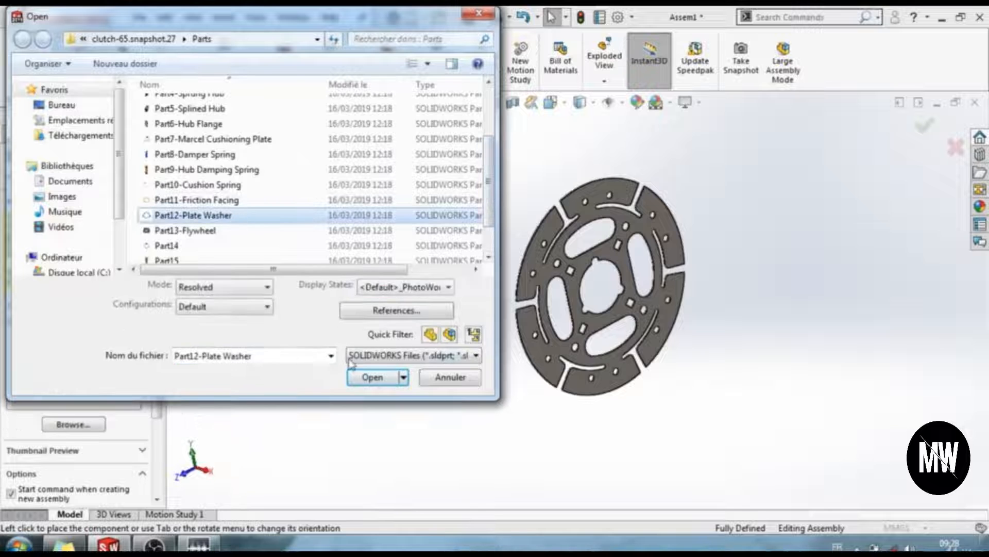
pyautogui.click(371, 377)
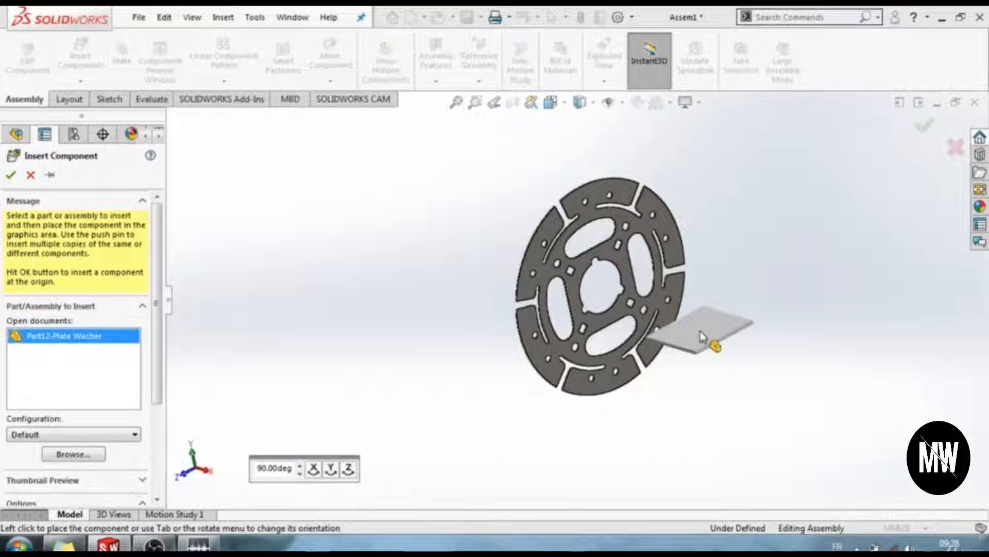
# Rotate the plate washer 90 degrees about X and 90 degrees about Y, and place it beside the cushioning plate.
pyautogui.click(318, 472)
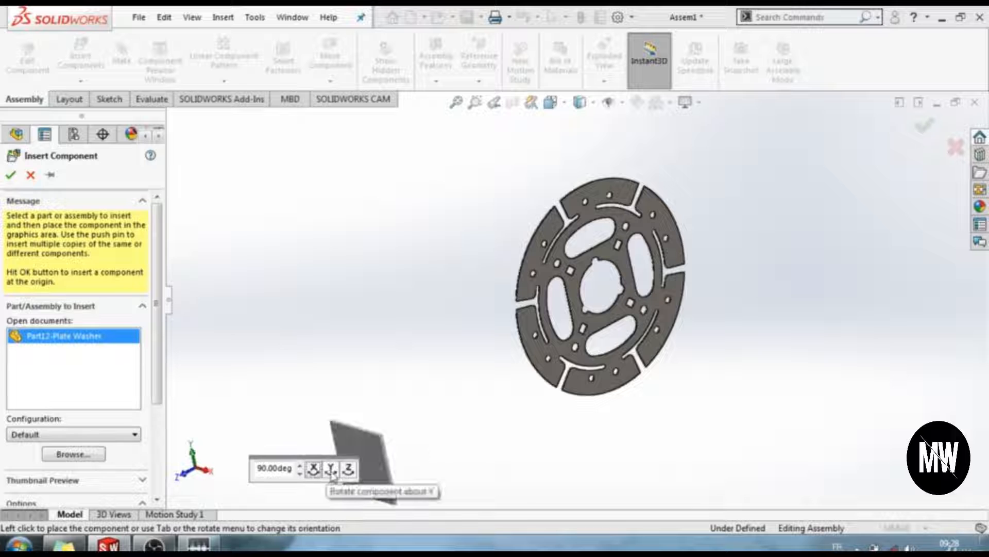
pyautogui.click(331, 471)
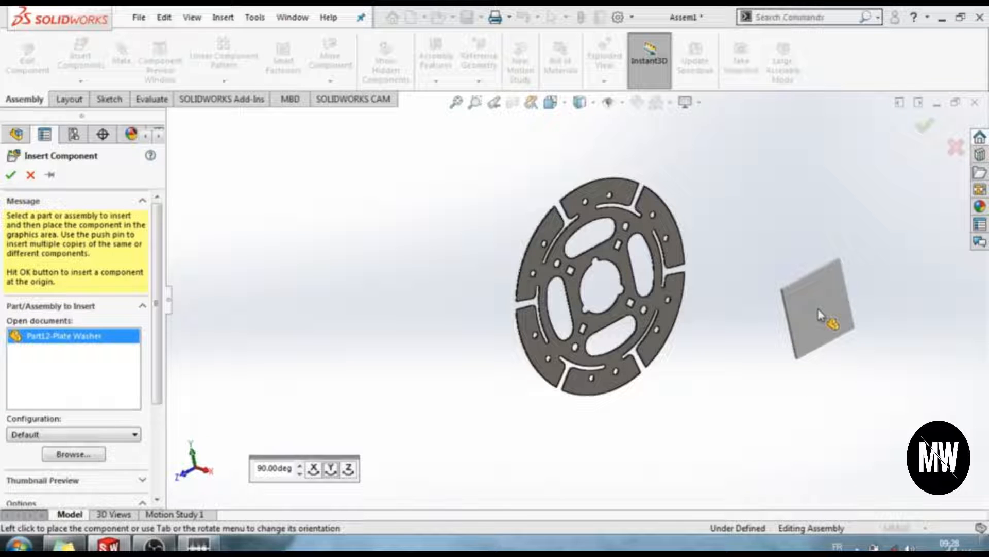
pyautogui.click(750, 371)
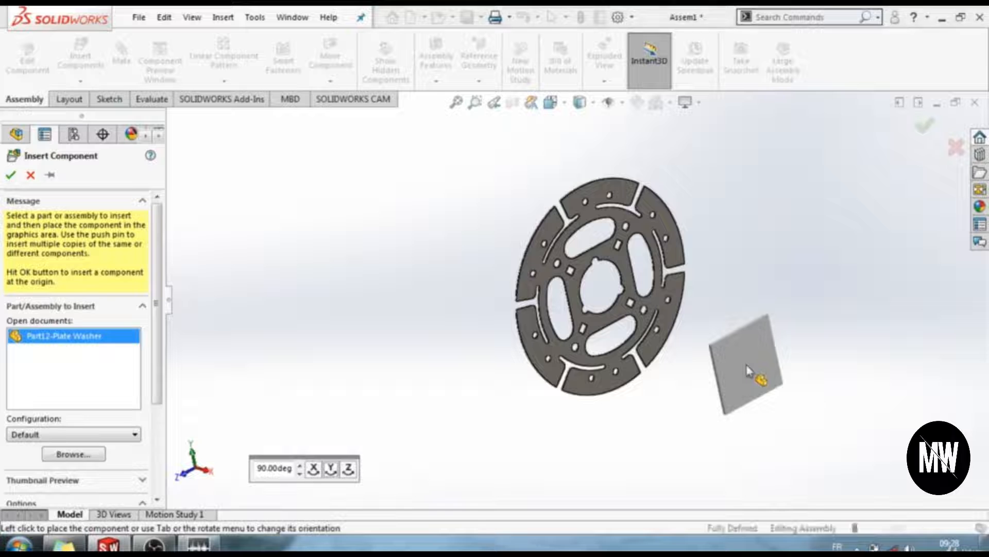
pyautogui.click(750, 371)
# Add a Coincident mate between the cushioning plate's flat face and the plate washer's flat face on the lug side.
pyautogui.scroll(-5, 726, 361)
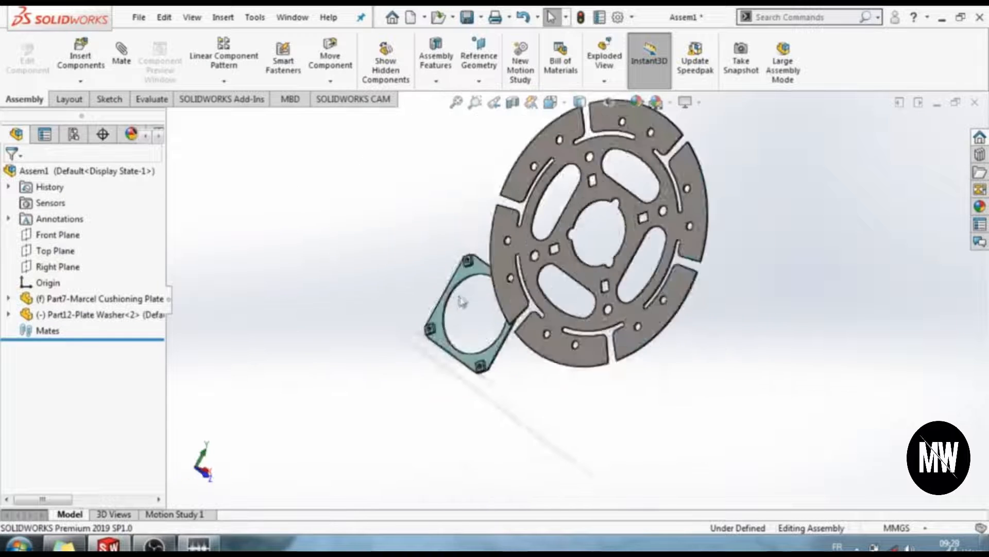
pyautogui.scroll(-5, 473, 266)
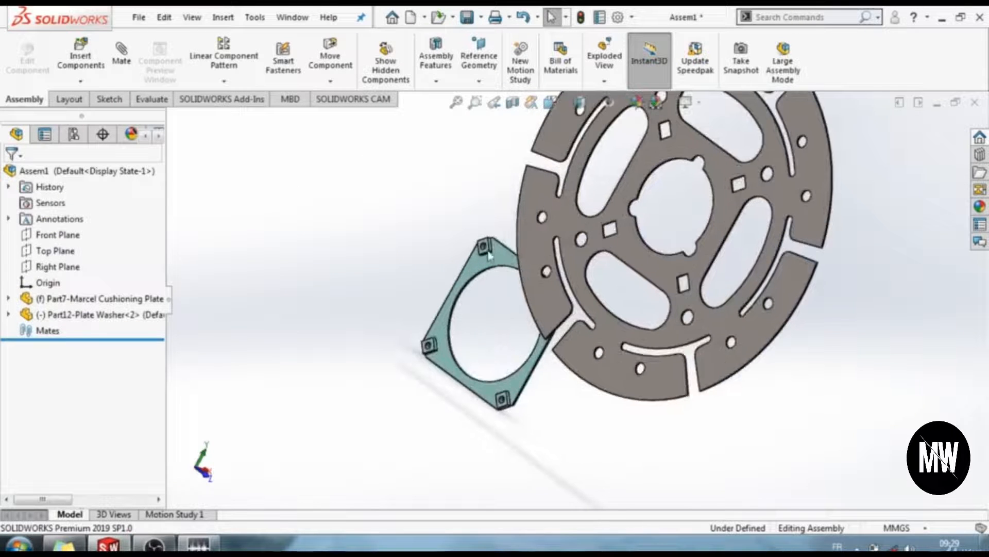
pyautogui.moveTo(547, 354); pyautogui.dragTo(592, 349, button='middle')
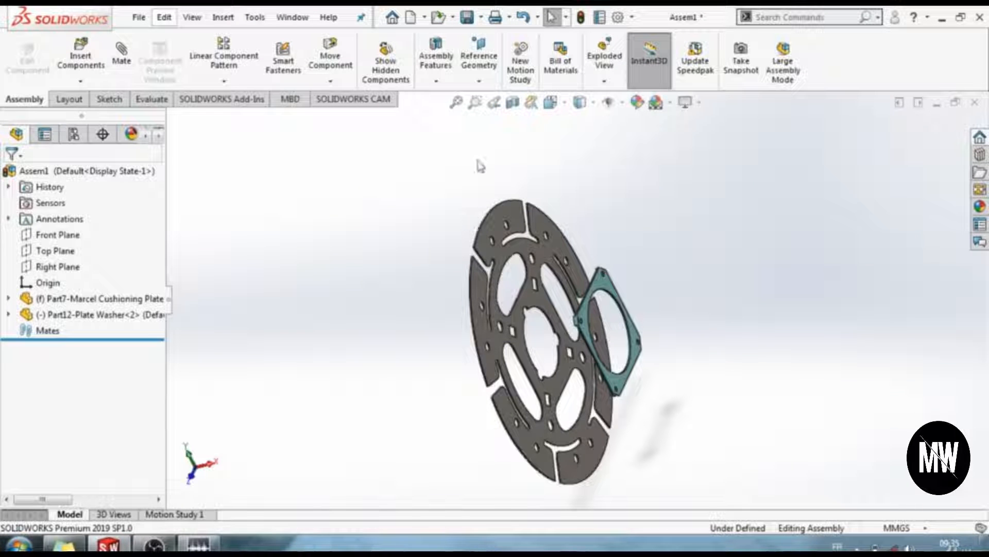
pyautogui.click(500, 231)
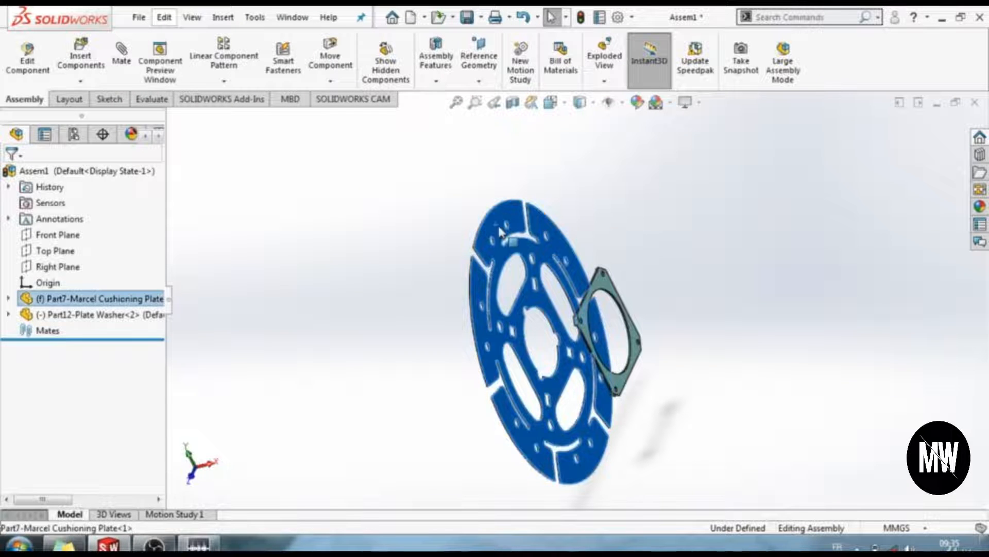
pyautogui.moveTo(586, 308); pyautogui.dragTo(612, 308, button='middle')
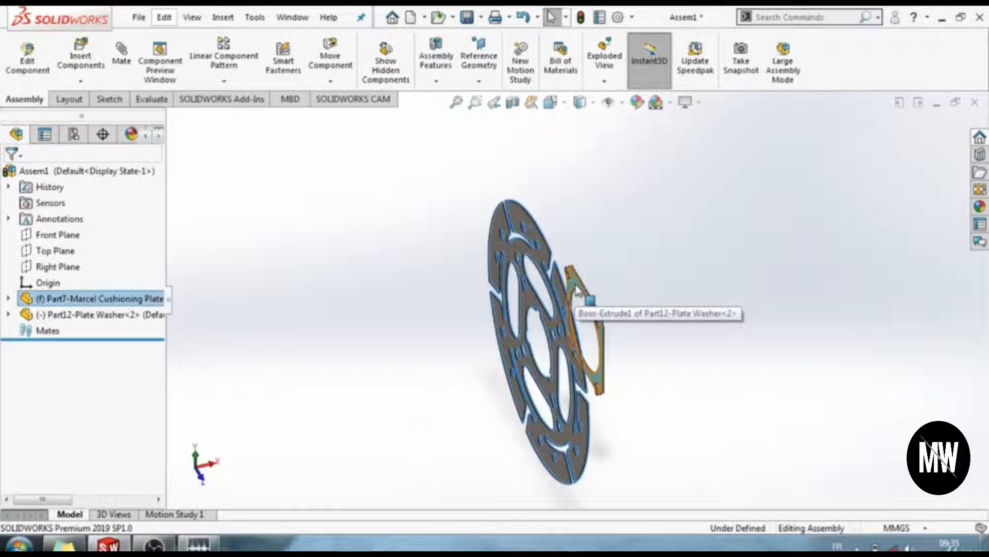
pyautogui.scroll(-10, 577, 292)
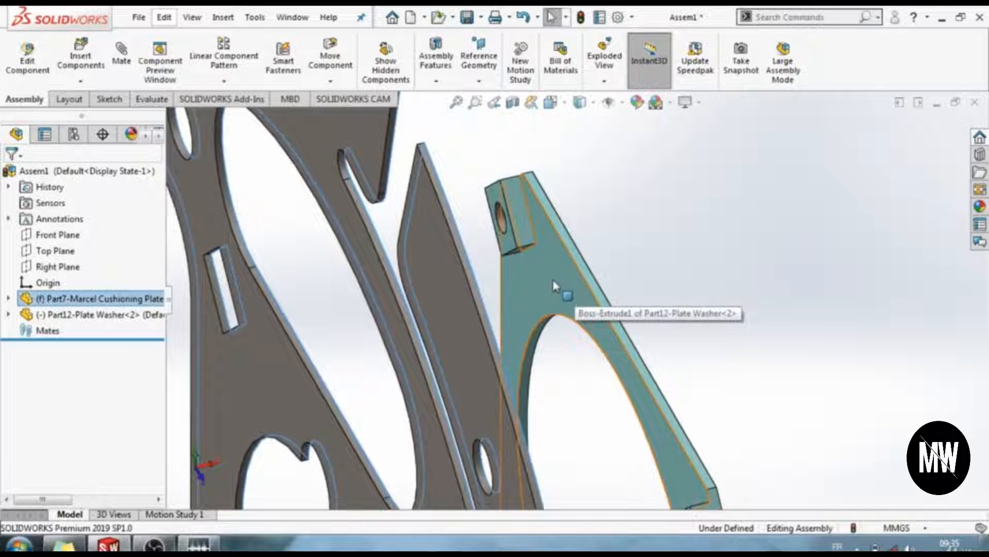
pyautogui.keyDown('ctrl'); pyautogui.click(553, 280); pyautogui.keyUp('ctrl')
pyautogui.scroll(-1, 665, 280)
pyautogui.scroll(-1, 481, 283)
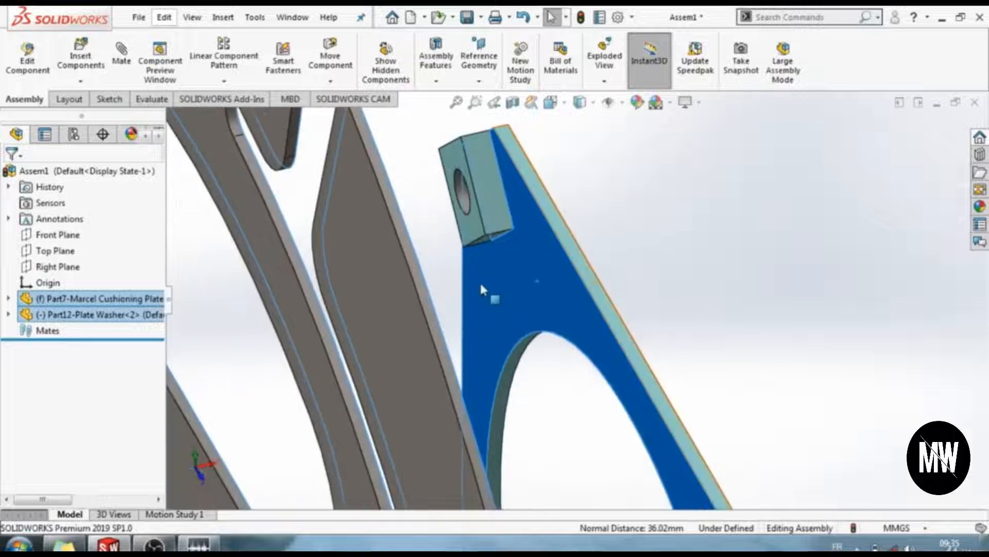
pyautogui.scroll(3, 486, 291)
pyautogui.scroll(1, 488, 294)
pyautogui.click(123, 60)
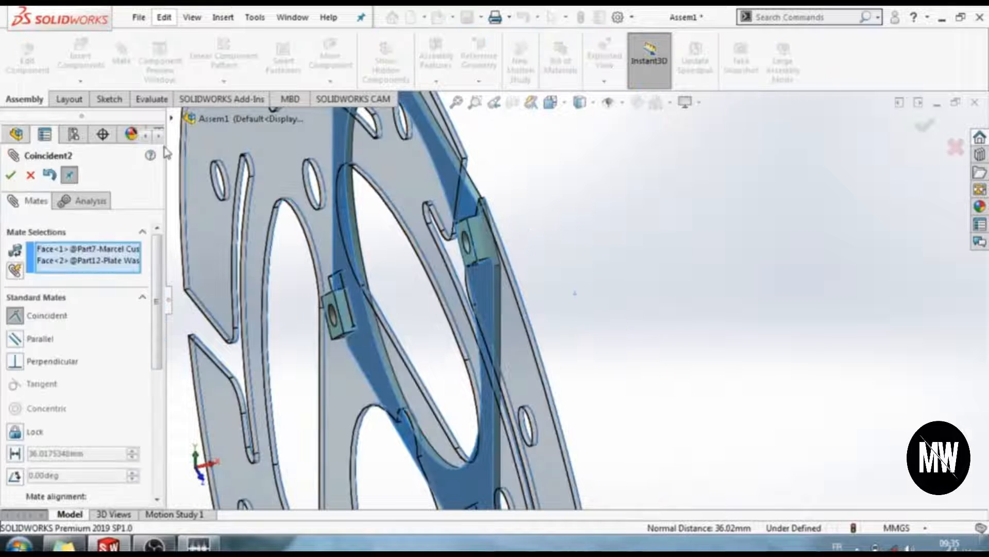
pyautogui.click(12, 176)
# Finish mating and move the plate washer so its square lugs roughly line up with the plate's square holes.
pyautogui.moveTo(472, 314); pyautogui.dragTo(446, 309, button='middle')
pyautogui.scroll(4, 446, 309)
pyautogui.moveTo(456, 363); pyautogui.dragTo(643, 347, button='middle')
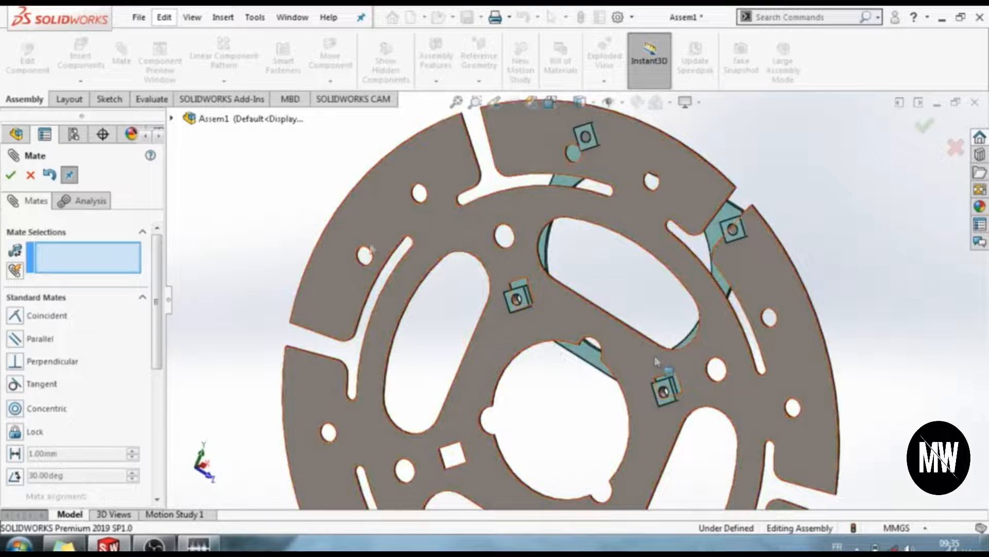
pyautogui.click(30, 176)
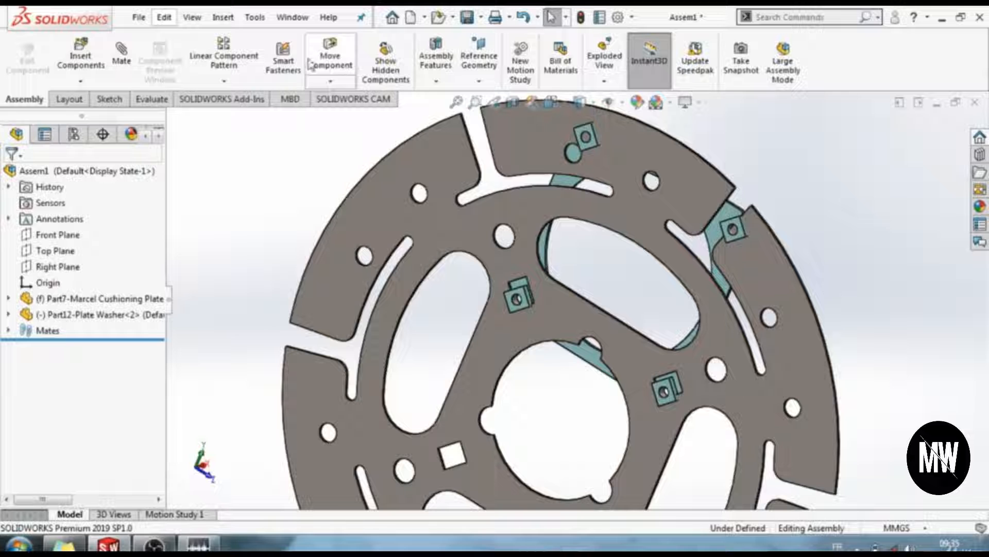
pyautogui.click(324, 63)
pyautogui.moveTo(762, 286); pyautogui.dragTo(659, 387)
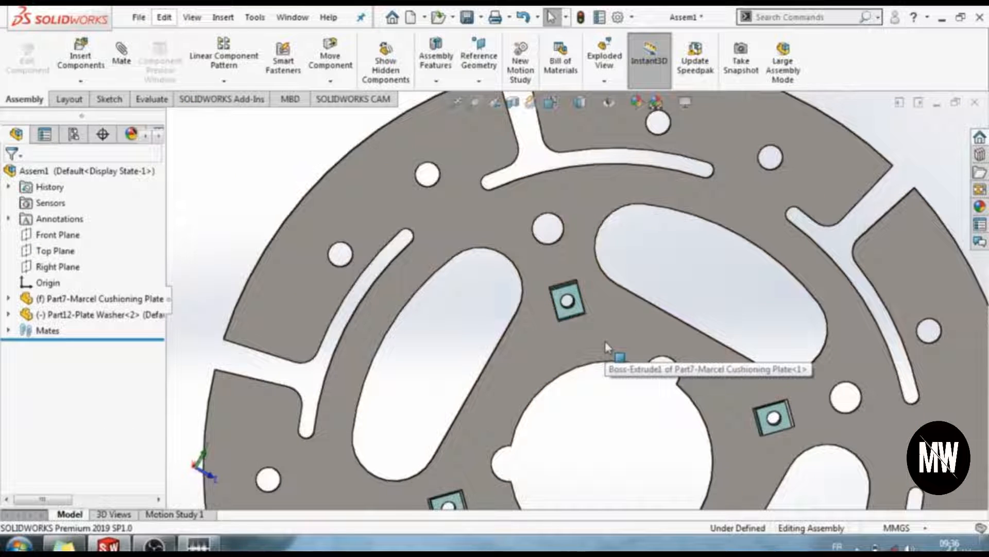
# Set up an advanced Width mate with two opposite faces of a washer lug as the width selections.
pyautogui.scroll(-7, 566, 293)
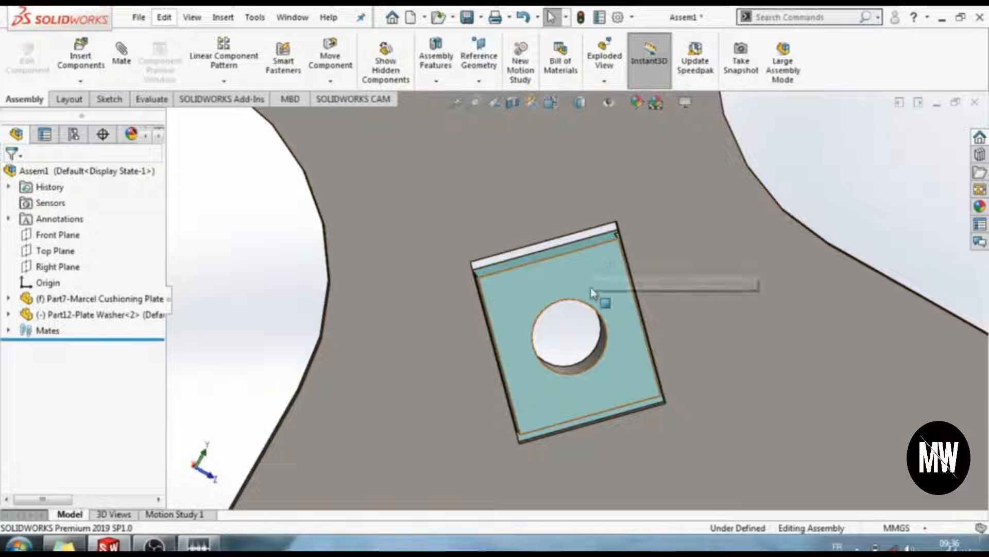
pyautogui.click(121, 56)
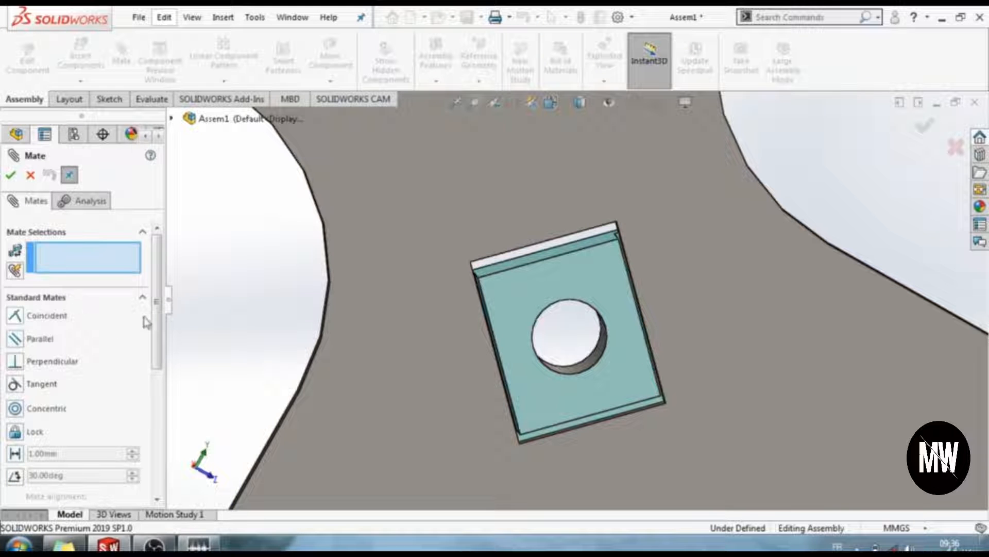
pyautogui.click(37, 302)
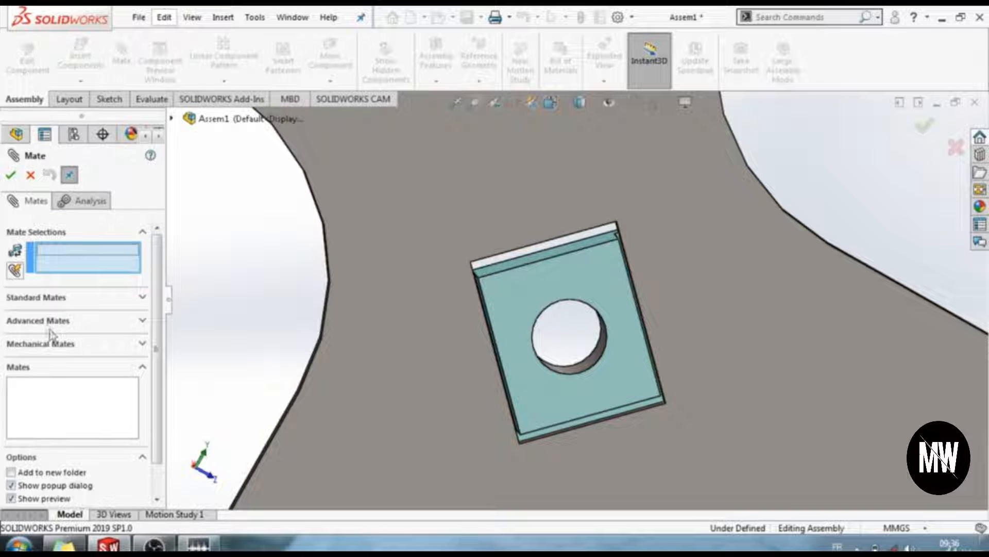
pyautogui.click(49, 322)
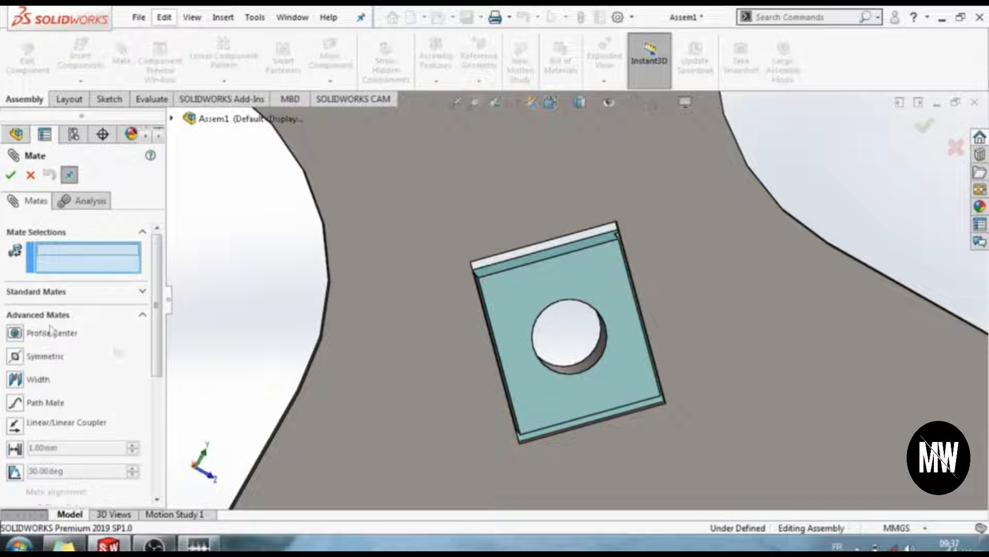
pyautogui.click(14, 384)
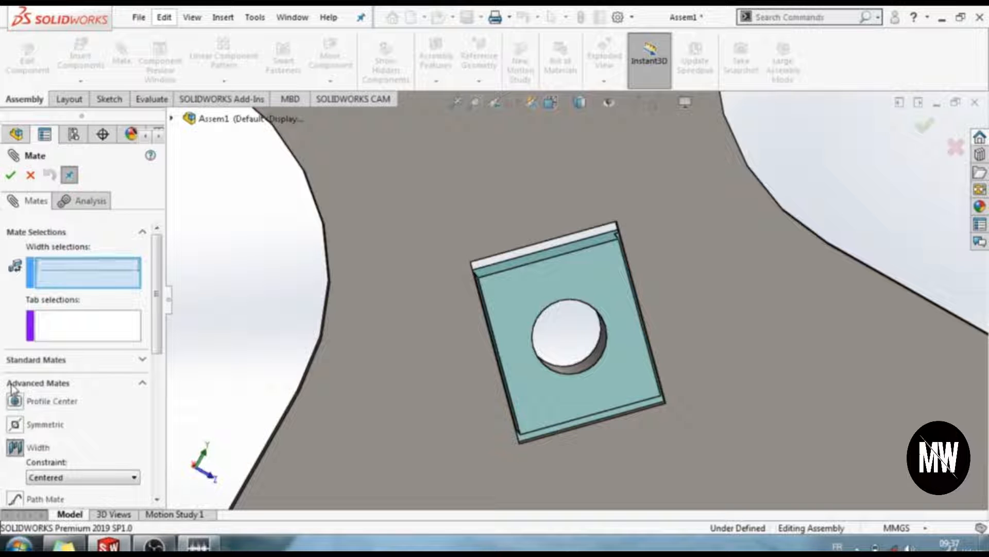
pyautogui.scroll(-3, 607, 254)
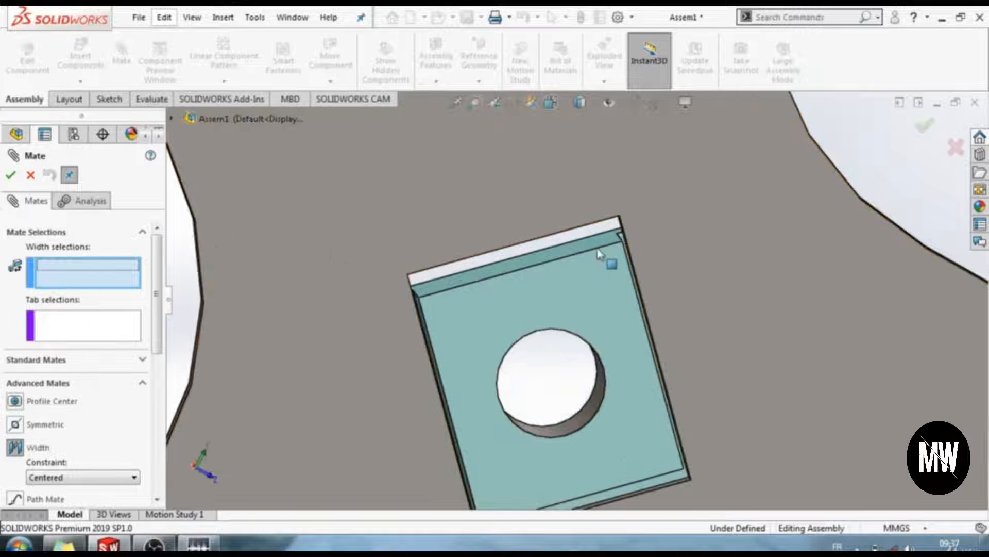
pyautogui.click(546, 266)
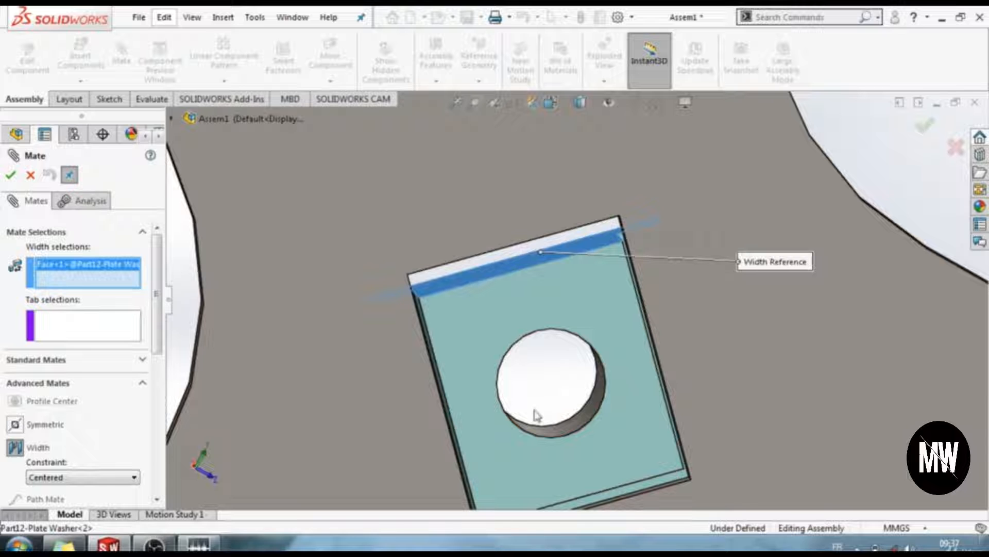
pyautogui.moveTo(579, 380); pyautogui.dragTo(620, 401, button='middle')
pyautogui.click(629, 448)
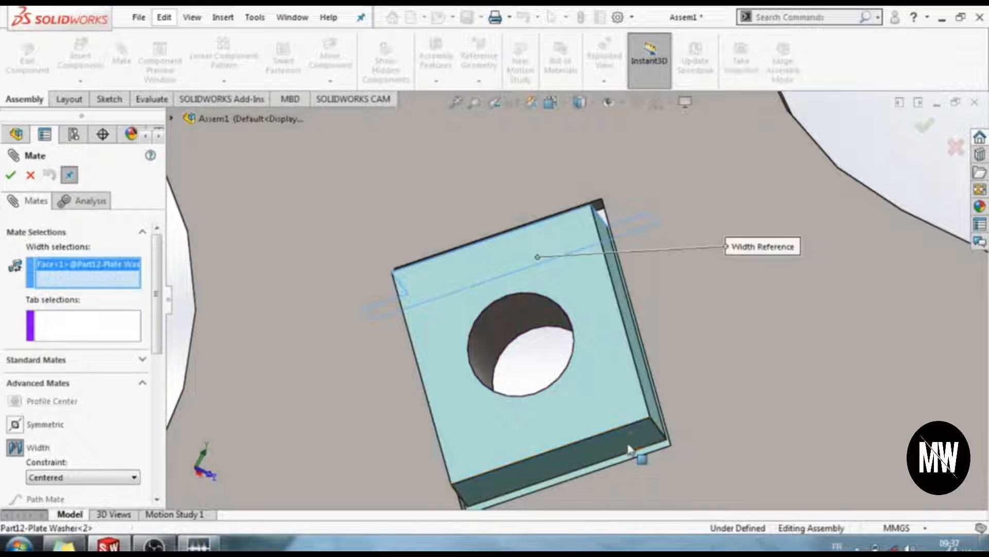
# Pick the two matching faces of the plate's square hole as tab selections and apply the centered Width mate.
pyautogui.scroll(-5, 512, 247)
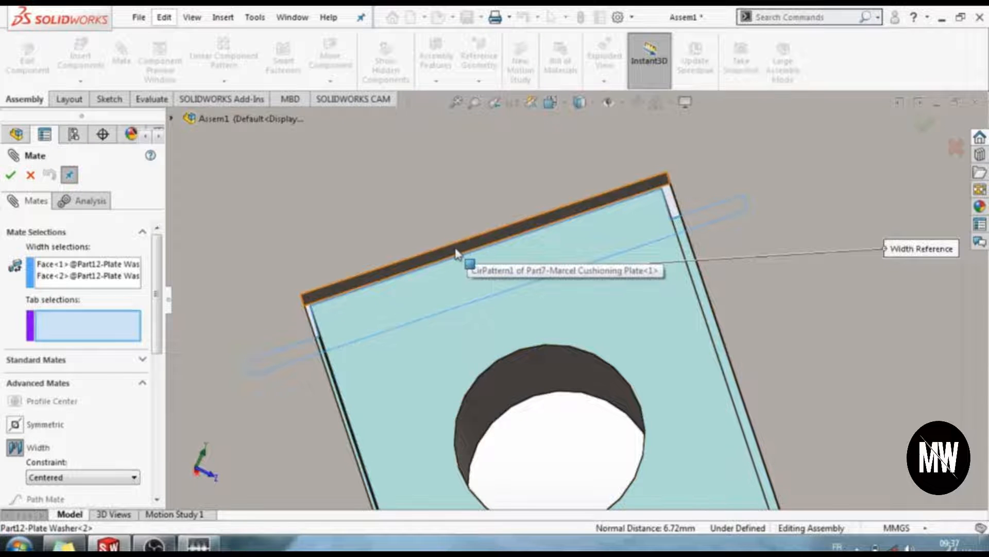
pyautogui.click(462, 252)
pyautogui.scroll(4, 627, 397)
pyautogui.moveTo(598, 457); pyautogui.dragTo(620, 473, button='middle')
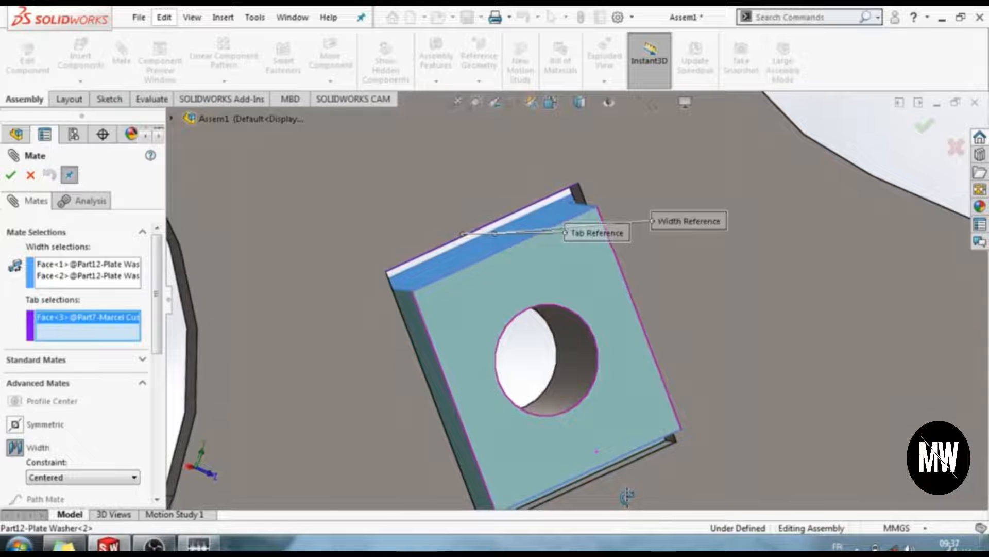
pyautogui.click(615, 471)
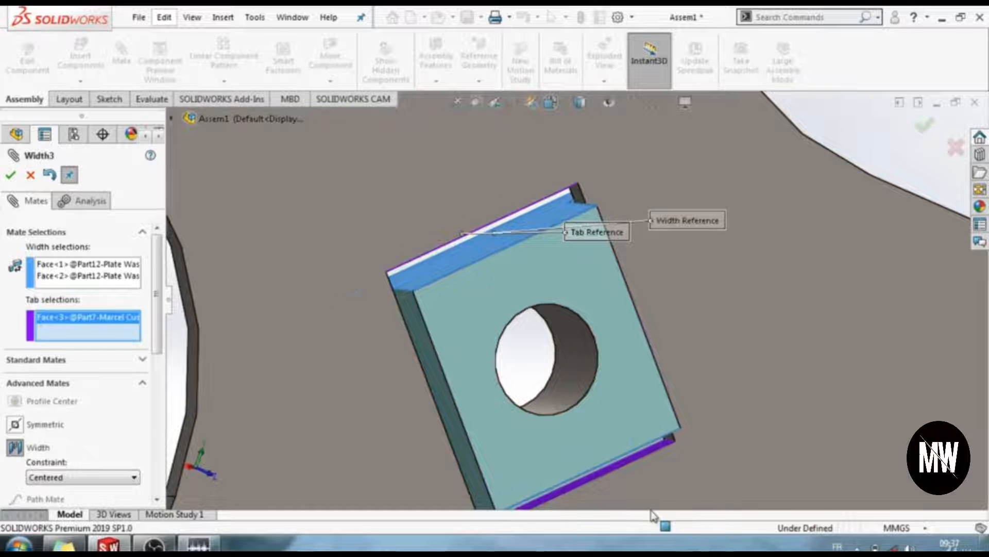
pyautogui.click(11, 176)
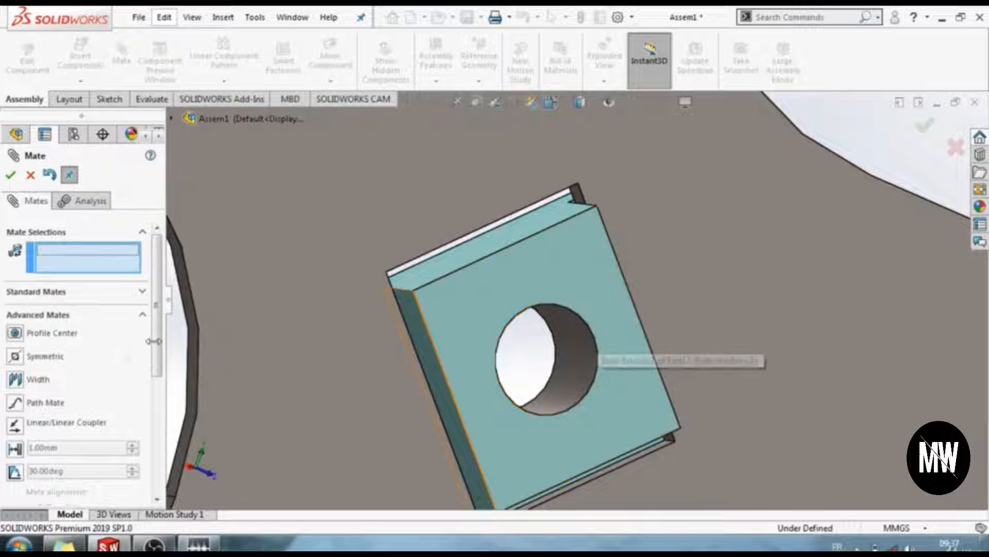
# Add a centered Width mate with the washer lug's other opposite faces as width selections and the square hole's matching faces as tab selections.
pyautogui.click(66, 380)
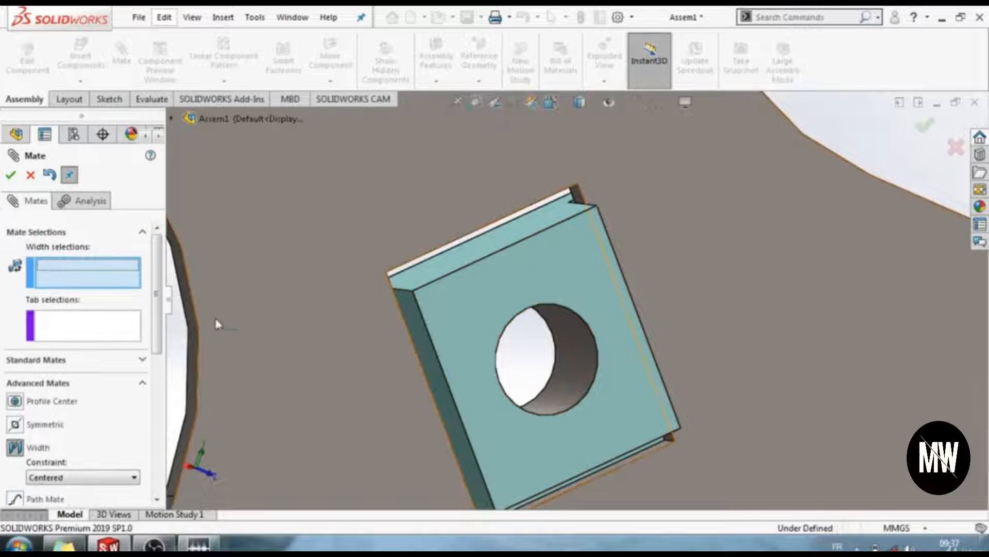
pyautogui.click(420, 332)
pyautogui.moveTo(473, 340); pyautogui.dragTo(653, 332, button='middle')
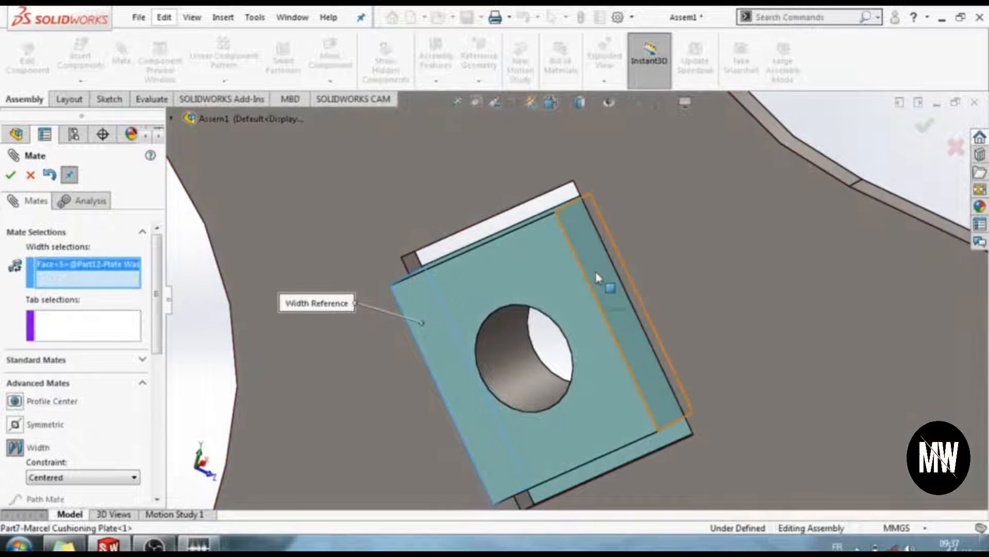
pyautogui.click(596, 280)
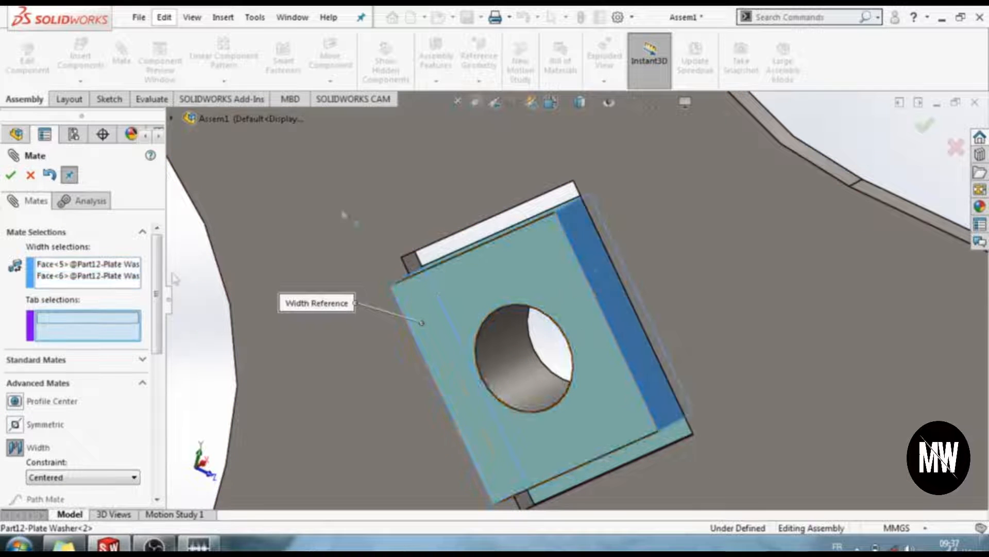
pyautogui.click(413, 266)
pyautogui.moveTo(613, 297); pyautogui.dragTo(663, 253, button='middle')
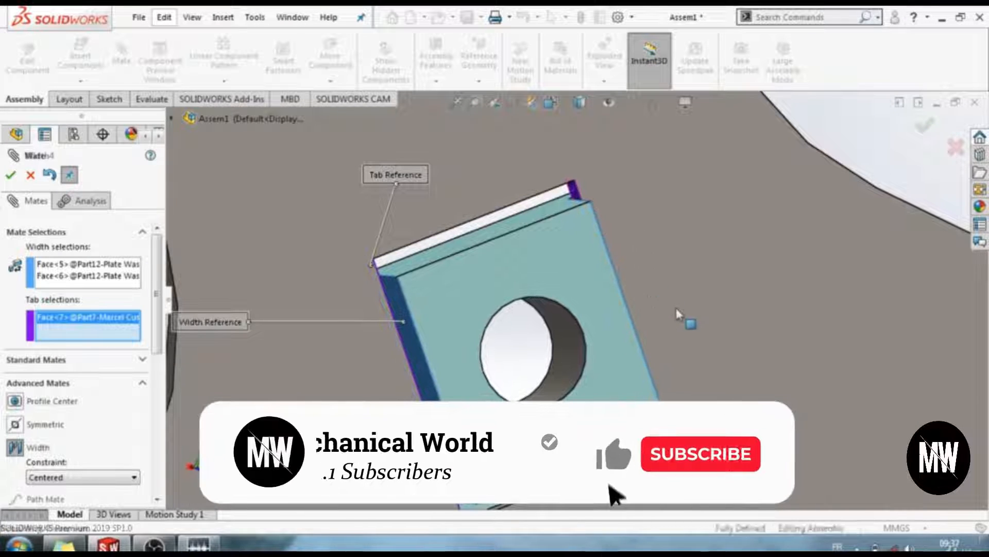
pyautogui.click(639, 337)
pyautogui.moveTo(620, 348); pyautogui.dragTo(589, 371, button='middle')
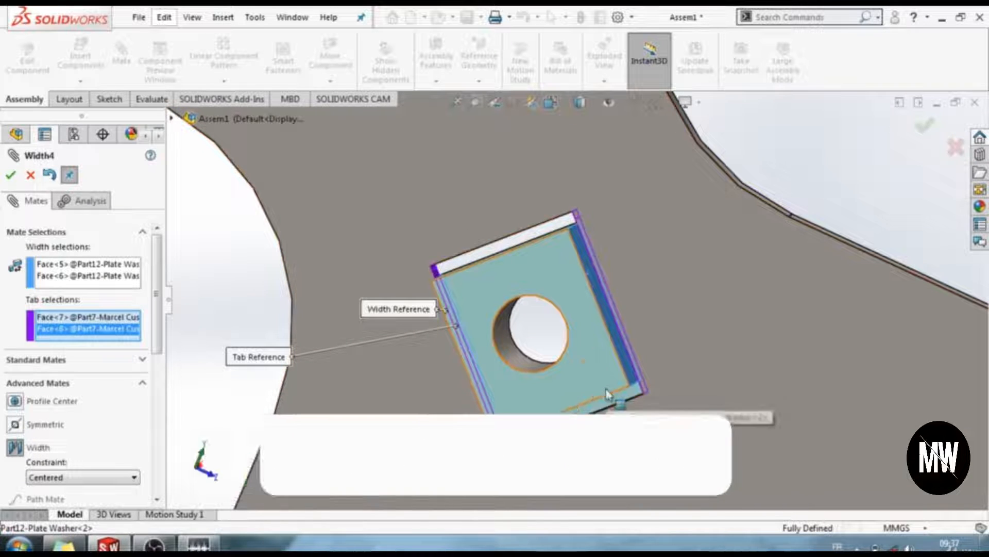
pyautogui.click(10, 175)
pyautogui.scroll(-2, 496, 356)
pyautogui.scroll(2, 497, 356)
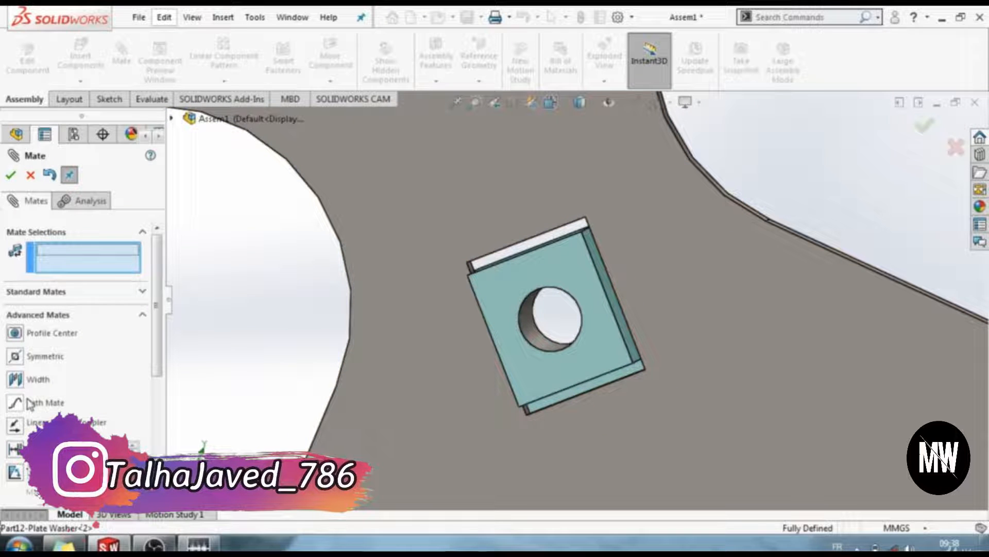
pyautogui.click(16, 379)
pyautogui.moveTo(153, 331); pyautogui.dragTo(153, 392)
pyautogui.click(66, 330)
pyautogui.click(23, 368)
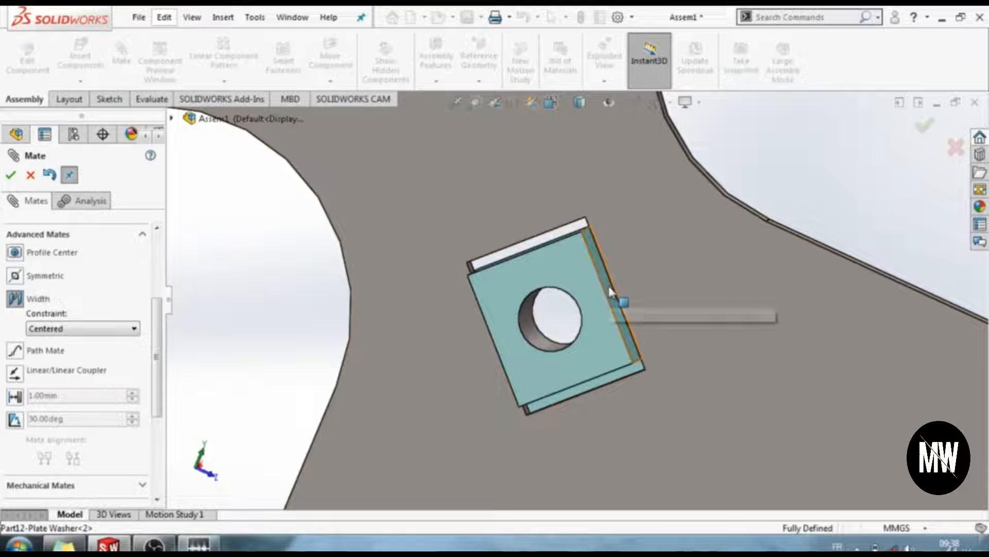
pyautogui.click(30, 175)
# Insert Part10-Cushion Spring from the Parts folder, rotate it 90 degrees about X and place it beside the cushioning plate.
pyautogui.scroll(5, 681, 412)
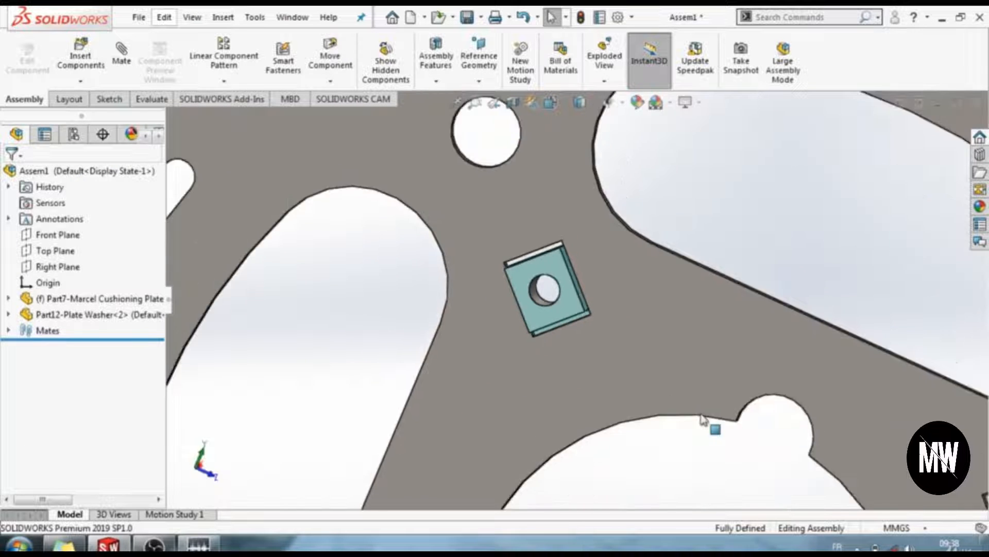
pyautogui.scroll(6, 696, 407)
pyautogui.moveTo(588, 400); pyautogui.dragTo(819, 436, button='middle')
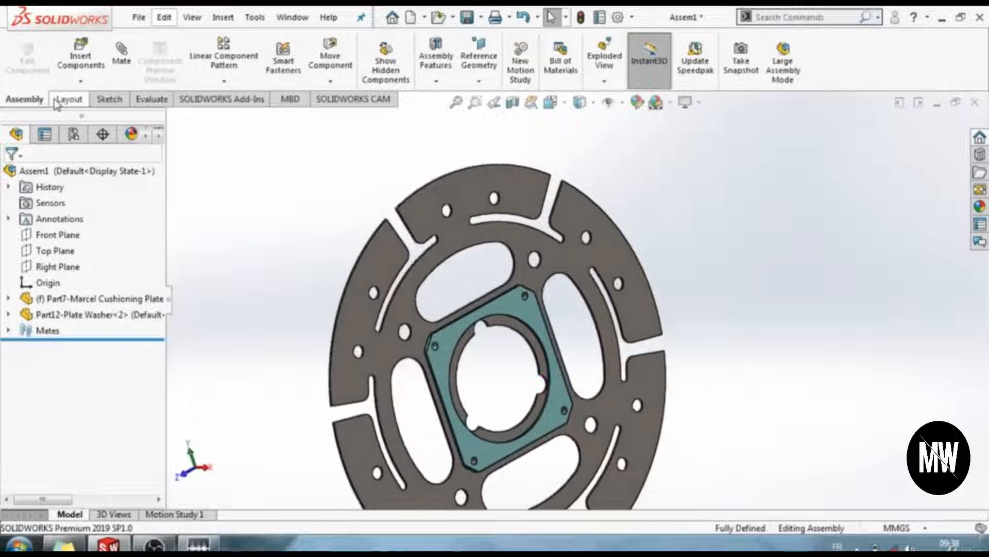
pyautogui.click(81, 59)
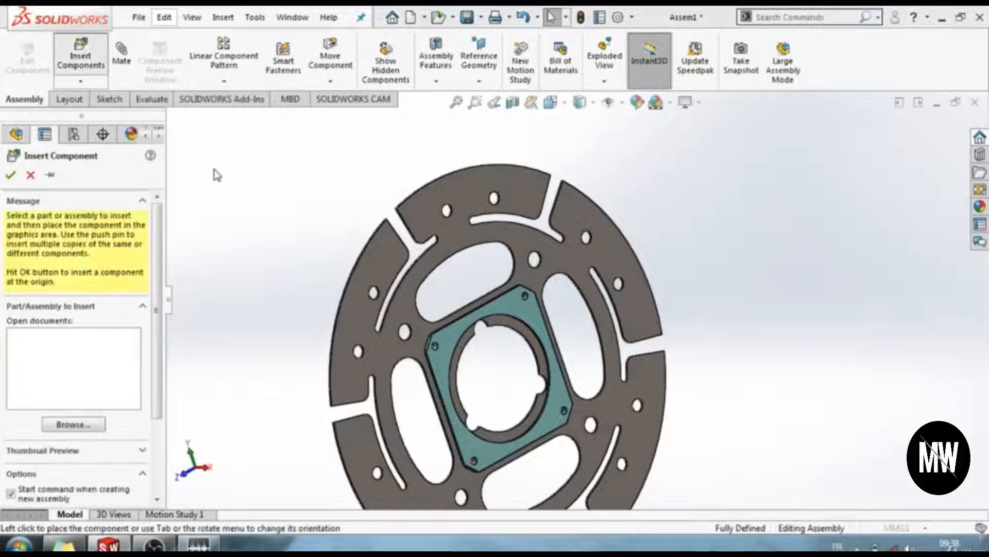
pyautogui.moveTo(484, 174); pyautogui.dragTo(492, 215)
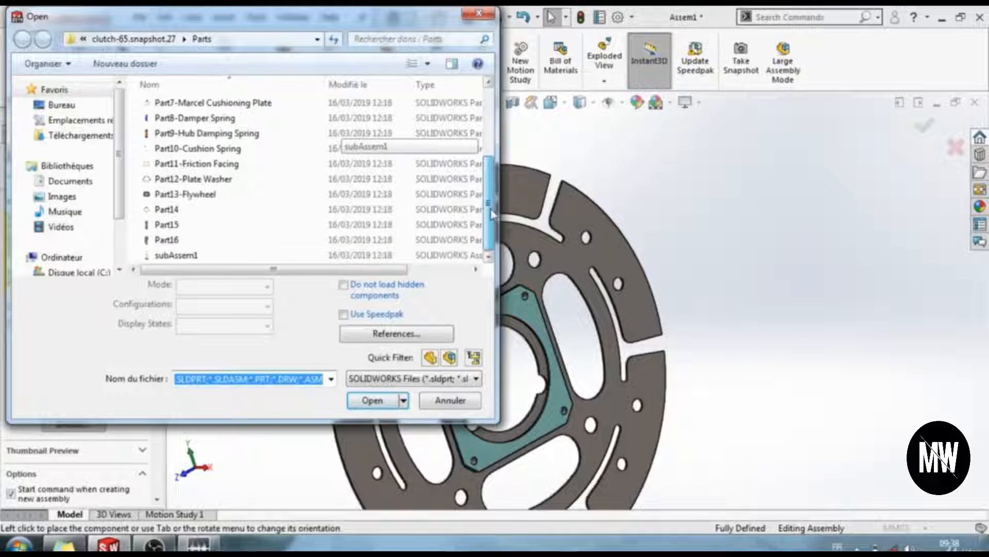
pyautogui.click(229, 151)
pyautogui.click(397, 378)
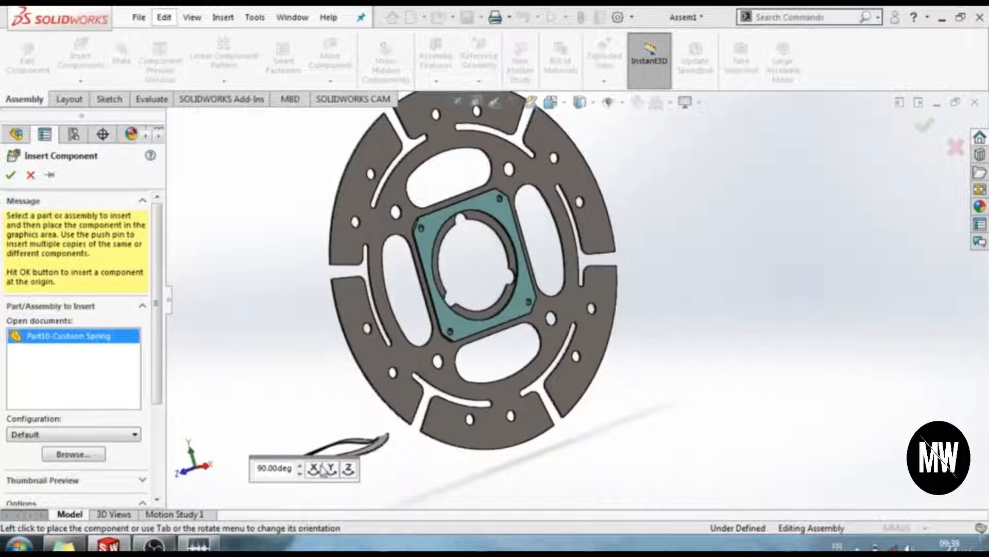
pyautogui.click(318, 474)
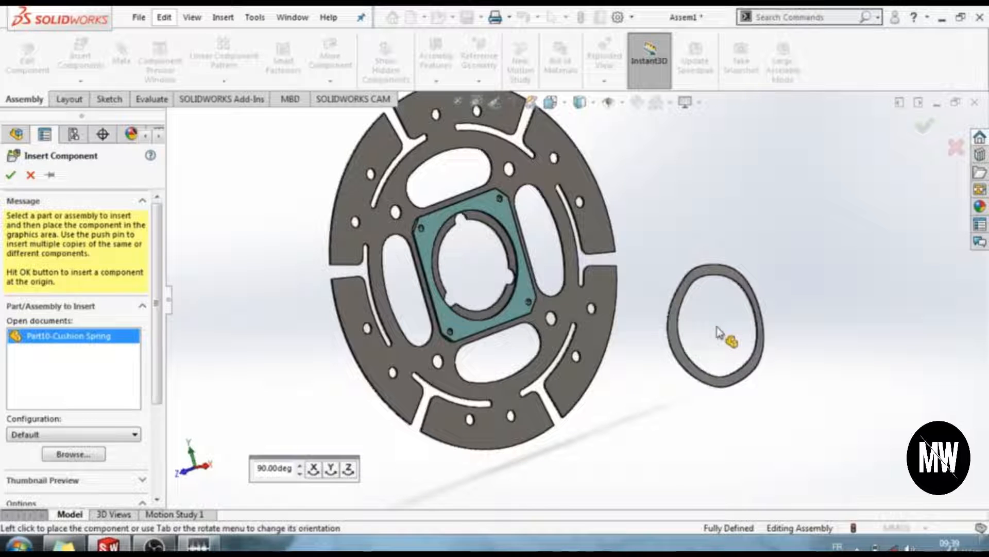
pyautogui.click(720, 333)
# Expand the cushion spring's features and select its origin.
pyautogui.moveTo(621, 411); pyautogui.dragTo(636, 332, button='middle')
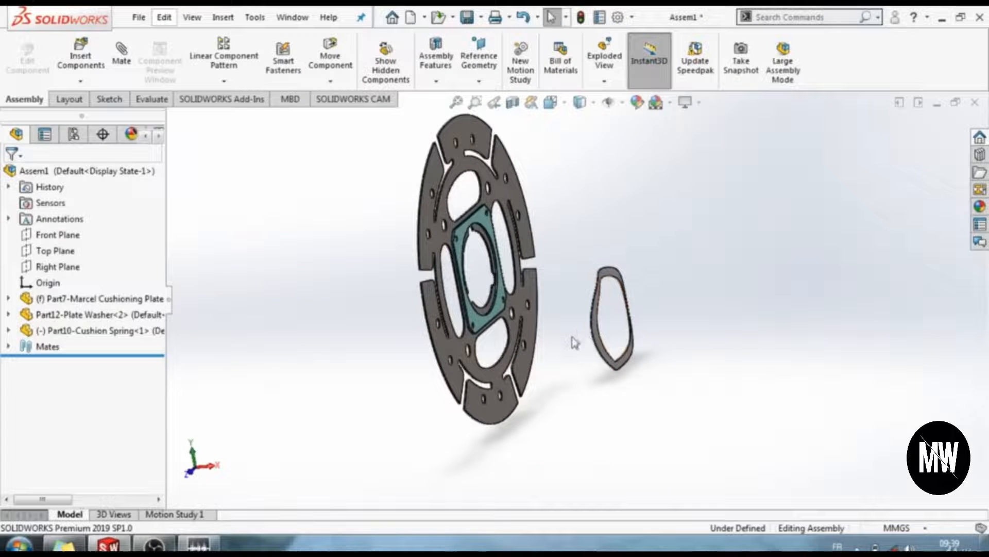
pyautogui.scroll(3, 577, 333)
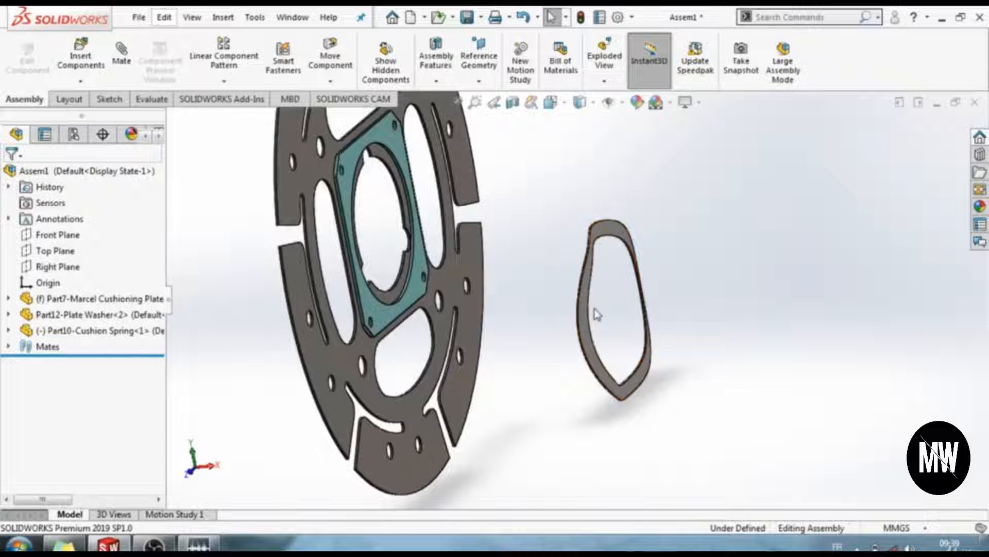
pyautogui.scroll(3, 592, 312)
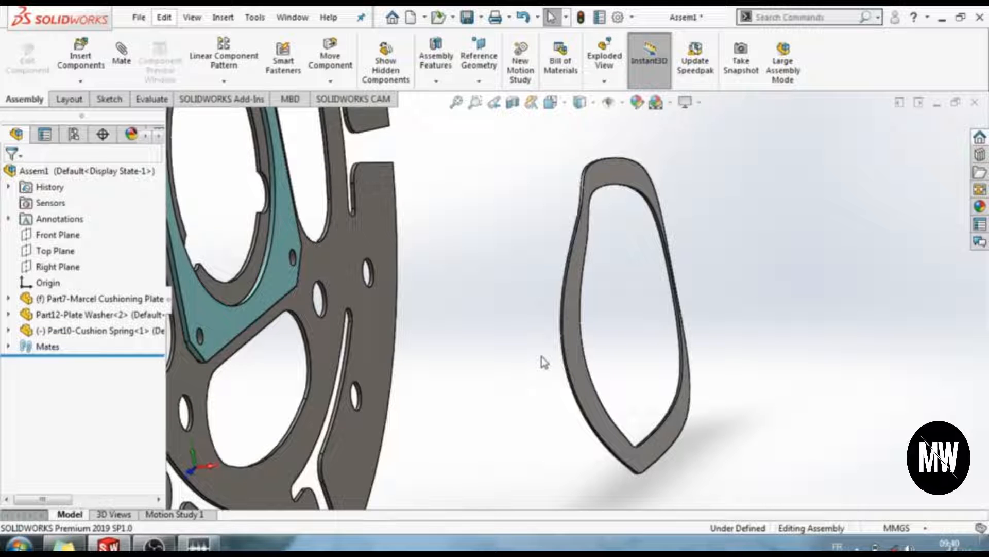
pyautogui.click(9, 330)
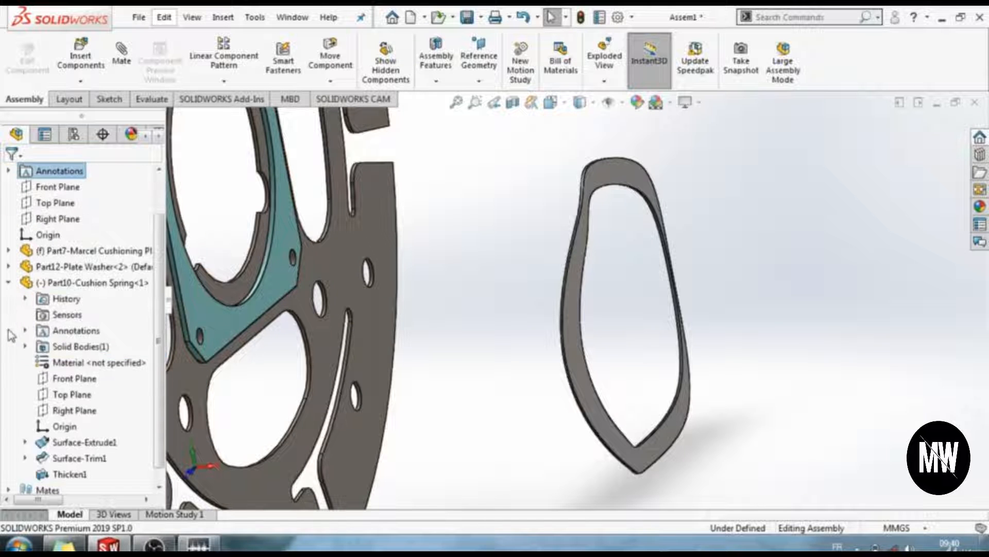
pyautogui.click(65, 427)
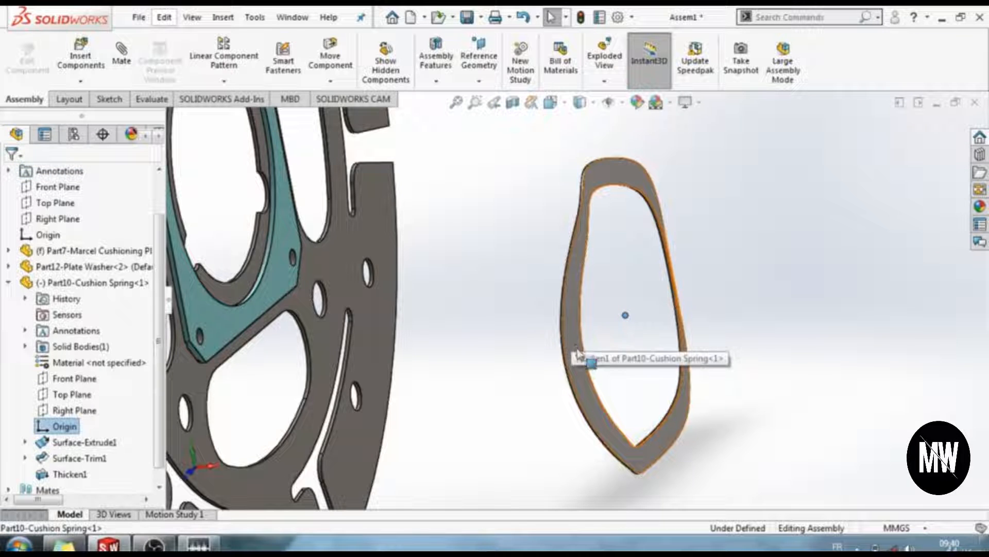
# Turn on the display of temporary axes.
pyautogui.click(199, 20)
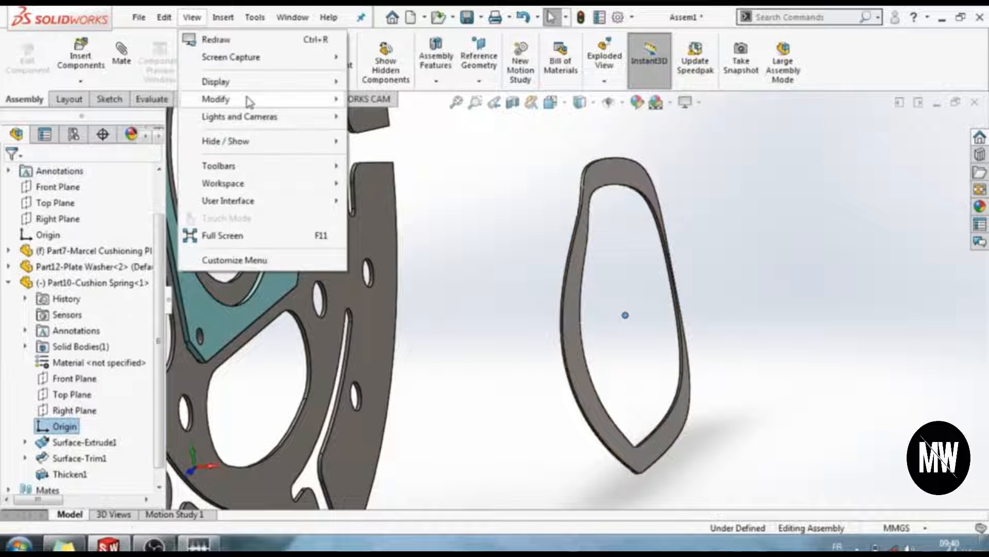
pyautogui.moveTo(256, 141)
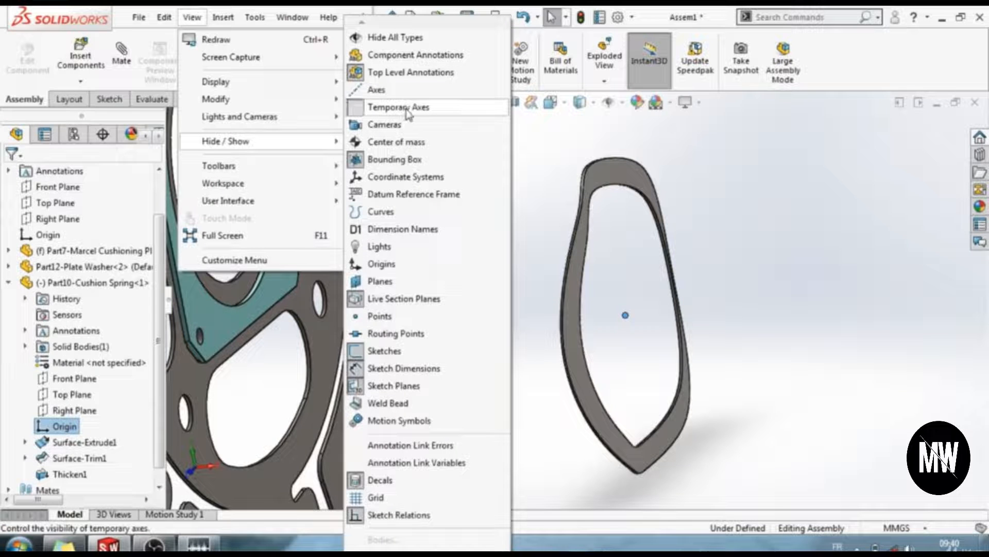
pyautogui.click(560, 164)
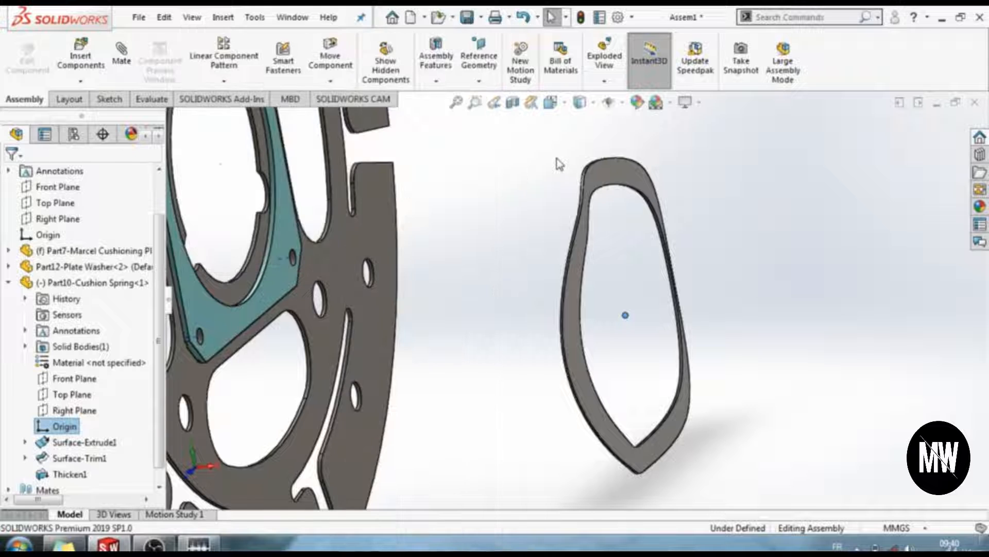
# Add a Coincident mate between the cushion spring's origin and the plate washer's central temporary axis.
pyautogui.click(65, 427)
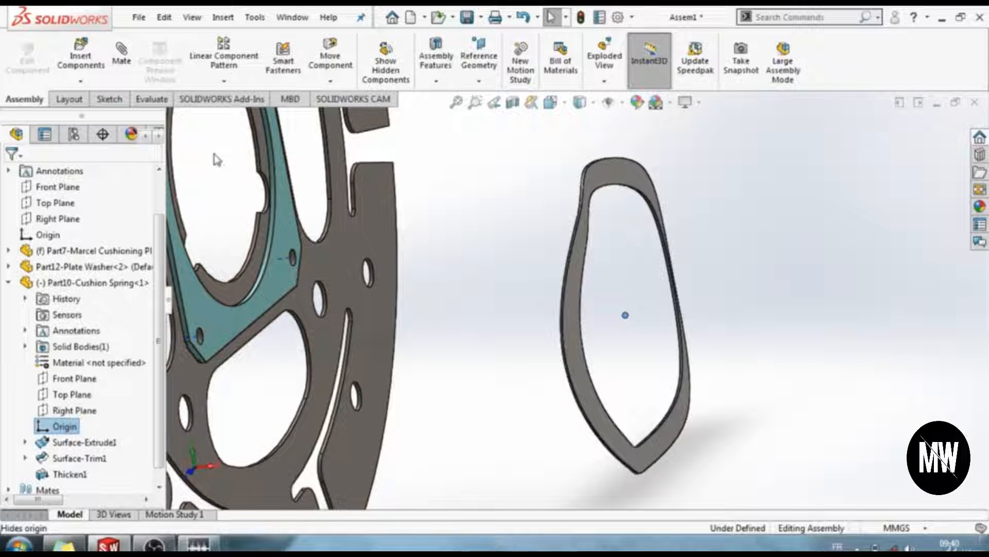
pyautogui.scroll(-3, 217, 159)
pyautogui.scroll(-6, 296, 192)
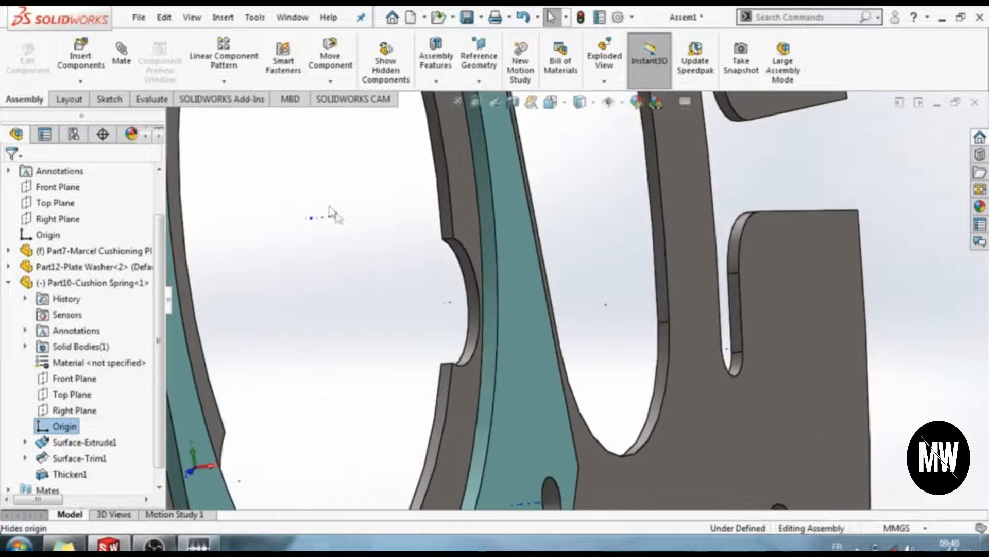
pyautogui.scroll(-4, 338, 224)
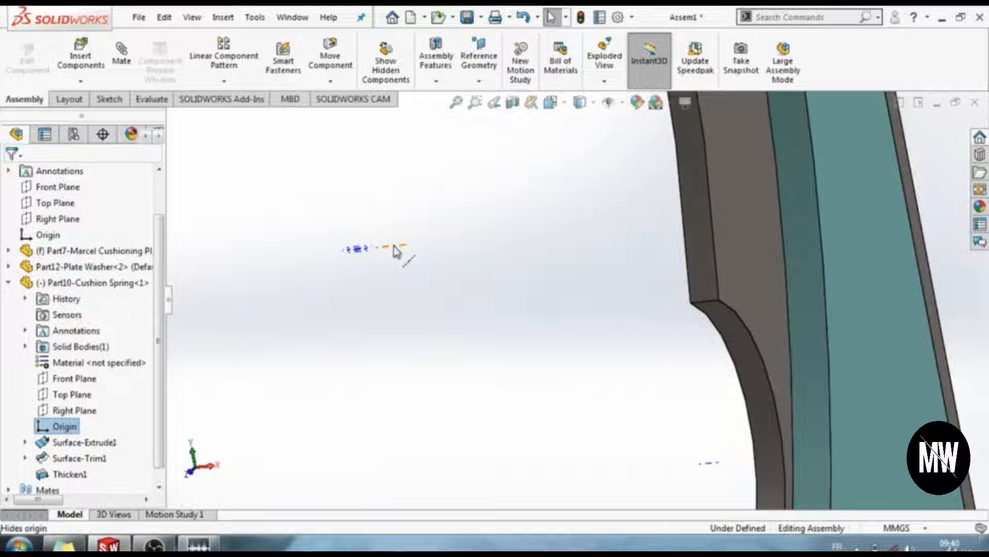
pyautogui.scroll(-2, 395, 252)
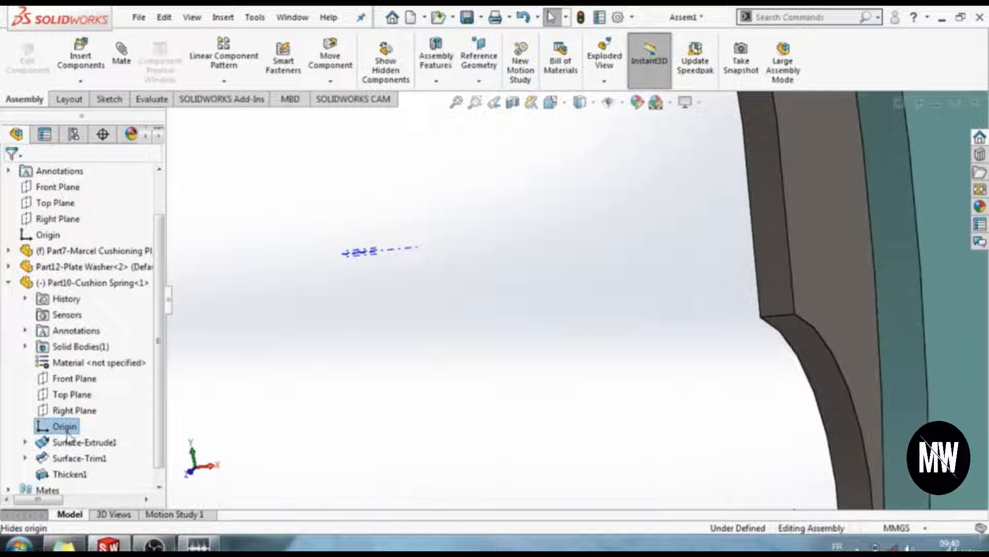
pyautogui.click(410, 252)
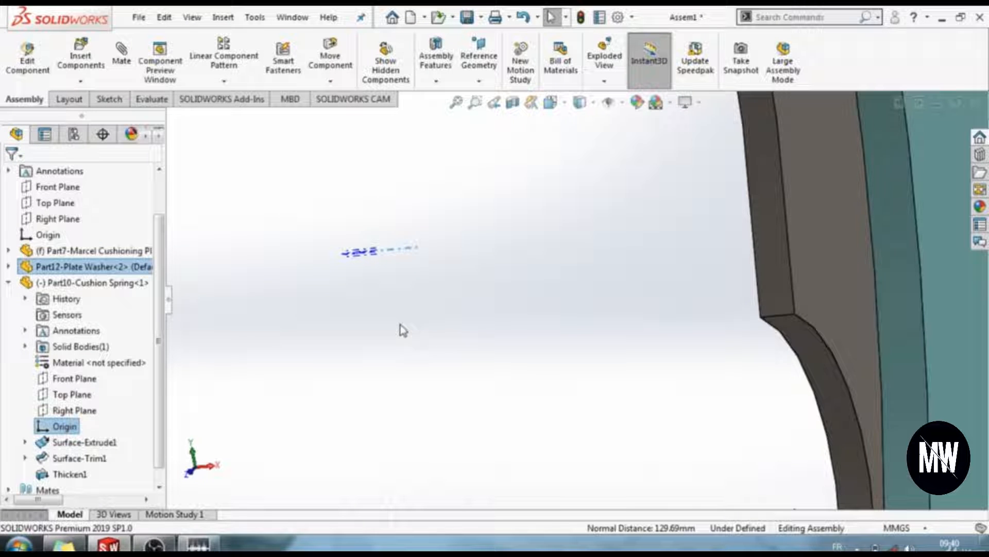
pyautogui.click(122, 54)
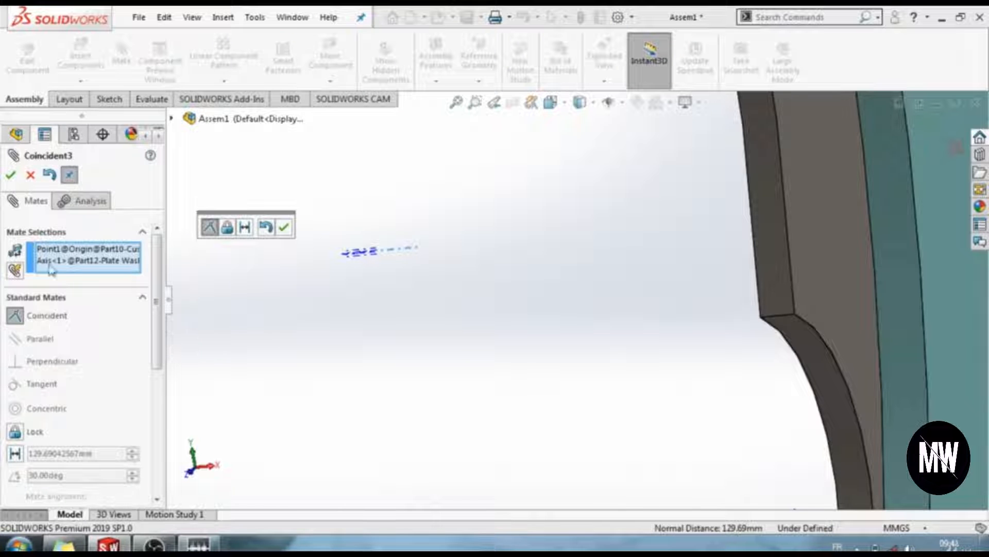
pyautogui.click(11, 175)
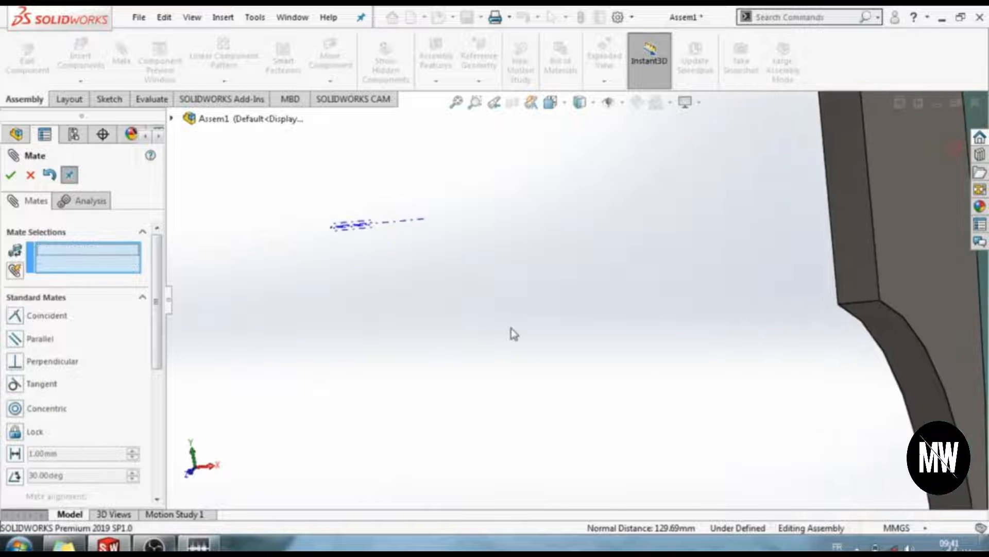
# Add a Tangent mate between the plate washer's outer flat face and the cushion spring's wavy face on the side toward the washer.
pyautogui.scroll(10, 514, 335)
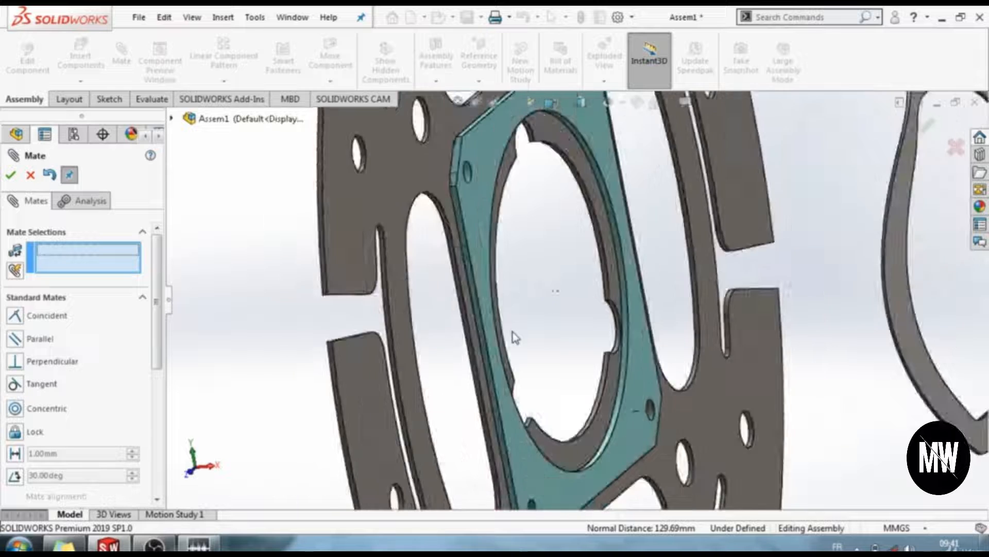
pyautogui.scroll(2, 514, 337)
pyautogui.scroll(-2, 774, 285)
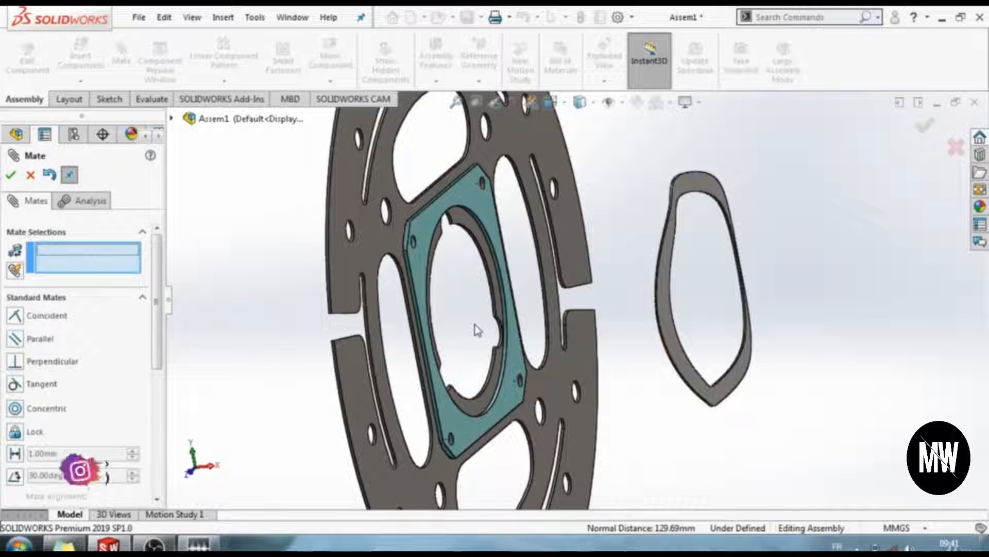
pyautogui.click(465, 203)
pyautogui.moveTo(662, 278); pyautogui.dragTo(641, 203, button='middle')
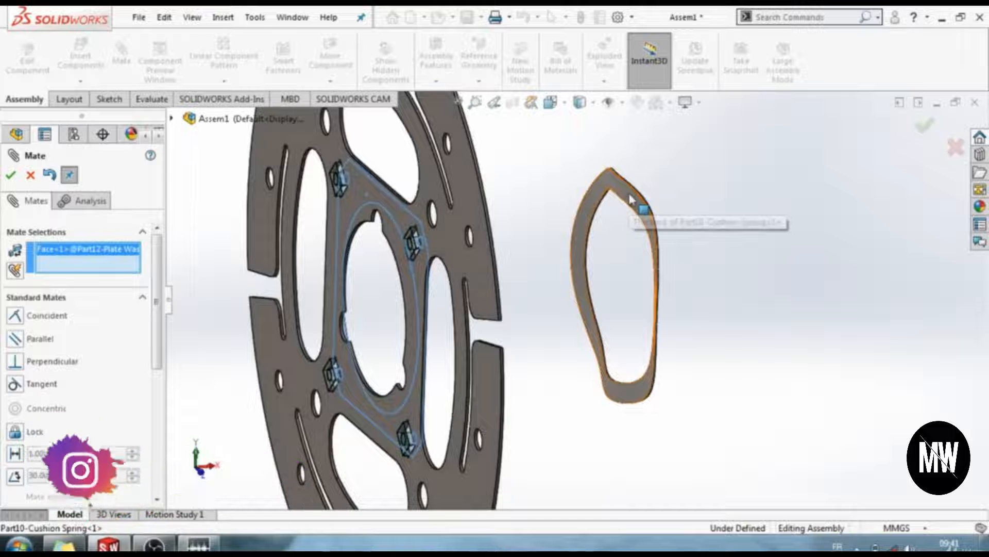
pyautogui.click(631, 200)
pyautogui.scroll(-2, 613, 287)
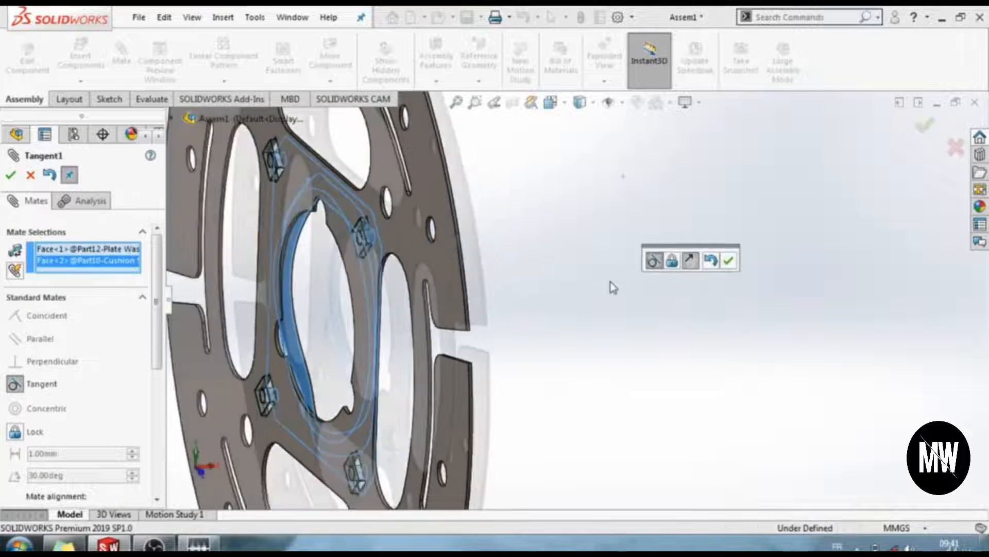
pyautogui.scroll(4, 613, 287)
pyautogui.moveTo(607, 325); pyautogui.dragTo(582, 316, button='middle')
pyautogui.scroll(-3, 605, 266)
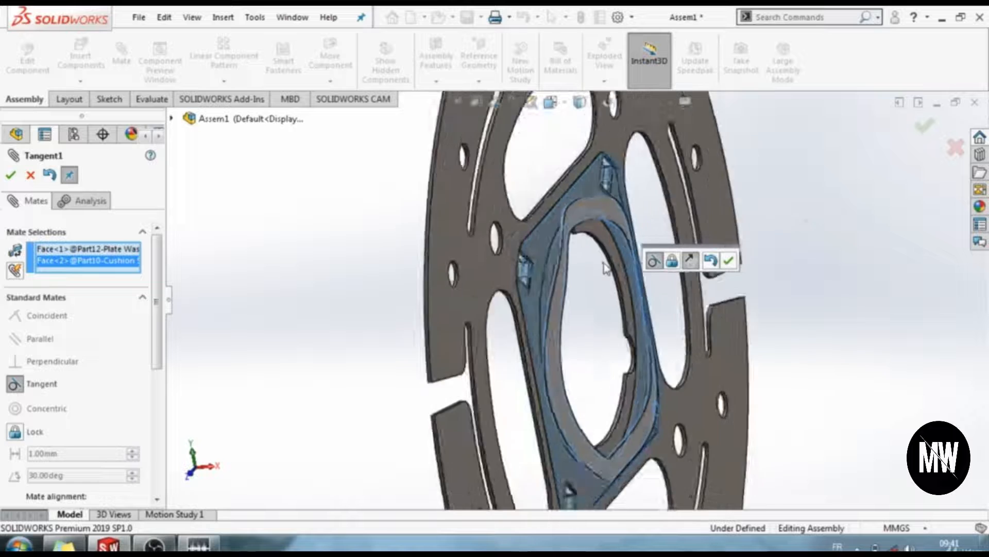
pyautogui.scroll(-1, 604, 263)
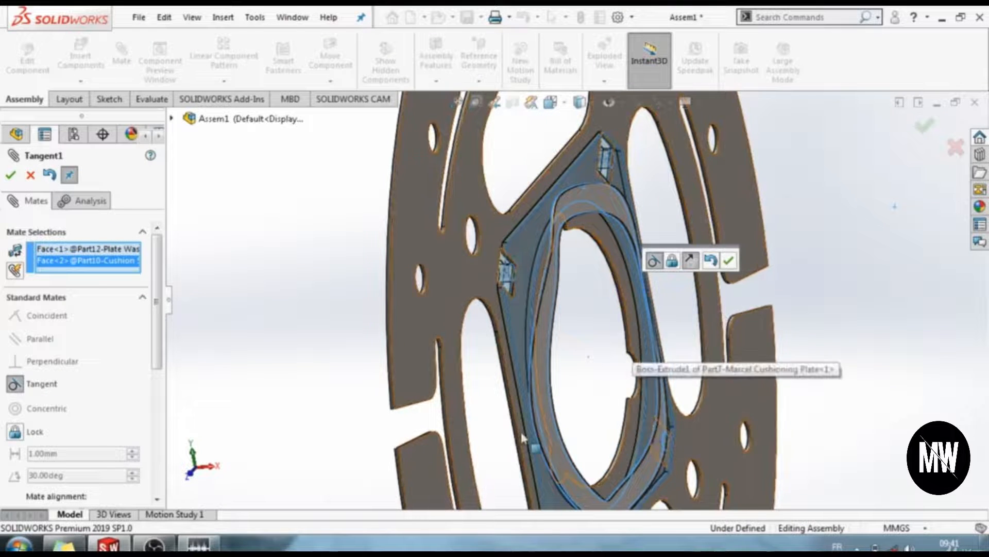
pyautogui.click(11, 176)
pyautogui.scroll(-2, 769, 361)
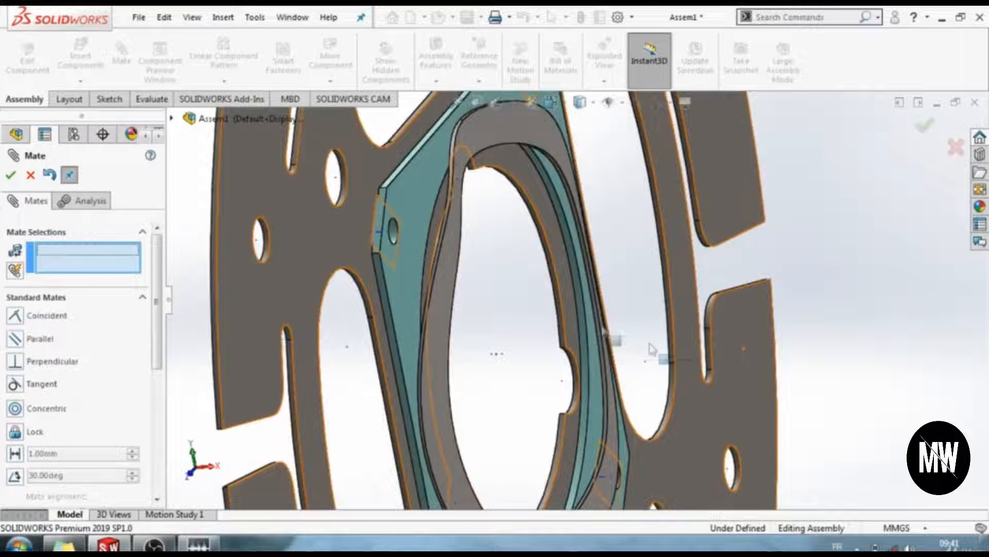
# Leave the Mate command and insert Part6-Hub Flange, rotated 90° about Y, beside the assembly on the cushion spring's side.
pyautogui.scroll(4, 633, 345)
pyautogui.moveTo(590, 341); pyautogui.dragTo(562, 343, button='middle')
pyautogui.click(31, 175)
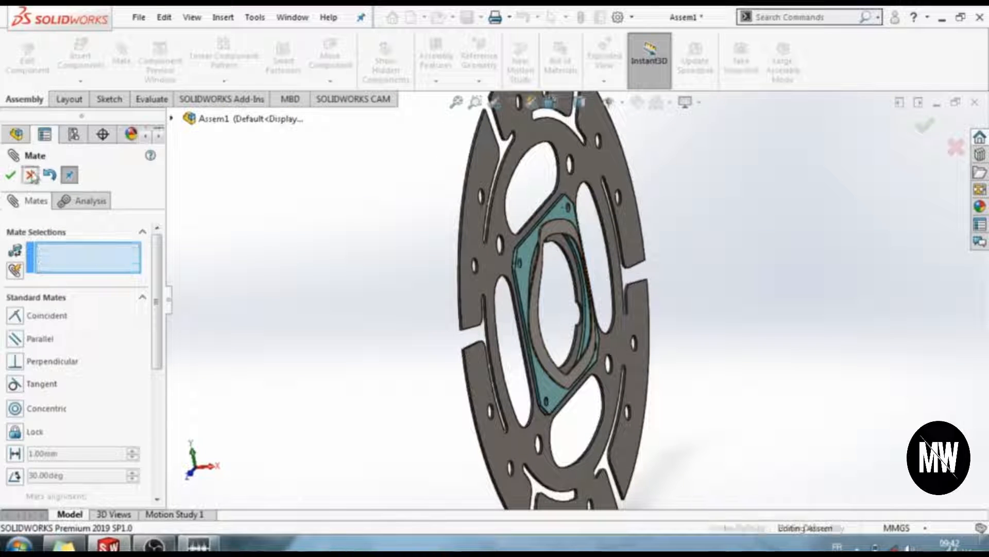
pyautogui.click(81, 56)
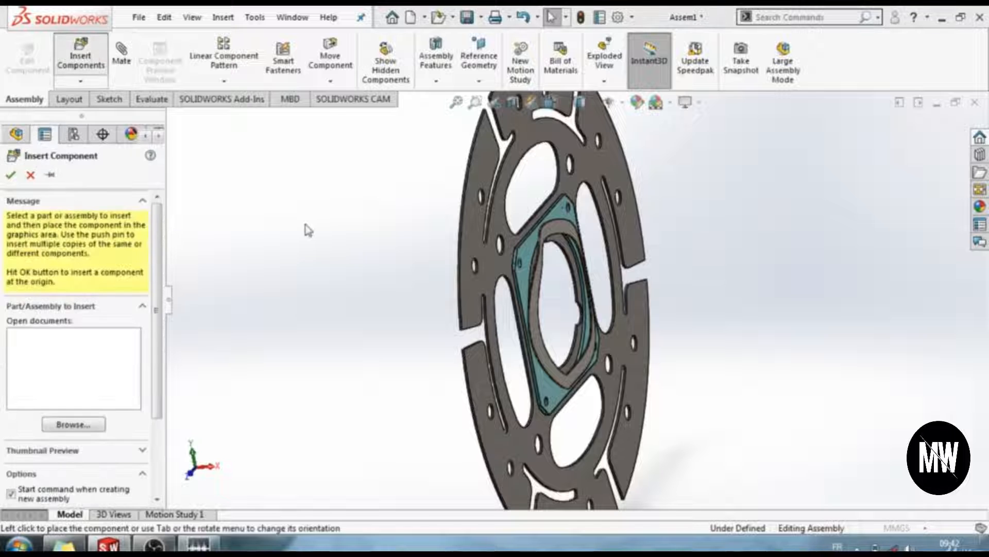
pyautogui.click(379, 214)
pyautogui.click(386, 375)
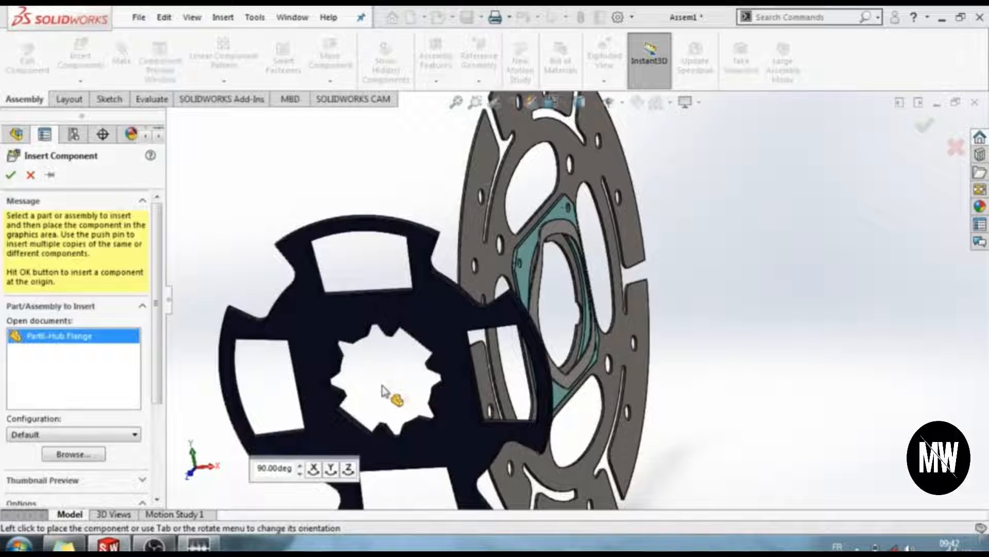
pyautogui.click(330, 471)
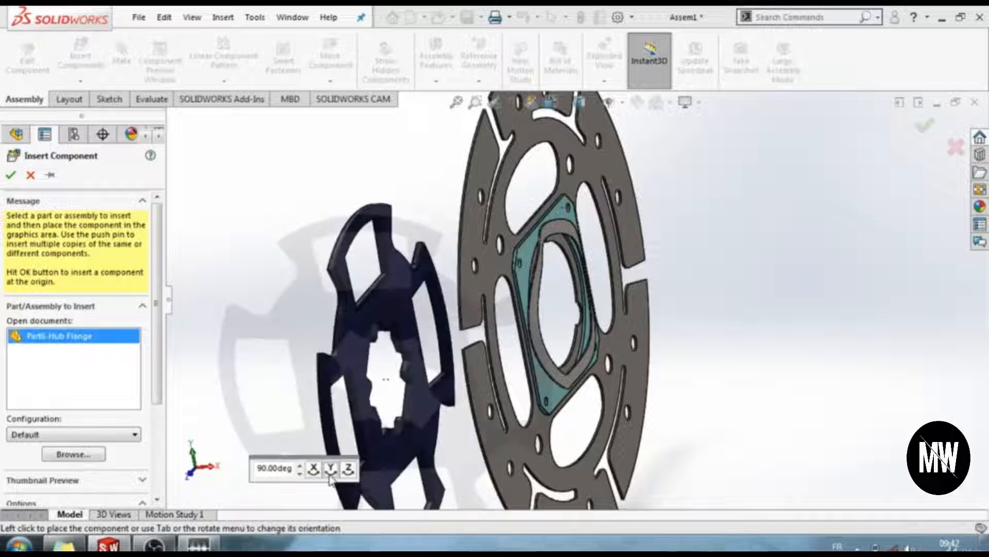
pyautogui.click(732, 306)
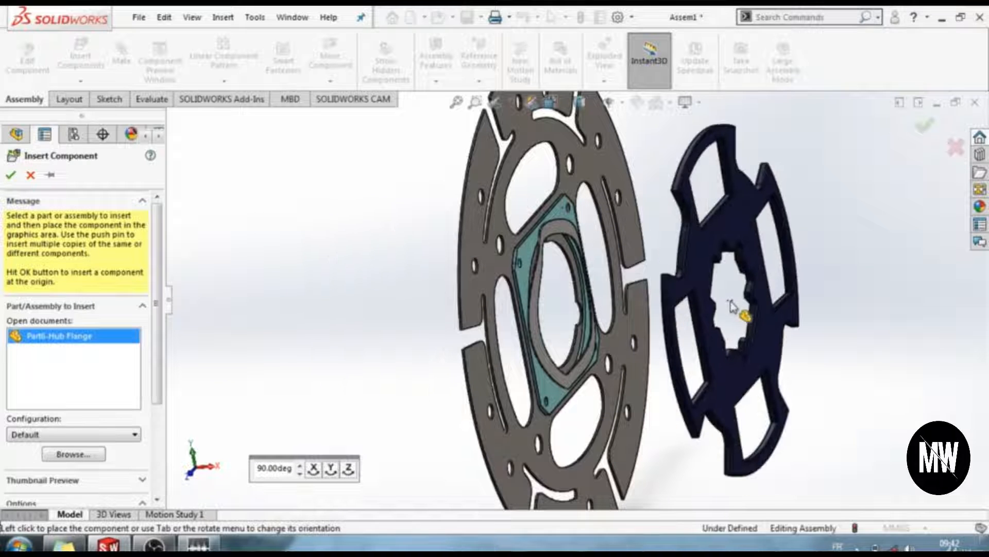
# Add a Tangent mate with aligned orientation between the cushion spring's outer wavy face and the hub flange's flat face toward the spring.
pyautogui.scroll(4, 716, 295)
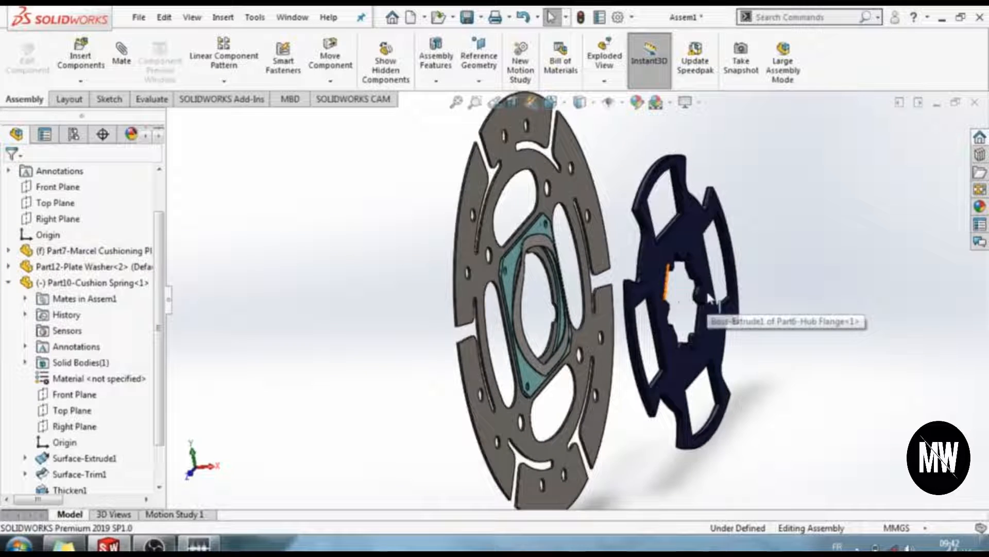
pyautogui.scroll(-4, 589, 239)
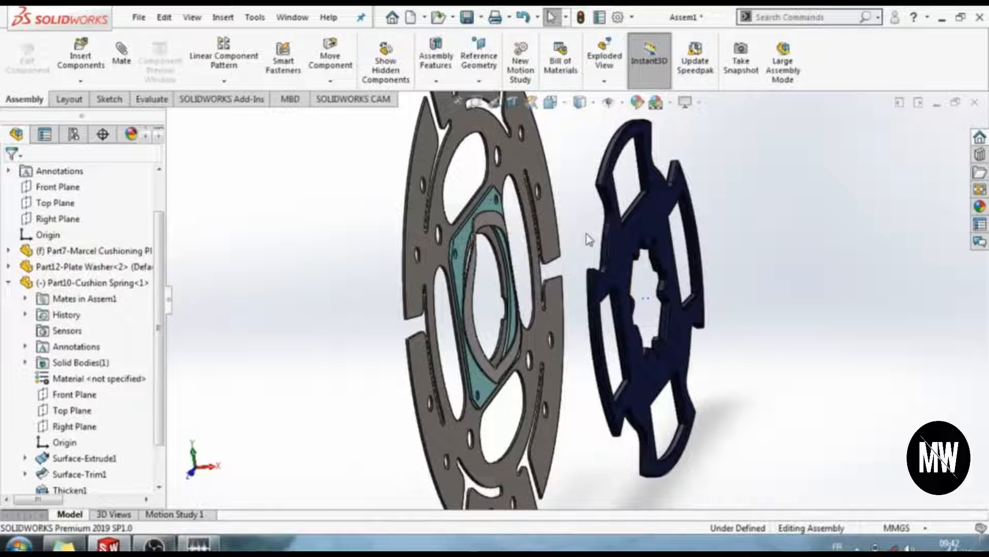
pyautogui.scroll(-2, 589, 238)
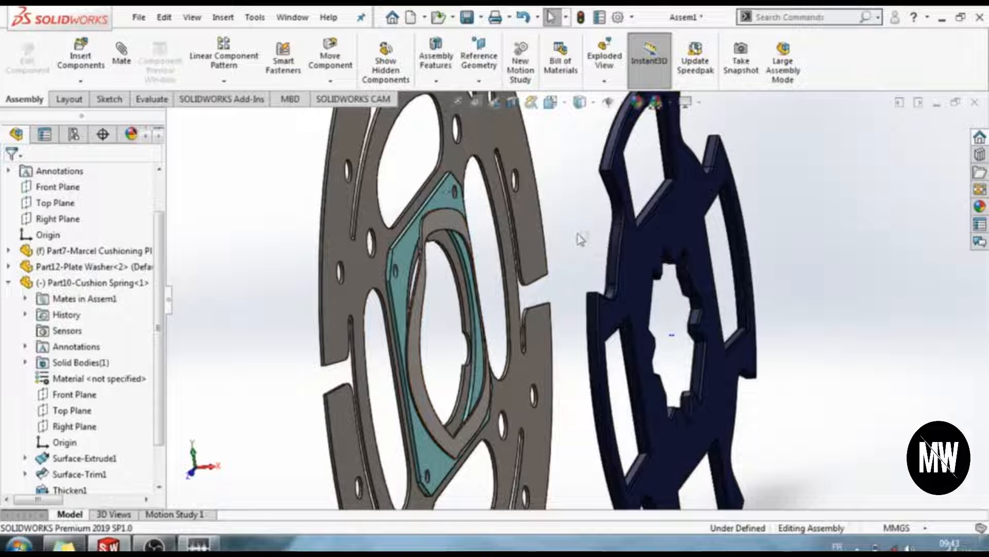
pyautogui.moveTo(594, 232); pyautogui.dragTo(614, 229, button='middle')
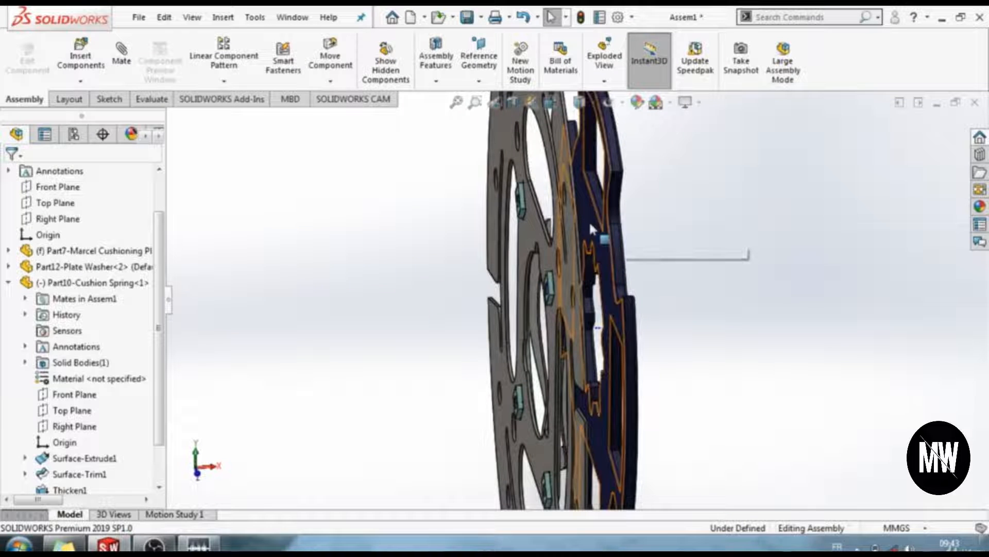
pyautogui.moveTo(718, 316); pyautogui.dragTo(516, 237, button='middle')
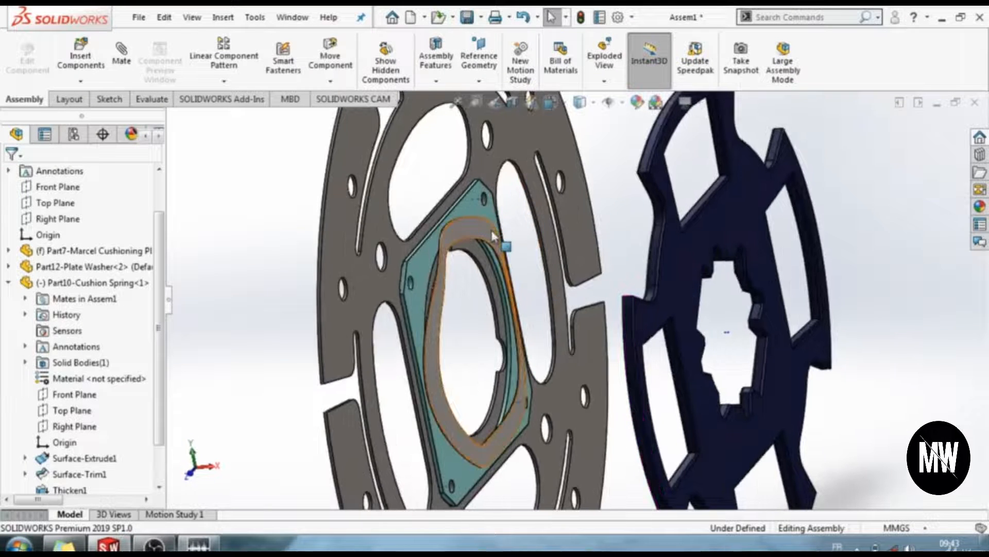
pyautogui.click(492, 235)
pyautogui.moveTo(648, 278); pyautogui.dragTo(480, 188, button='middle')
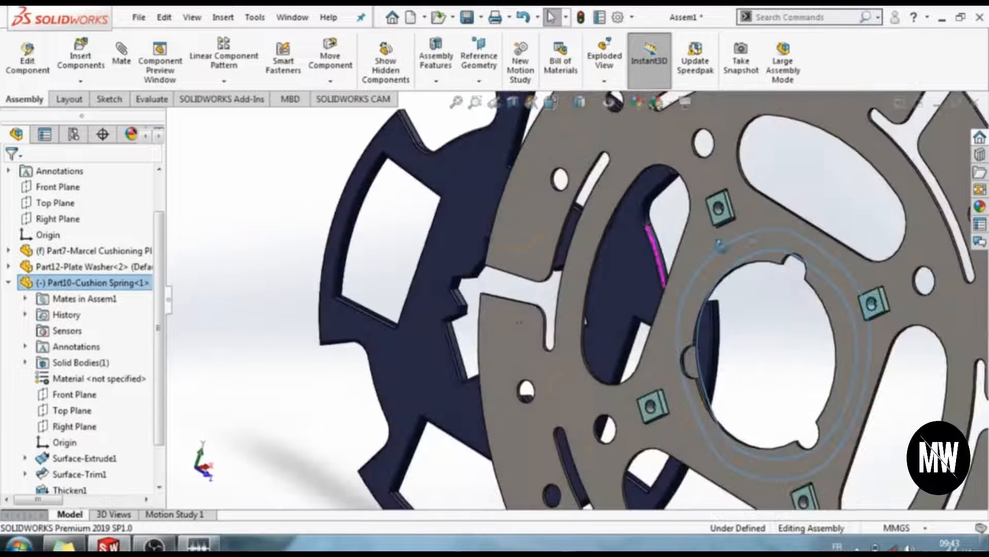
pyautogui.keyDown('ctrl'); pyautogui.click(473, 224); pyautogui.keyUp('ctrl')
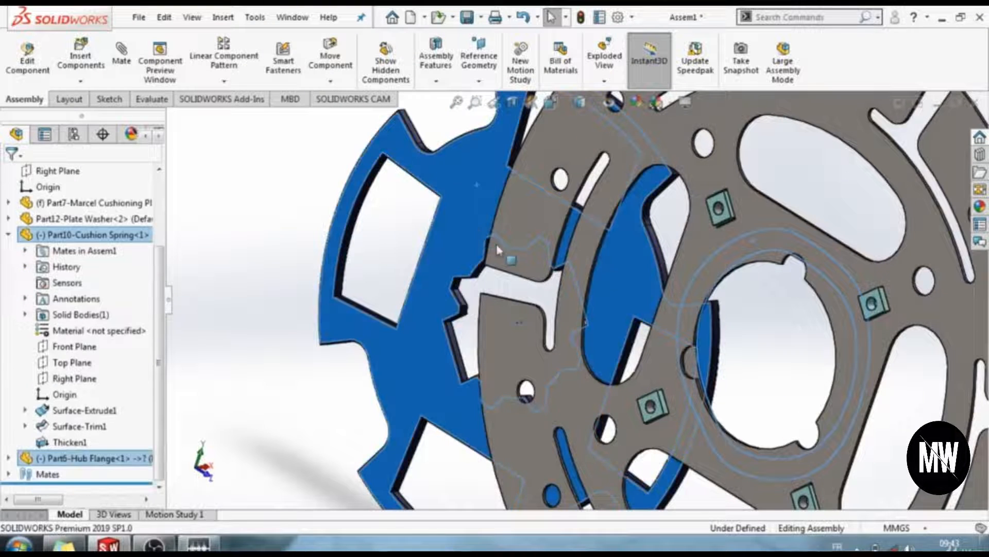
pyautogui.click(122, 54)
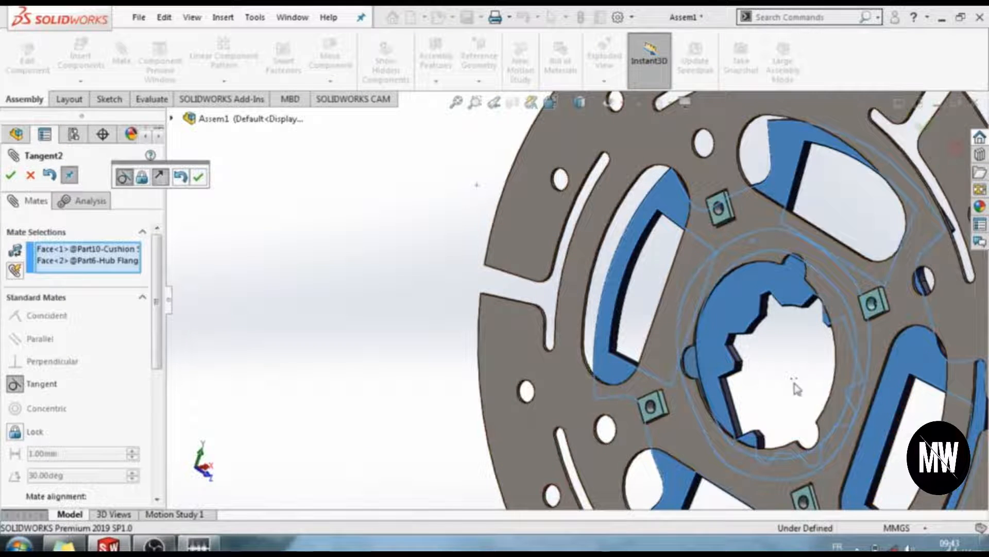
pyautogui.moveTo(795, 387); pyautogui.dragTo(520, 222, button='middle')
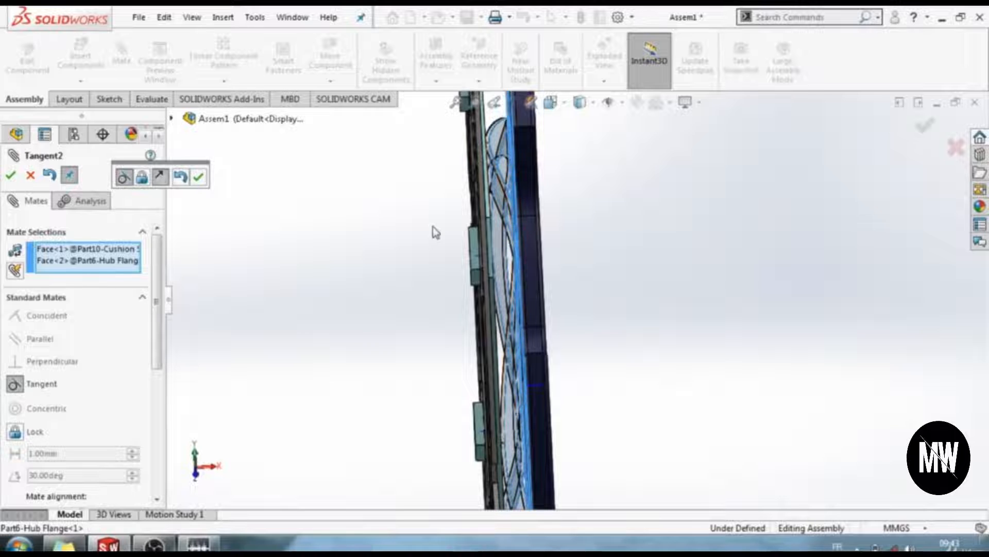
pyautogui.scroll(-3, 103, 329)
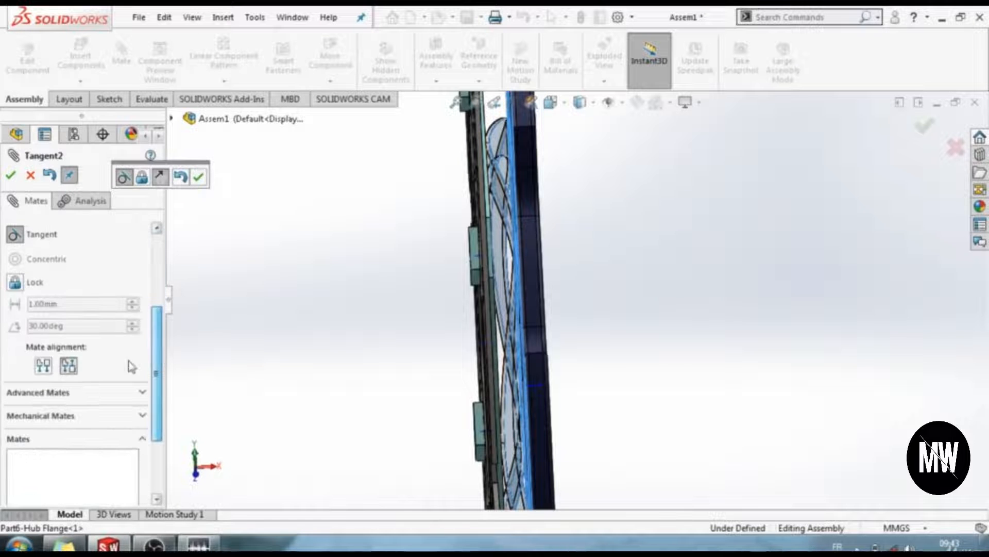
pyautogui.click(43, 366)
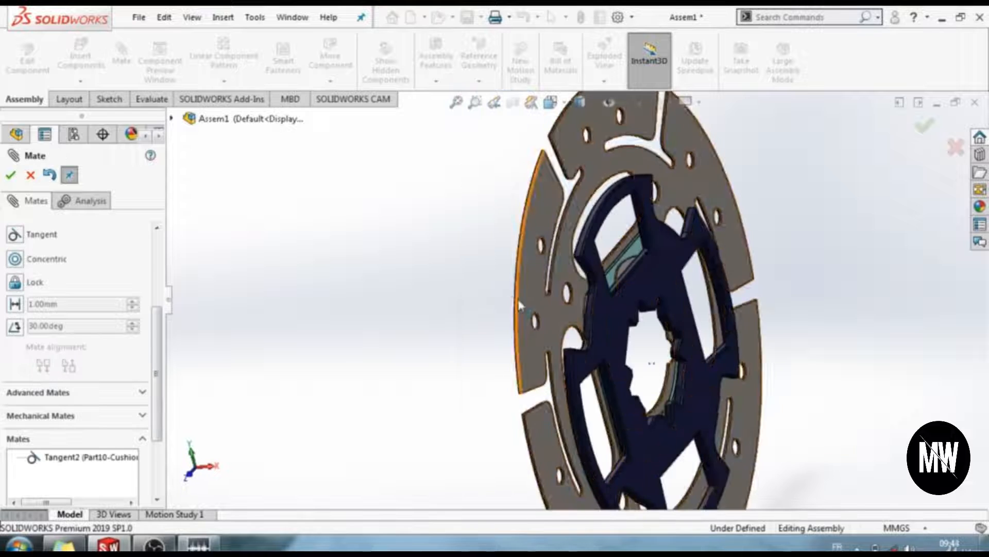
# Add a Concentric mate between the hub flange's curved outer rim face and the Marcel cushioning plate's curved slot face.
pyautogui.scroll(-4, 601, 294)
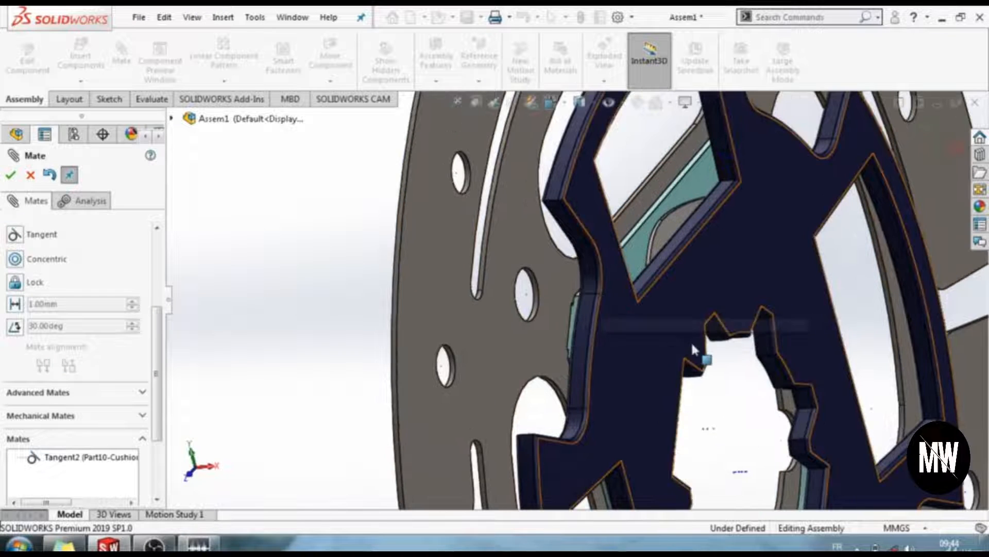
pyautogui.scroll(5, 691, 341)
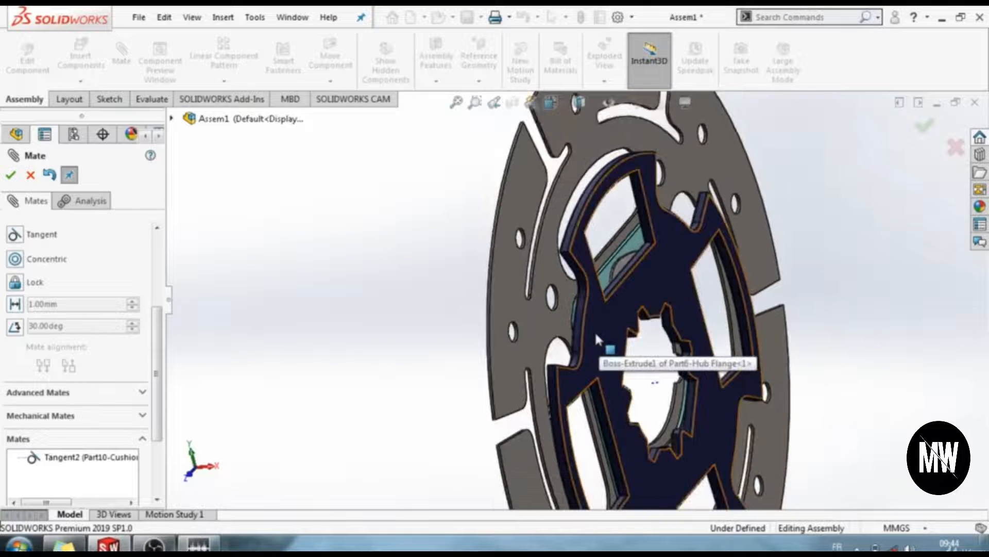
pyautogui.scroll(-3, 594, 330)
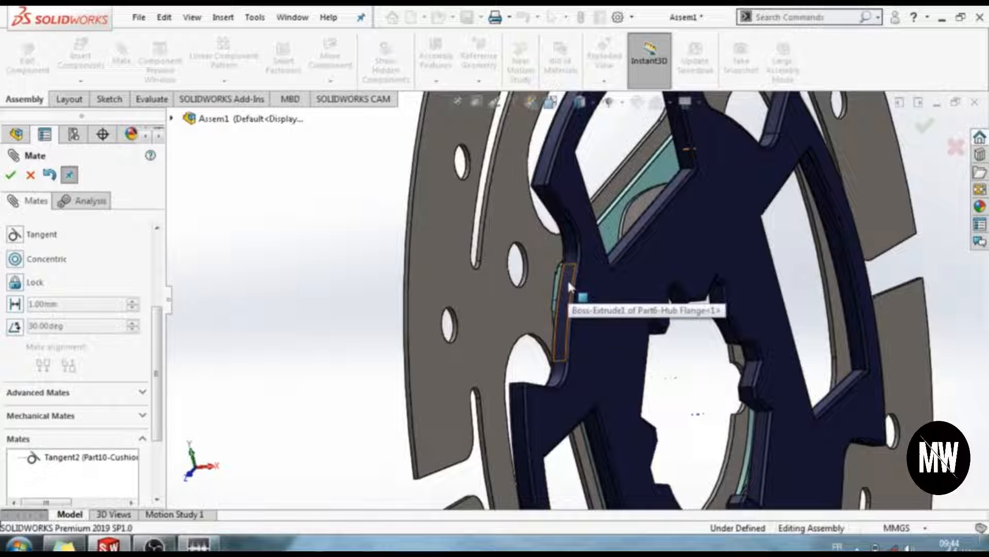
pyautogui.click(566, 278)
pyautogui.scroll(-3, 505, 169)
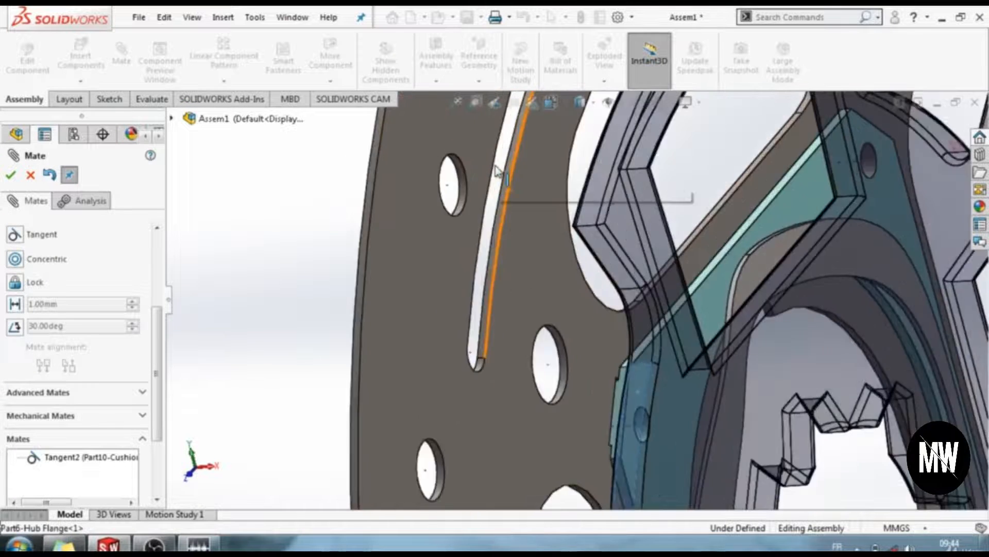
pyautogui.scroll(-1, 505, 175)
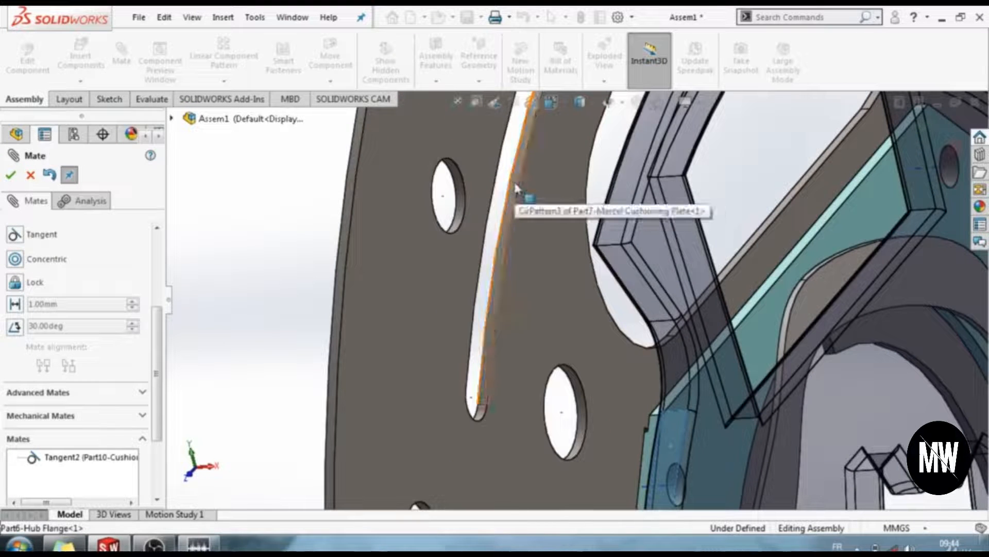
pyautogui.click(508, 232)
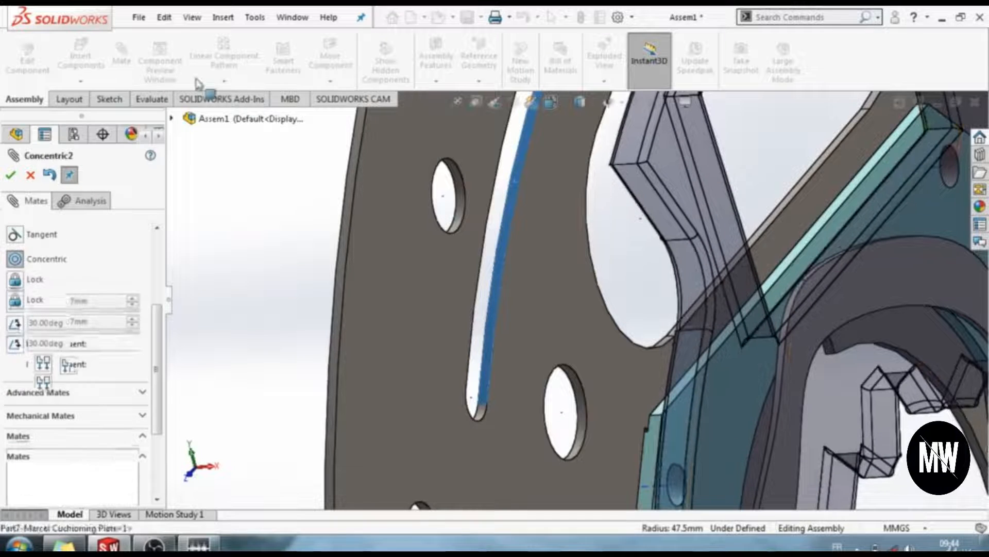
pyautogui.scroll(4, 510, 255)
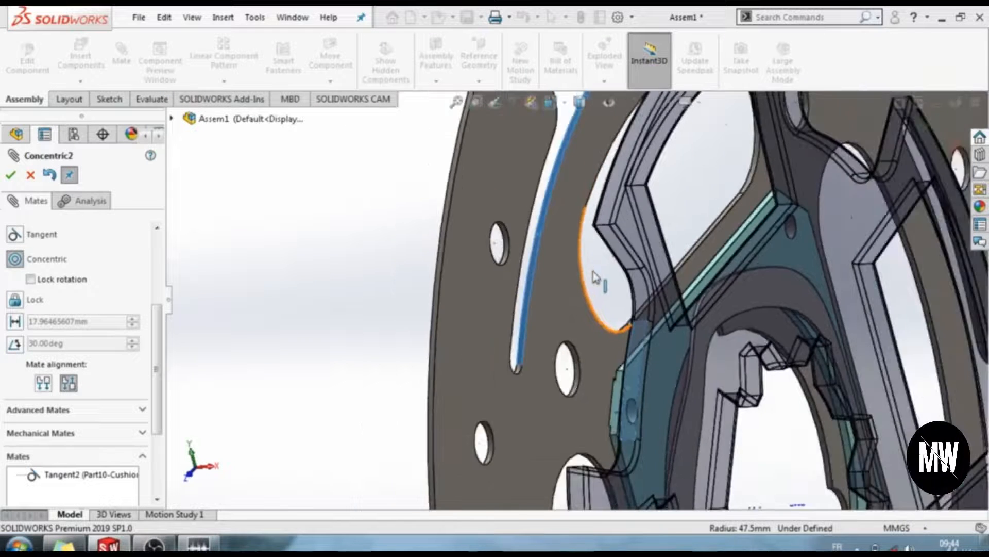
pyautogui.scroll(2, 433, 356)
pyautogui.moveTo(151, 336); pyautogui.dragTo(152, 266)
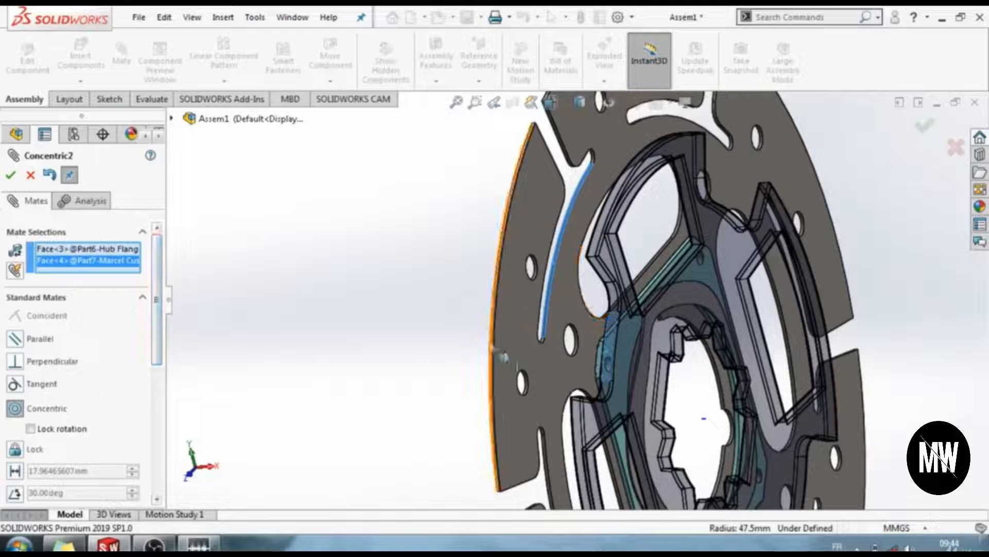
pyautogui.click(11, 176)
pyautogui.moveTo(336, 320); pyautogui.dragTo(633, 392, button='middle')
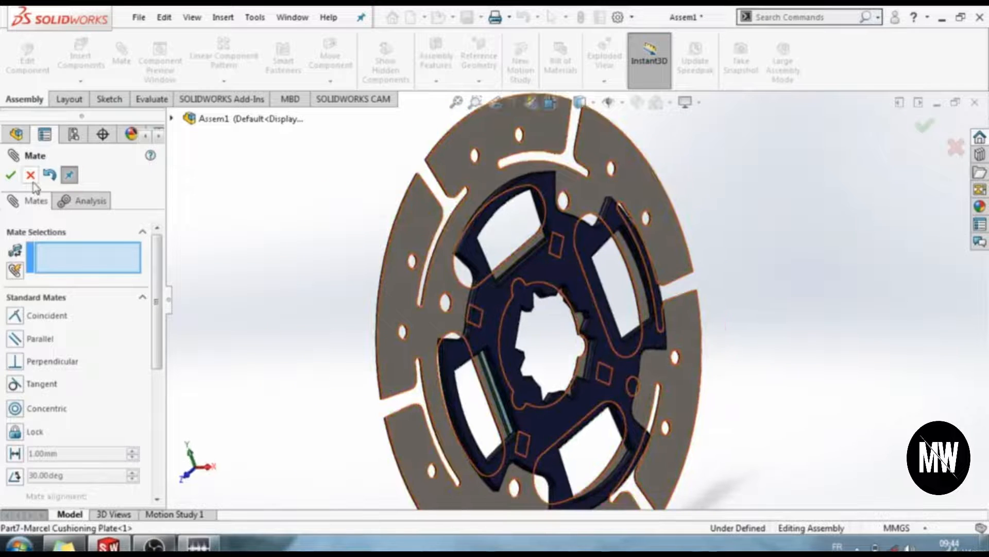
pyautogui.click(30, 176)
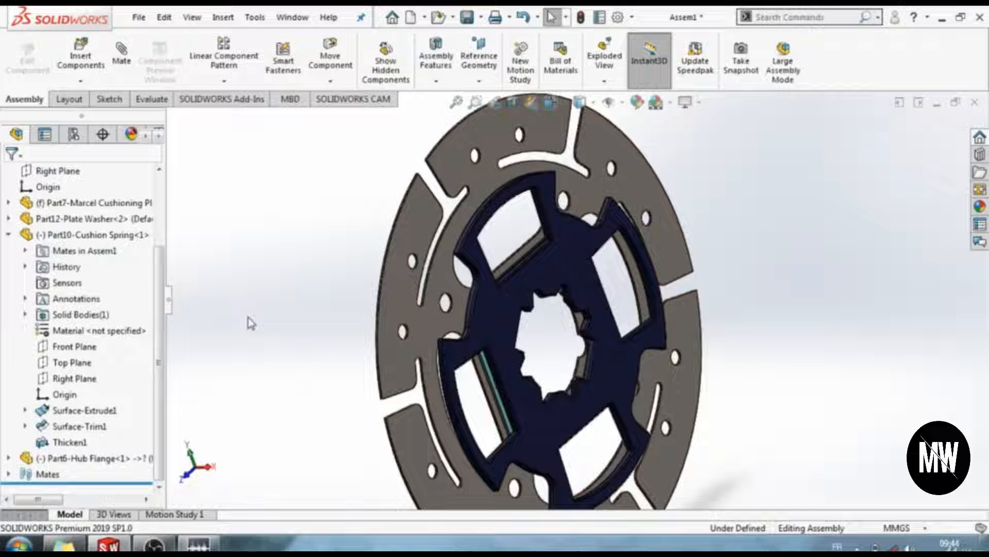
# Insert a second Part10-Cushion Spring, turn it upright with 90° rotation, and place it beside the hub flange's free side.
pyautogui.click(81, 57)
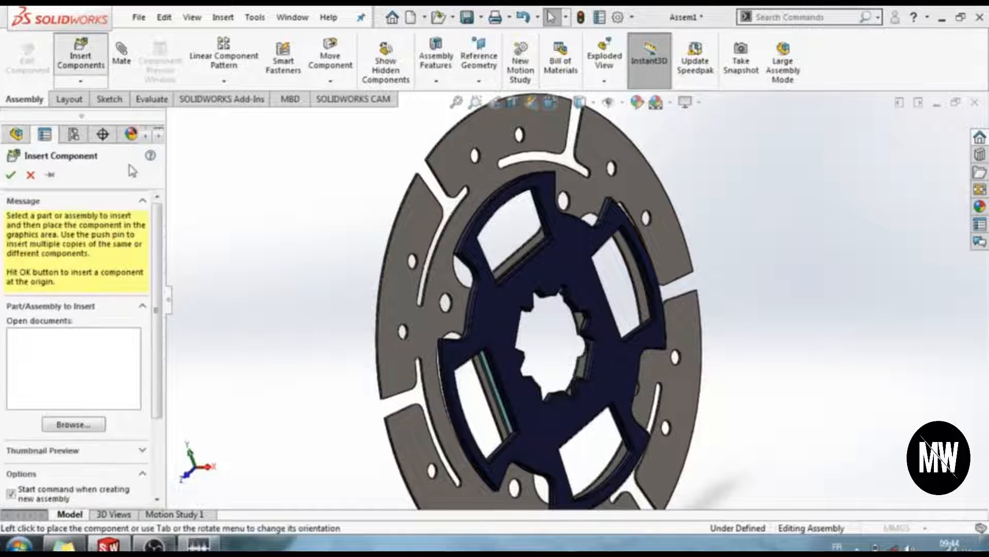
pyautogui.scroll(-2, 442, 172)
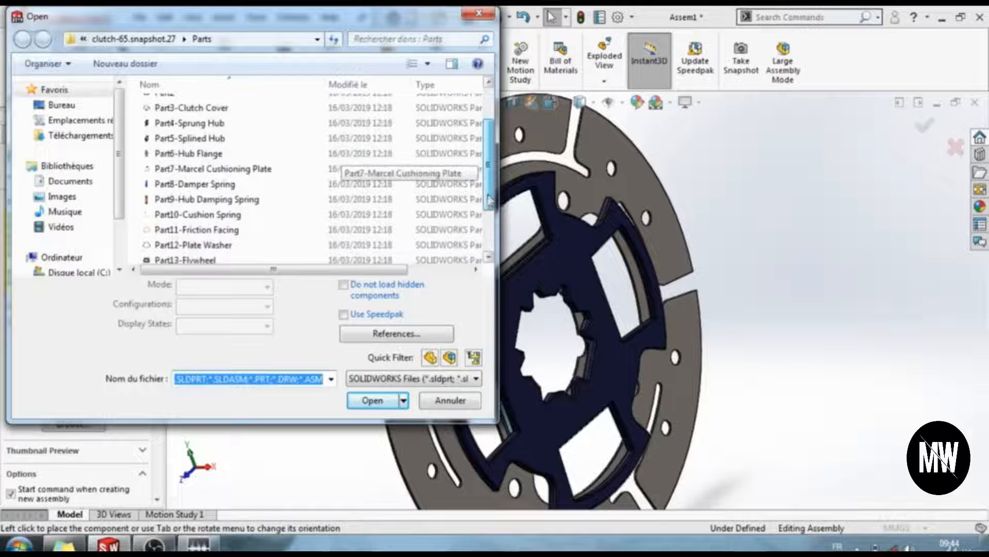
pyautogui.click(351, 201)
pyautogui.click(372, 377)
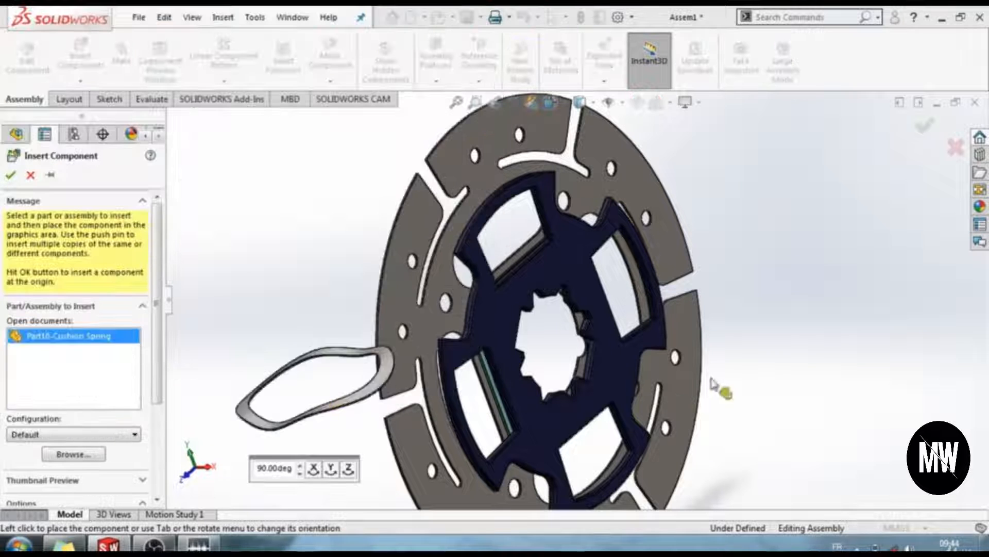
pyautogui.click(313, 469)
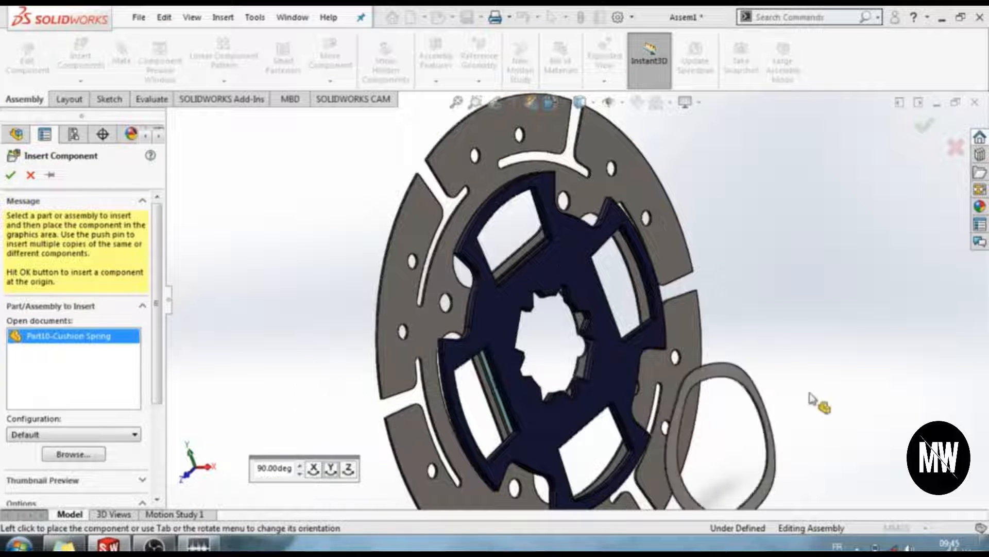
pyautogui.click(829, 330)
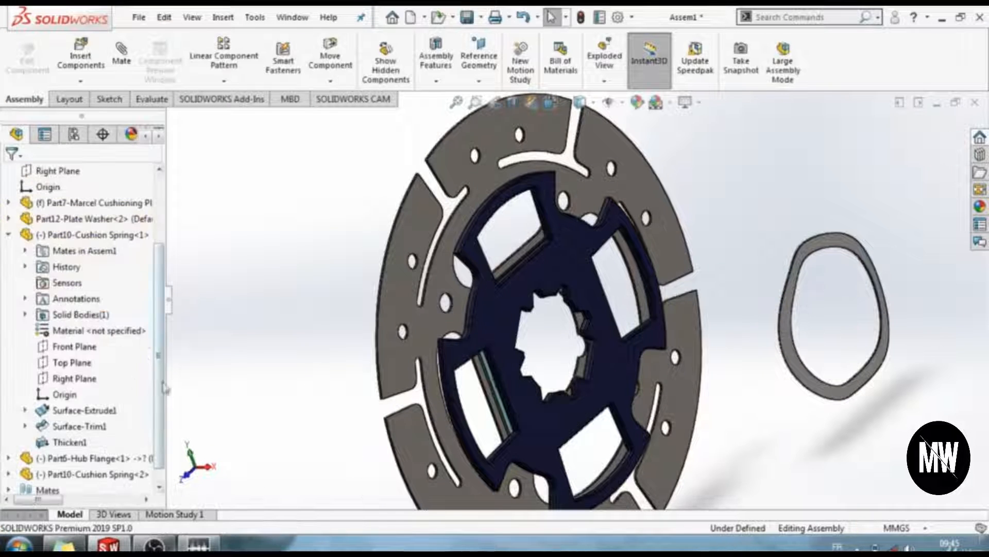
# Add a Coincident mate between the second cushion spring's origin and the hub flange's central axis.
pyautogui.click(9, 236)
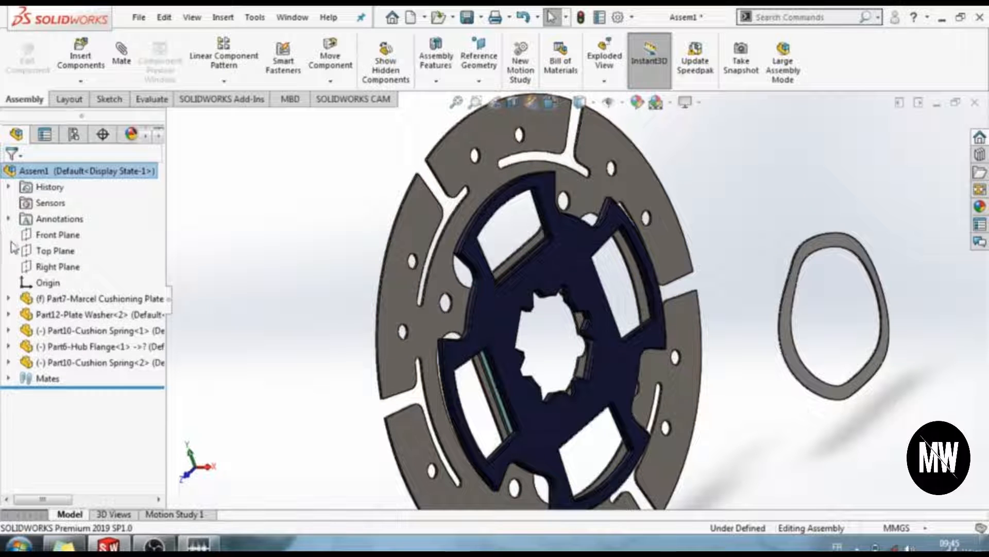
pyautogui.click(10, 365)
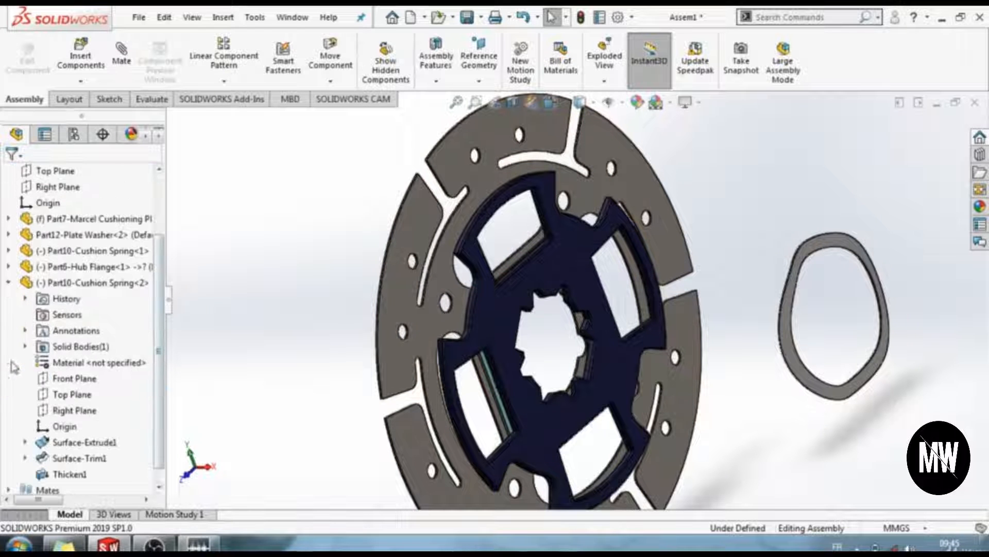
pyautogui.click(73, 429)
pyautogui.scroll(-10, 567, 347)
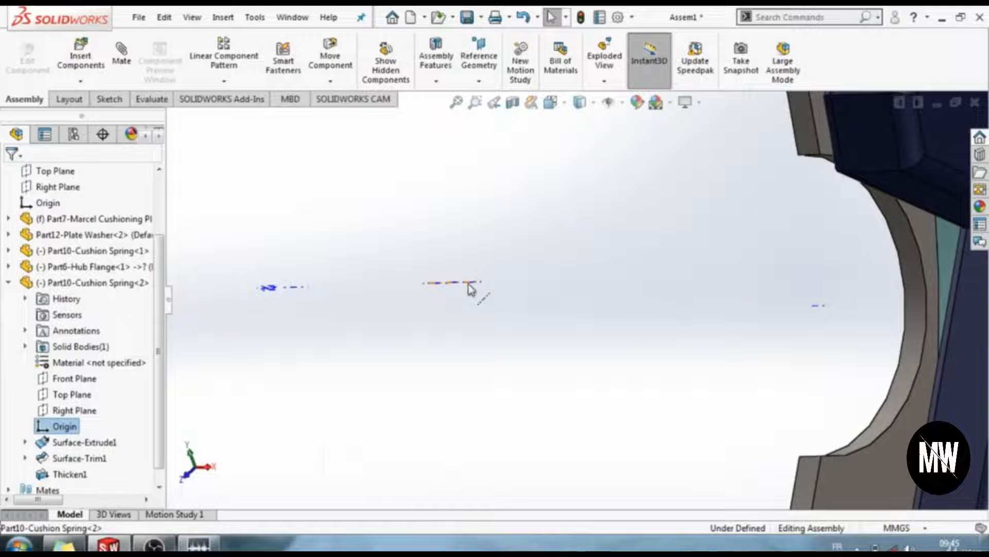
pyautogui.keyDown('ctrl'); pyautogui.click(468, 283); pyautogui.keyUp('ctrl')
pyautogui.scroll(-2, 519, 355)
pyautogui.scroll(12, 518, 361)
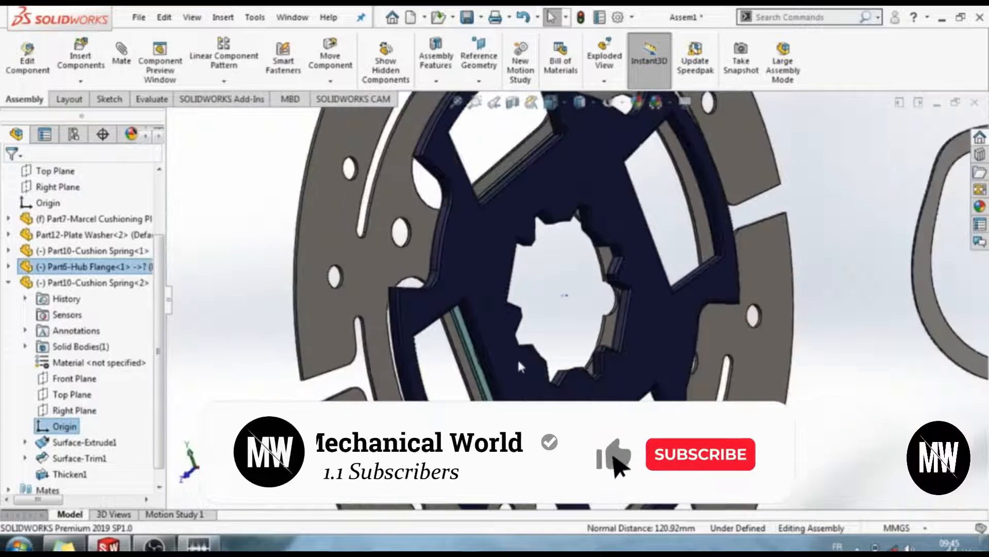
pyautogui.scroll(4, 520, 366)
pyautogui.click(122, 54)
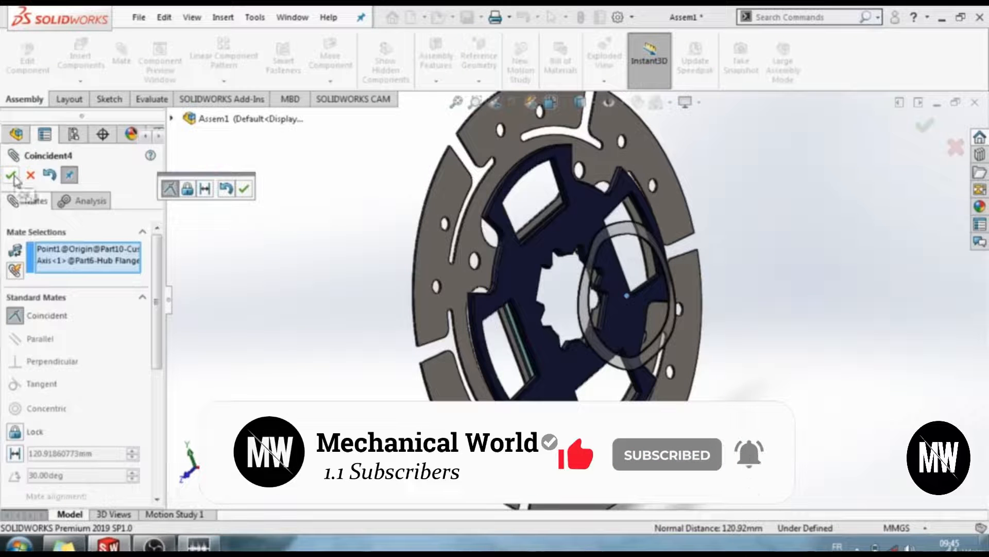
pyautogui.click(11, 176)
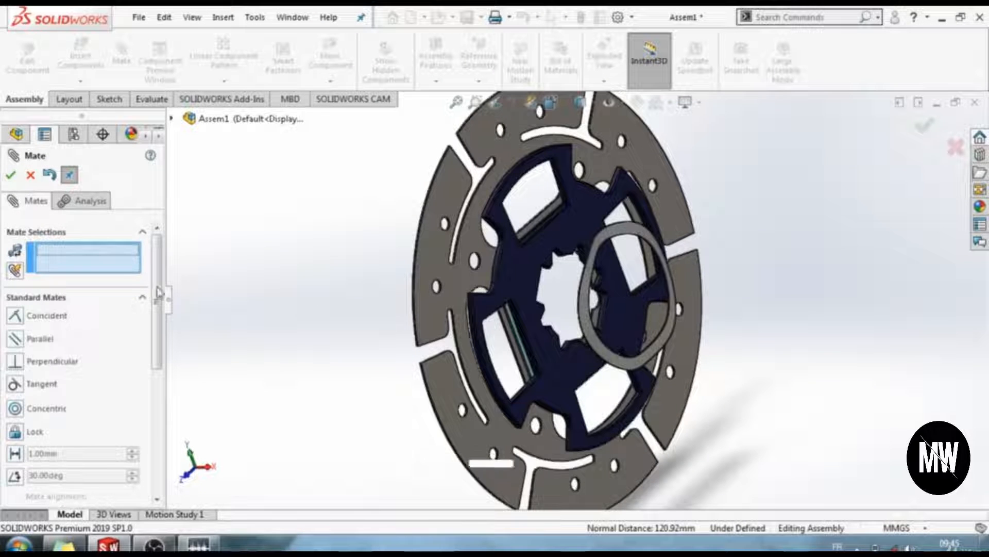
# Add a Tangent mate between the hub flange's free flat face and the second cushion spring's wavy face toward it, and leave the Mate command.
pyautogui.scroll(-2, 669, 364)
pyautogui.scroll(2, 516, 203)
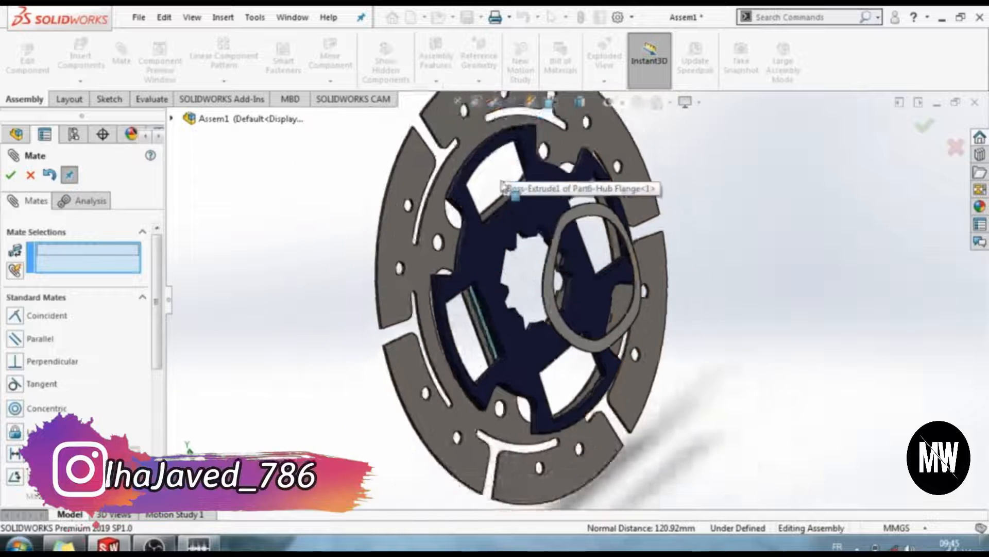
pyautogui.scroll(-2, 514, 208)
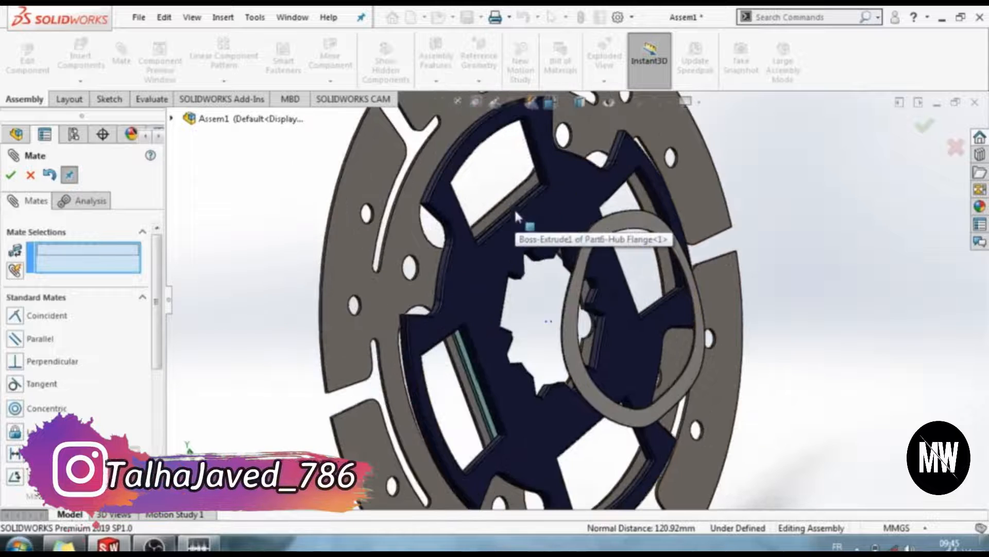
pyautogui.click(571, 223)
pyautogui.moveTo(571, 223); pyautogui.dragTo(625, 313, button='middle')
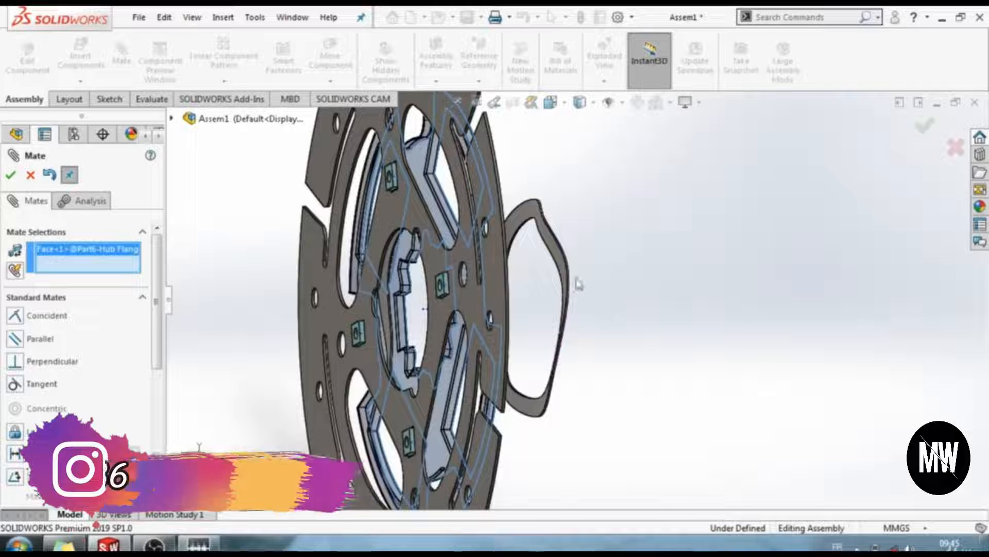
pyautogui.click(545, 242)
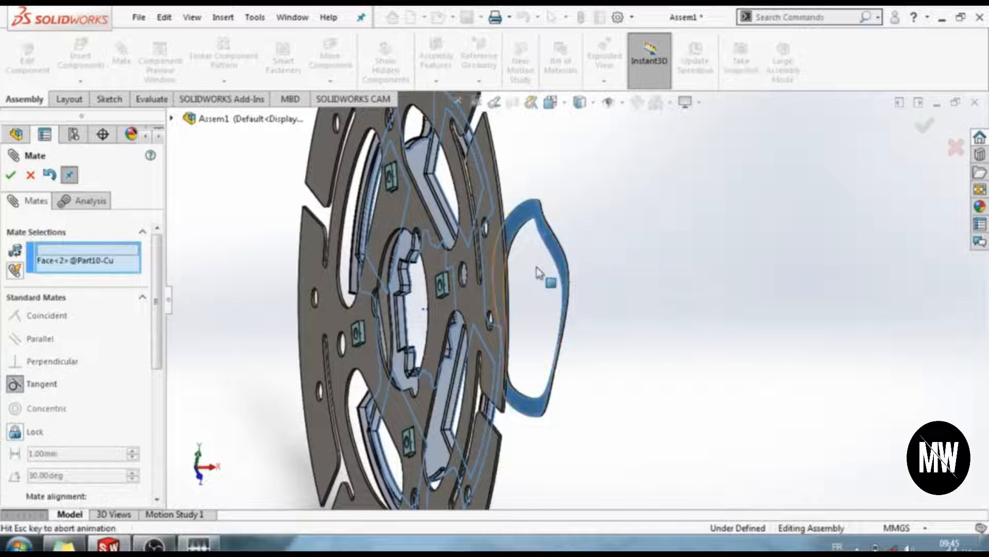
pyautogui.moveTo(666, 375); pyautogui.dragTo(660, 327, button='middle')
pyautogui.scroll(-1, 567, 273)
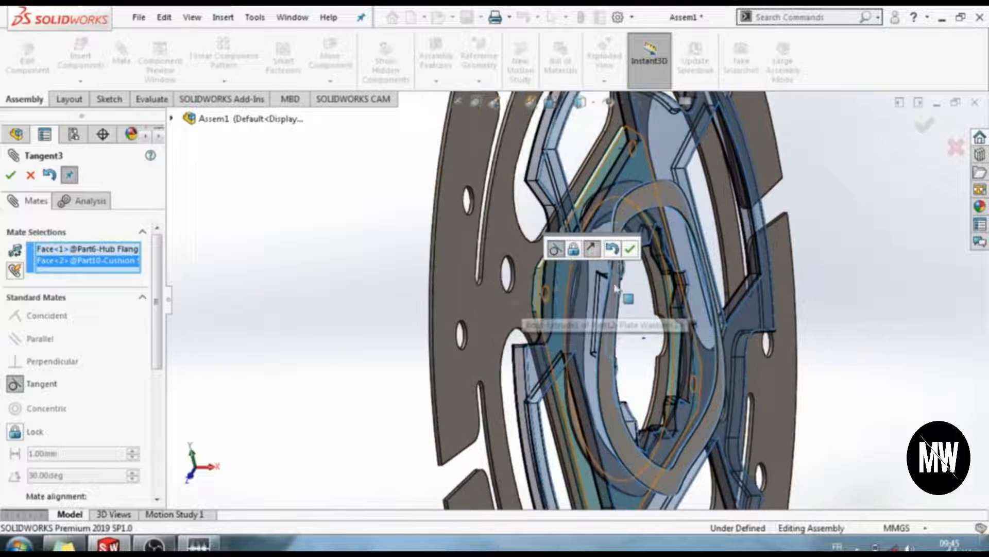
pyautogui.click(630, 250)
pyautogui.scroll(3, 615, 345)
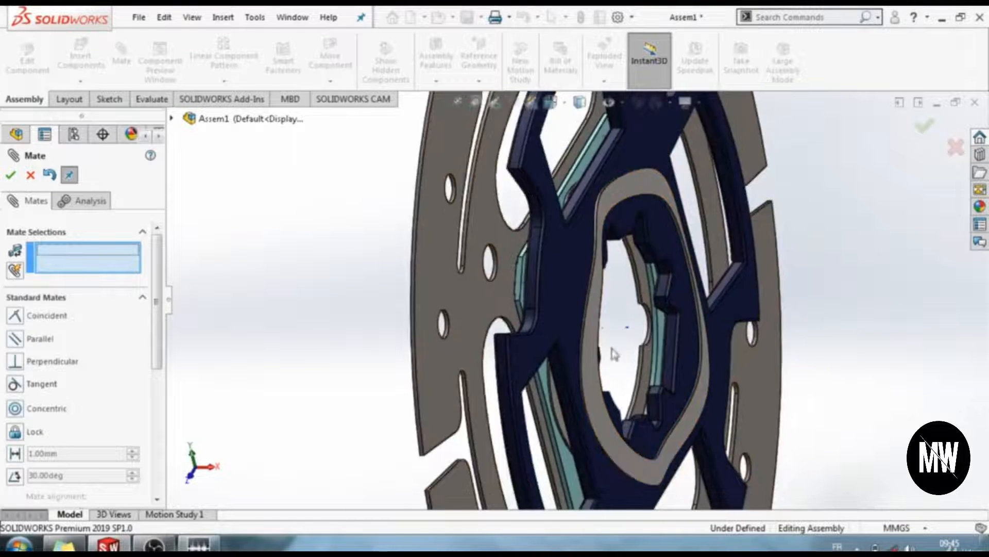
pyautogui.moveTo(611, 372); pyautogui.dragTo(693, 258, button='middle')
pyautogui.moveTo(711, 327); pyautogui.dragTo(540, 186, button='middle')
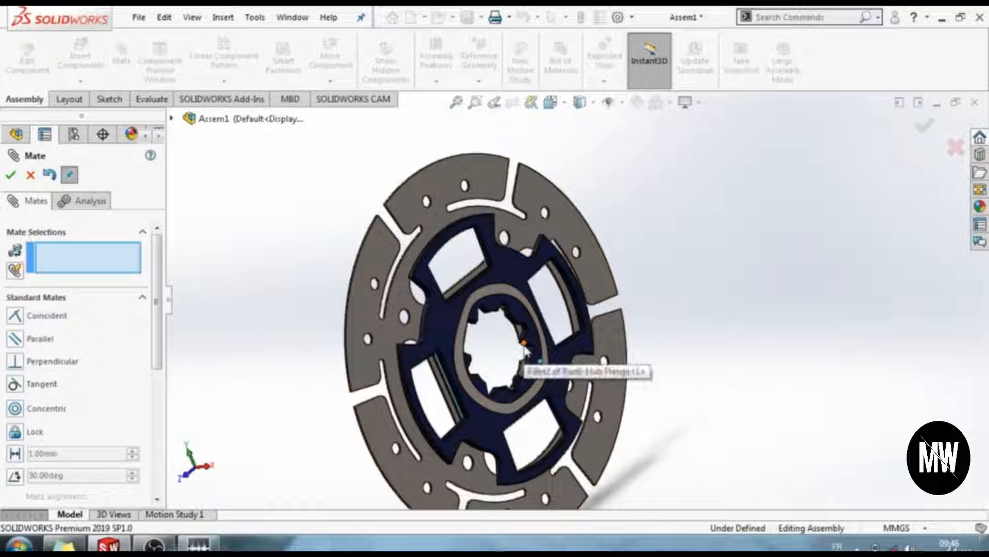
pyautogui.click(30, 175)
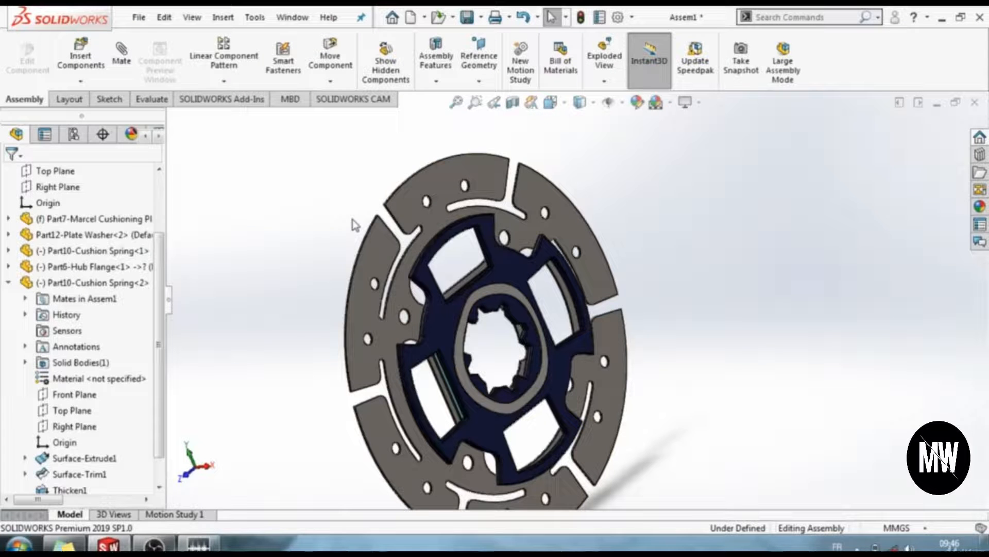
# Insert Part5-Splined Hub and place it beside the assembly on the second cushion spring's side.
pyautogui.click(78, 60)
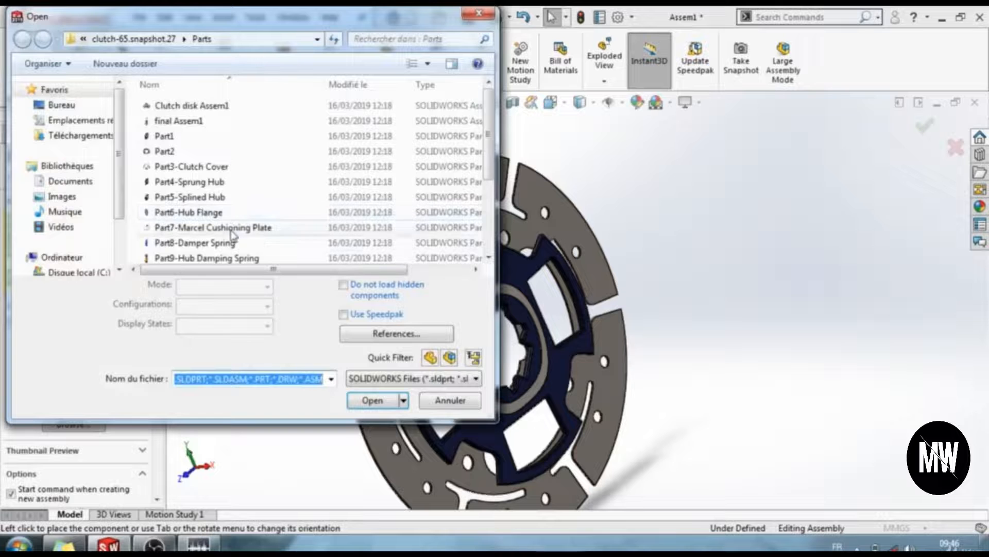
pyautogui.click(206, 199)
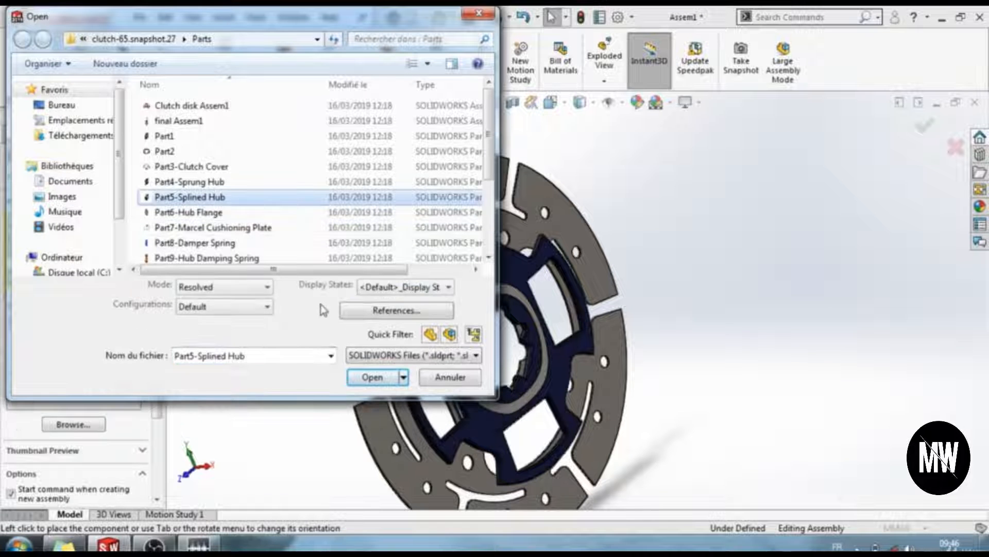
pyautogui.click(372, 400)
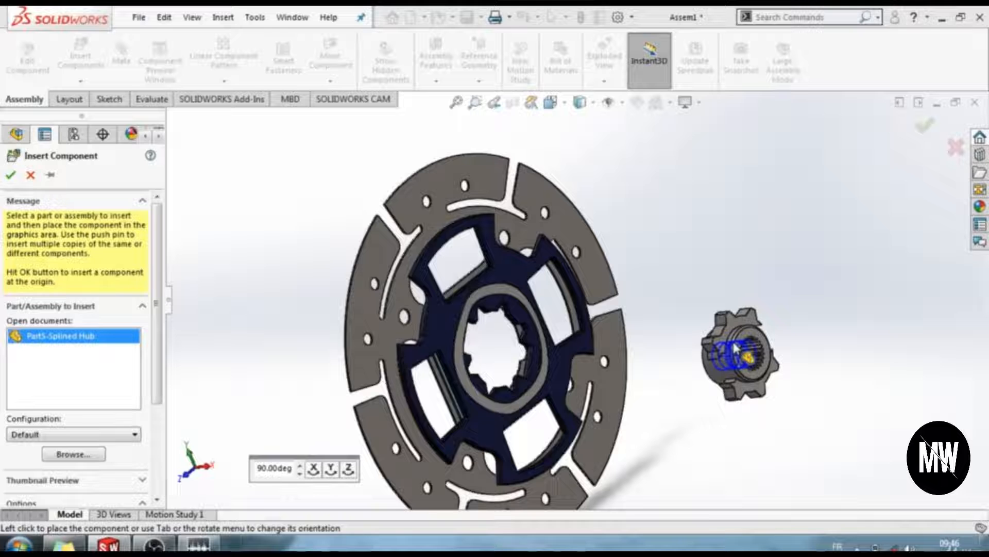
pyautogui.click(732, 339)
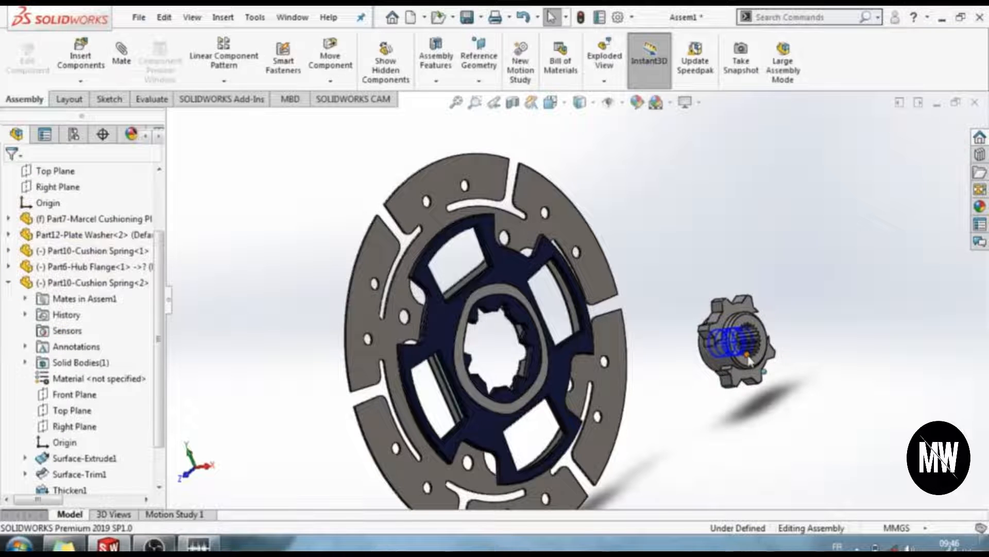
# Hide the blue reference geometry displayed inside the splined hub.
pyautogui.scroll(-2, 547, 330)
pyautogui.scroll(2, 196, 235)
pyautogui.click(191, 17)
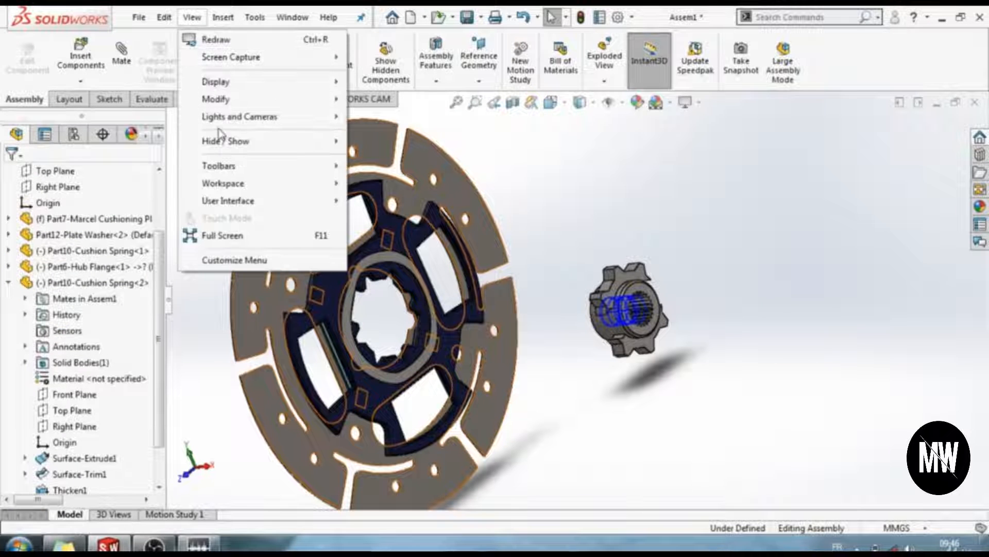
pyautogui.click(763, 359)
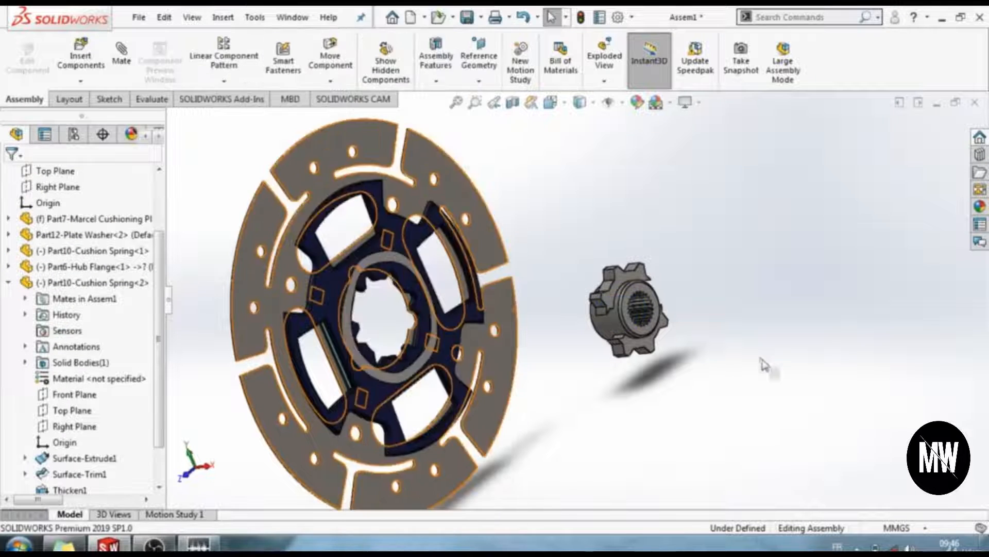
# Add a Concentric mate between the splined hub's outer cylindrical face and the hub flange's curved outer rim face.
pyautogui.scroll(-3, 598, 298)
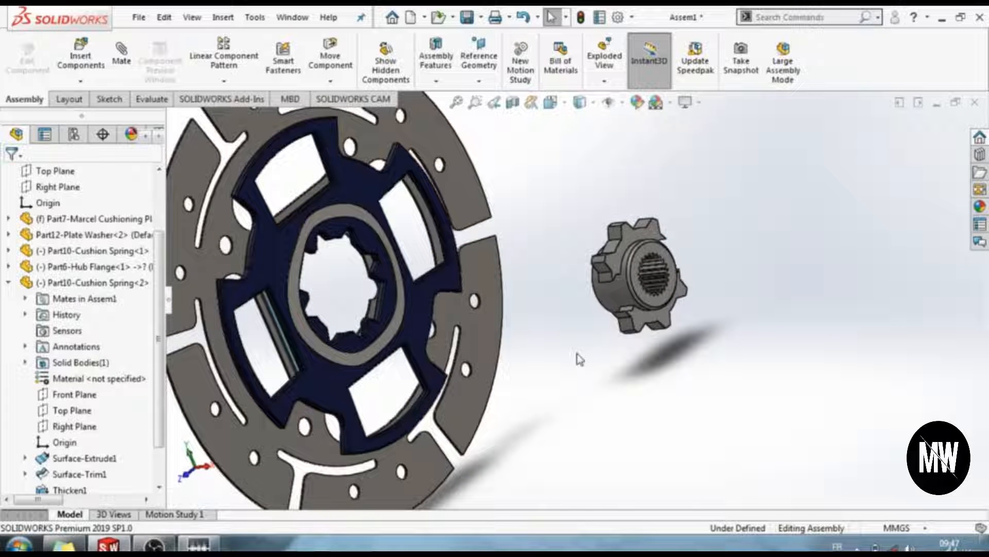
pyautogui.scroll(-2, 625, 342)
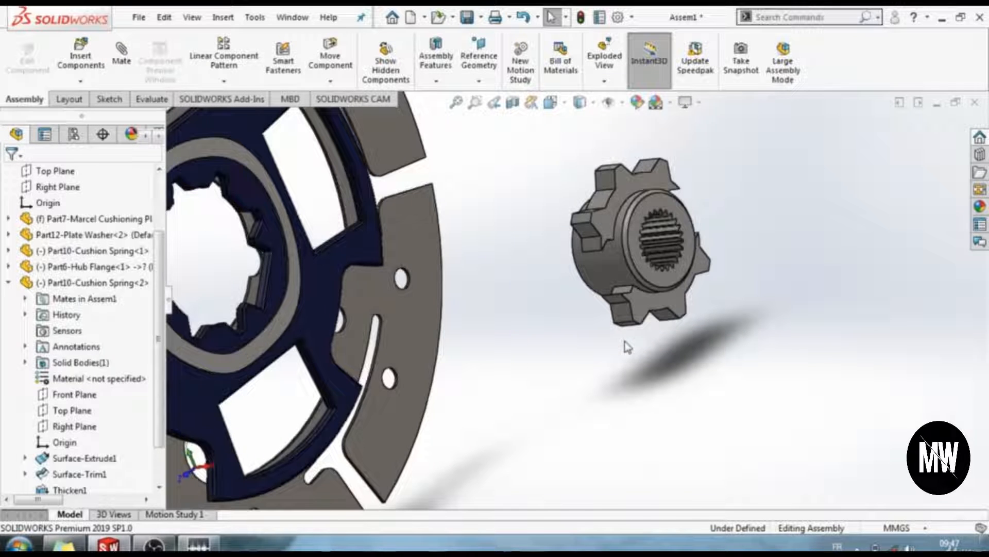
pyautogui.click(616, 263)
pyautogui.scroll(2, 528, 283)
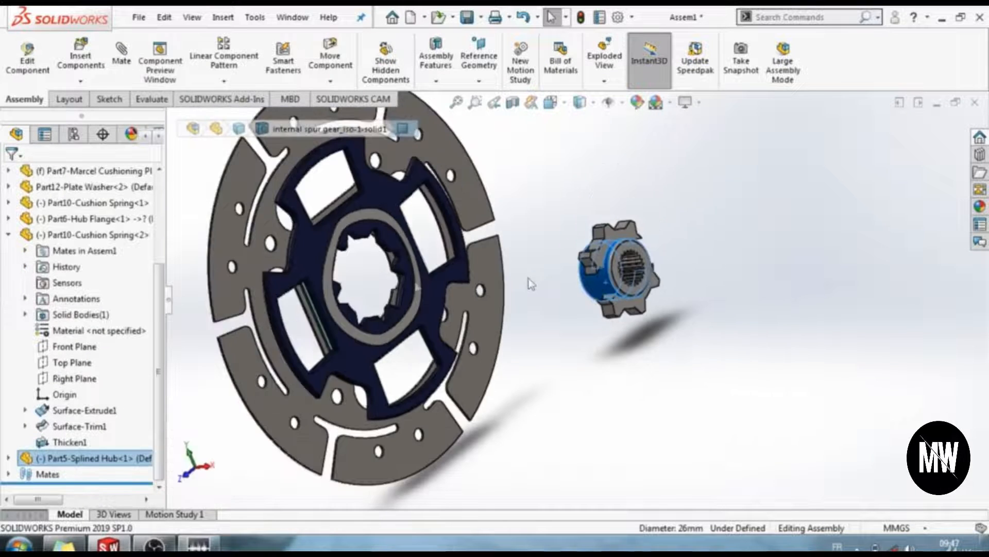
pyautogui.scroll(-5, 388, 240)
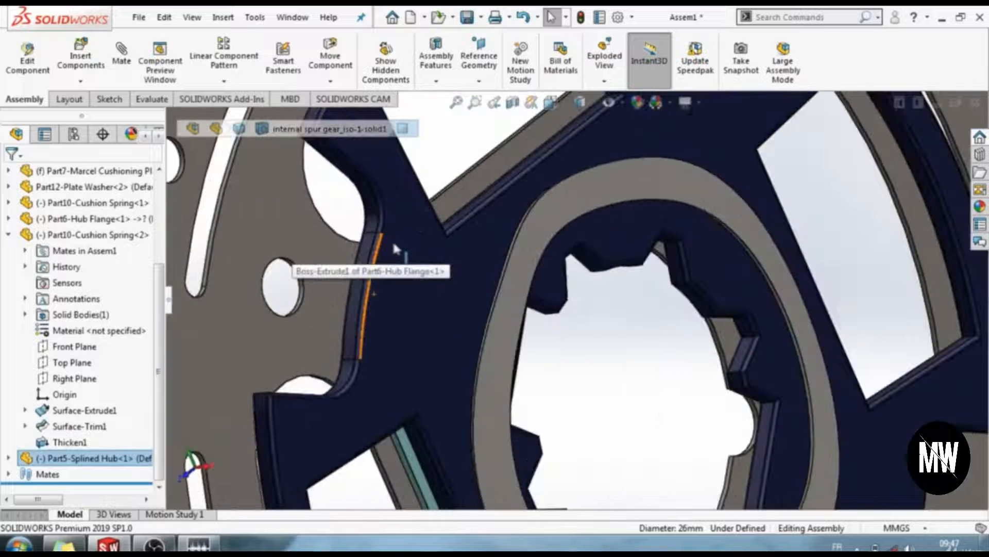
pyautogui.keyDown('ctrl'); pyautogui.click(367, 256); pyautogui.keyUp('ctrl')
pyautogui.scroll(6, 601, 349)
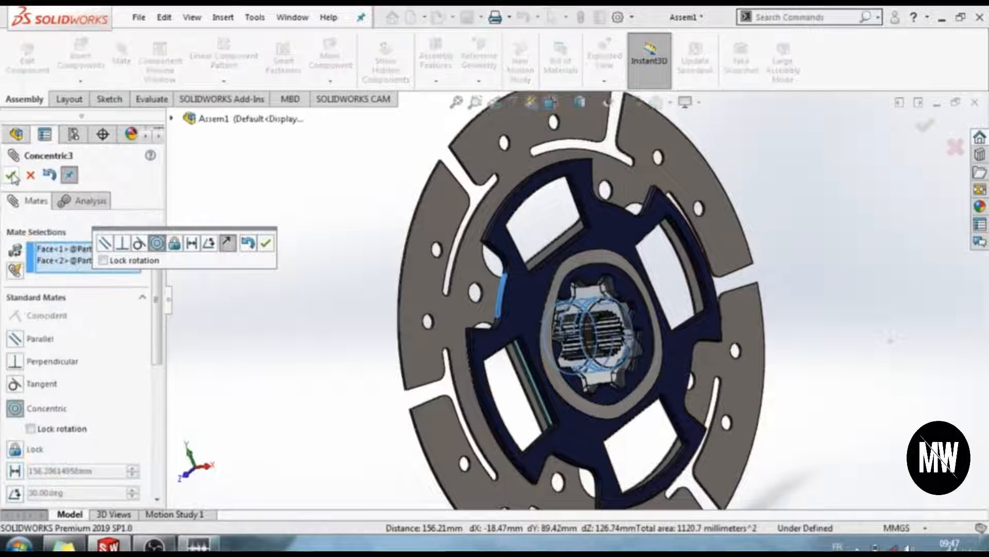
pyautogui.click(13, 178)
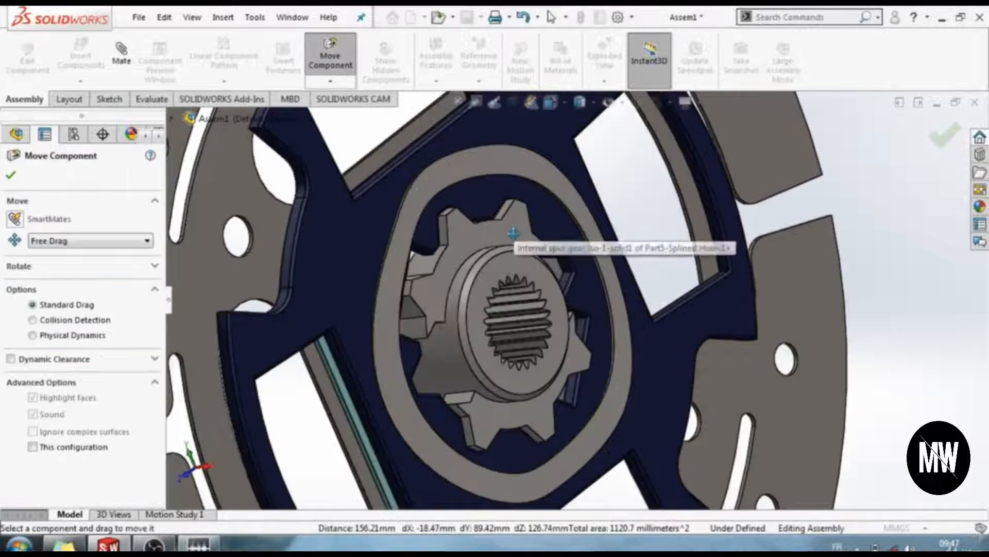
# Move the splined hub into the hub flange's toothed bore and add a Coincident mate between a notch's side face and the matching tooth's side face.
pyautogui.click(486, 239)
pyautogui.moveTo(486, 239); pyautogui.dragTo(515, 287)
pyautogui.scroll(-3, 515, 287)
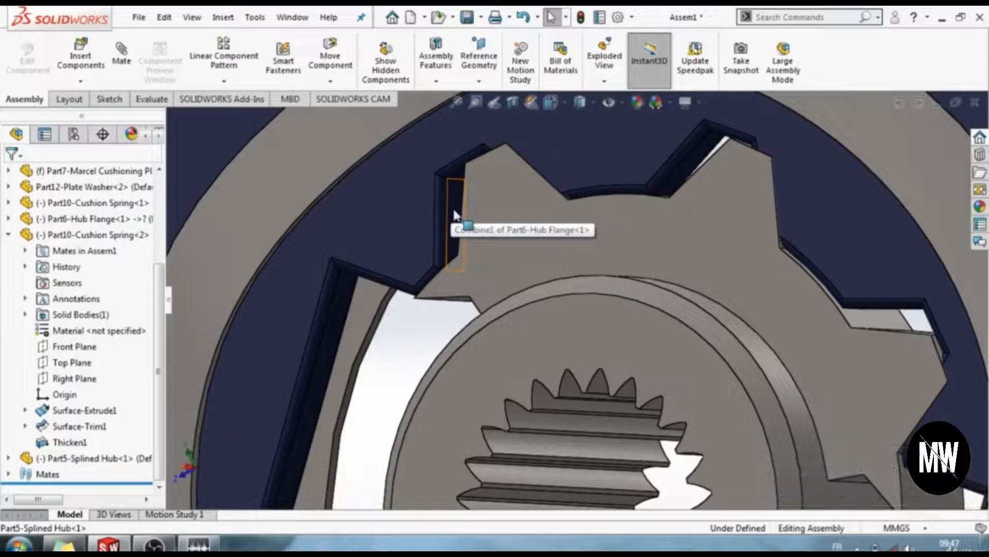
pyautogui.click(455, 214)
pyautogui.moveTo(459, 214); pyautogui.dragTo(482, 216, button='middle')
pyautogui.keyDown('ctrl'); pyautogui.click(426, 250); pyautogui.keyUp('ctrl')
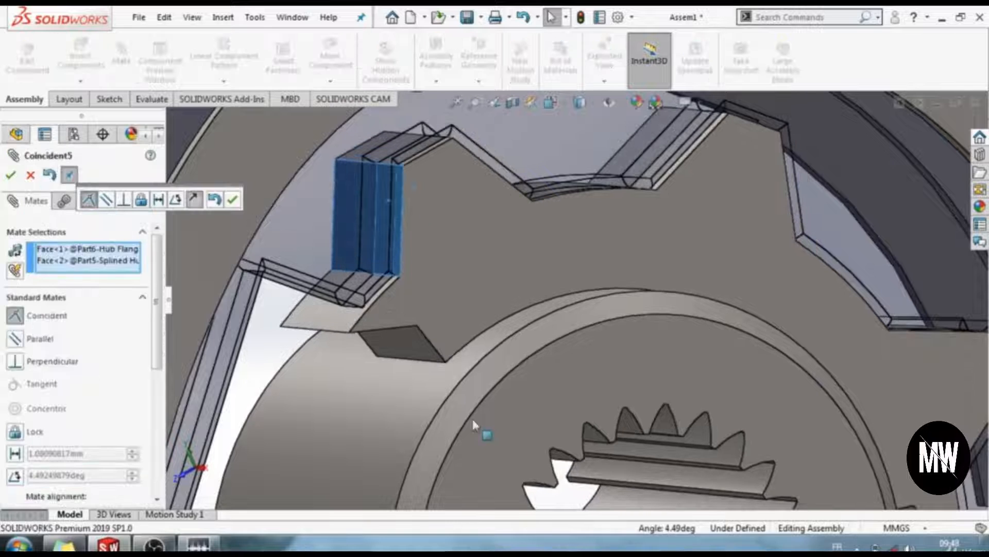
pyautogui.click(232, 200)
pyautogui.scroll(-1, 473, 315)
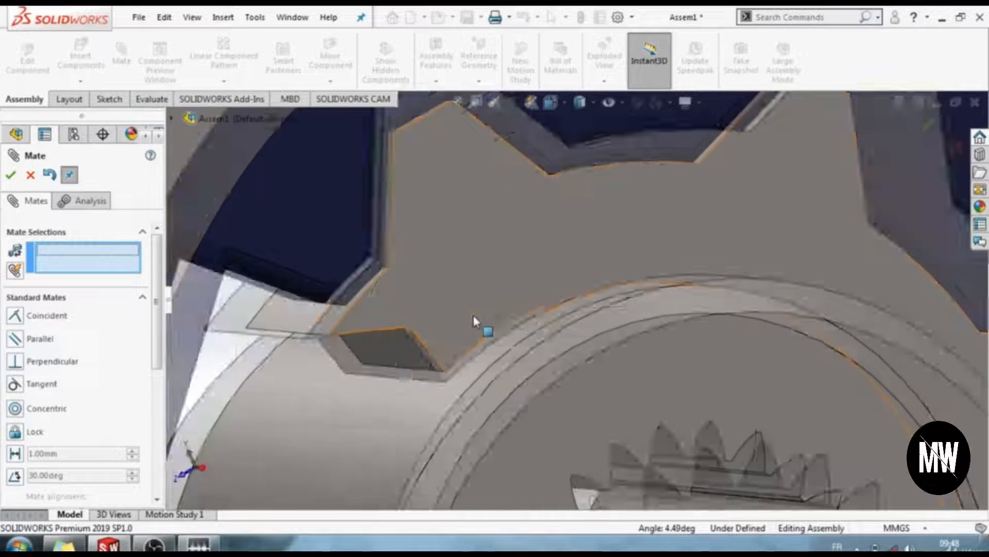
pyautogui.scroll(3, 474, 316)
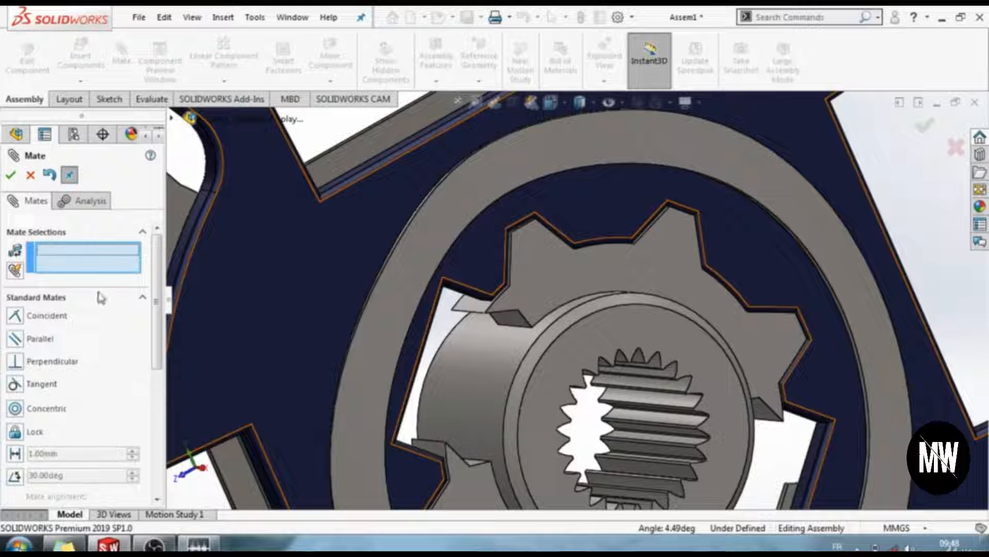
pyautogui.press('Escape')
# Hide the Marcel cushioning plate, the plate washer and the first cushion spring.
pyautogui.scroll(2, 396, 420)
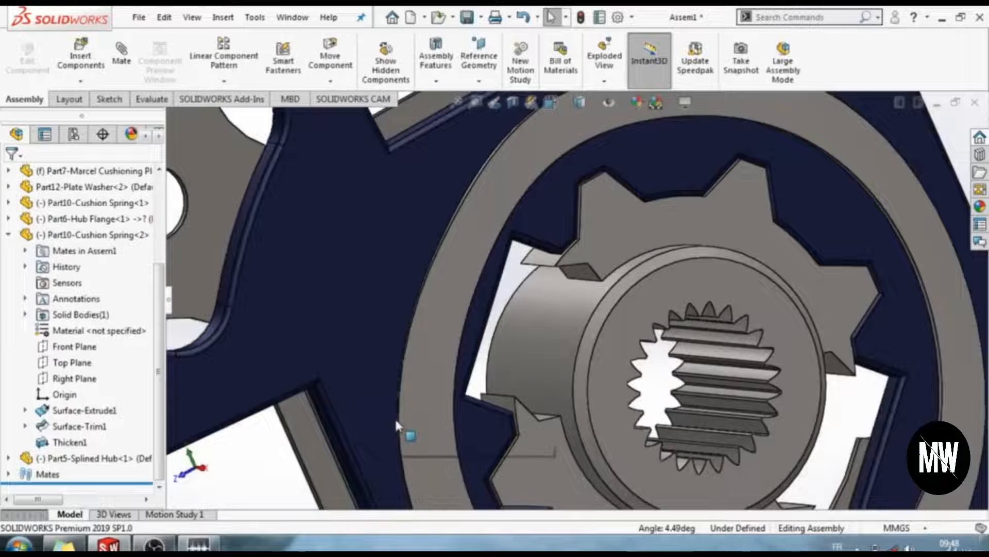
pyautogui.scroll(2, 395, 416)
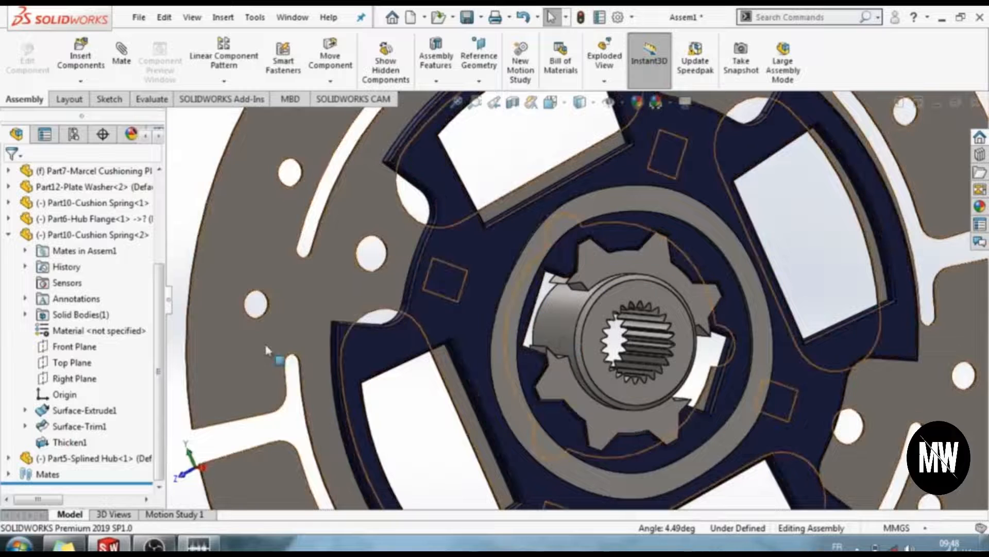
pyautogui.click(7, 235)
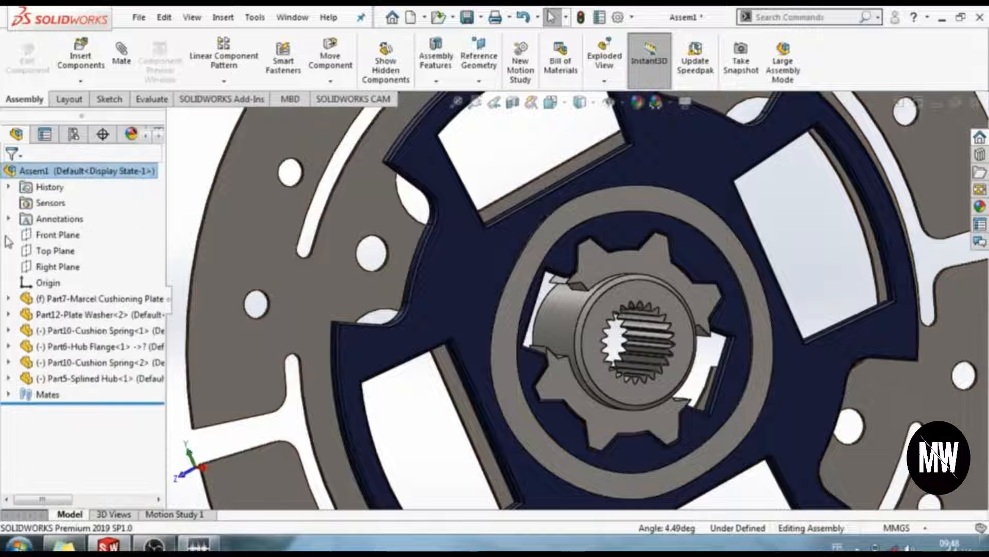
pyautogui.click(102, 300)
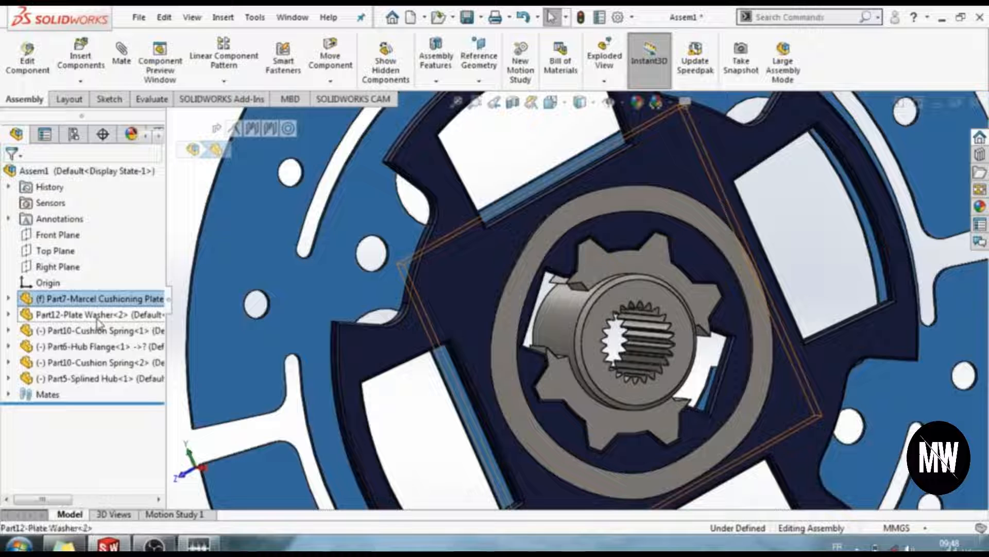
pyautogui.keyDown('ctrl'); pyautogui.click(97, 317); pyautogui.keyUp('ctrl')
pyautogui.keyDown('ctrl'); pyautogui.click(100, 333); pyautogui.keyUp('ctrl')
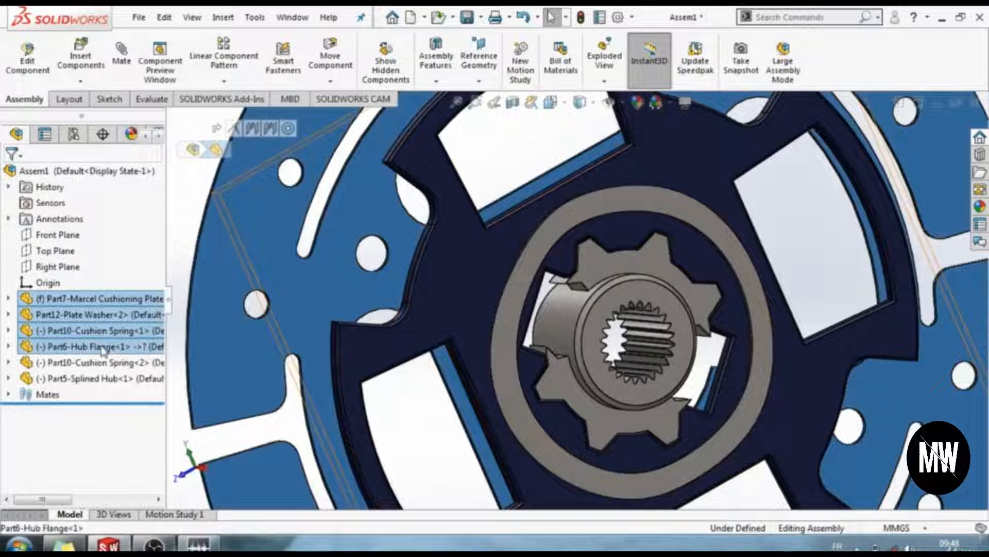
pyautogui.keyDown('ctrl'); pyautogui.click(103, 348); pyautogui.keyUp('ctrl')
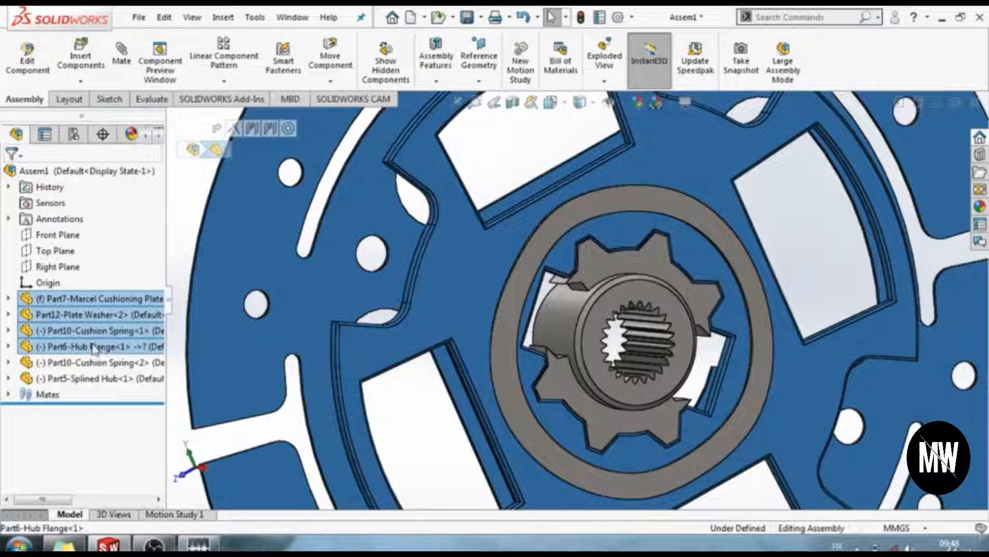
pyautogui.keyDown('ctrl'); pyautogui.click(94, 348); pyautogui.keyUp('ctrl')
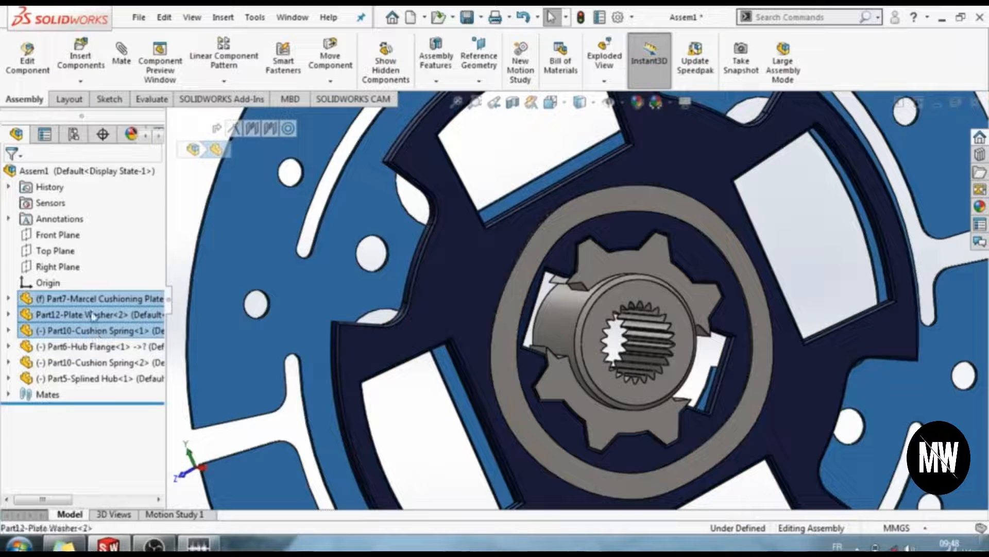
pyautogui.rightClick(92, 316)
pyautogui.click(177, 135)
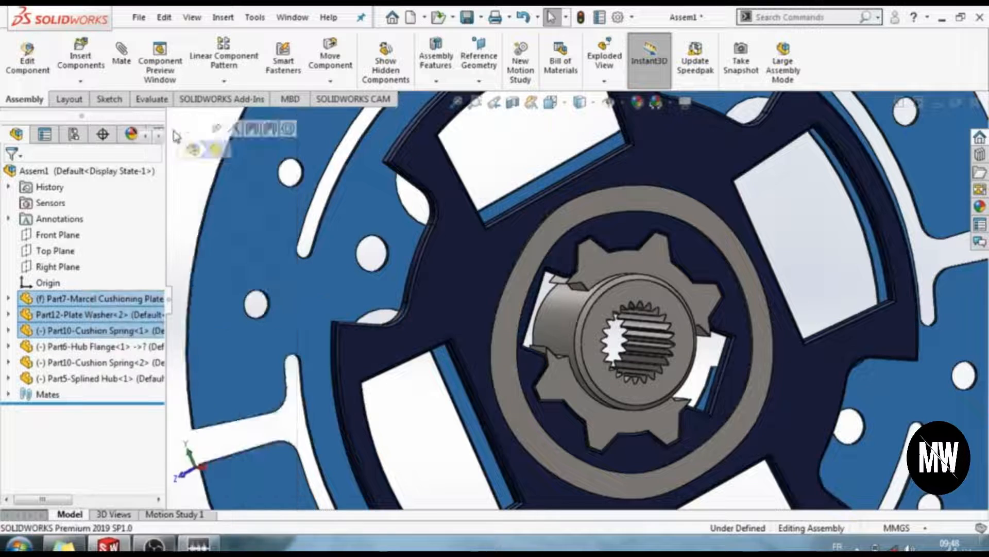
# Start a centered Width mate with the two opposite flat faces of the splined hub's toothed collar as width selections.
pyautogui.scroll(3, 464, 273)
pyautogui.moveTo(483, 297); pyautogui.dragTo(523, 296, button='middle')
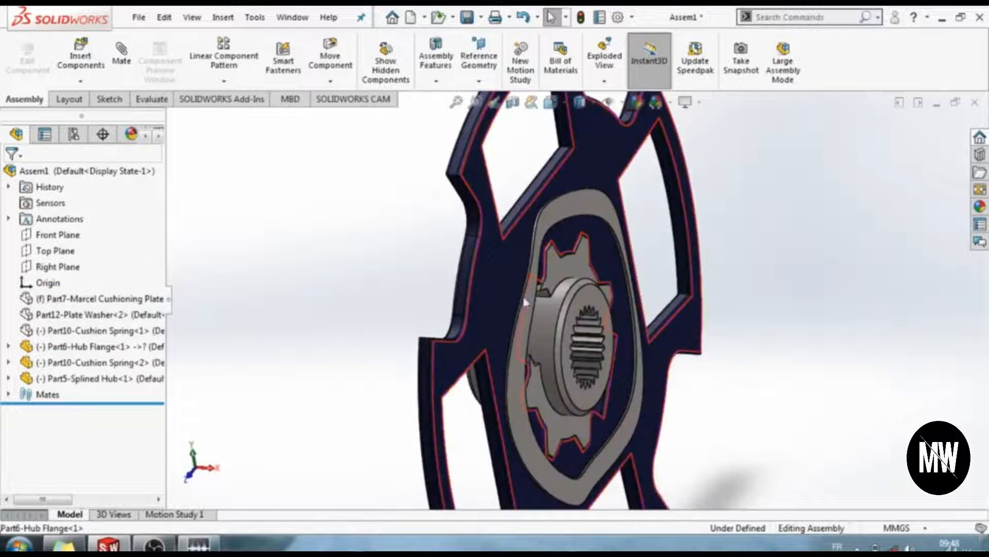
pyautogui.scroll(-2, 578, 303)
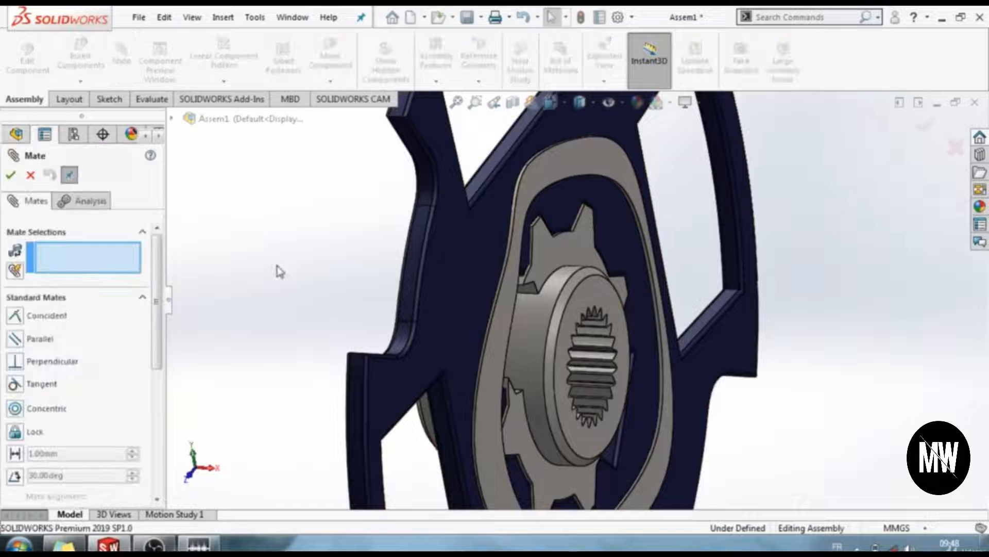
pyautogui.click(38, 380)
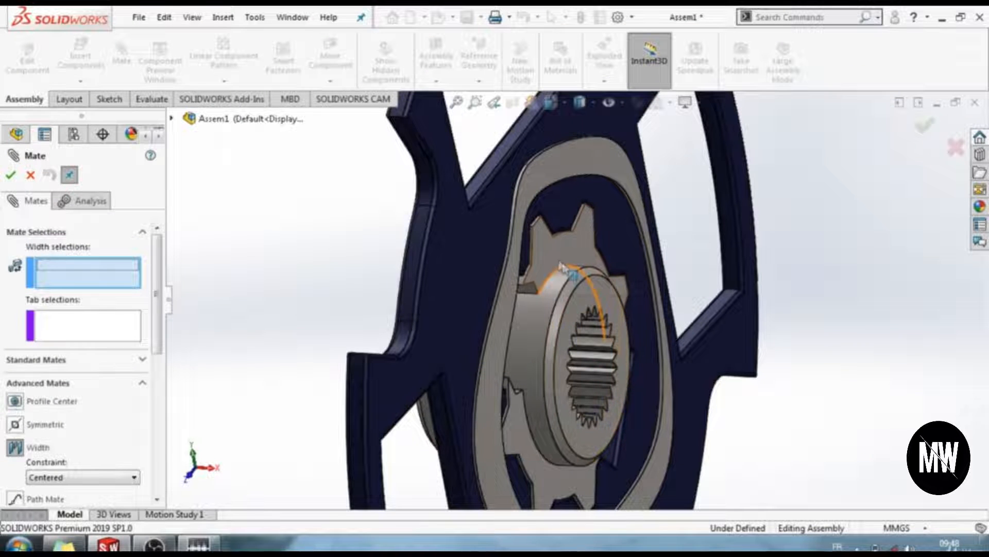
pyautogui.click(580, 256)
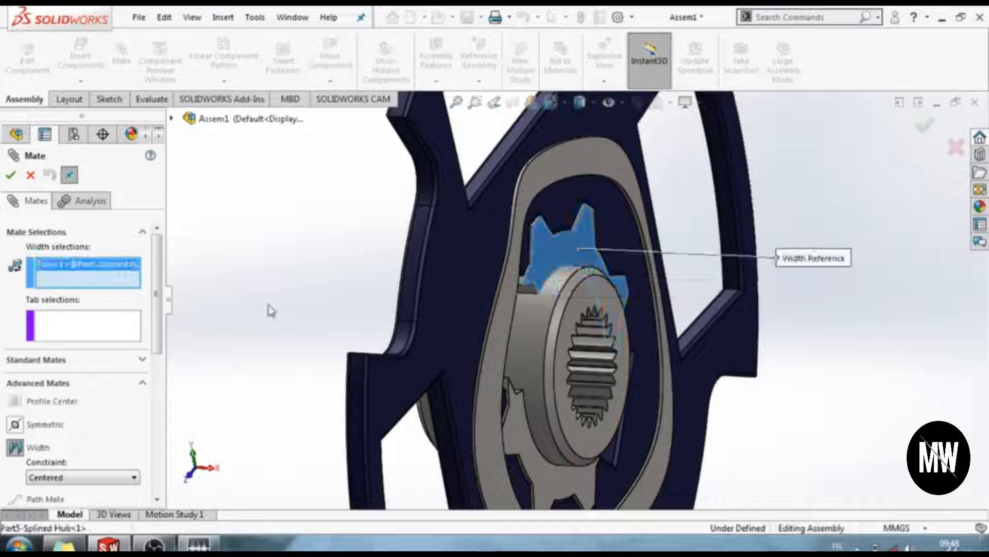
pyautogui.moveTo(271, 312); pyautogui.dragTo(360, 309, button='middle')
pyautogui.scroll(-2, 221, 301)
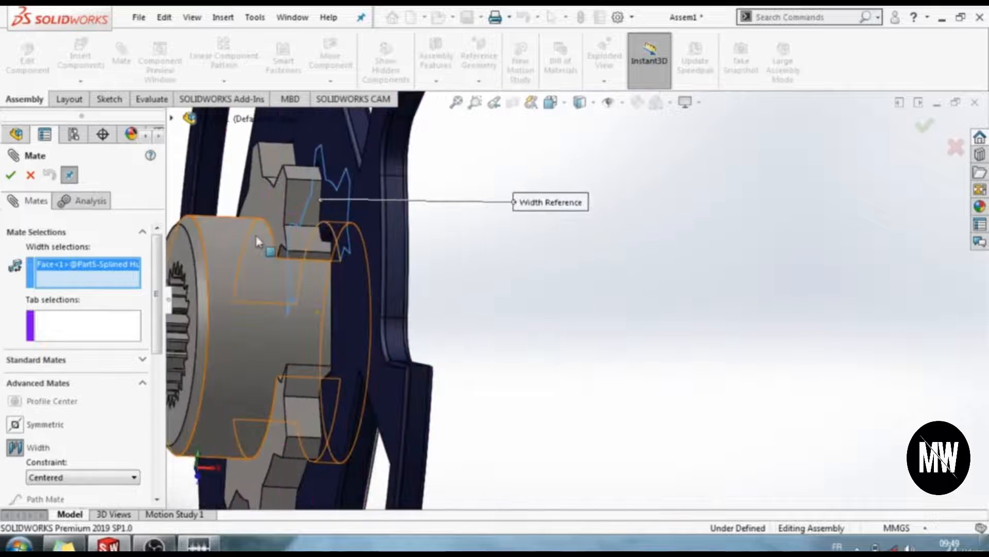
pyautogui.click(268, 203)
pyautogui.scroll(3, 575, 330)
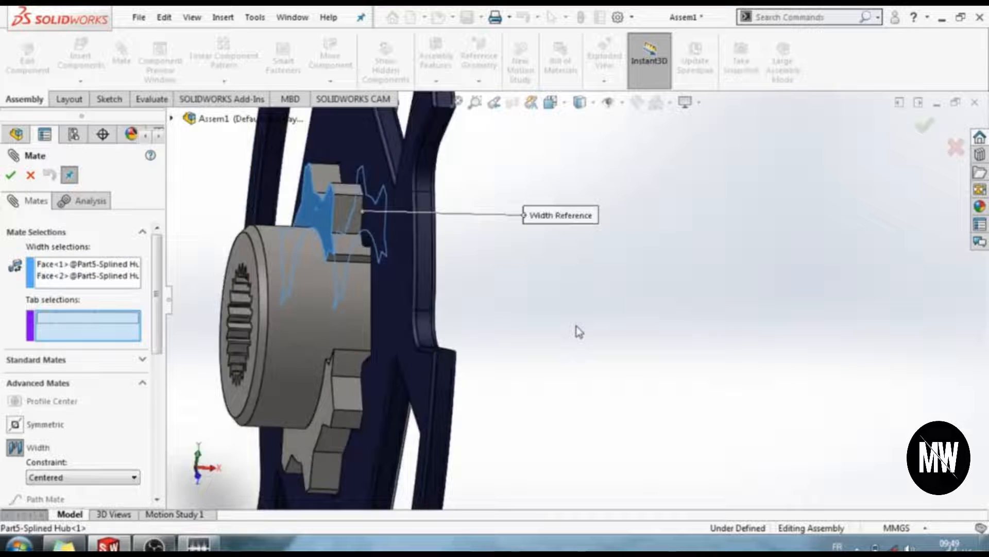
# Select the hub flange's two opposite flat faces as tab selections and complete the centered Width mate.
pyautogui.moveTo(575, 330); pyautogui.dragTo(471, 332, button='middle')
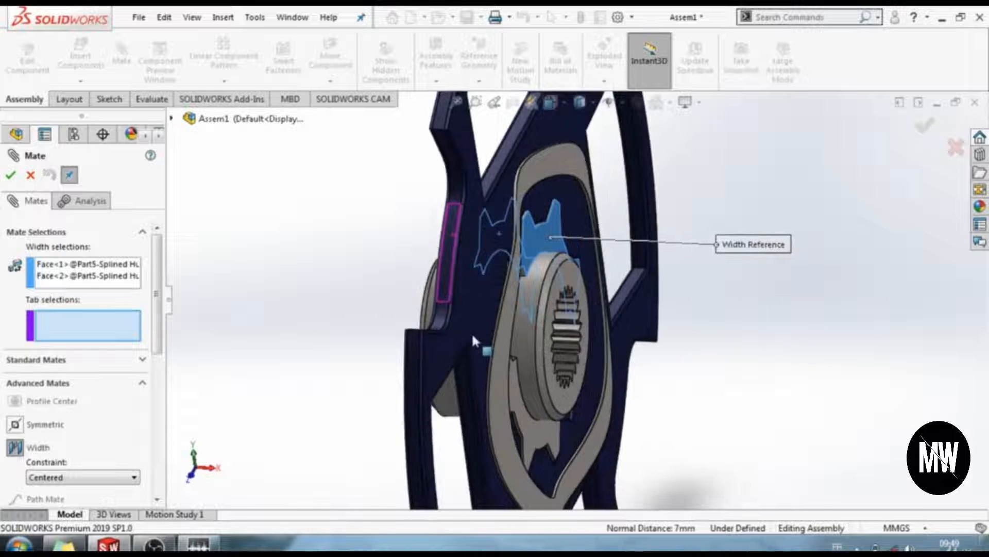
pyautogui.click(468, 295)
pyautogui.moveTo(350, 292); pyautogui.dragTo(350, 228, button='middle')
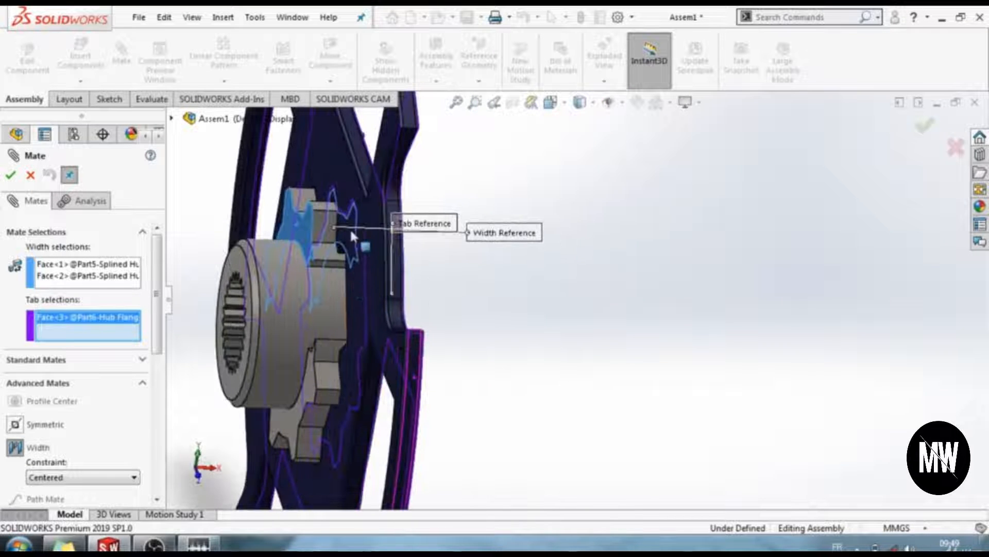
pyautogui.click(336, 155)
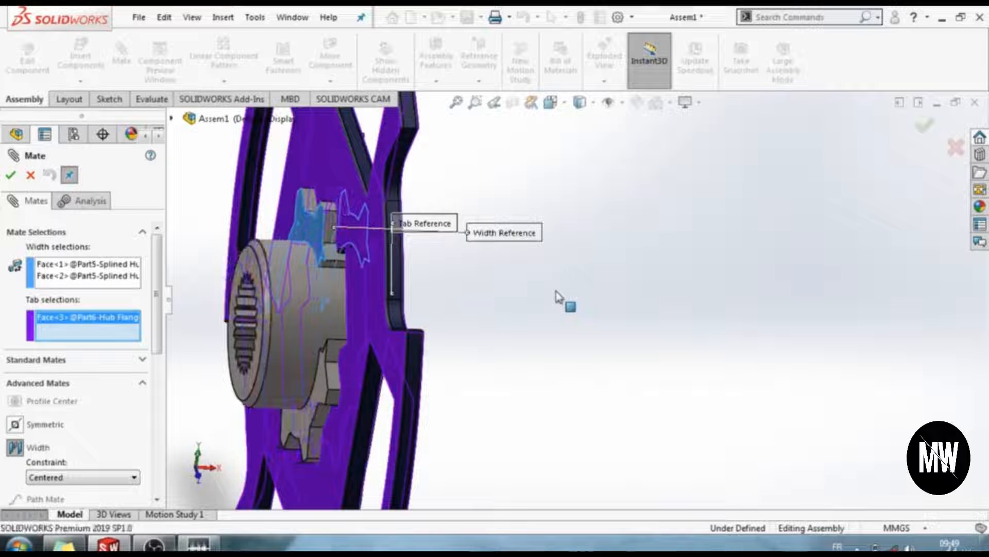
pyautogui.moveTo(288, 305); pyautogui.dragTo(443, 322, button='middle')
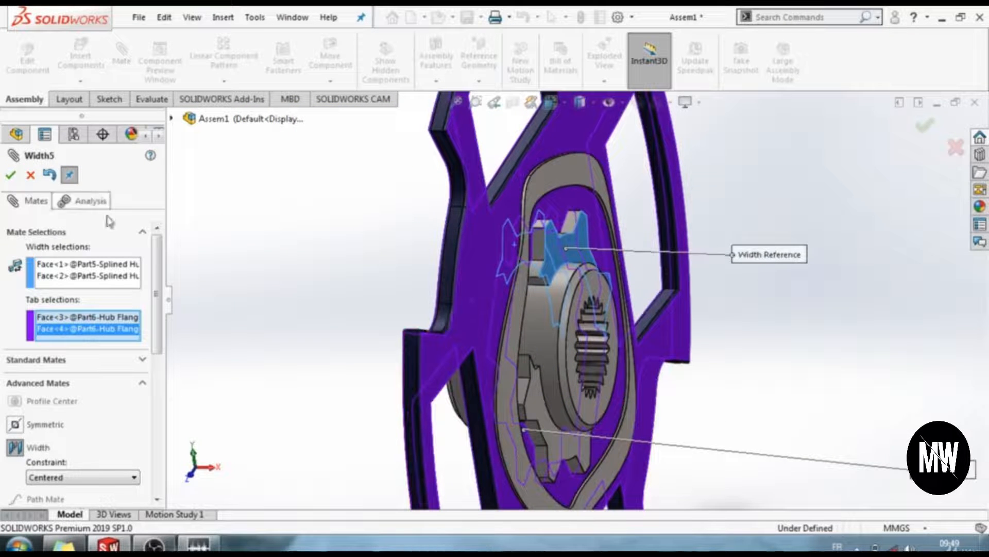
pyautogui.click(10, 175)
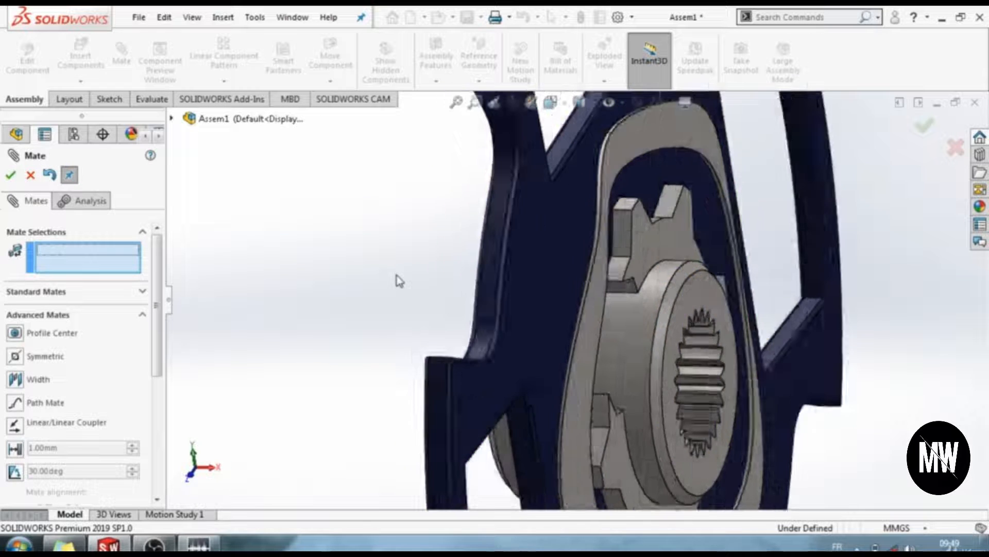
pyautogui.scroll(3, 396, 275)
pyautogui.press('Escape')
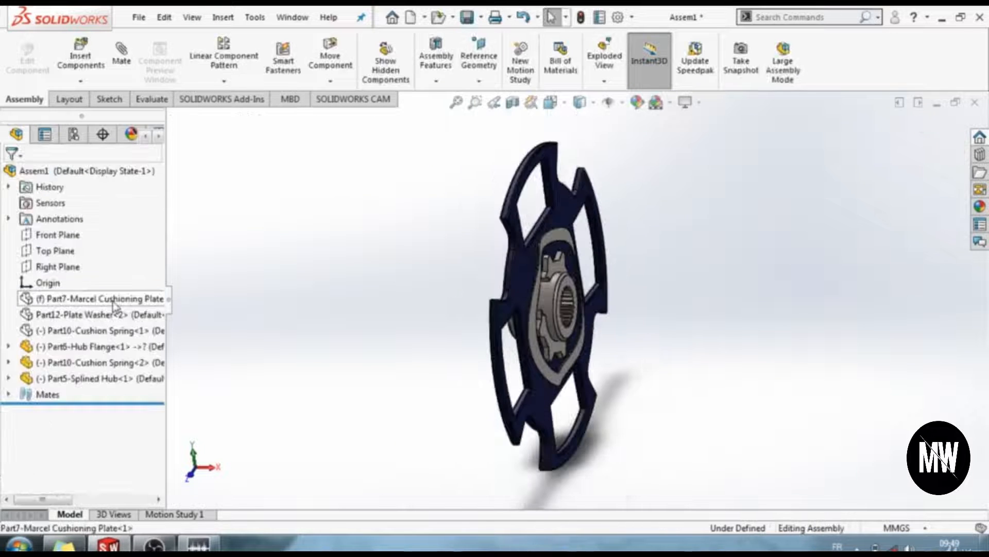
# Show the Marcel cushioning plate, the plate washer and the first cushion spring again.
pyautogui.click(113, 302)
pyautogui.click(191, 257)
pyautogui.click(115, 314)
pyautogui.click(192, 273)
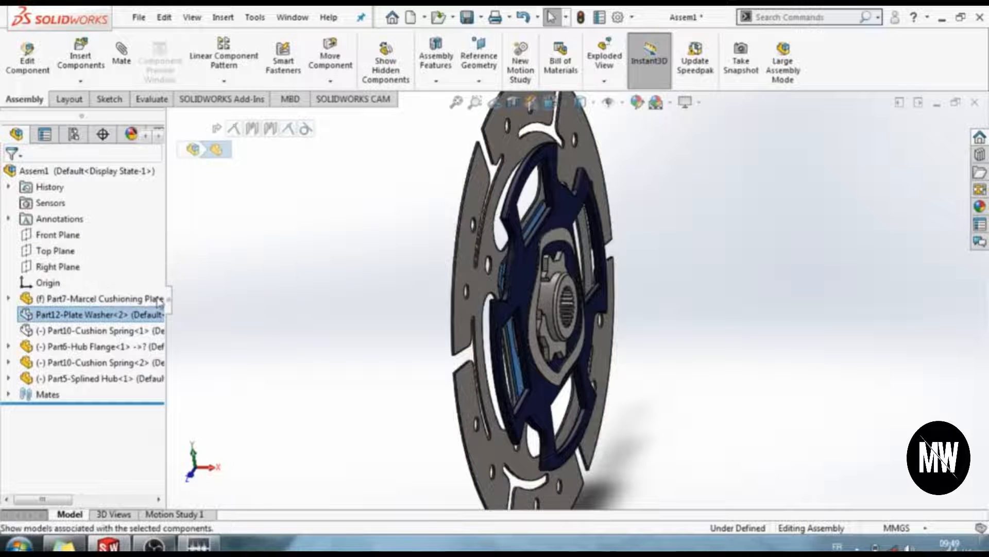
pyautogui.click(128, 332)
pyautogui.click(201, 283)
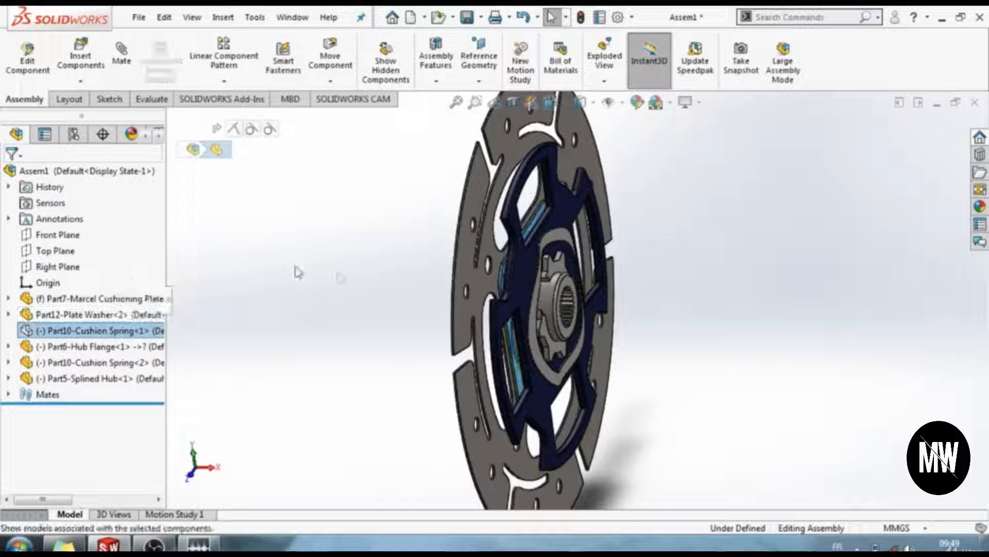
# Insert Part9-Hub Damping Spring and place it in free space beside the clutch disk assembly.
pyautogui.scroll(-2, 579, 312)
pyautogui.scroll(3, 579, 312)
pyautogui.moveTo(608, 372); pyautogui.dragTo(536, 309, button='middle')
pyautogui.scroll(-2, 529, 301)
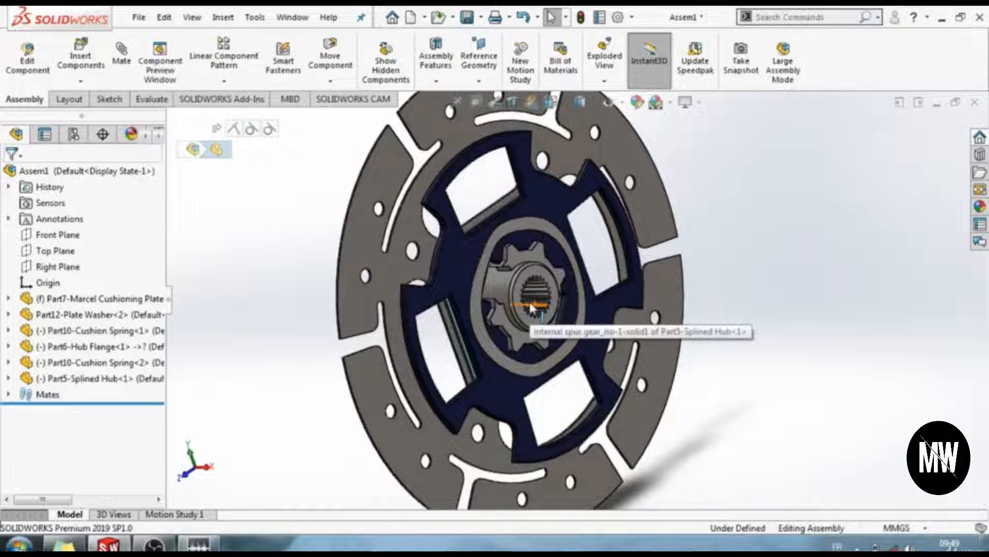
pyautogui.scroll(-1, 529, 302)
pyautogui.scroll(1, 371, 196)
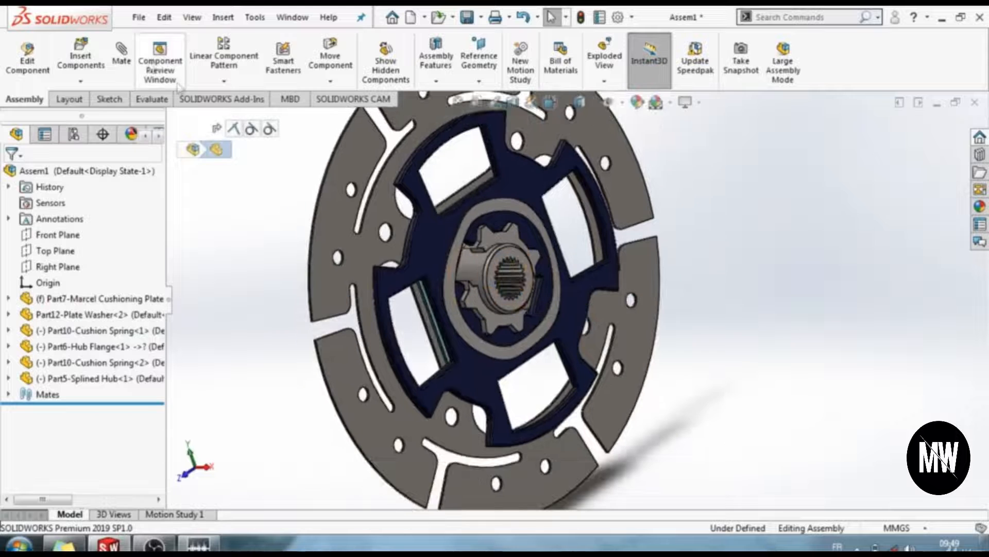
pyautogui.click(72, 57)
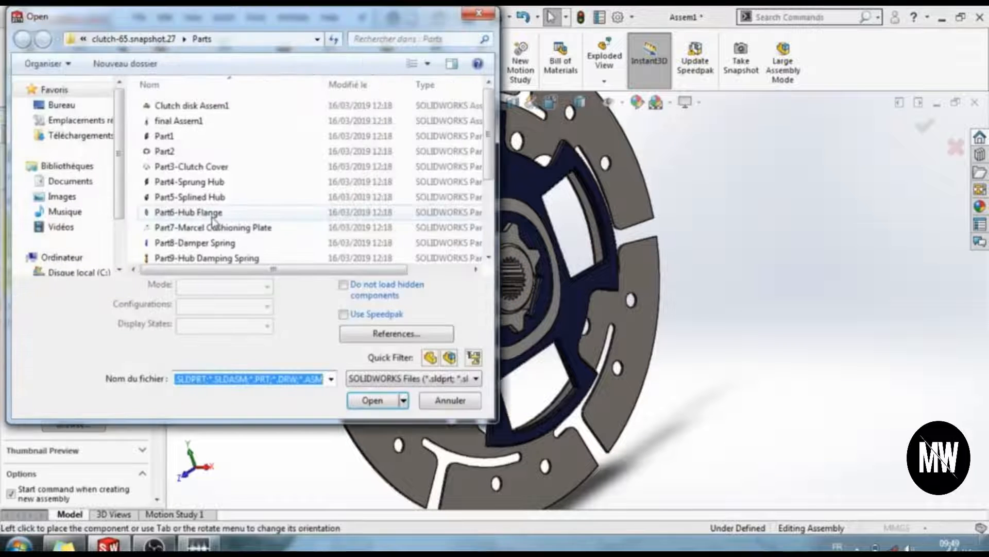
pyautogui.scroll(-1, 489, 170)
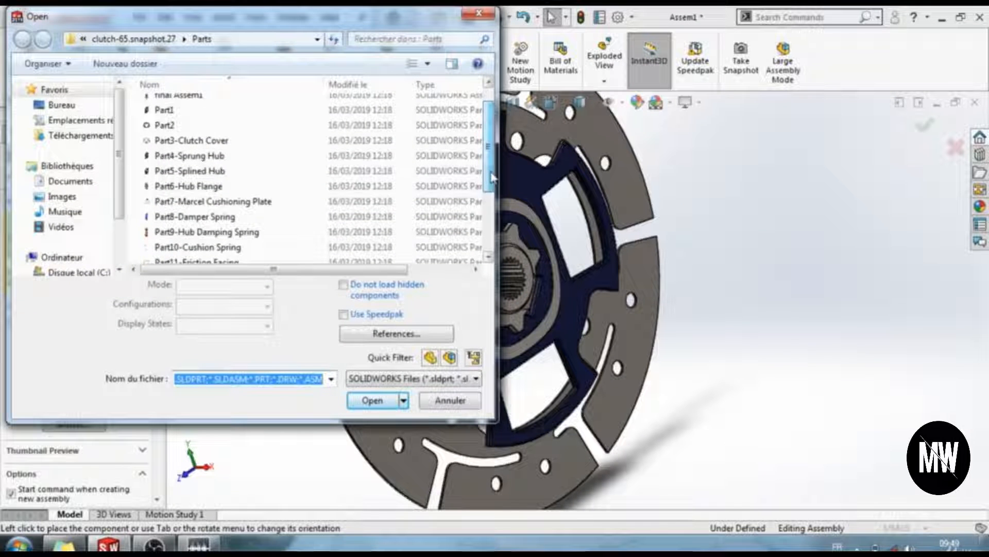
pyautogui.click(331, 219)
pyautogui.click(372, 401)
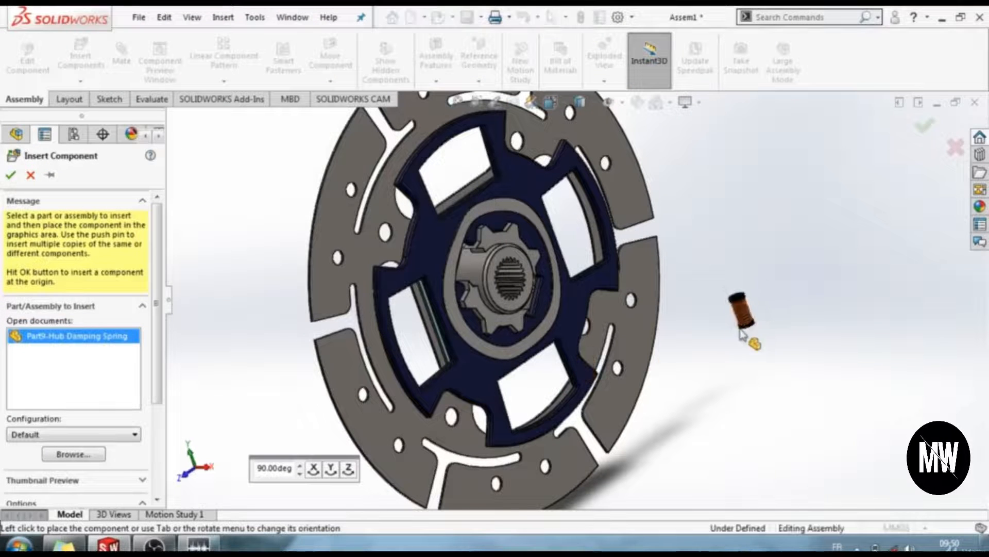
pyautogui.click(754, 309)
# Start a centered Width mate with the hub flange's front and rear flat faces as width selections.
pyautogui.scroll(-2, 756, 307)
pyautogui.scroll(-3, 768, 301)
pyautogui.scroll(4, 569, 288)
pyautogui.scroll(-2, 577, 271)
pyautogui.scroll(2, 598, 279)
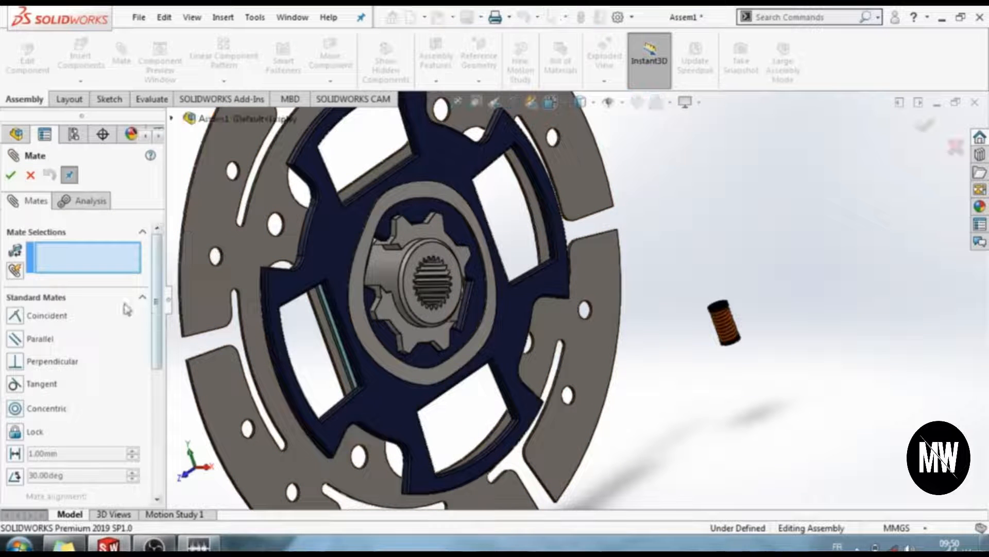
pyautogui.click(124, 299)
pyautogui.click(53, 320)
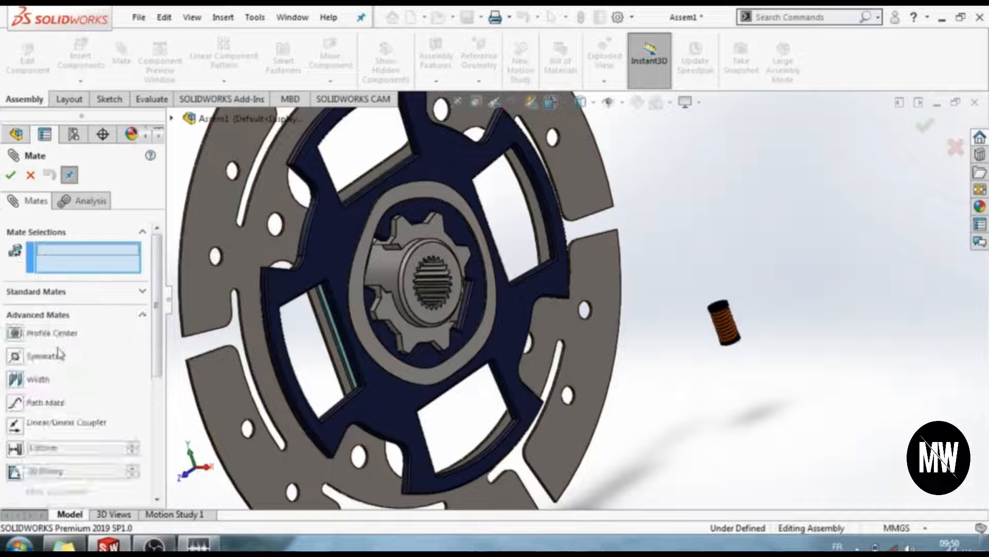
pyautogui.click(40, 380)
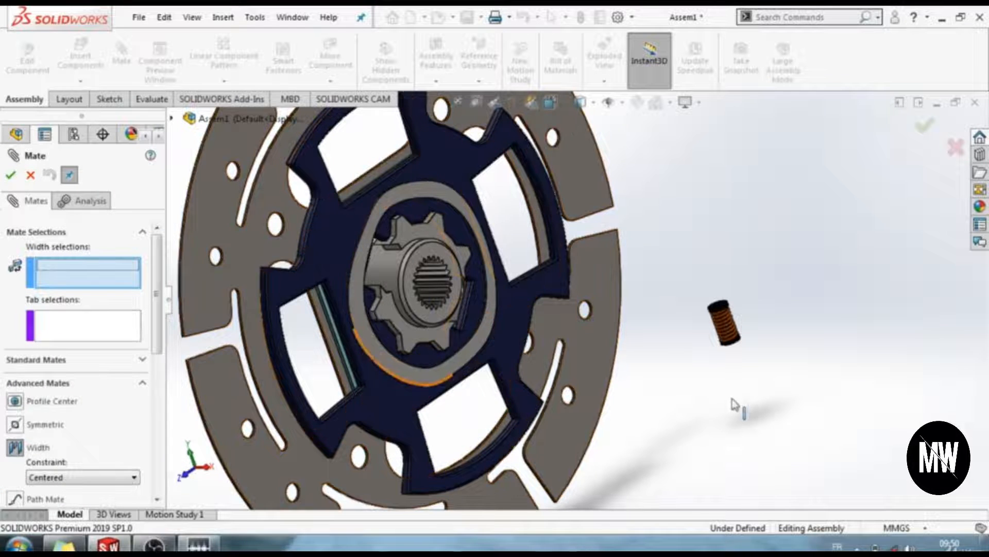
pyautogui.scroll(-3, 662, 354)
pyautogui.scroll(2, 666, 355)
pyautogui.scroll(2, 667, 355)
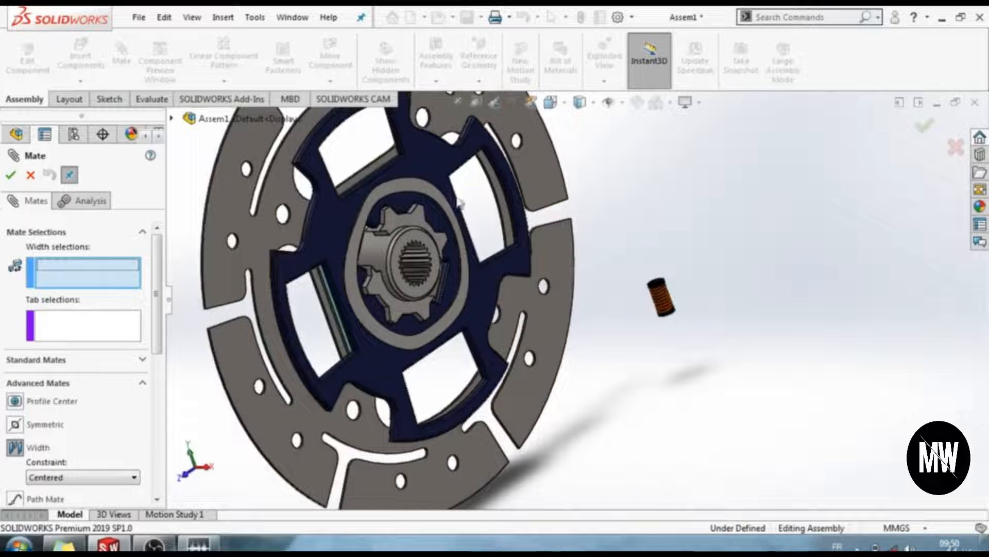
pyautogui.click(429, 166)
pyautogui.moveTo(226, 250); pyautogui.dragTo(488, 278, button='middle')
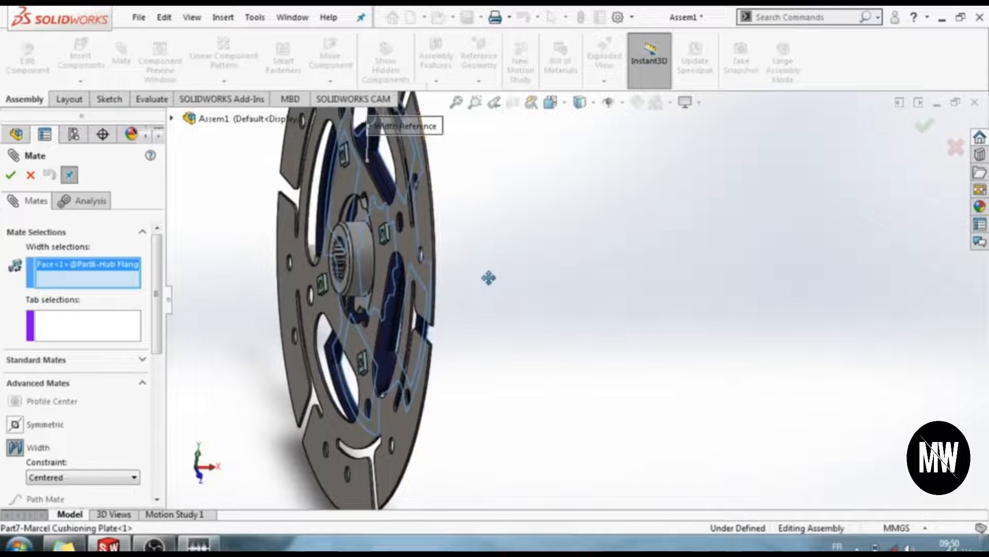
pyautogui.scroll(-2, 352, 168)
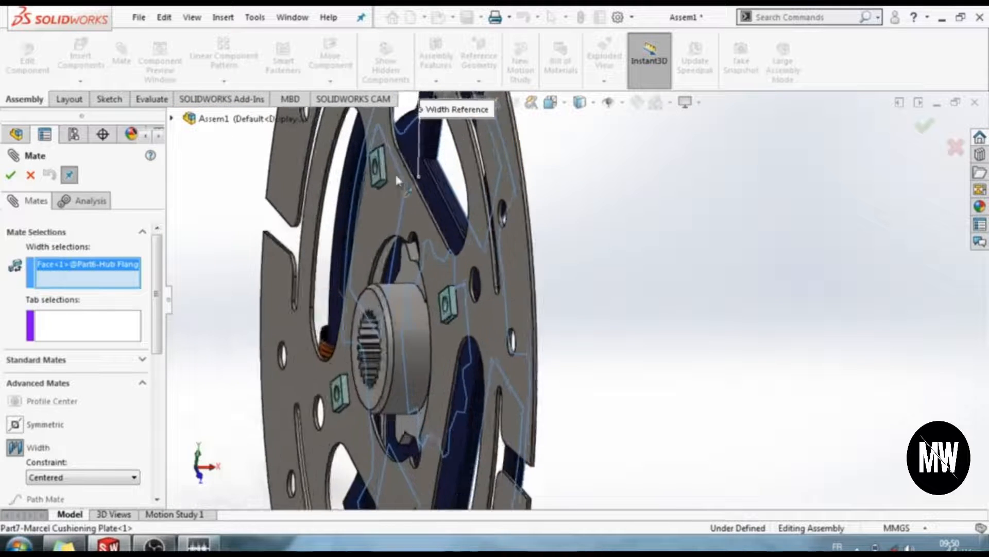
pyautogui.click(460, 218)
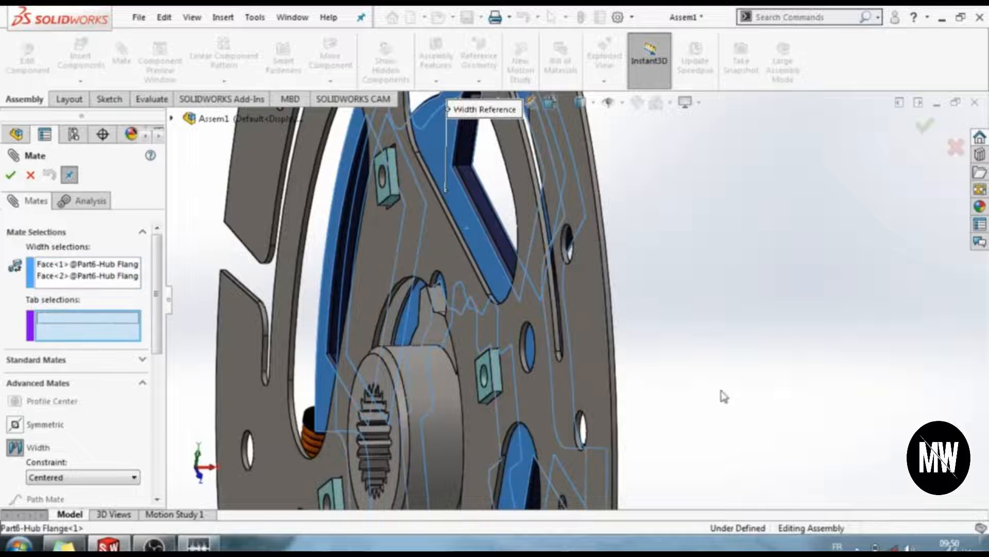
# Select the cylindrical face of the hub damping spring's end cap as tab selection and complete the centered Width mate.
pyautogui.scroll(-5, 722, 395)
pyautogui.scroll(4, 858, 396)
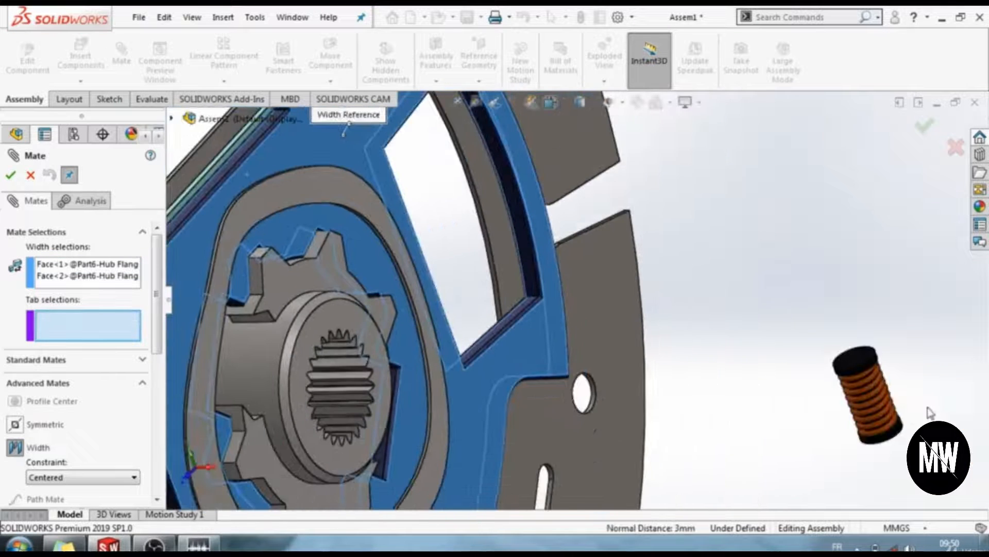
pyautogui.scroll(-5, 907, 381)
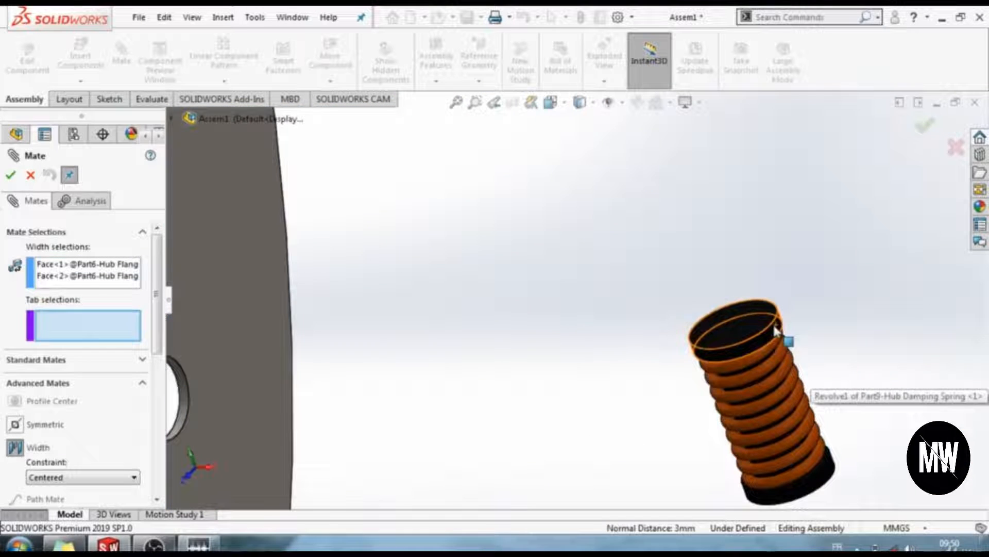
pyautogui.click(775, 330)
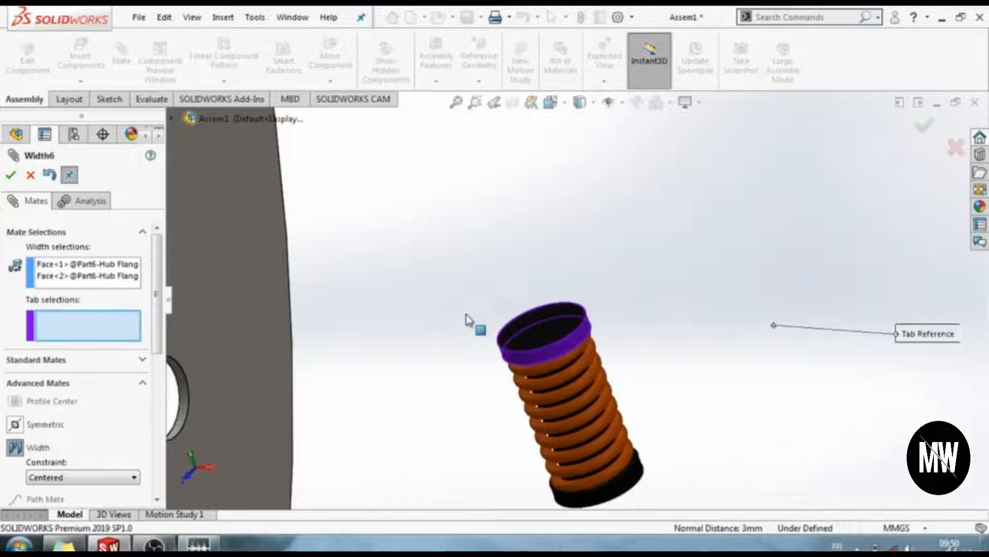
pyautogui.scroll(6, 472, 325)
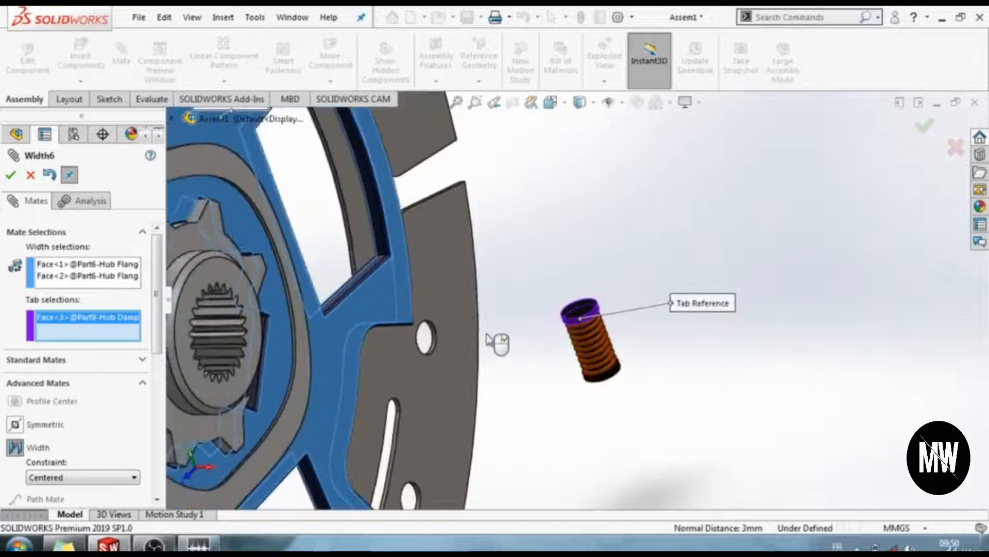
pyautogui.scroll(4, 489, 340)
pyautogui.click(11, 176)
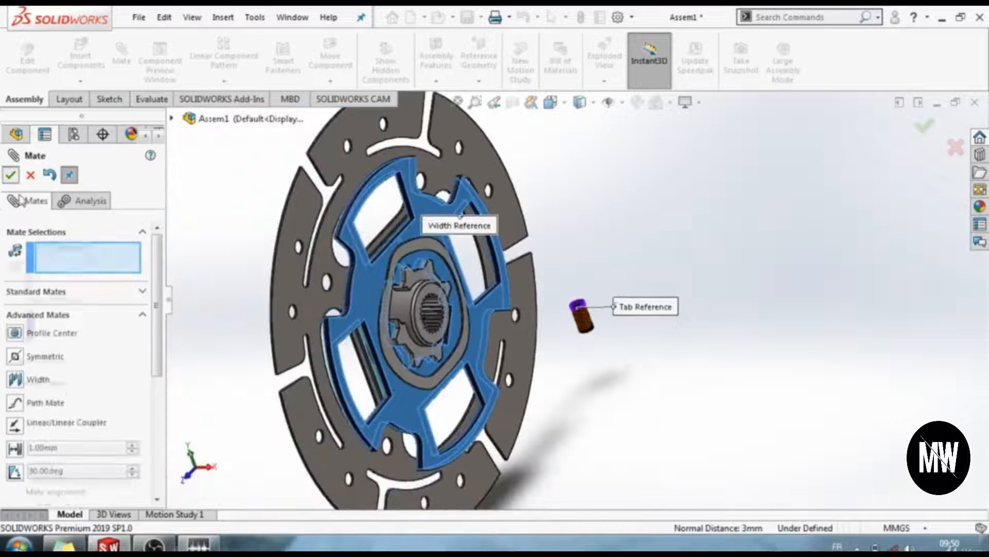
# Start another centered Width mate with the two facing tooth-side faces of the splined hub's spring notch as width selections.
pyautogui.scroll(-2, 469, 342)
pyautogui.scroll(-2, 469, 342)
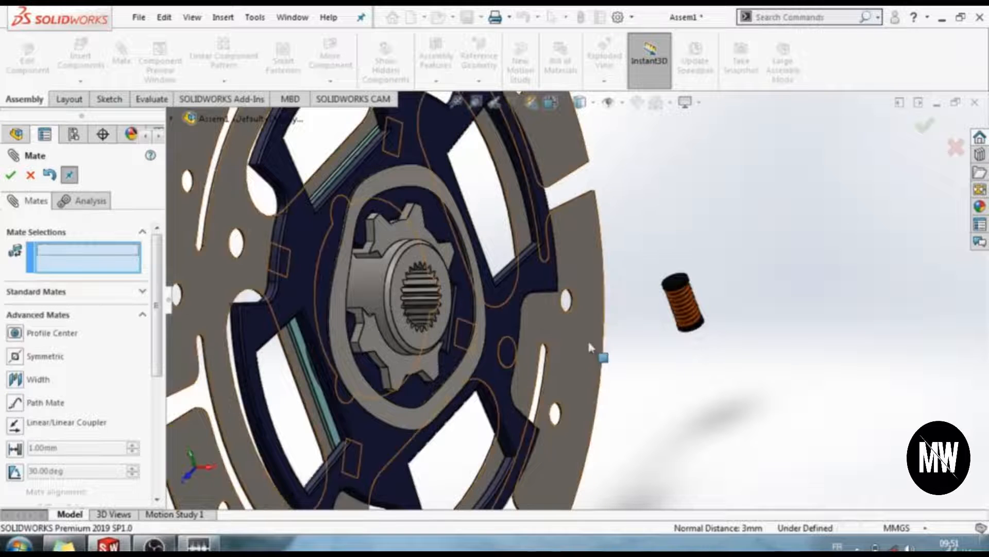
pyautogui.scroll(-5, 495, 345)
pyautogui.scroll(-1, 457, 335)
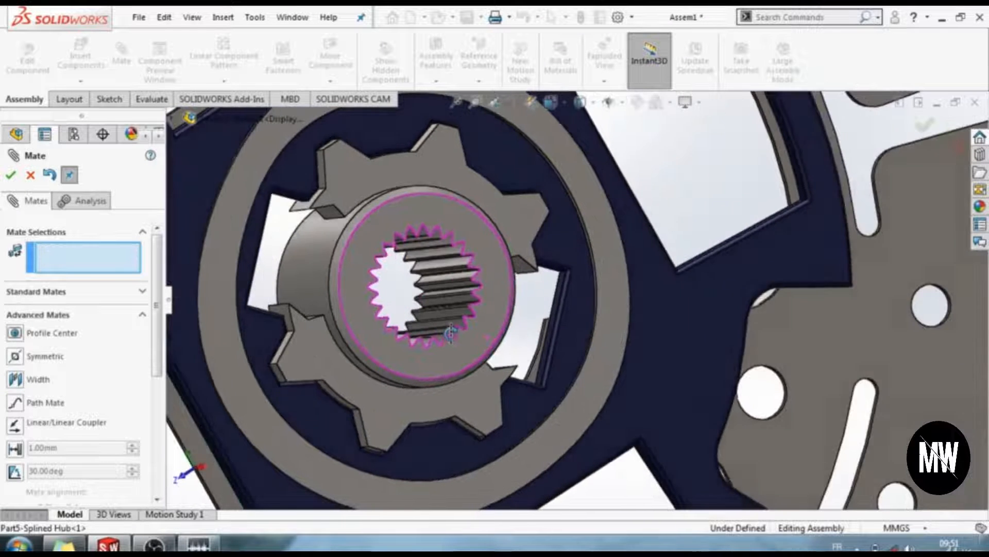
pyautogui.click(32, 384)
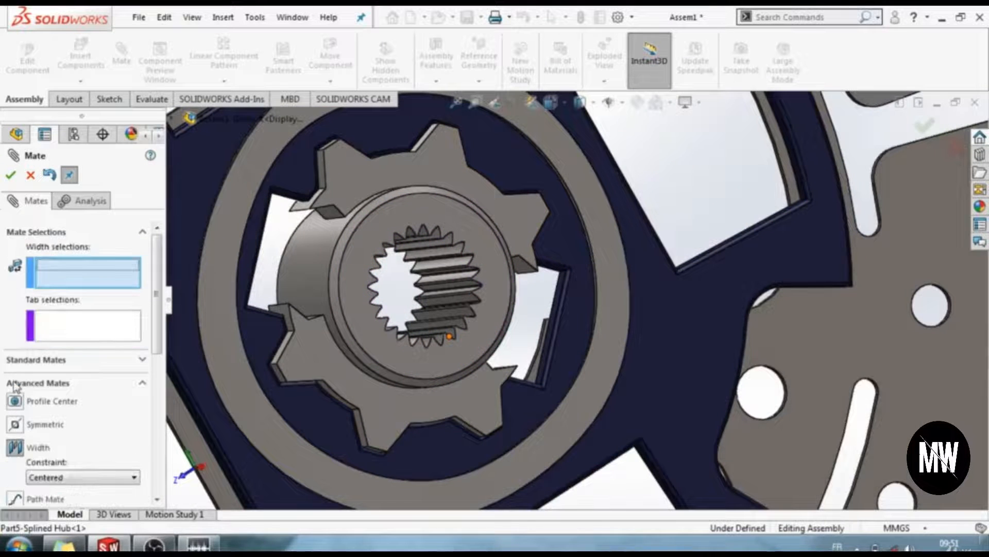
pyautogui.scroll(-3, 530, 332)
pyautogui.scroll(-2, 527, 287)
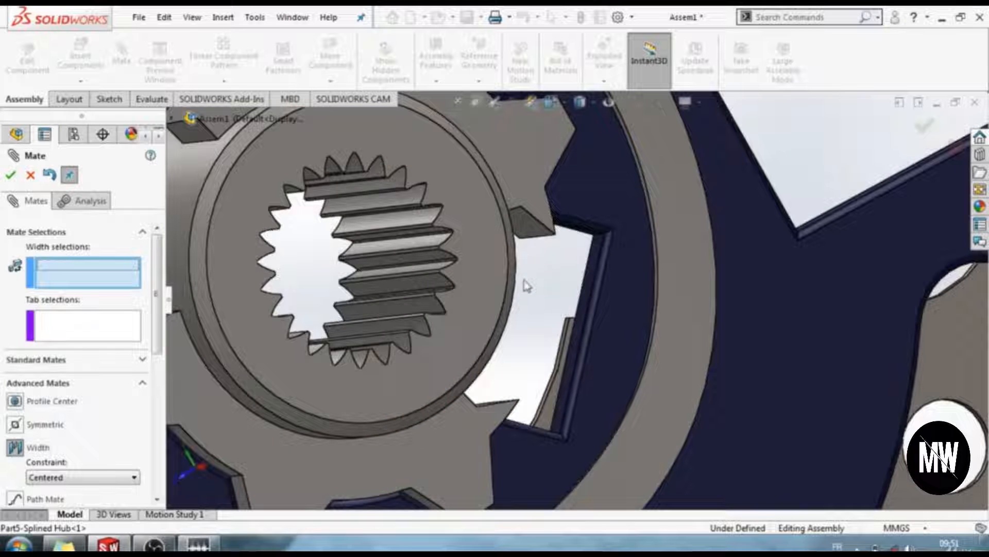
pyautogui.click(531, 236)
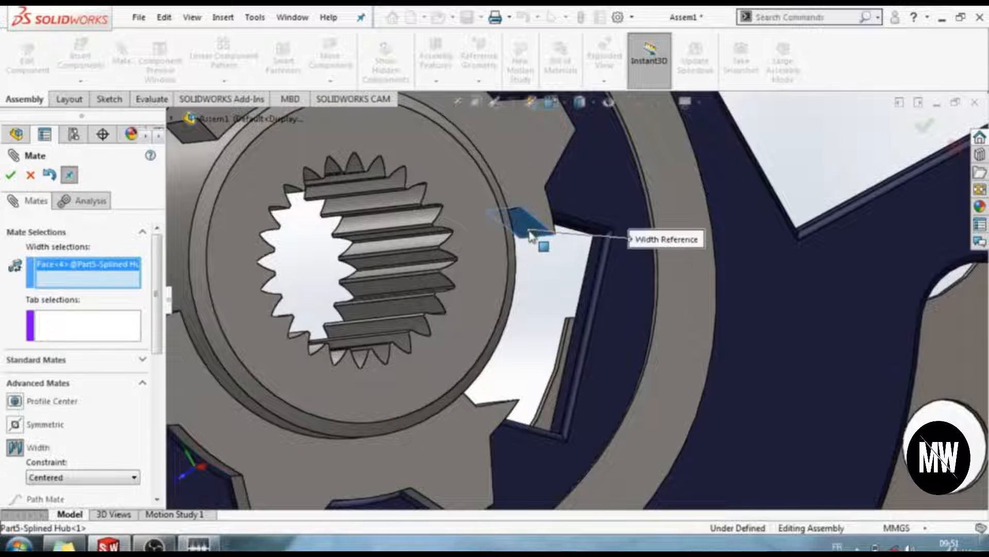
pyautogui.moveTo(528, 367); pyautogui.dragTo(503, 404, button='middle')
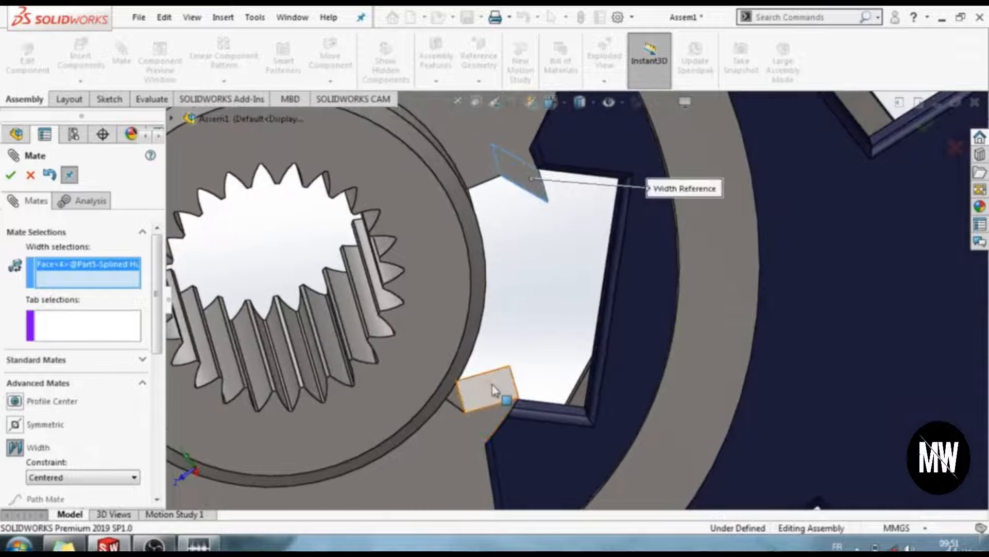
pyautogui.click(506, 401)
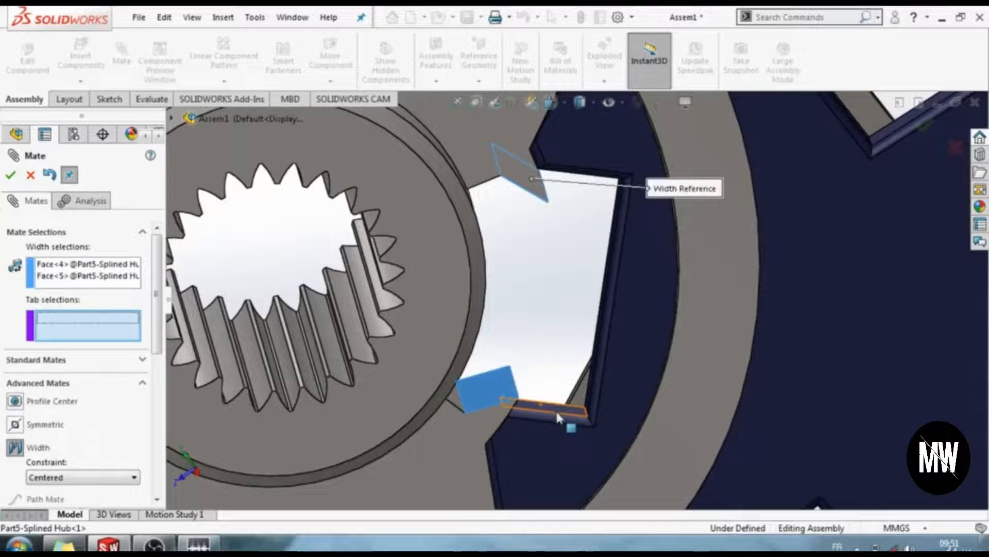
# Select the hub damping spring's two flat end faces as tab selections and complete the centered Width mate.
pyautogui.scroll(5, 556, 410)
pyautogui.scroll(3, 679, 423)
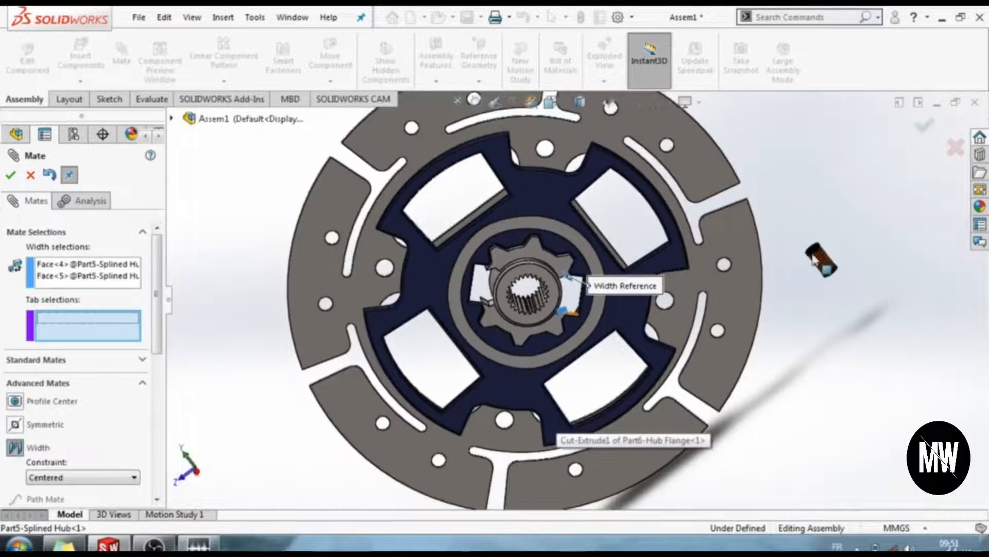
pyautogui.scroll(-5, 673, 277)
pyautogui.scroll(-6, 686, 280)
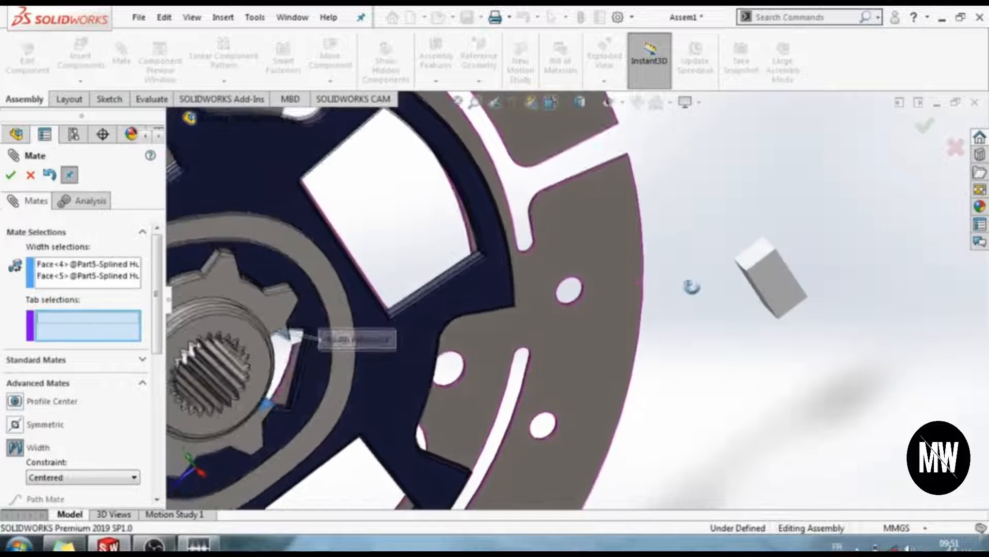
pyautogui.click(696, 262)
pyautogui.moveTo(831, 460); pyautogui.dragTo(819, 423, button='middle')
pyautogui.click(827, 418)
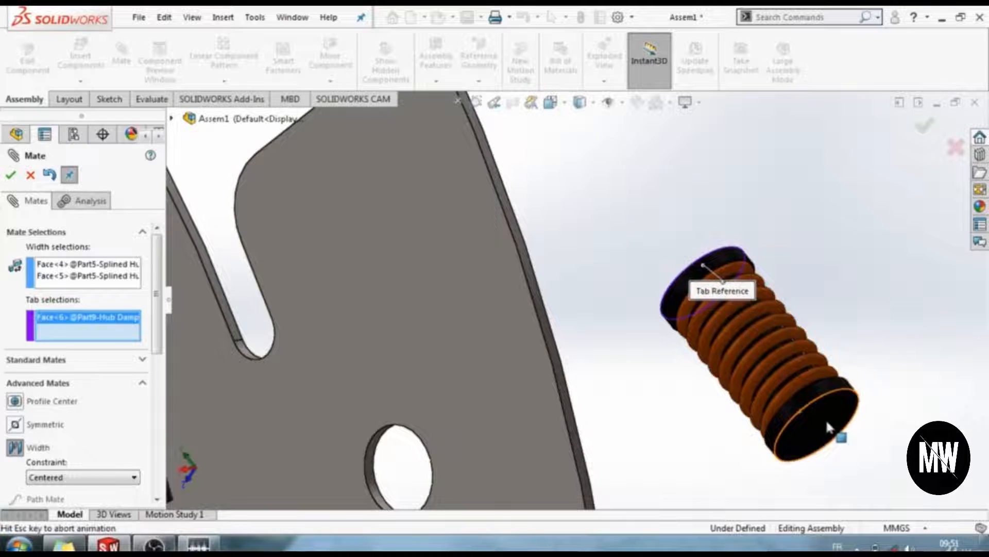
pyautogui.scroll(8, 659, 367)
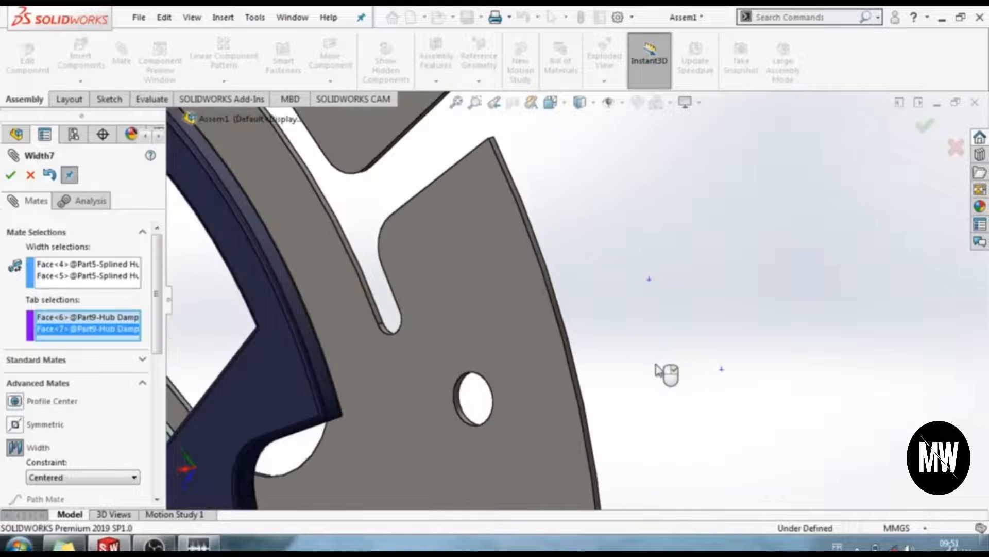
pyautogui.rightClick(654, 367)
# Circular-pattern the hub damping spring around the Marcel cushioning plate's outer round face with 2 equally spaced instances at 180 degrees.
pyautogui.scroll(-2, 653, 367)
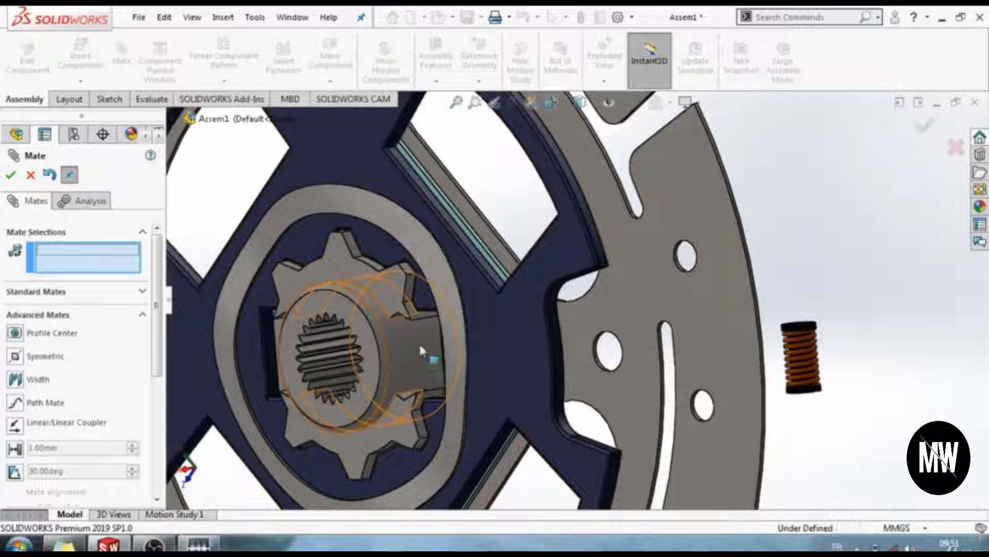
pyautogui.scroll(-2, 434, 367)
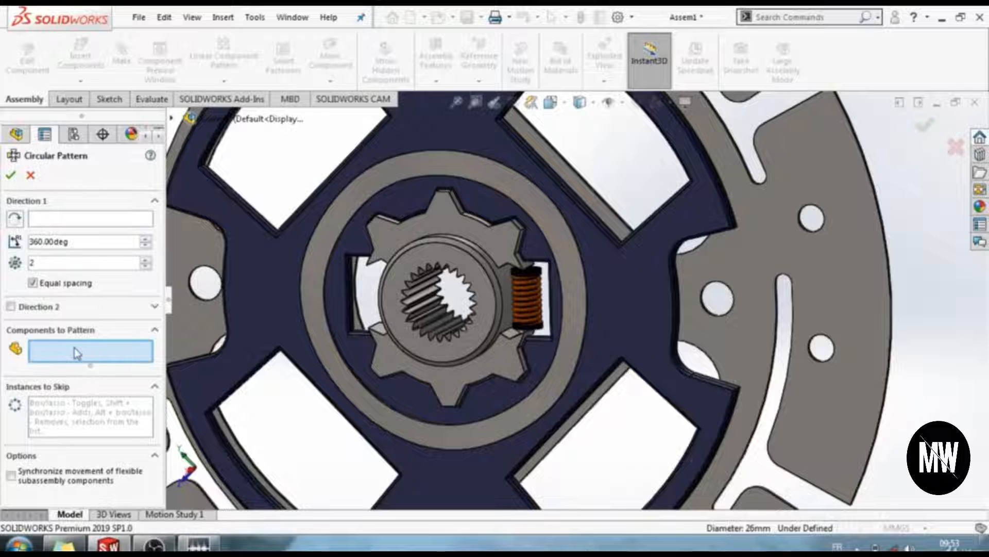
pyautogui.click(512, 333)
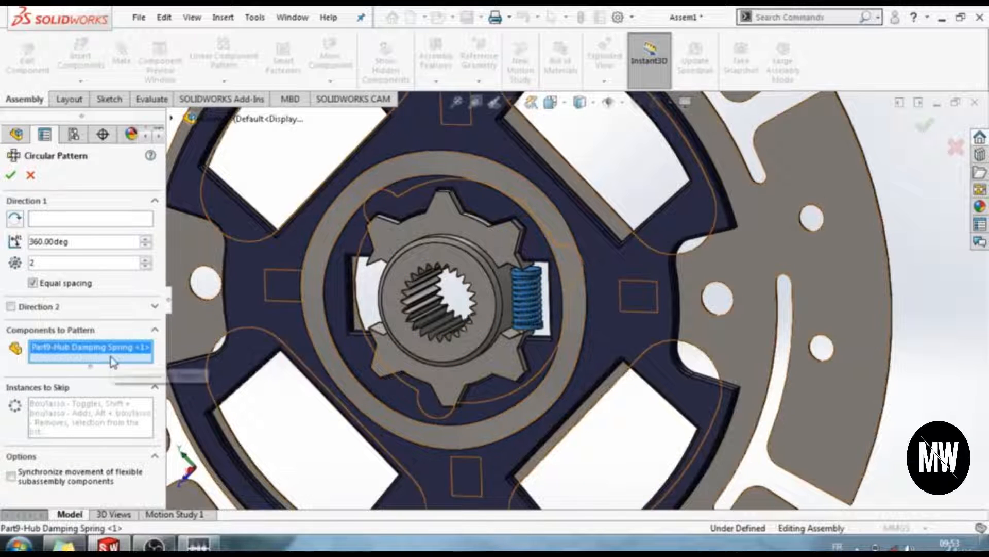
pyautogui.moveTo(39, 242); pyautogui.dragTo(20, 246)
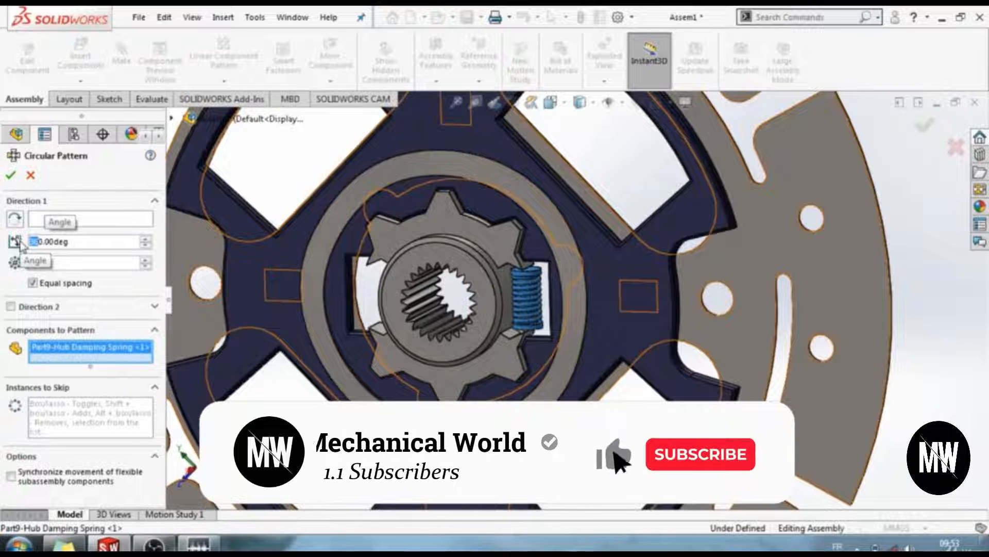
pyautogui.write('18')
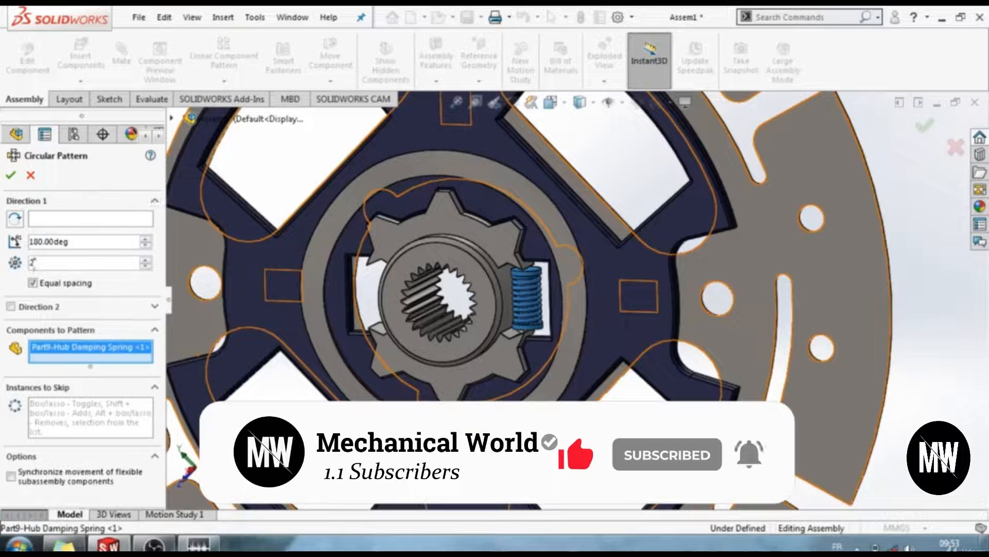
pyautogui.click(60, 222)
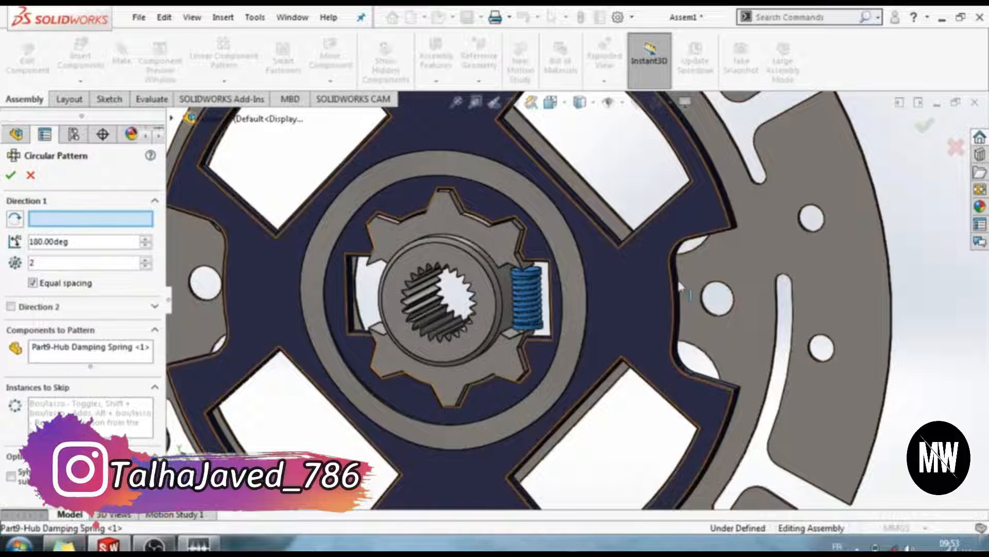
pyautogui.click(890, 252)
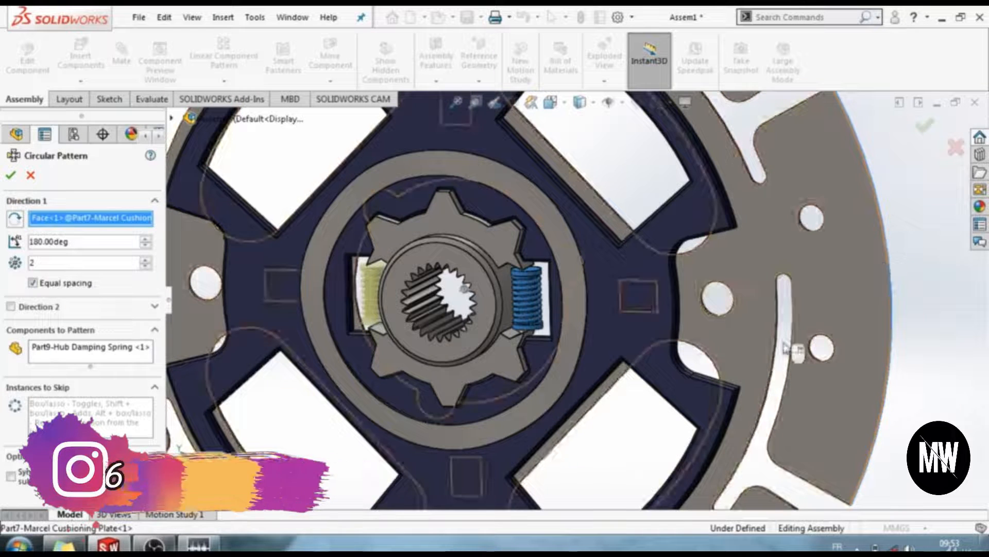
pyautogui.press('Return')
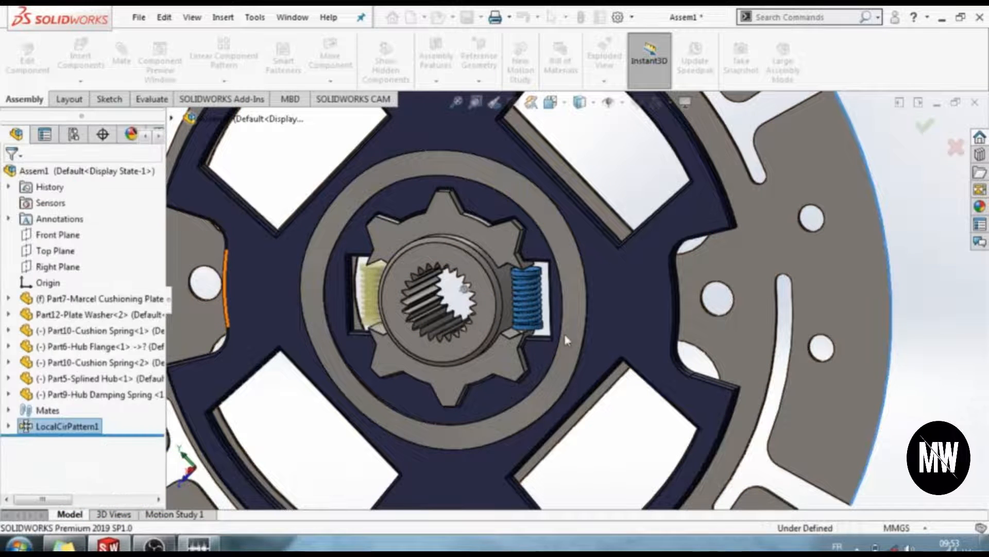
# Save the assembly under the name hawaw.
pyautogui.press('f')
pyautogui.moveTo(446, 342); pyautogui.dragTo(523, 288, button='middle')
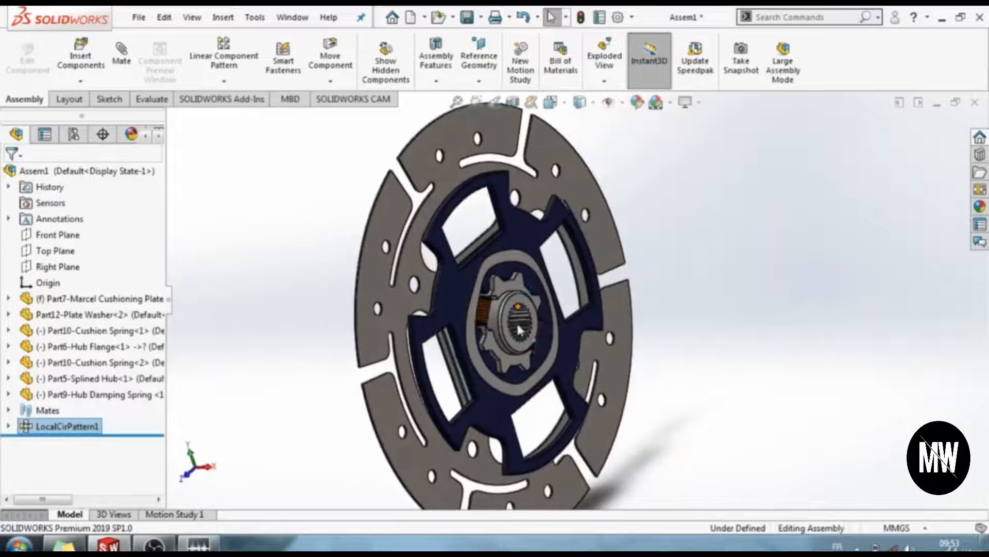
pyautogui.scroll(-2, 517, 323)
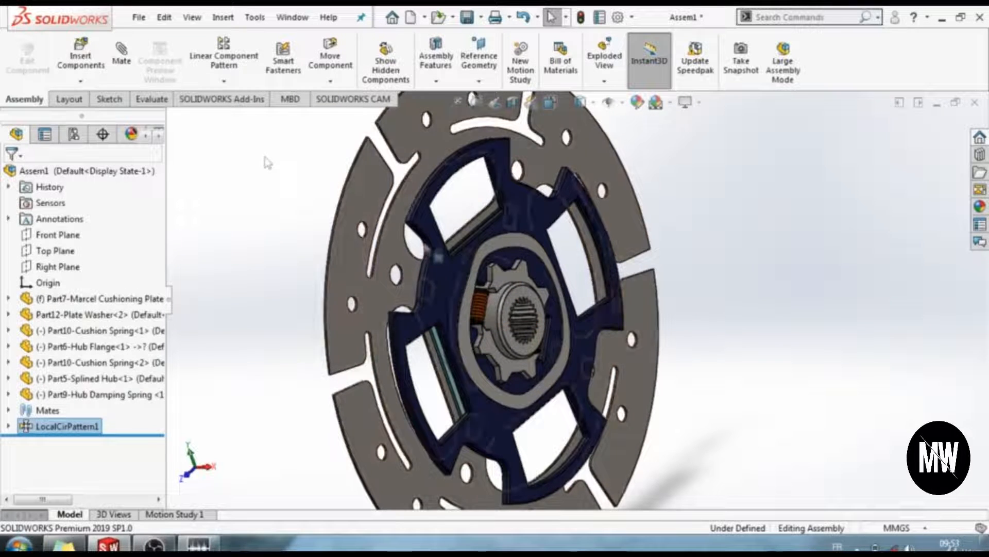
pyautogui.click(138, 17)
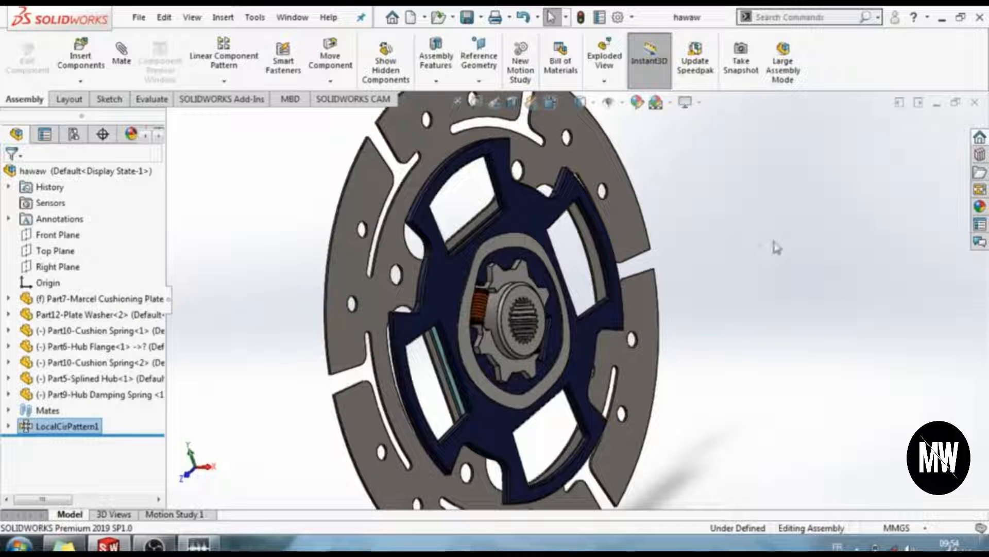
# Insert another Part12-Plate Washer, rotate it 90 degrees about X and 90 degrees about Y, and place it beside the disk.
pyautogui.click(81, 58)
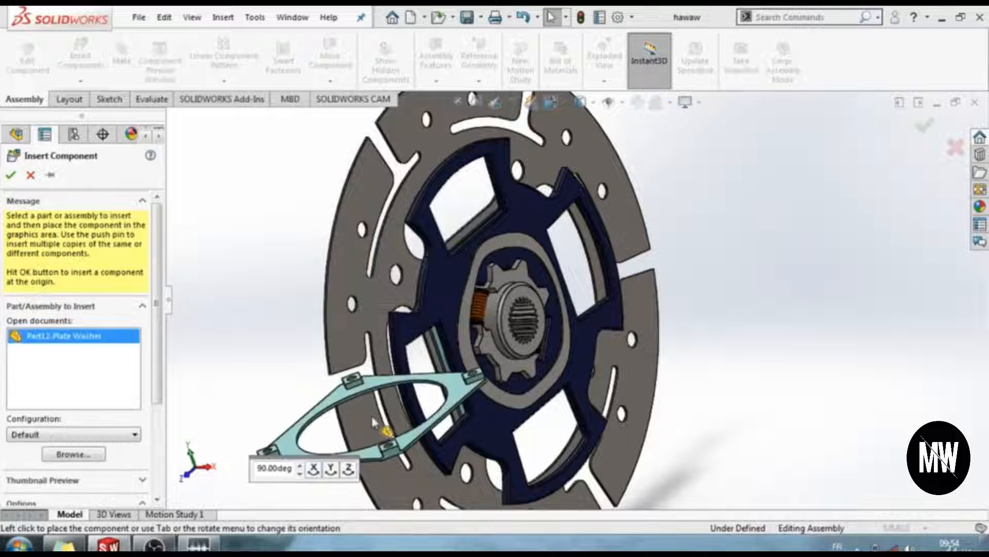
pyautogui.click(314, 469)
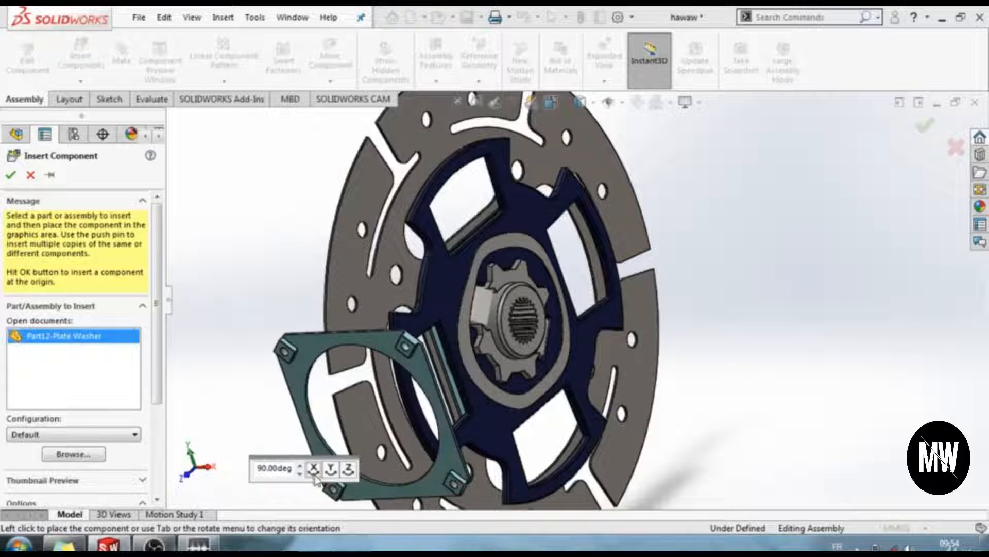
pyautogui.click(331, 469)
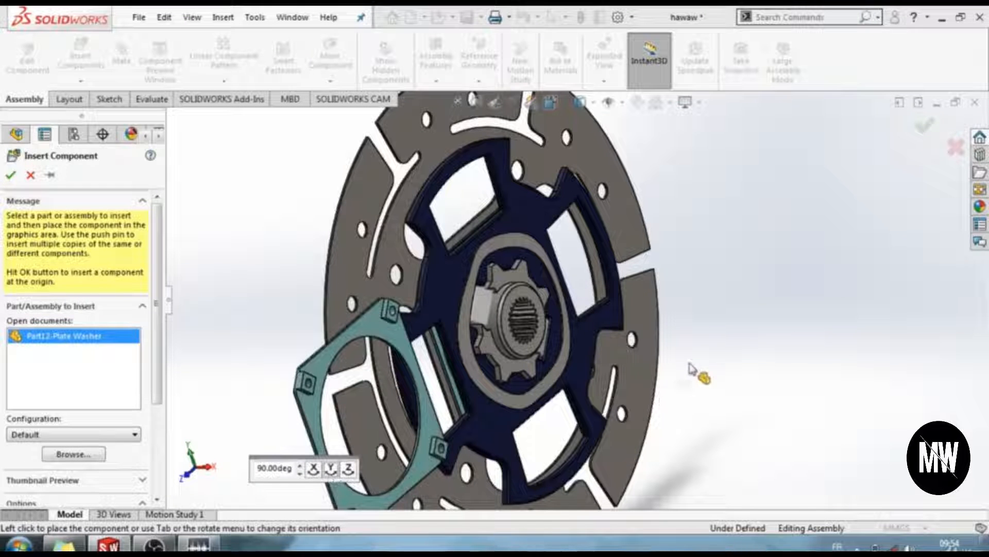
pyautogui.click(713, 358)
pyautogui.scroll(-5, 639, 322)
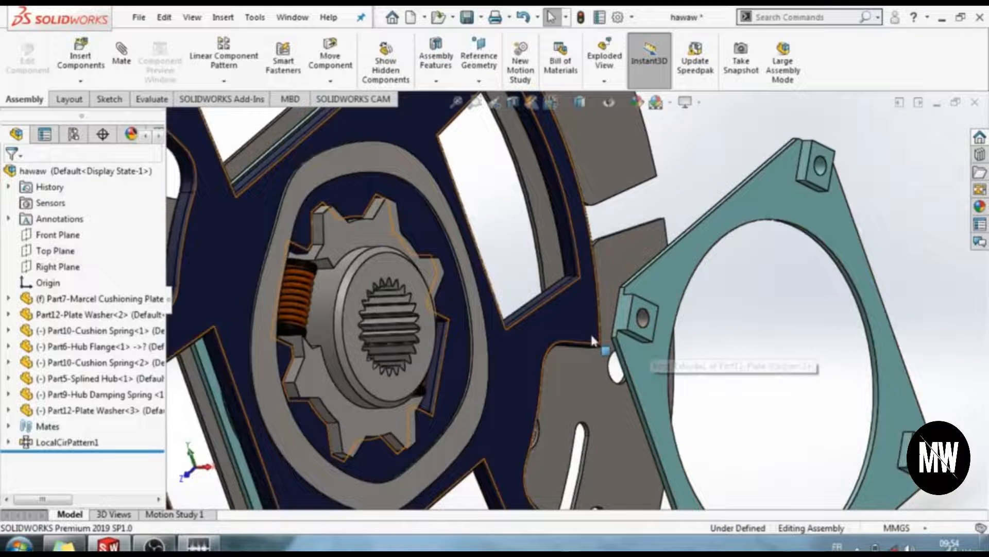
pyautogui.scroll(5, 588, 336)
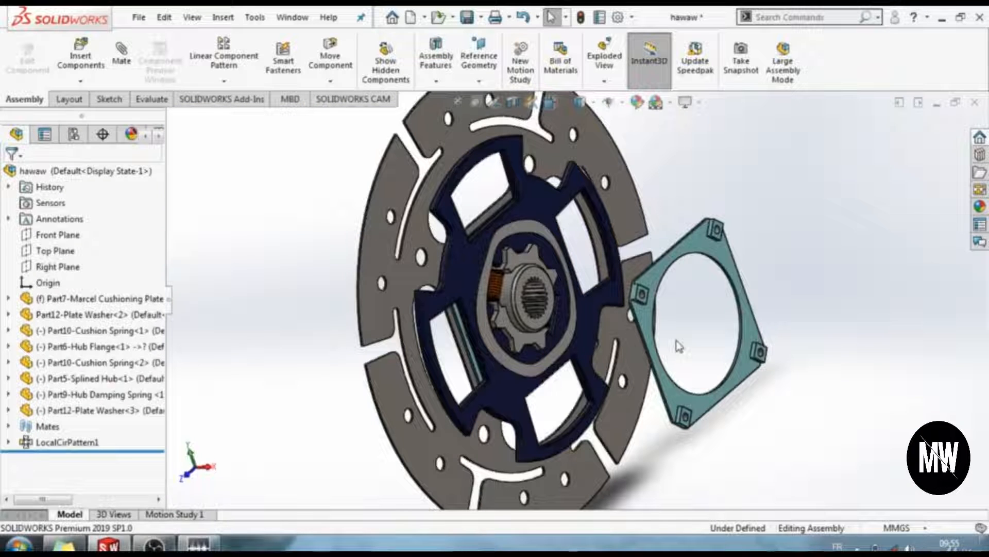
# Add a Tangent mate between the second cushion spring's face and the flat back face of the new plate washer.
pyautogui.click(553, 253)
pyautogui.moveTo(553, 253); pyautogui.dragTo(703, 340, button='middle')
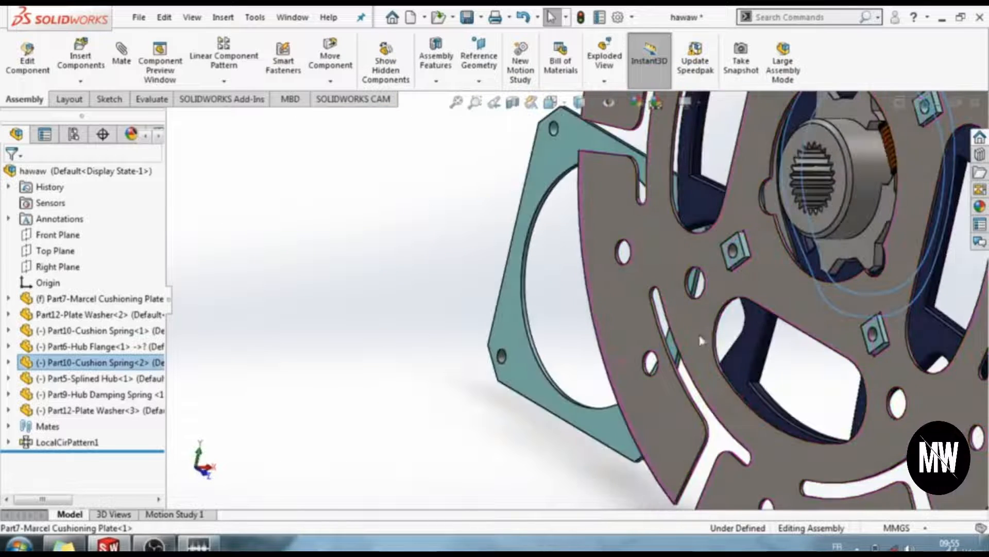
pyautogui.keyDown('ctrl'); pyautogui.click(556, 172); pyautogui.keyUp('ctrl')
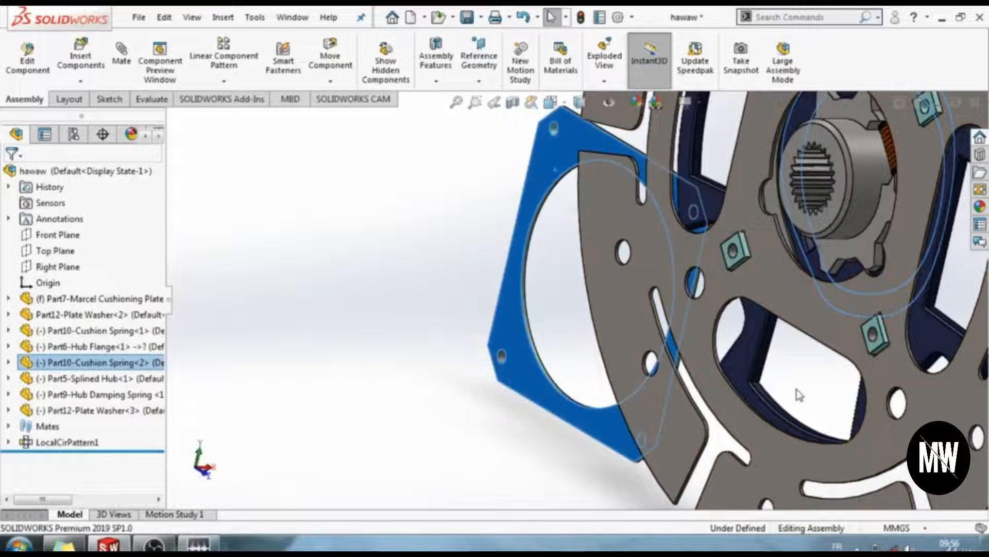
pyautogui.scroll(3, 797, 393)
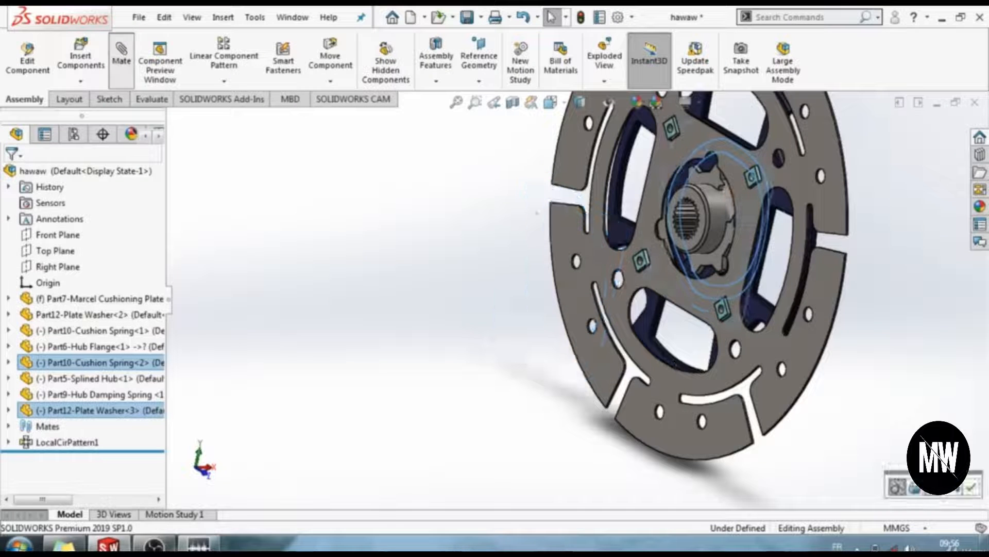
pyautogui.click(122, 51)
pyautogui.moveTo(868, 400); pyautogui.dragTo(752, 247, button='middle')
pyautogui.scroll(-2, 748, 190)
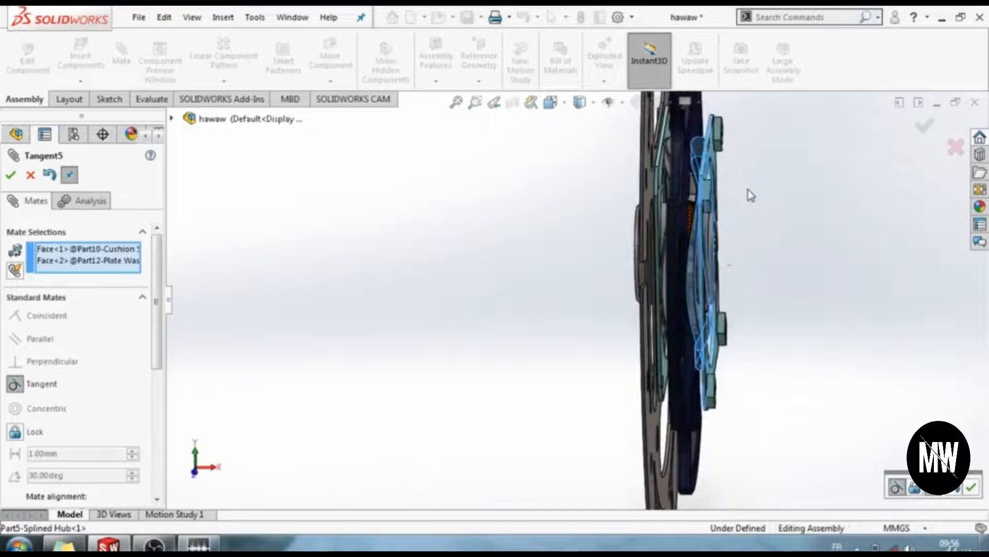
pyautogui.scroll(-4, 741, 211)
pyautogui.scroll(6, 741, 211)
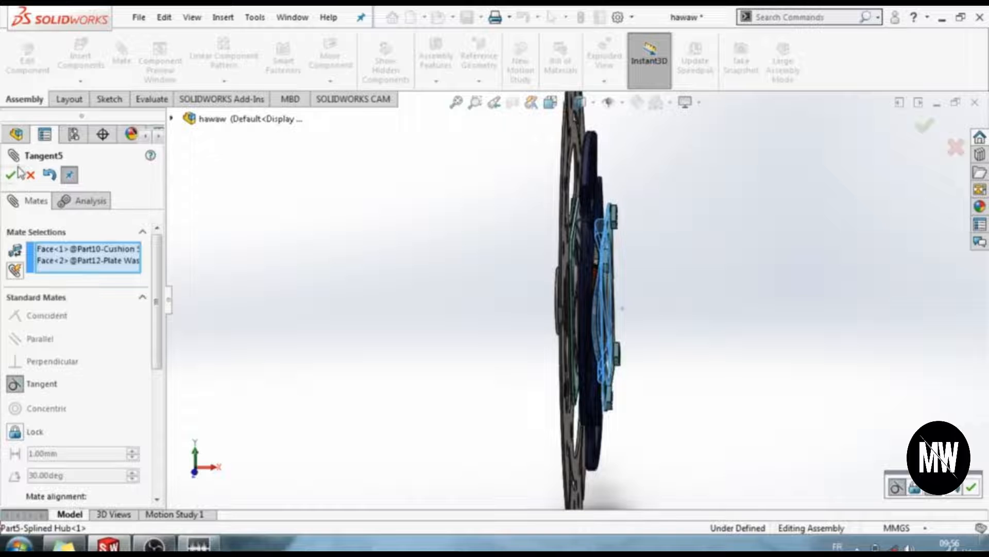
pyautogui.click(11, 174)
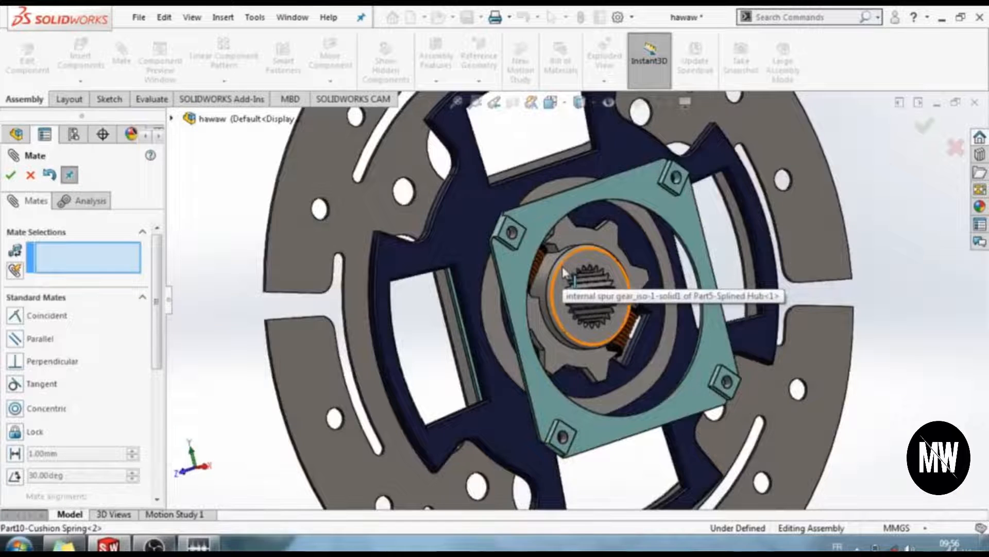
pyautogui.scroll(-2, 567, 281)
pyautogui.scroll(3, 592, 319)
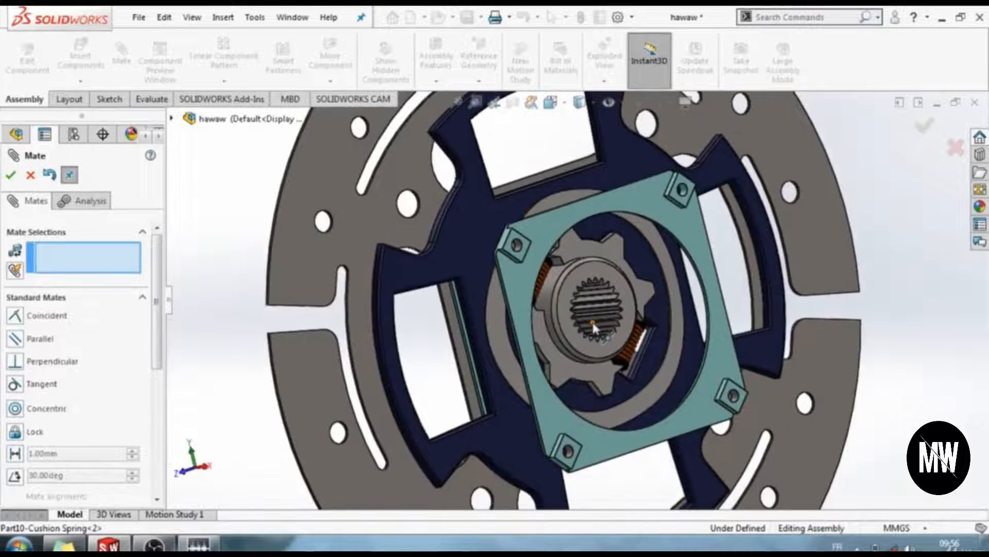
pyautogui.click(31, 175)
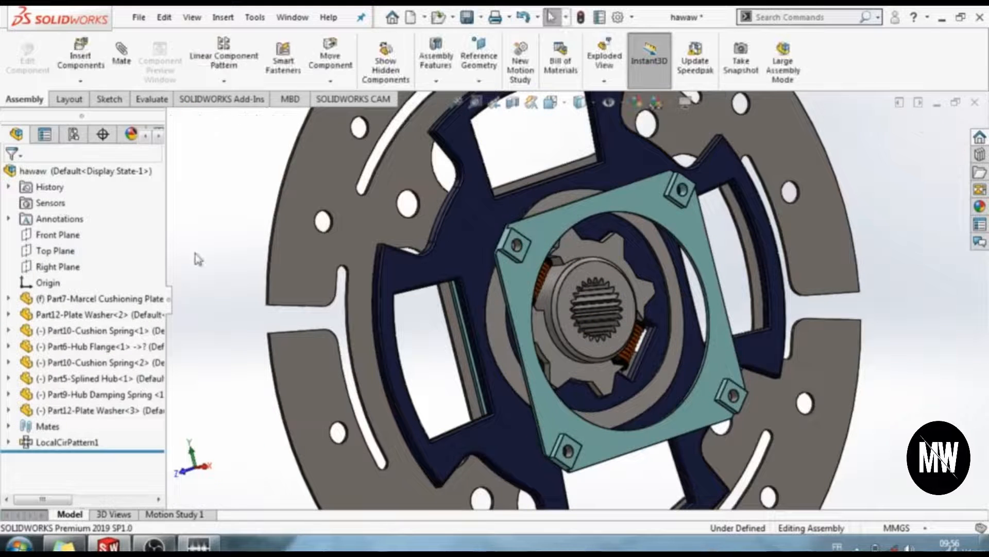
# Insert Part8-Damper Spring from the Parts folder and place it in free space beside the disk.
pyautogui.click(93, 65)
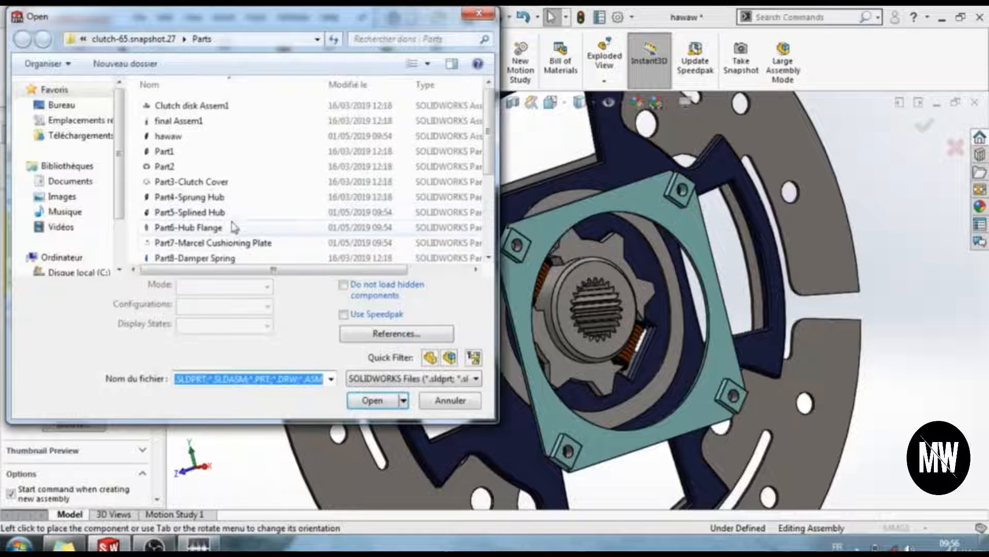
pyautogui.click(227, 258)
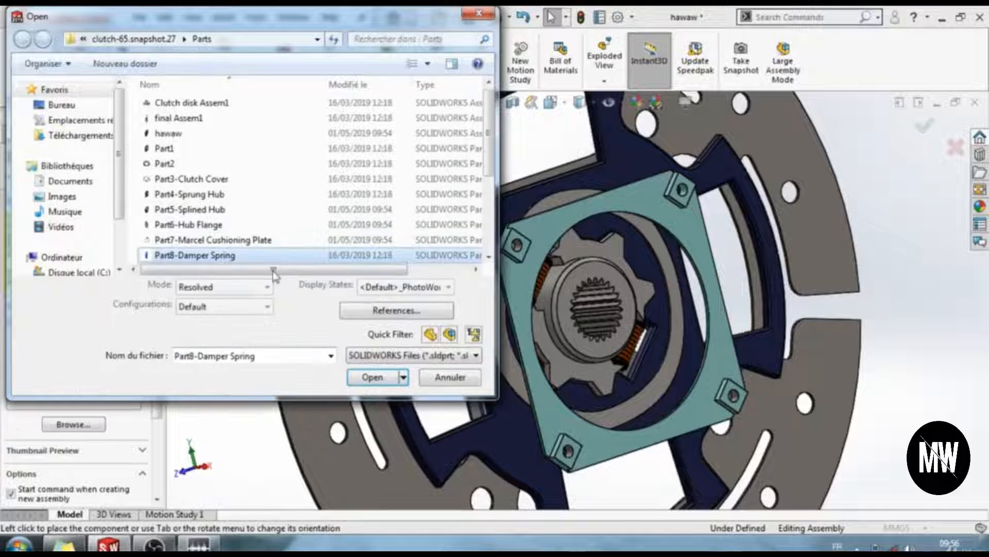
pyautogui.click(372, 400)
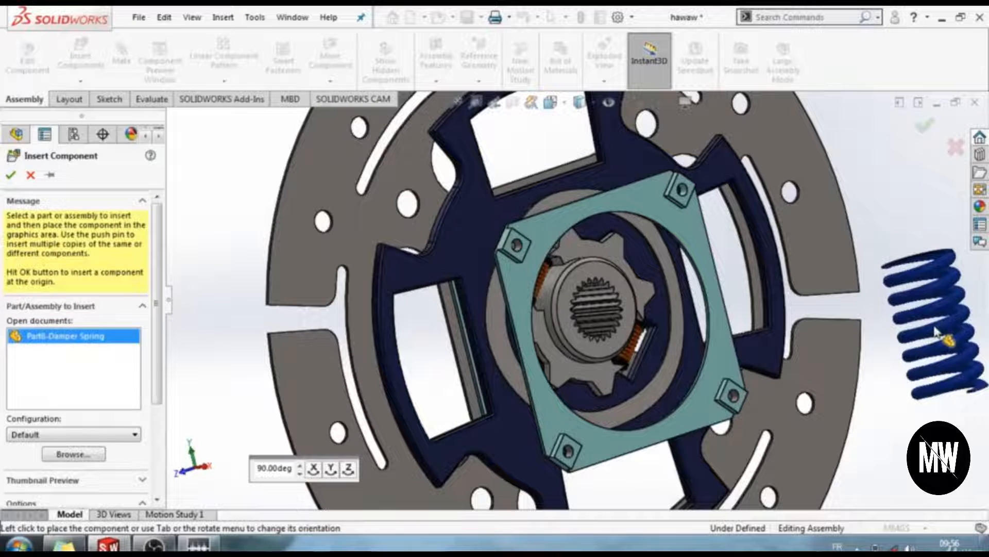
pyautogui.click(934, 327)
pyautogui.scroll(-1, 933, 323)
pyautogui.scroll(3, 930, 325)
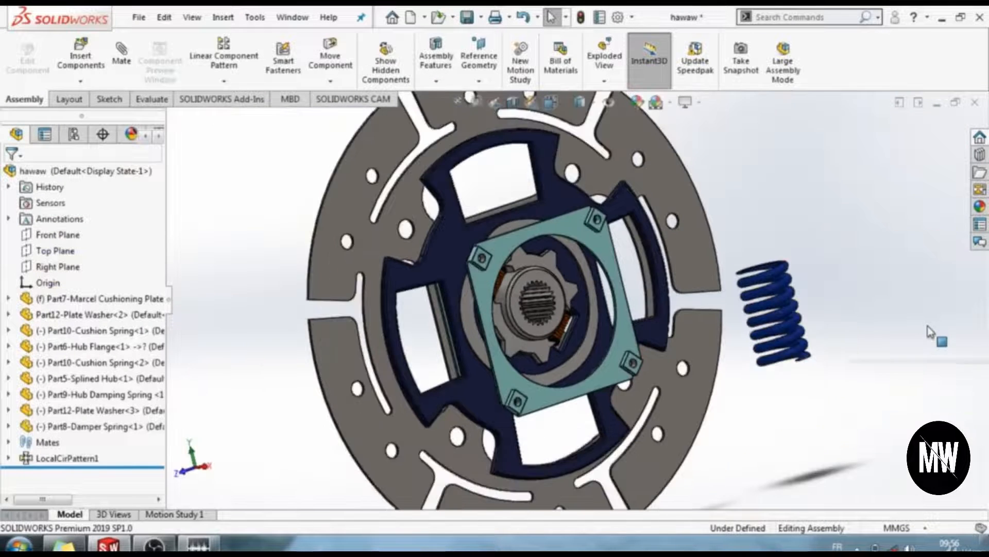
pyautogui.scroll(-1, 933, 326)
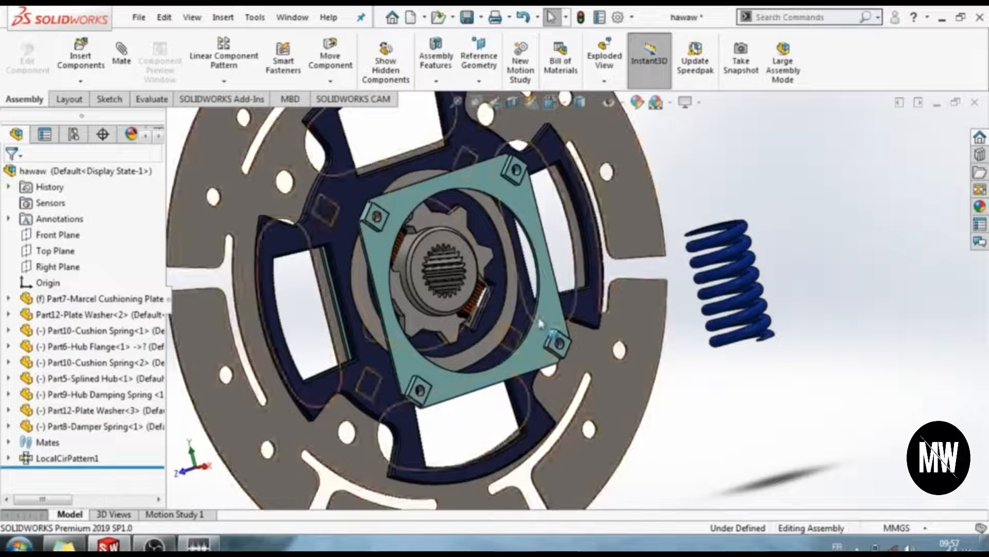
# Add a Coincident mate between the Front plane of the damper spring and the Front plane of the hub flange.
pyautogui.click(9, 427)
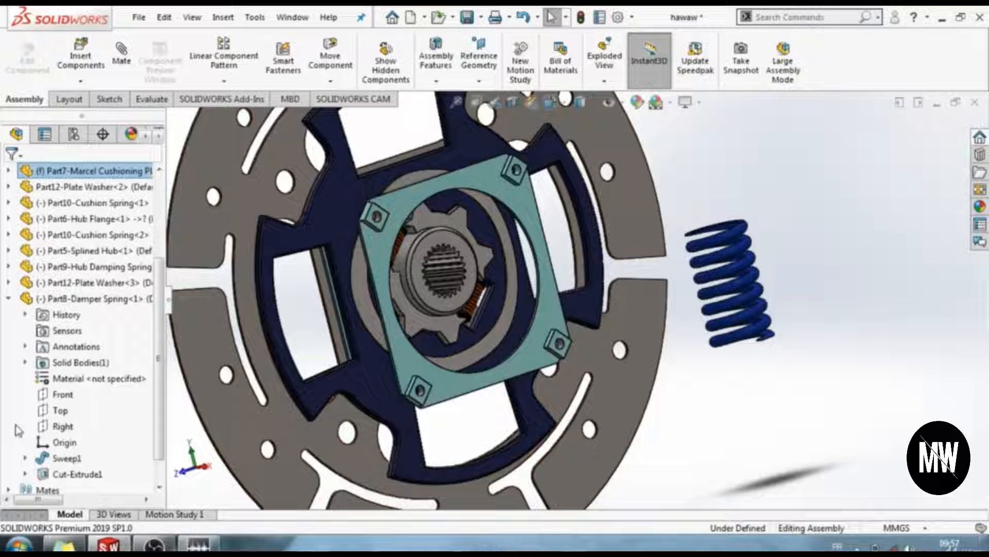
pyautogui.click(61, 395)
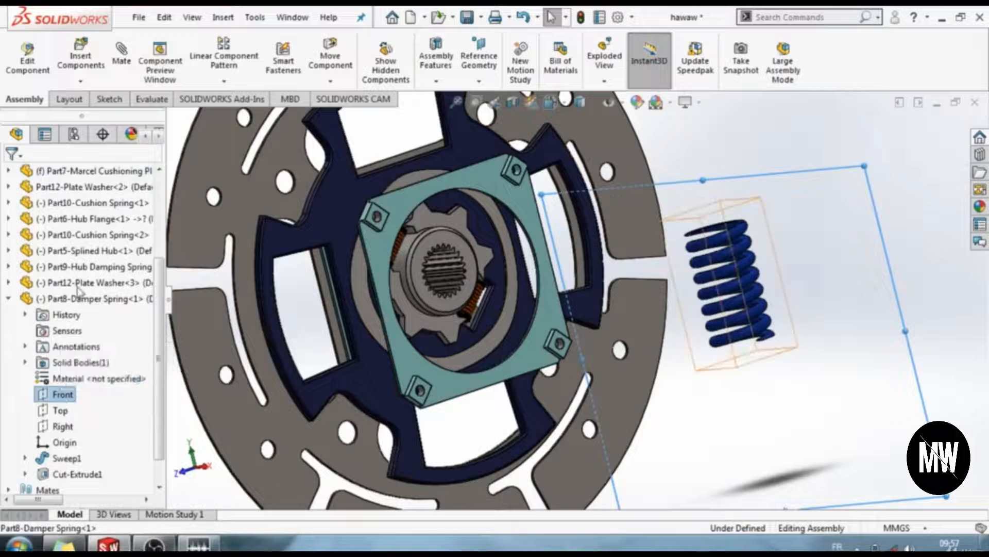
pyautogui.scroll(2, 78, 292)
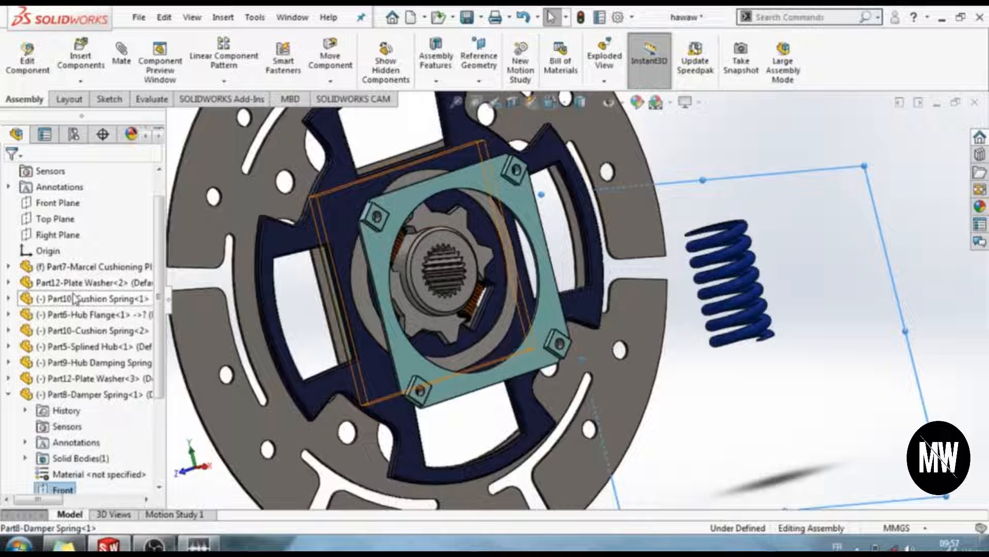
pyautogui.click(8, 314)
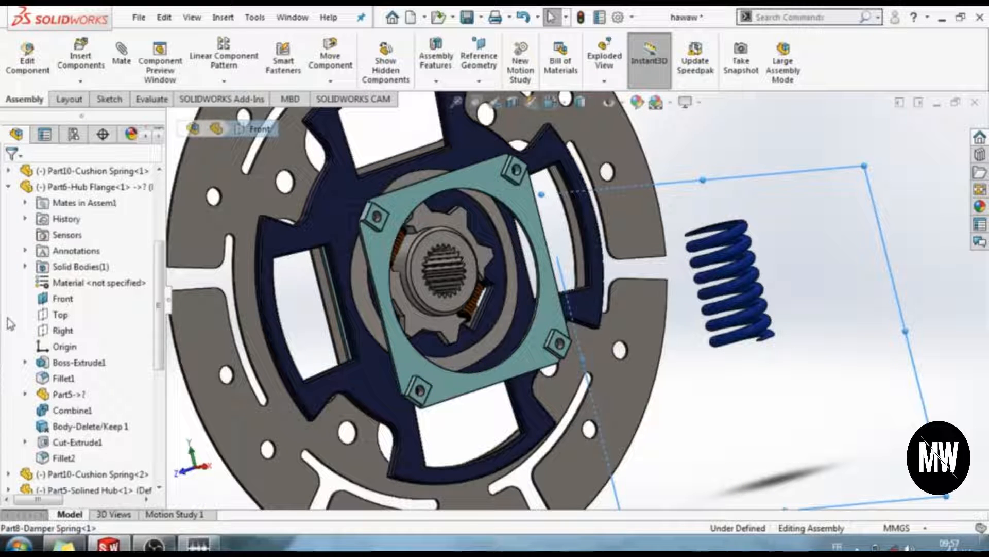
pyautogui.click(59, 300)
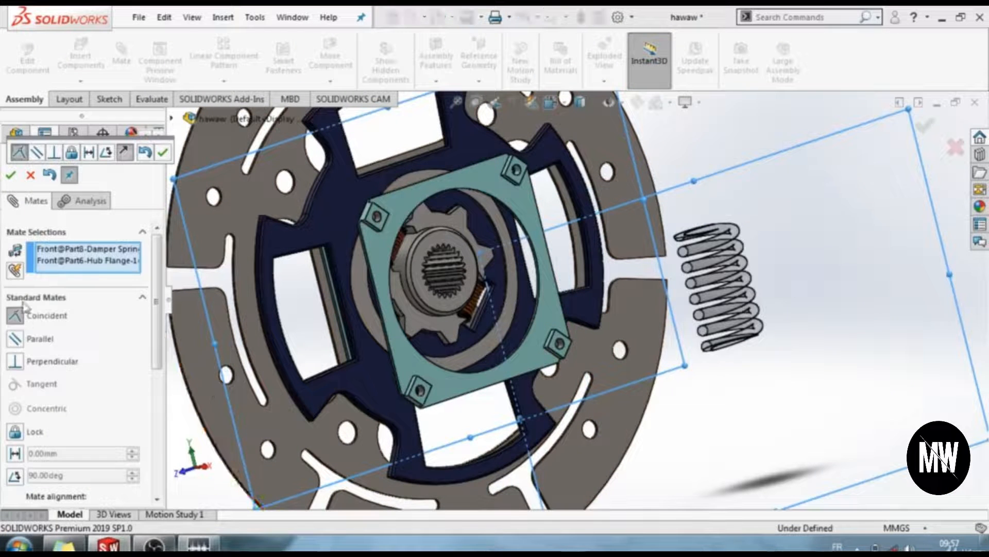
pyautogui.click(12, 176)
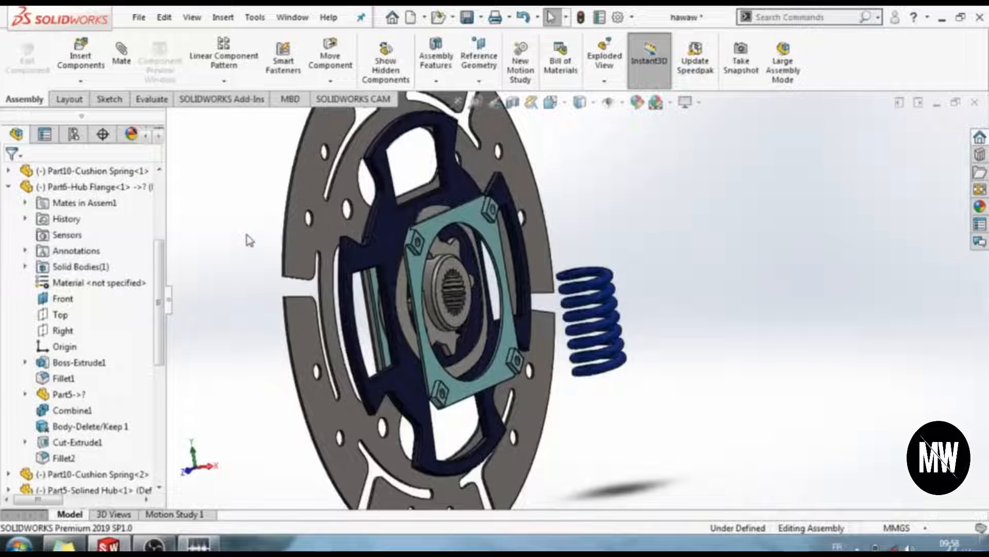
# Insert Part4-Sprung Hub, rotate it twice by 90 degrees about Y, and place it beyond the damper spring.
pyautogui.scroll(2, 249, 243)
pyautogui.click(80, 52)
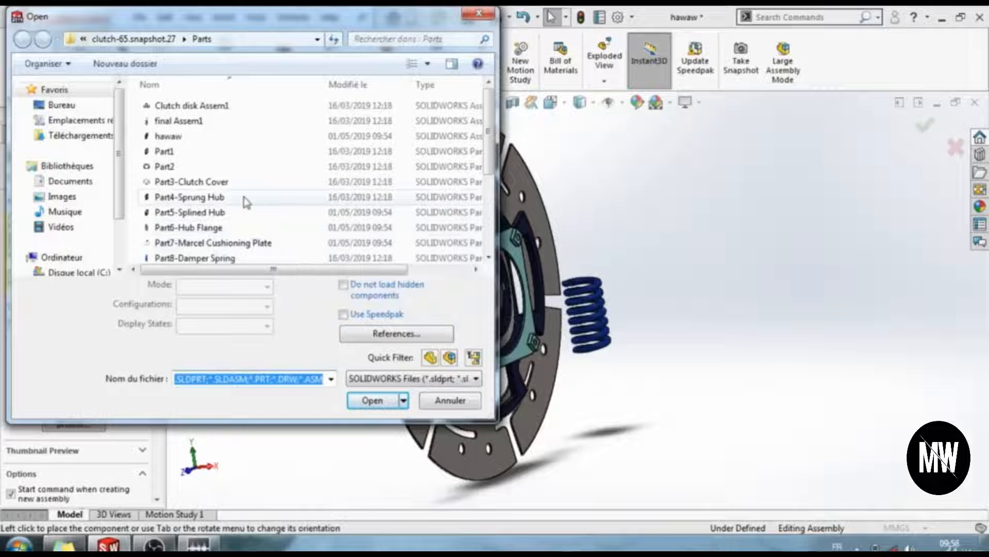
pyautogui.doubleClick(246, 201)
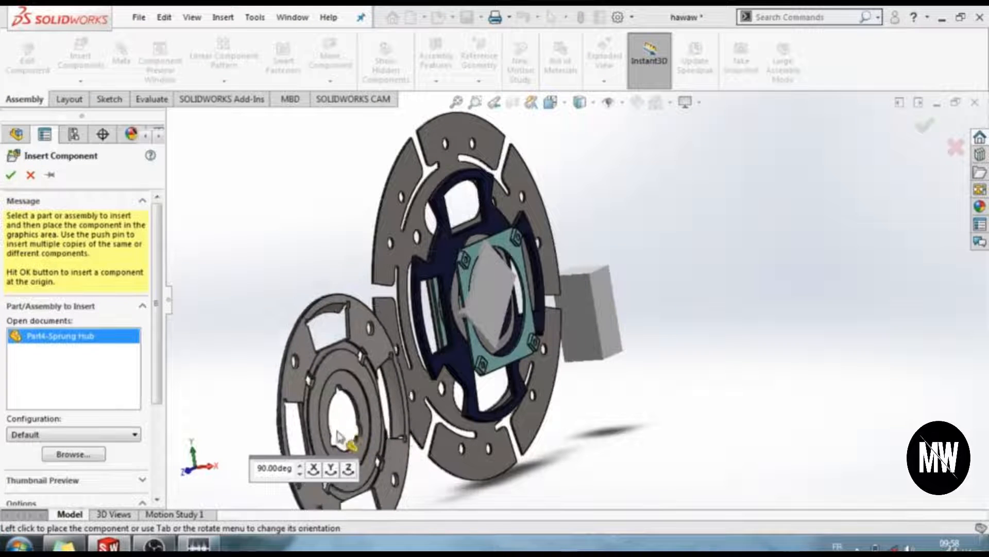
pyautogui.click(334, 469)
pyautogui.click(336, 472)
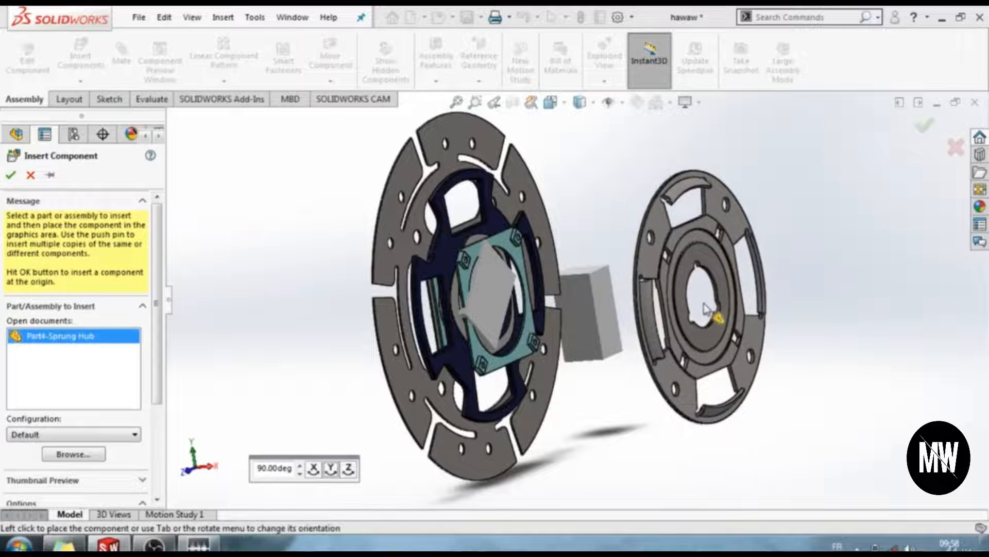
pyautogui.click(706, 320)
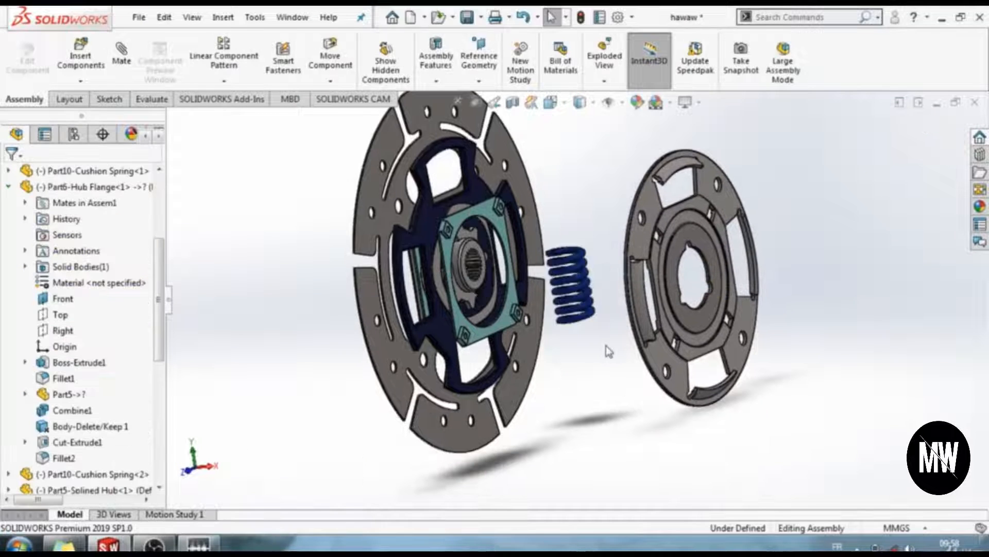
# Add a Concentric mate between the sprung hub's outer rim face and the curved outer edge face of the hub flange.
pyautogui.scroll(-1, 604, 346)
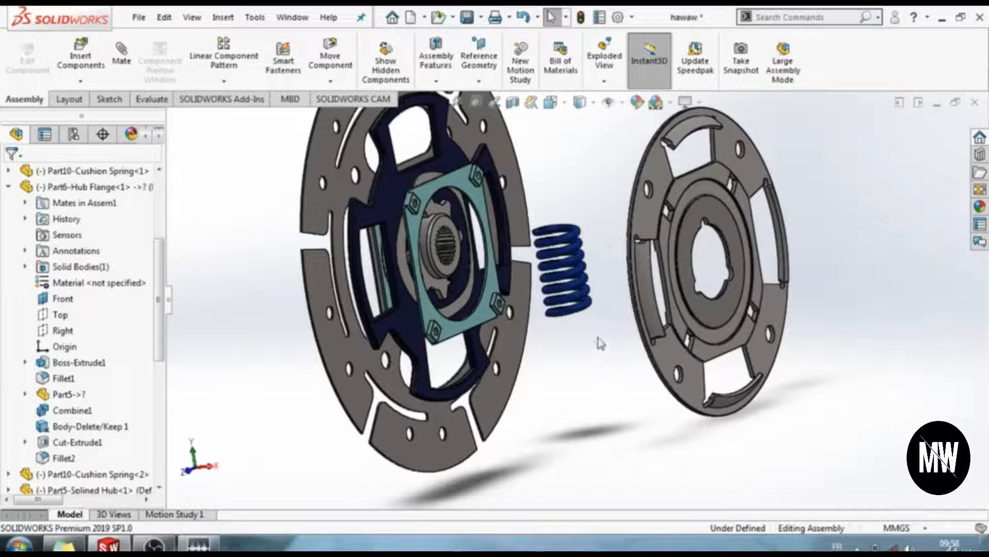
pyautogui.scroll(-4, 630, 201)
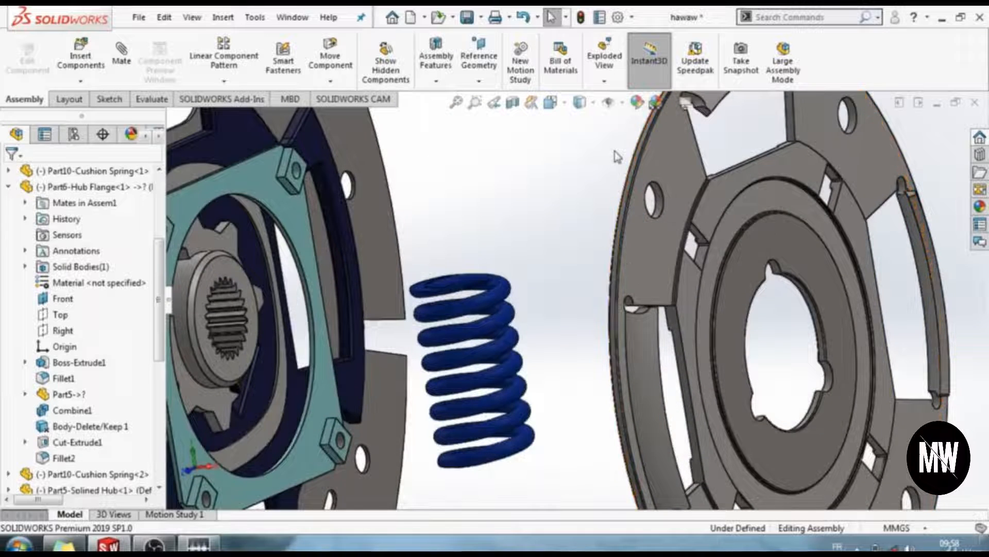
pyautogui.scroll(-2, 616, 156)
pyautogui.scroll(-2, 619, 164)
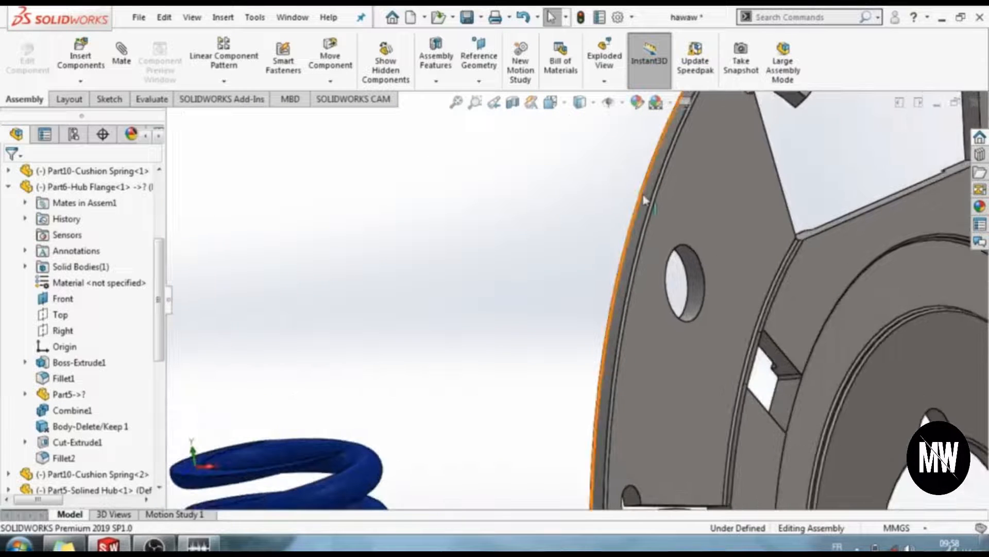
pyautogui.click(647, 201)
pyautogui.scroll(5, 648, 201)
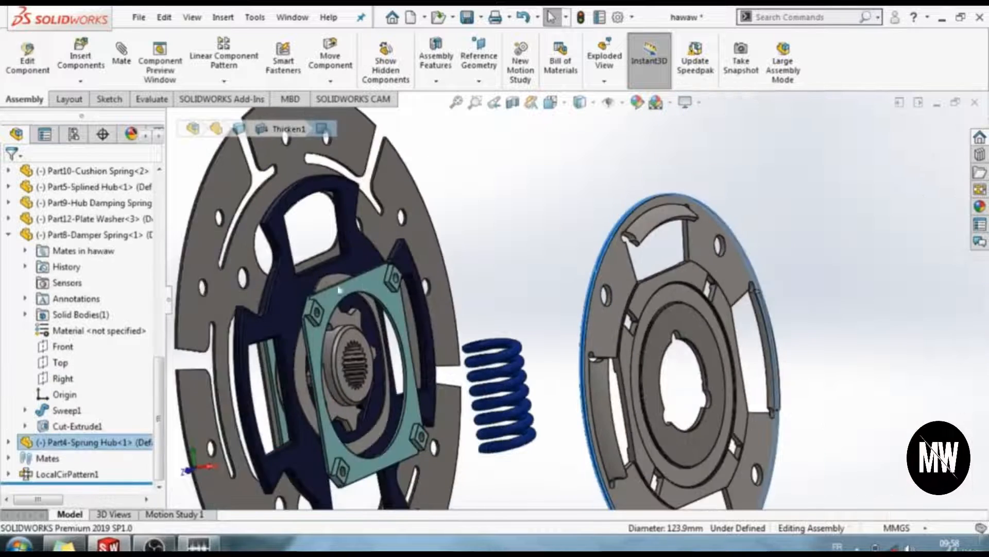
pyautogui.scroll(-5, 321, 290)
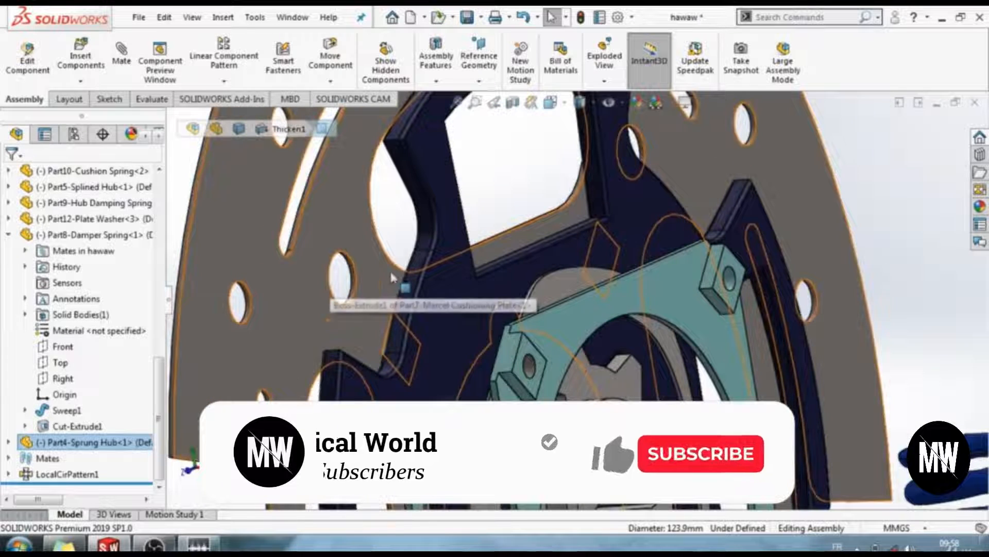
pyautogui.click(410, 281)
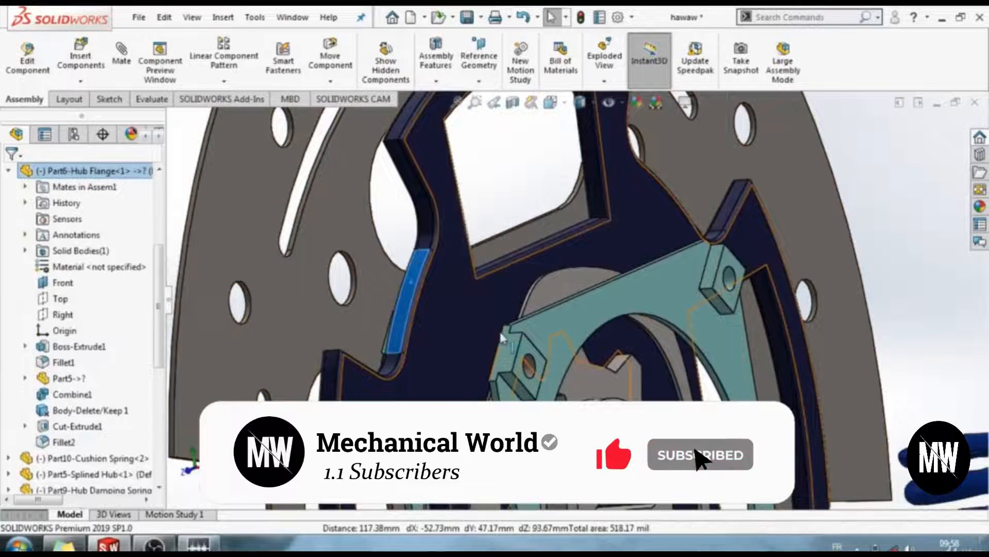
pyautogui.scroll(3, 616, 363)
pyautogui.scroll(3, 593, 356)
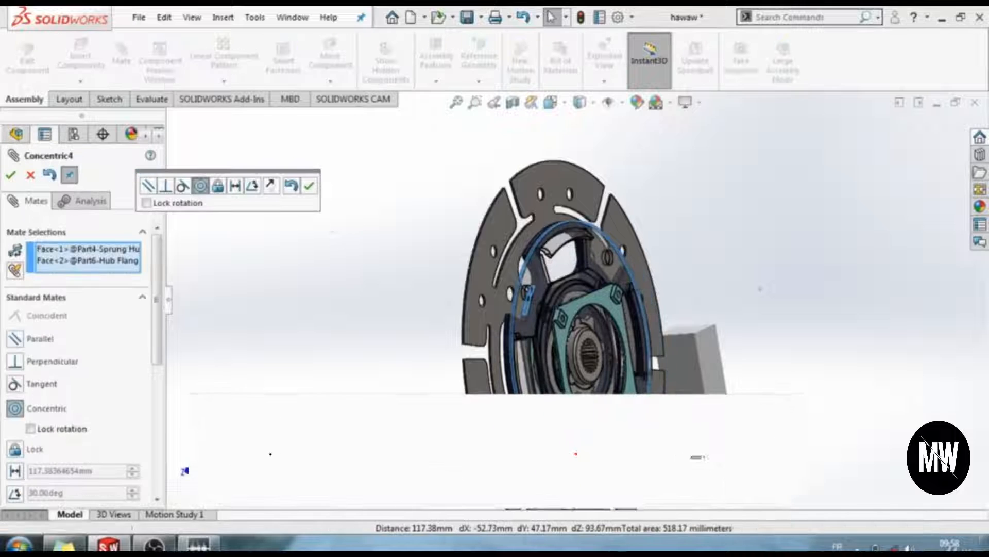
pyautogui.click(29, 175)
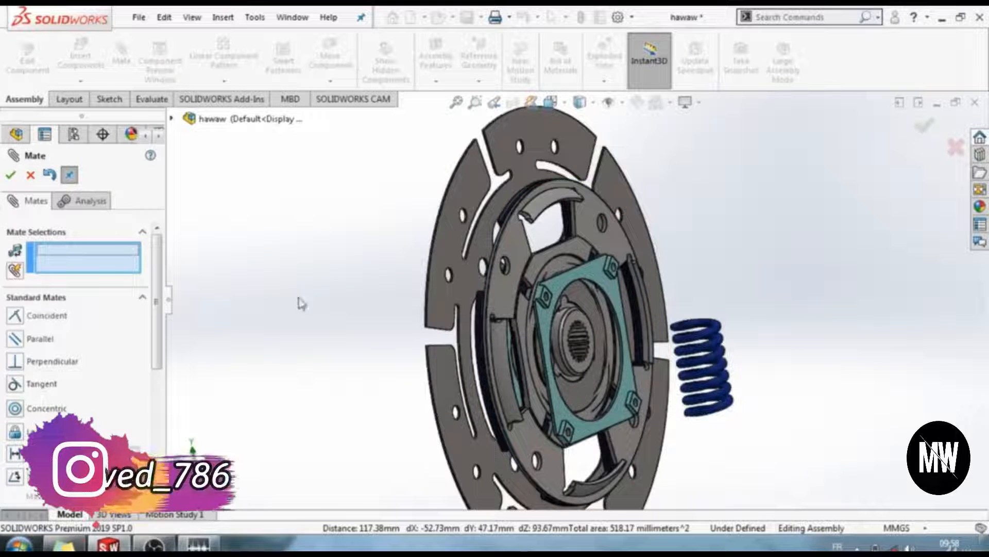
# Pull the sprung hub away from the disk and add a Coincident mate between its inner face and the outer face of the teal plate washer.
pyautogui.moveTo(527, 251); pyautogui.dragTo(659, 269)
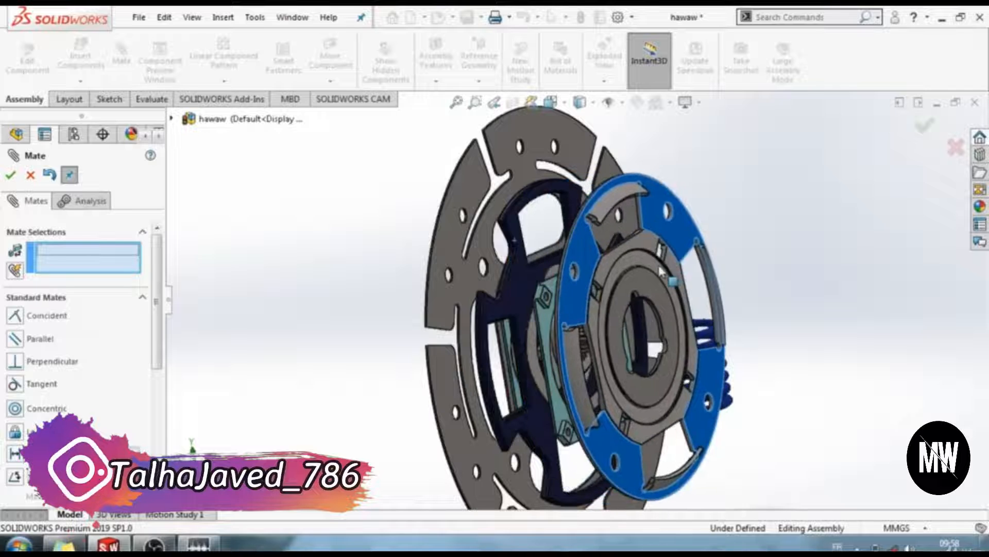
pyautogui.scroll(-5, 500, 304)
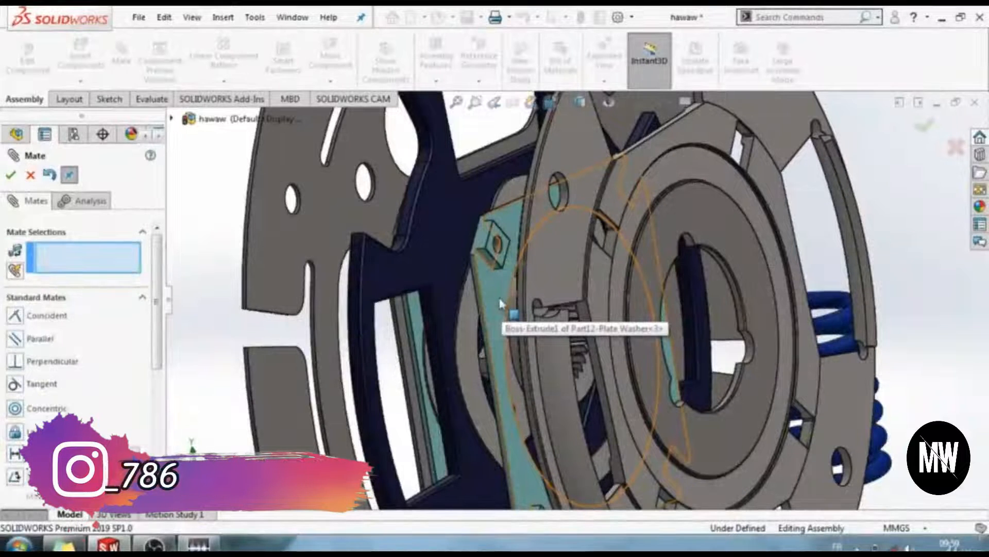
pyautogui.click(500, 304)
pyautogui.moveTo(550, 367); pyautogui.dragTo(608, 370, button='middle')
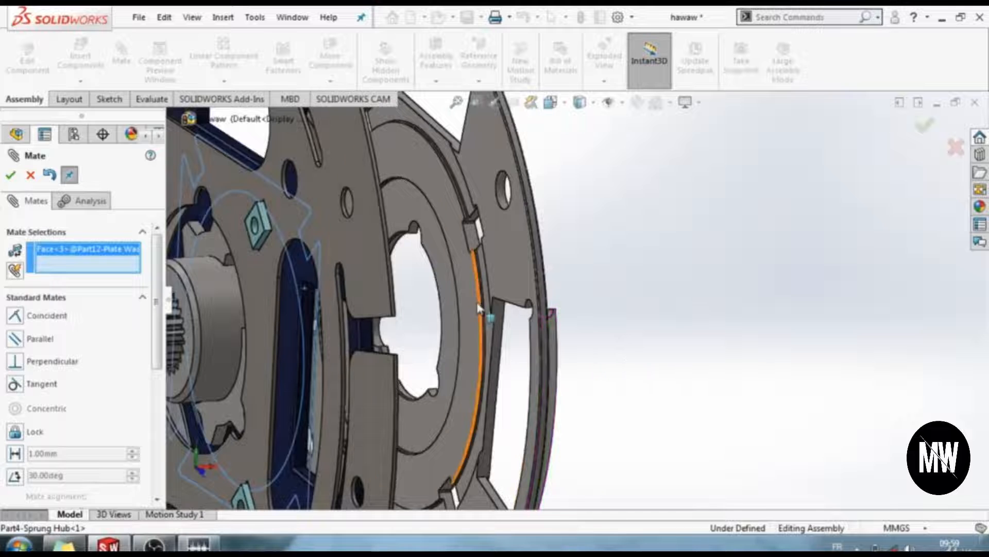
pyautogui.scroll(-4, 473, 301)
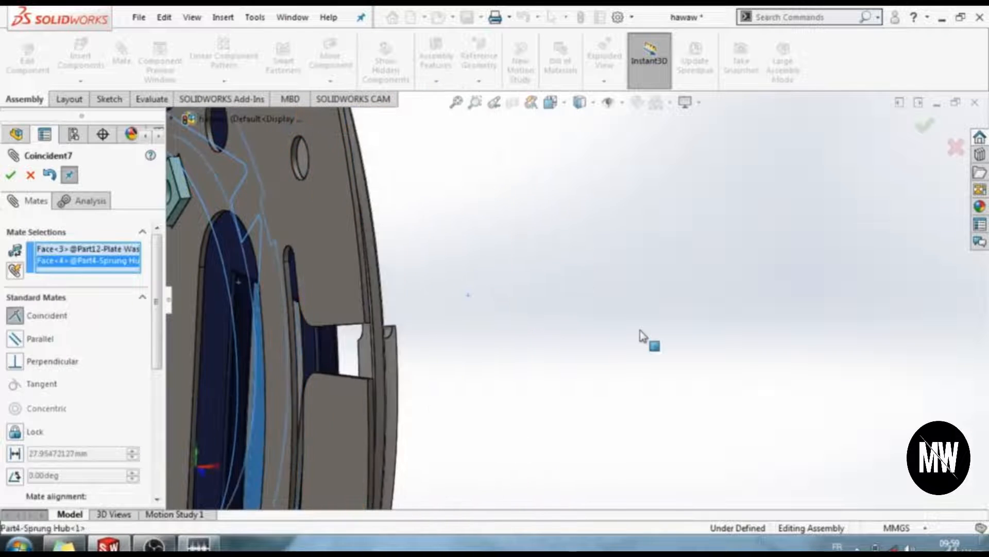
pyautogui.moveTo(633, 320); pyautogui.dragTo(525, 303, button='middle')
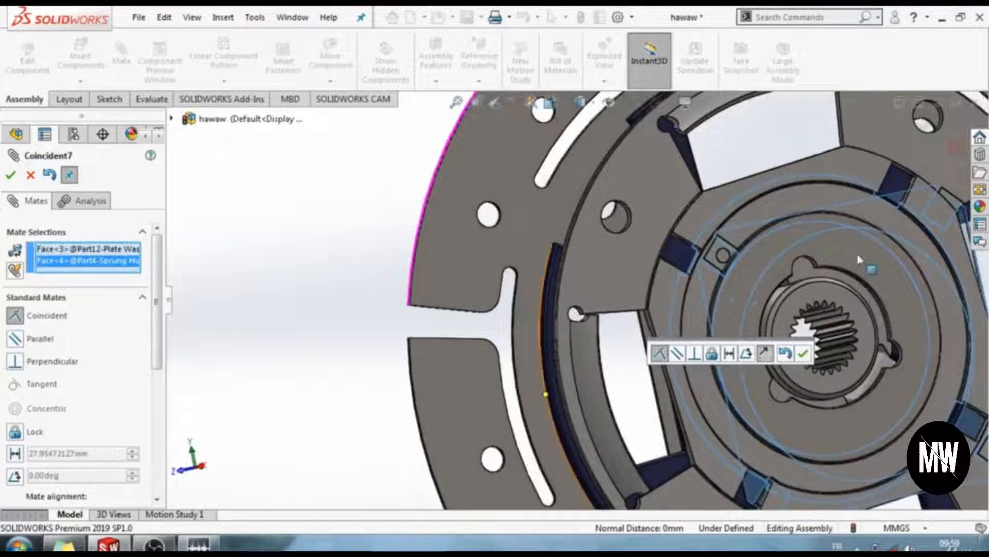
pyautogui.scroll(-2, 850, 257)
pyautogui.scroll(2, 815, 287)
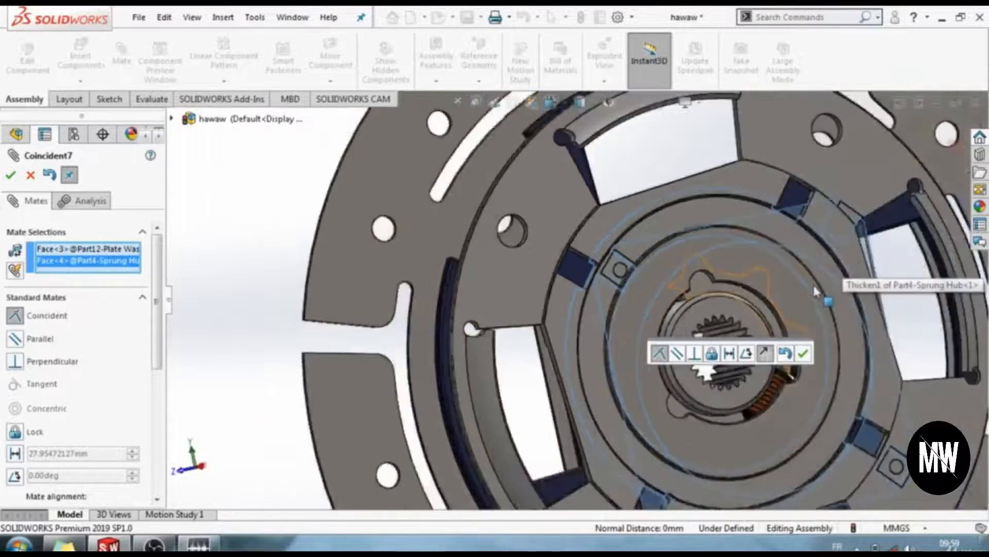
pyautogui.scroll(2, 814, 291)
pyautogui.scroll(-2, 763, 415)
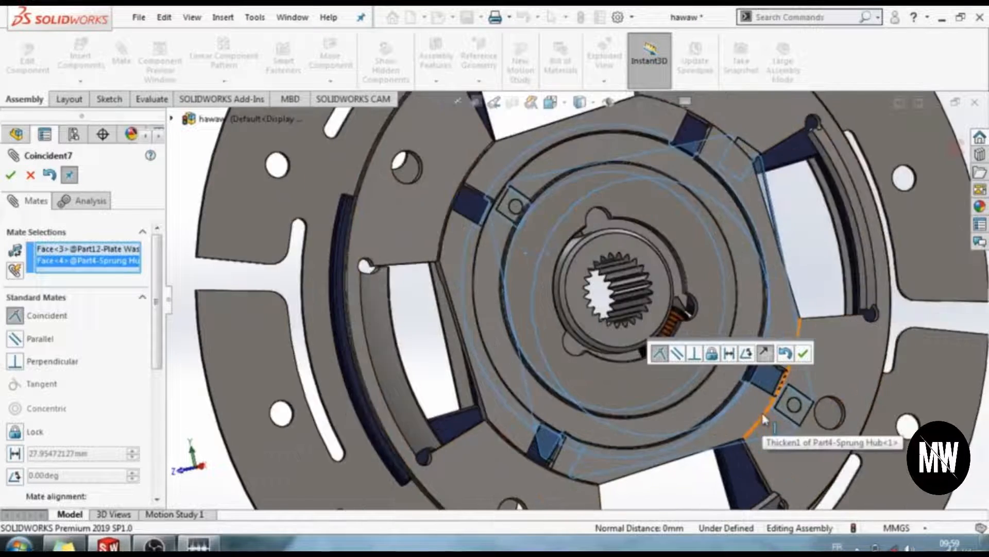
pyautogui.scroll(3, 726, 403)
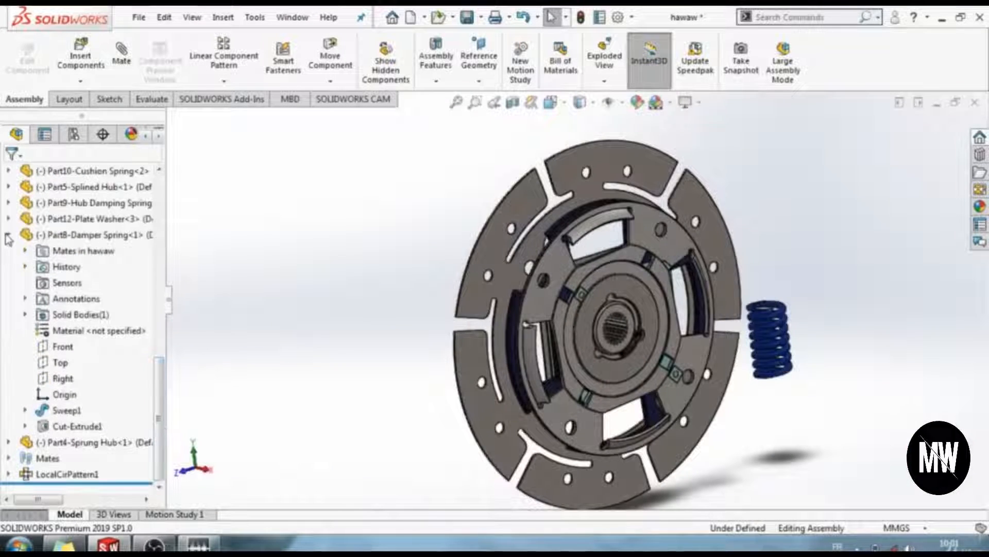
# Hide the Part4-Sprung Hub component.
pyautogui.click(8, 236)
pyautogui.click(84, 443)
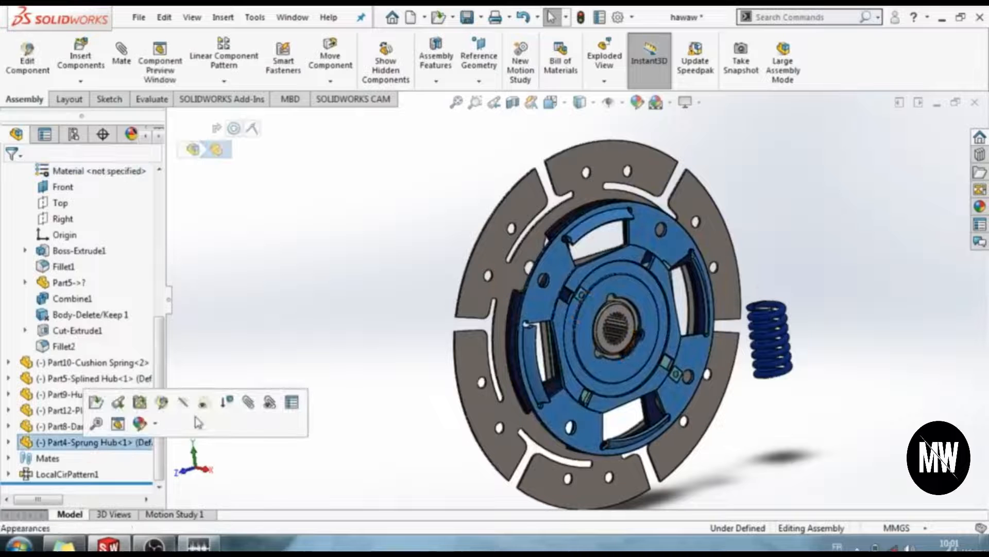
pyautogui.click(191, 407)
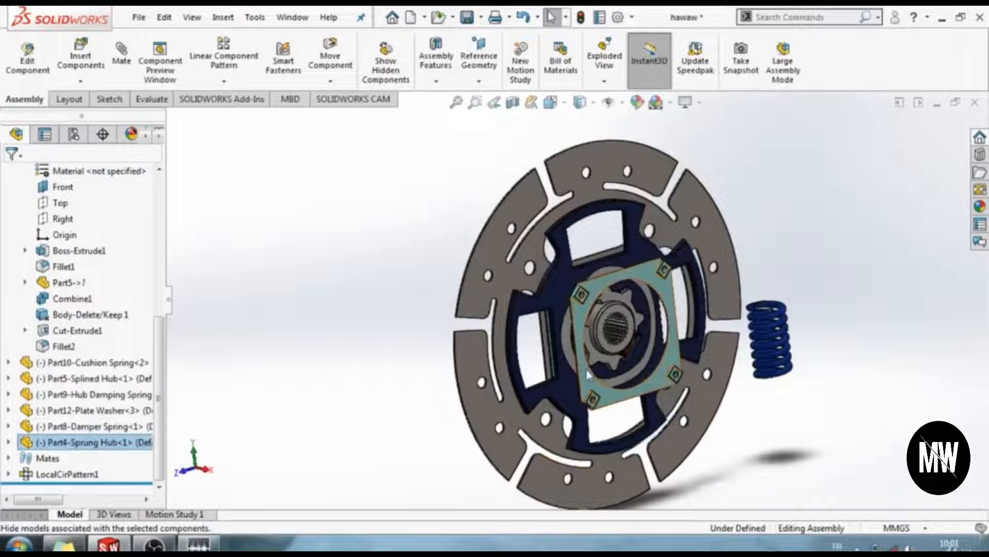
# Add a Concentric mate between a corner hole of the front plate washer and the matching corner hole of the rear plate washer.
pyautogui.scroll(-6, 582, 343)
pyautogui.scroll(-5, 582, 342)
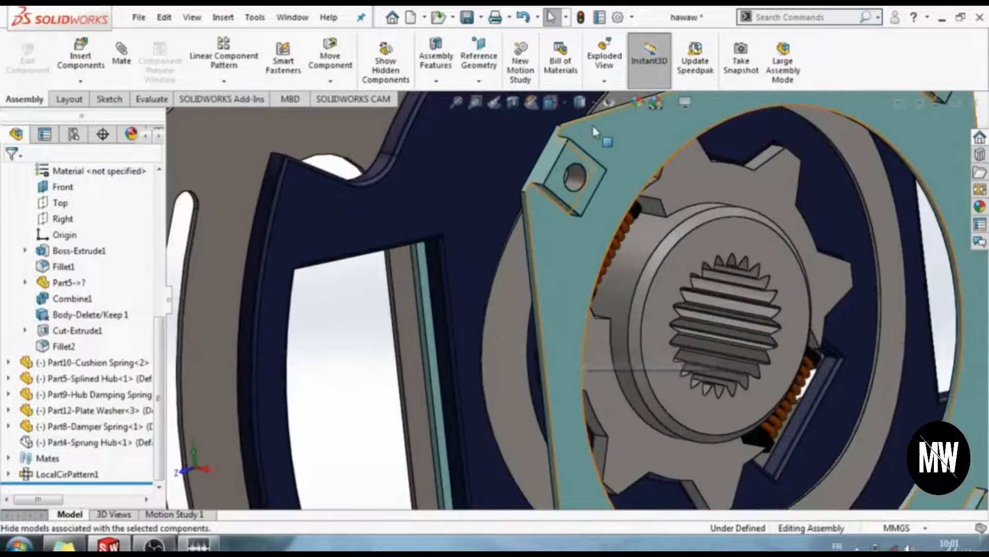
pyautogui.click(580, 177)
pyautogui.scroll(10, 466, 235)
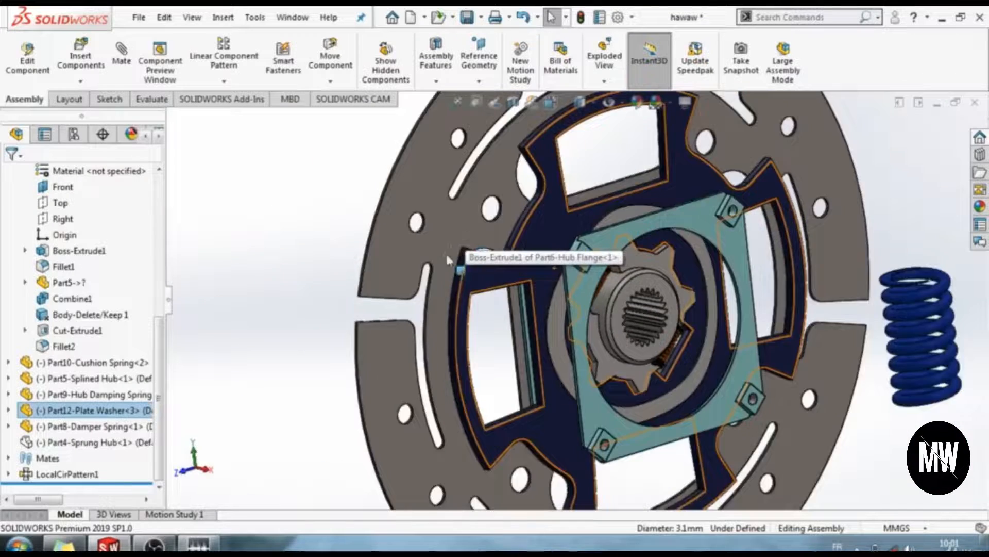
pyautogui.moveTo(447, 260); pyautogui.dragTo(497, 255, button='middle')
pyautogui.scroll(-6, 497, 255)
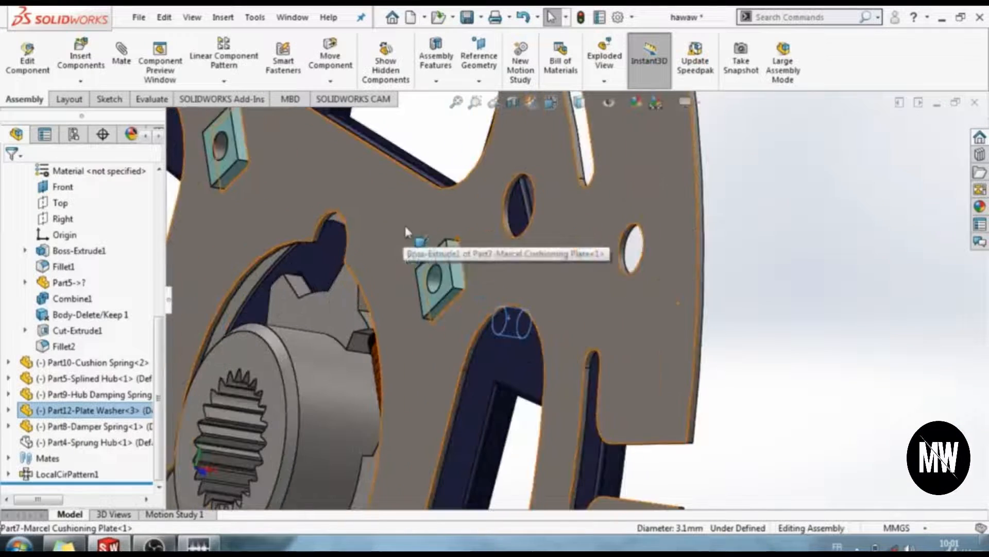
pyautogui.keyDown('ctrl'); pyautogui.click(440, 285); pyautogui.keyUp('ctrl')
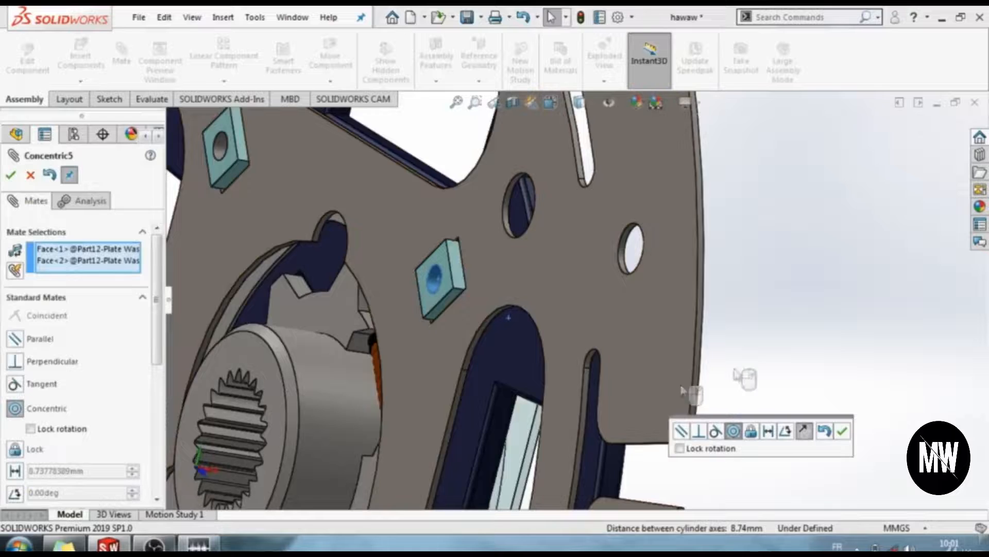
pyautogui.scroll(4, 744, 350)
pyautogui.scroll(2, 745, 344)
pyautogui.moveTo(657, 389); pyautogui.dragTo(824, 346, button='middle')
pyautogui.scroll(-5, 829, 343)
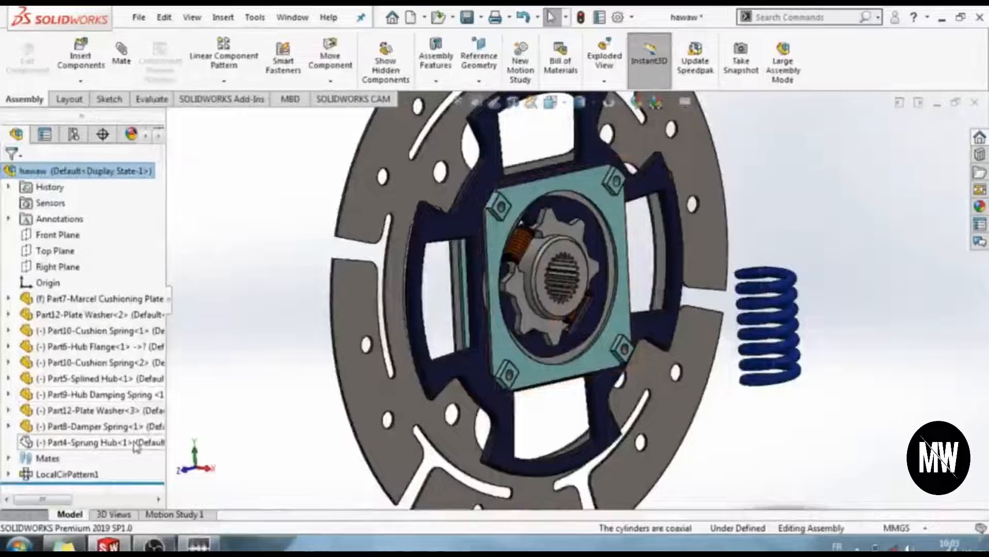
# Show Part4-Sprung Hub again and rotate it about the disk axis until its small slots line up with the plate washer's square corner tabs.
pyautogui.click(135, 444)
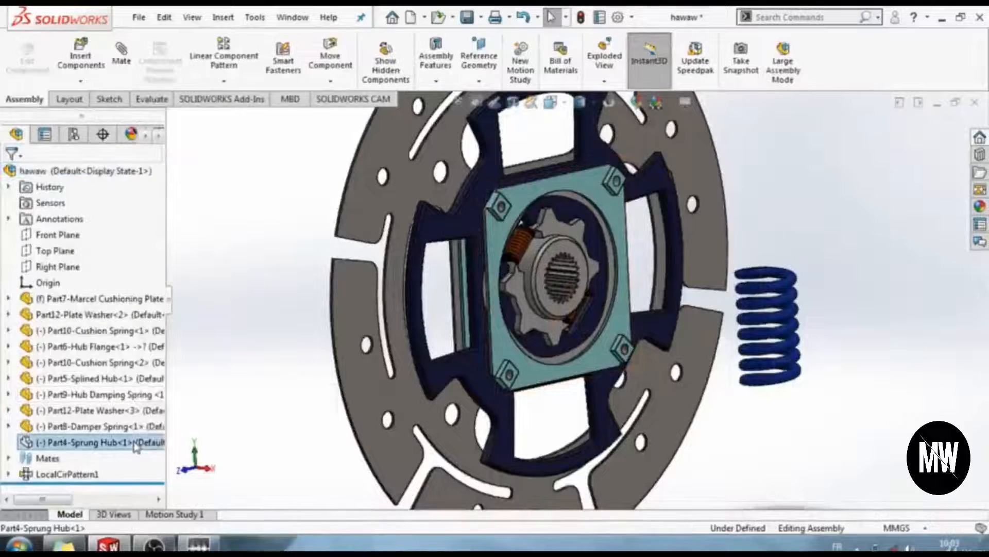
pyautogui.click(214, 407)
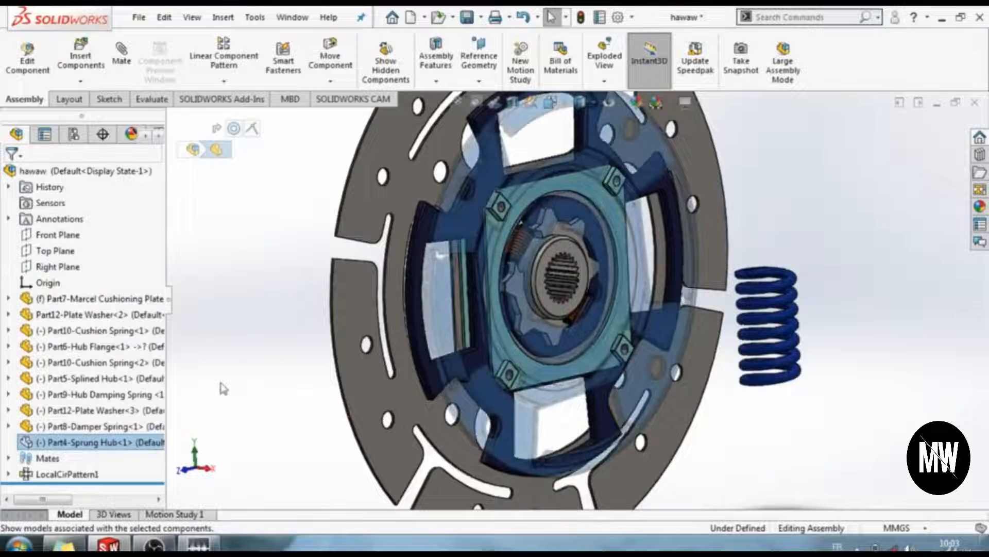
pyautogui.scroll(-3, 534, 241)
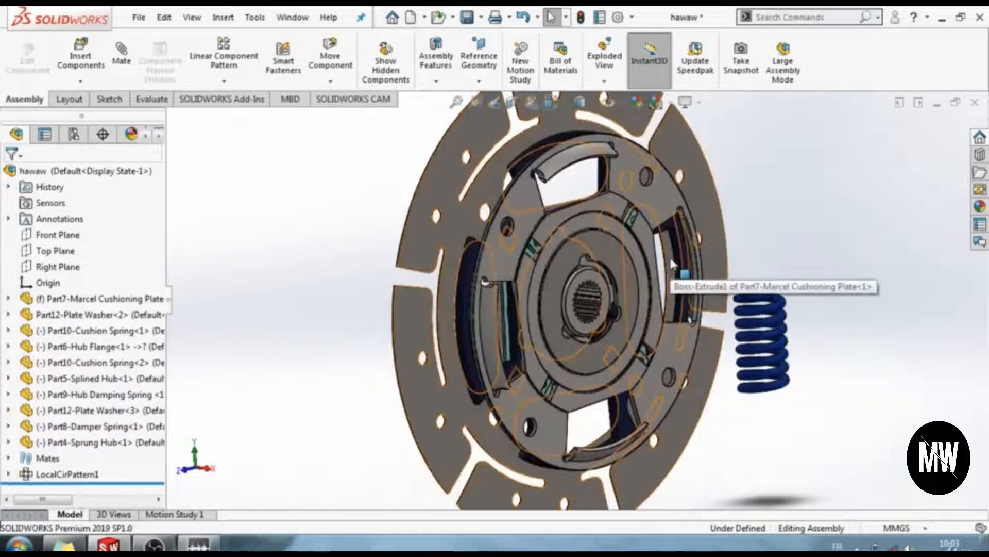
pyautogui.scroll(-5, 560, 243)
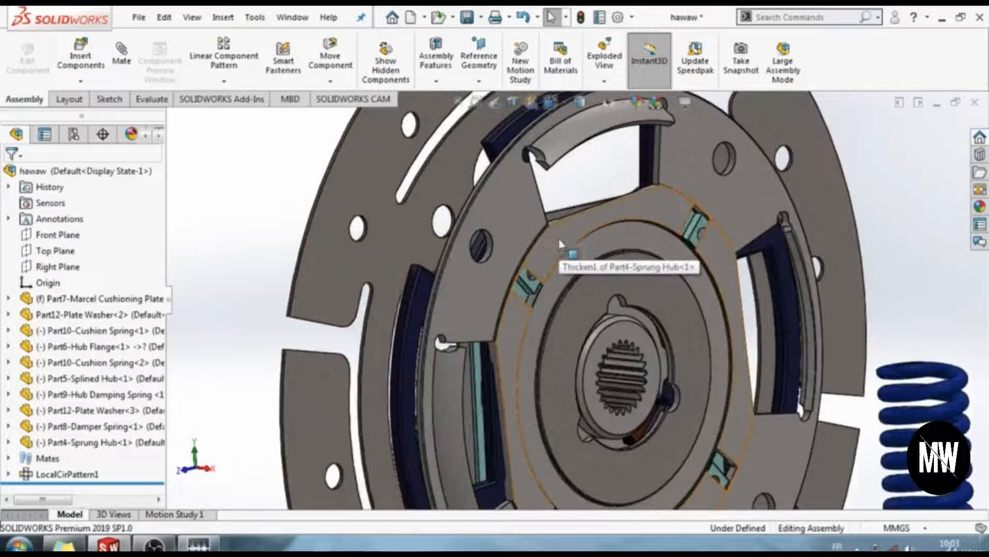
pyautogui.scroll(-2, 560, 244)
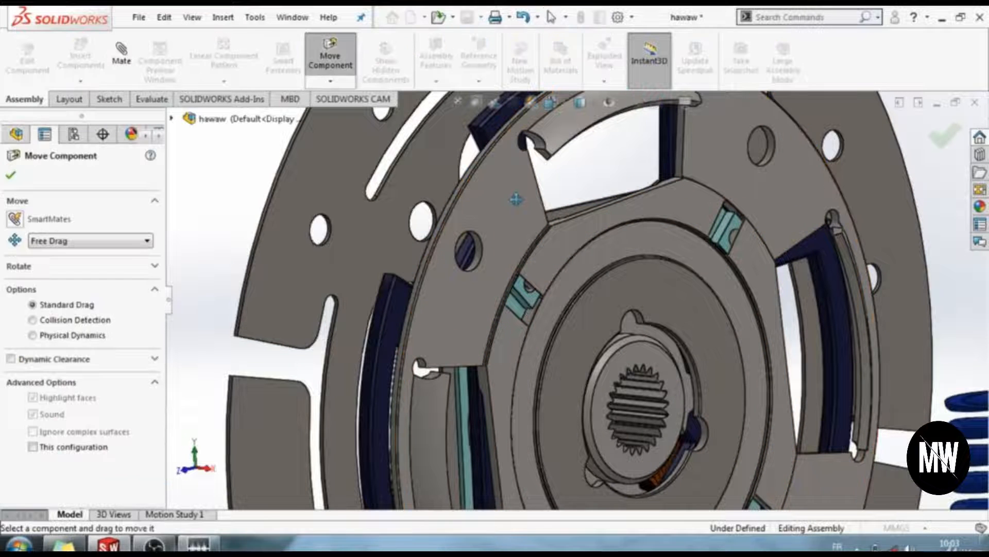
pyautogui.moveTo(518, 193); pyautogui.dragTo(531, 184)
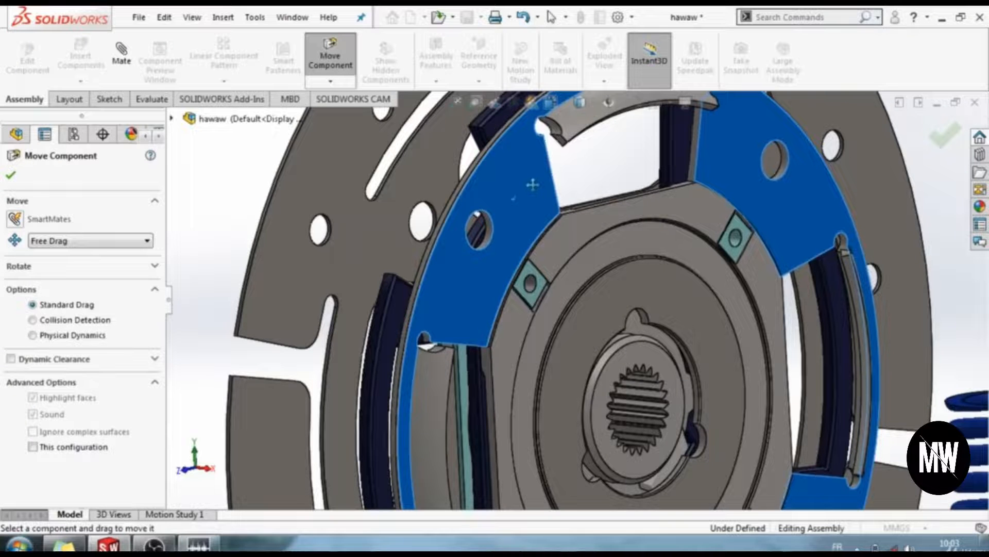
pyautogui.scroll(-6, 533, 274)
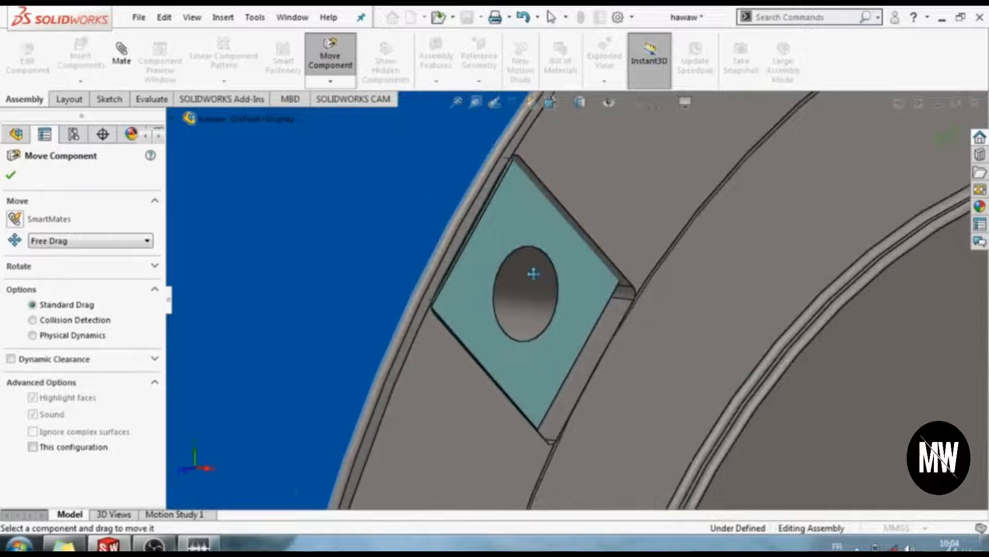
pyautogui.scroll(5, 532, 273)
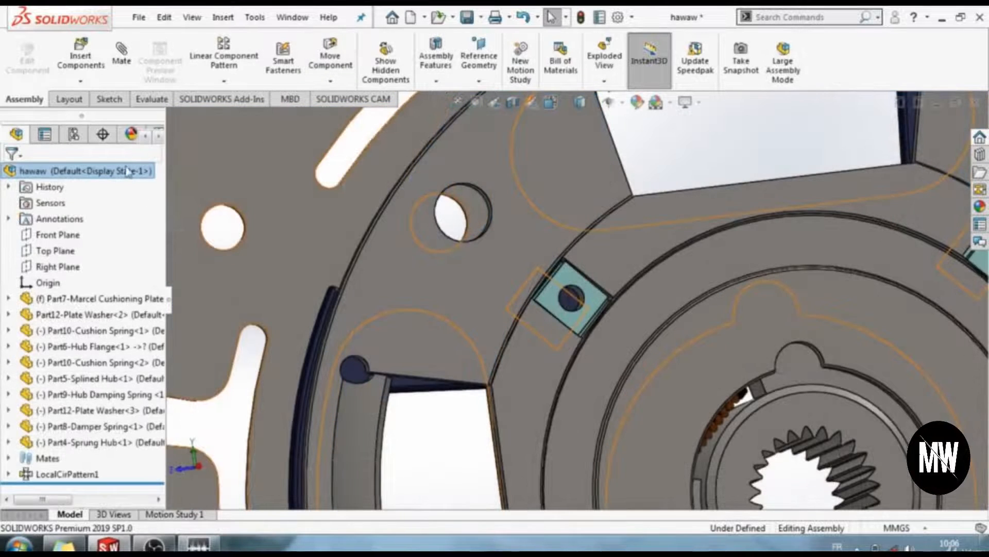
# Start a centered Width mate and select two opposite side faces of the plate washer's square teal tab as width selections.
pyautogui.click(122, 54)
pyautogui.scroll(-2, 157, 313)
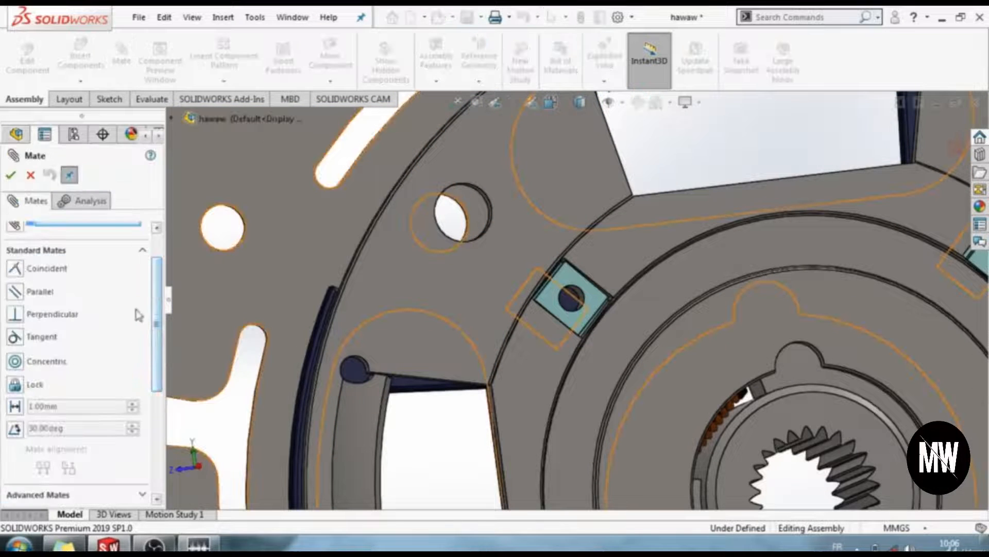
pyautogui.click(54, 252)
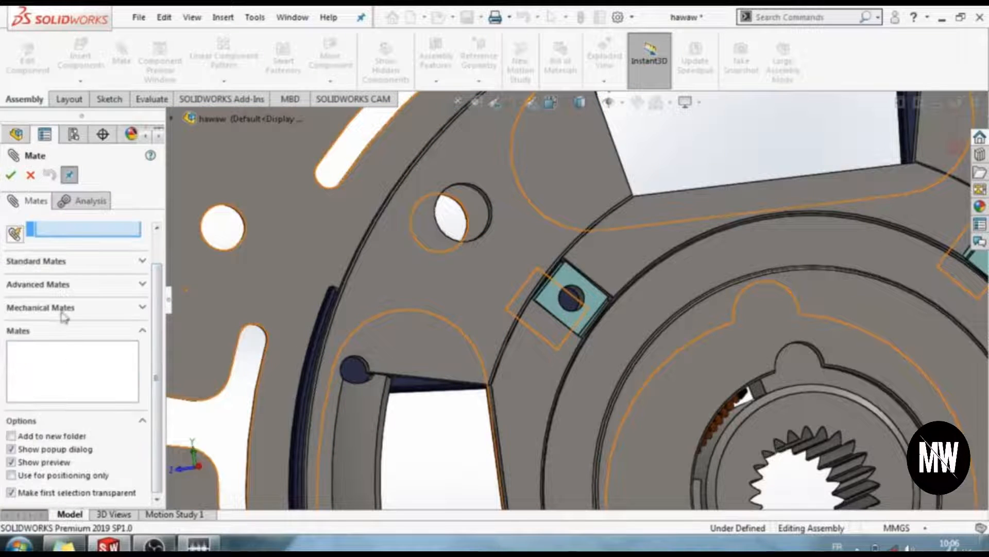
pyautogui.click(45, 285)
pyautogui.click(36, 348)
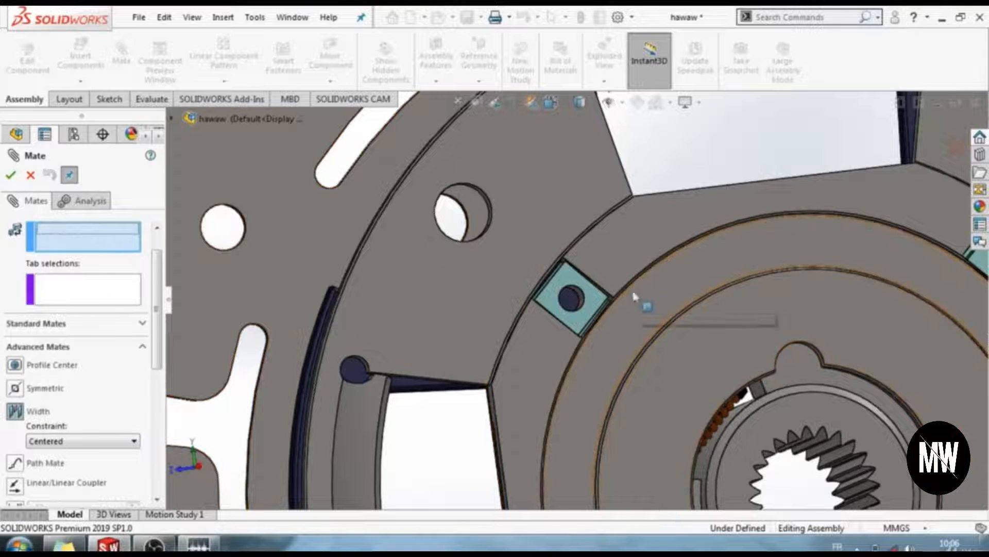
pyautogui.scroll(-5, 577, 300)
pyautogui.scroll(-2, 583, 306)
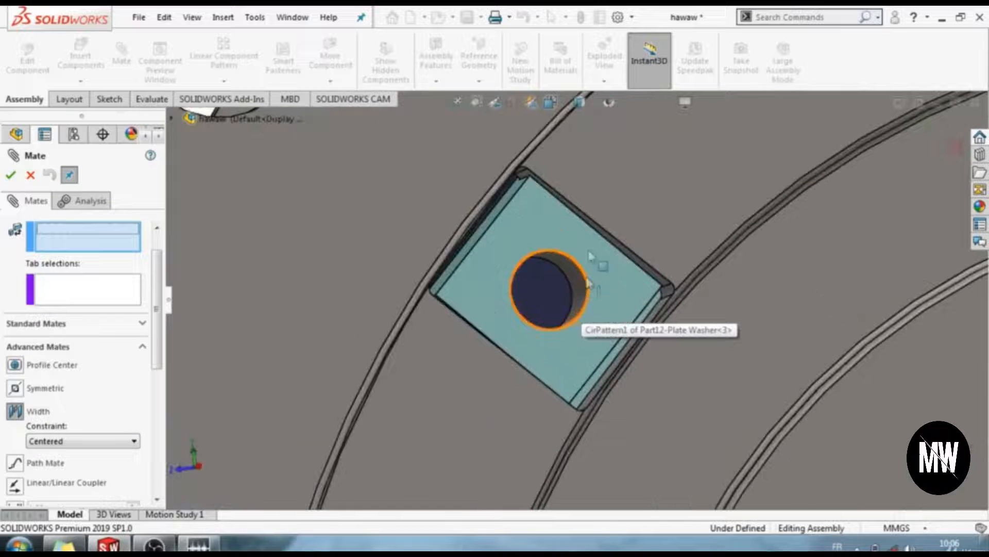
pyautogui.scroll(-2, 591, 235)
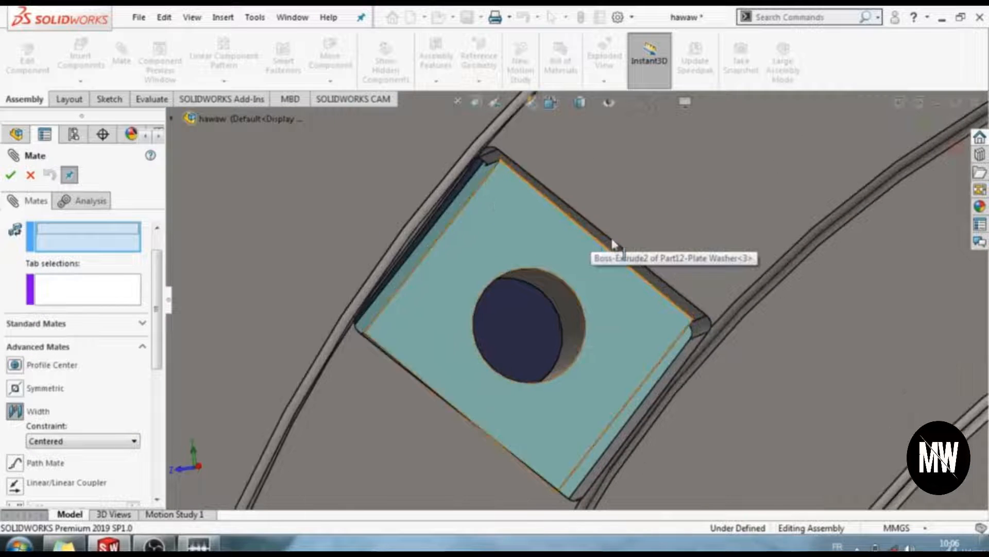
pyautogui.scroll(-1, 611, 238)
pyautogui.moveTo(582, 266); pyautogui.dragTo(561, 292, button='middle')
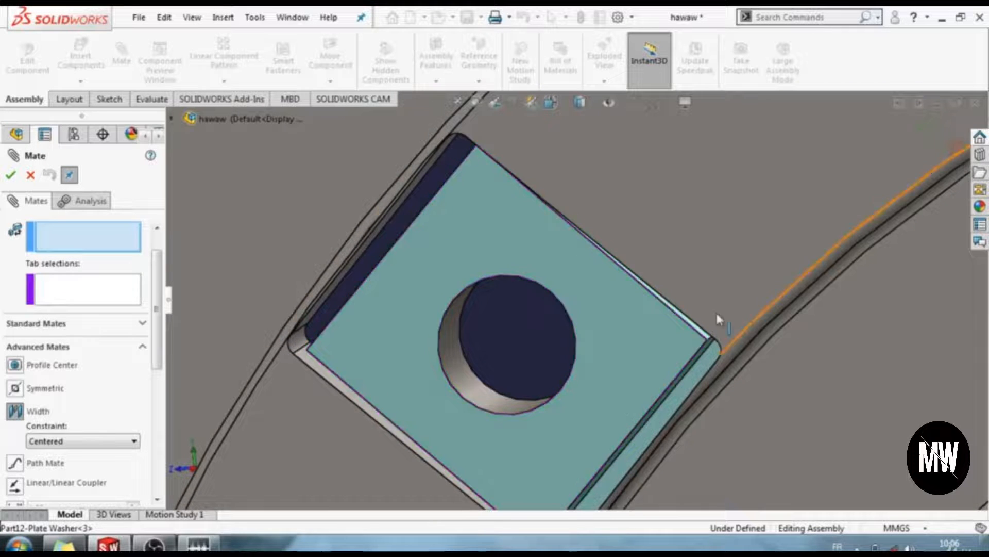
pyautogui.scroll(-4, 712, 336)
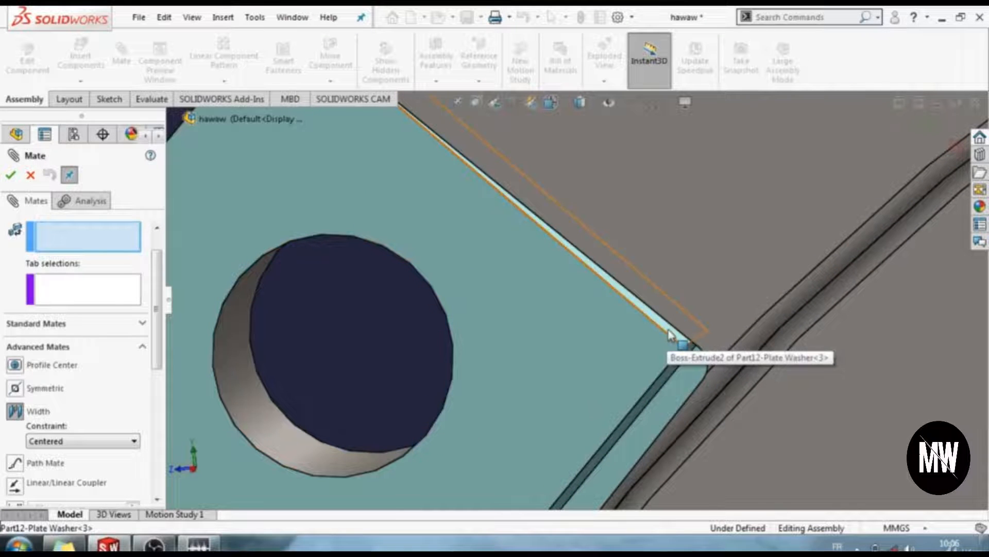
pyautogui.click(669, 335)
pyautogui.scroll(3, 593, 304)
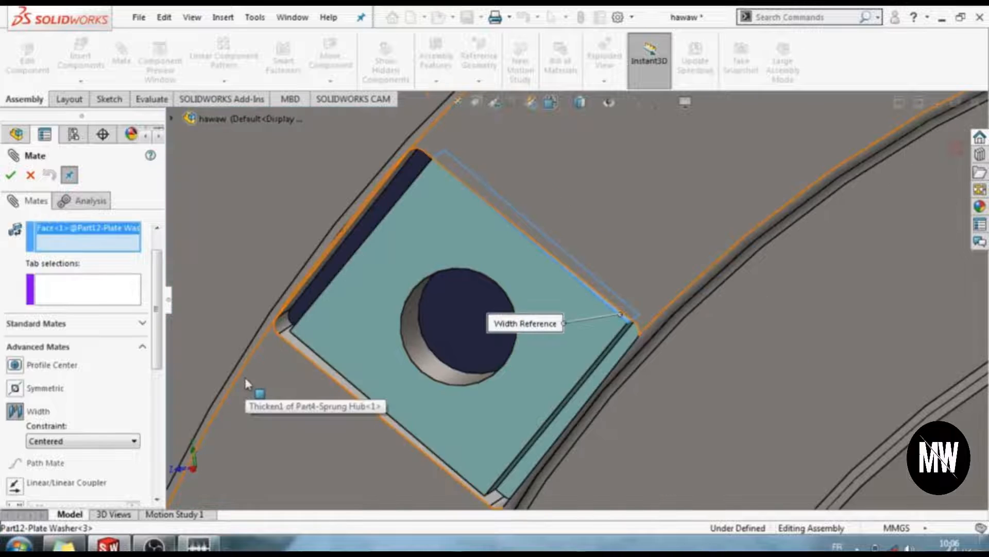
pyautogui.moveTo(255, 377); pyautogui.dragTo(268, 340, button='middle')
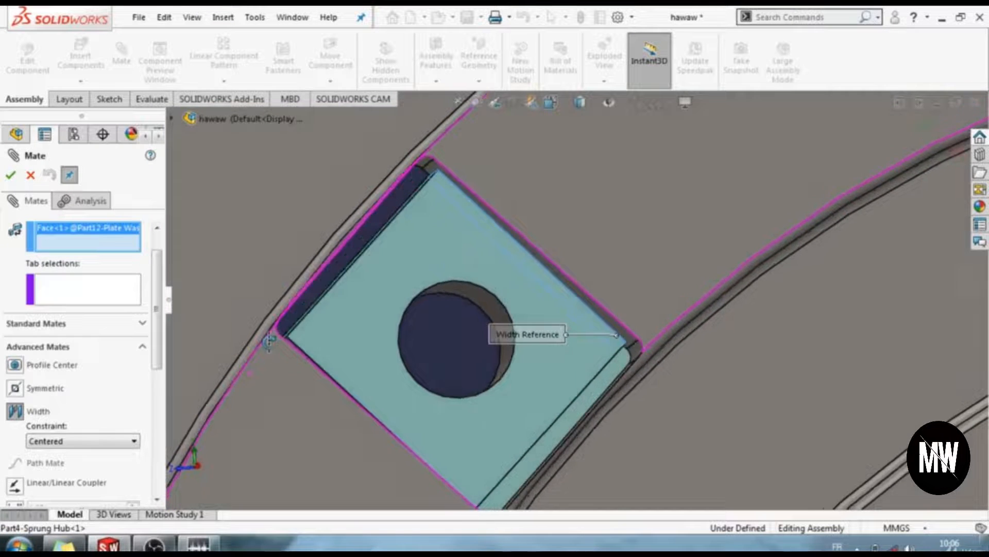
pyautogui.scroll(-5, 238, 360)
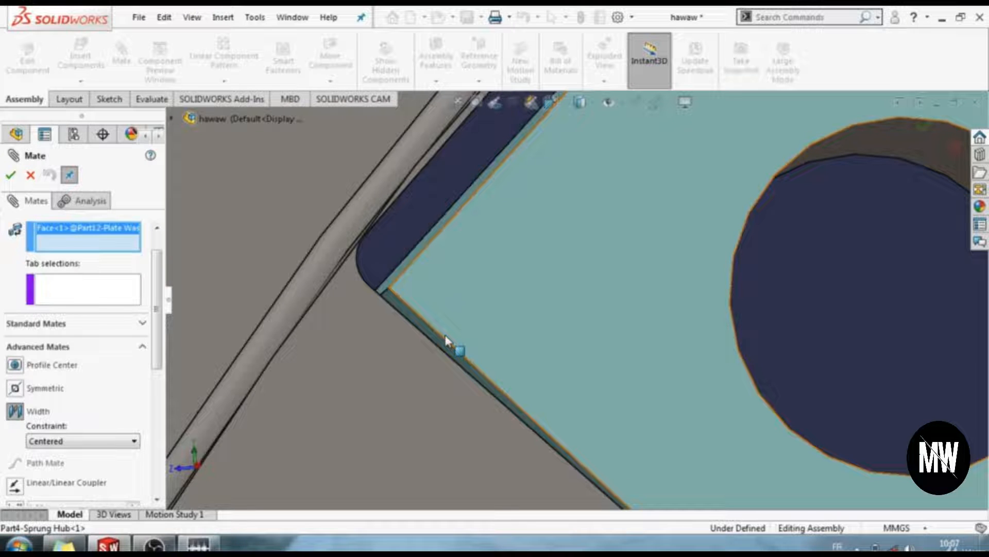
pyautogui.click(424, 333)
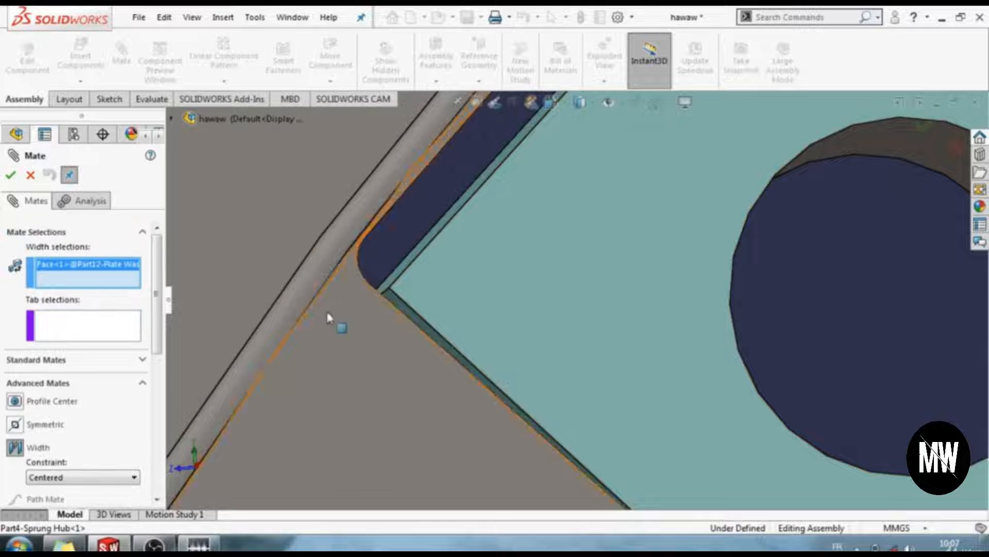
pyautogui.click(398, 308)
# Use the two matching side faces of the sprung hub's square slot as tab selections and accept the centered Width mate.
pyautogui.scroll(4, 598, 351)
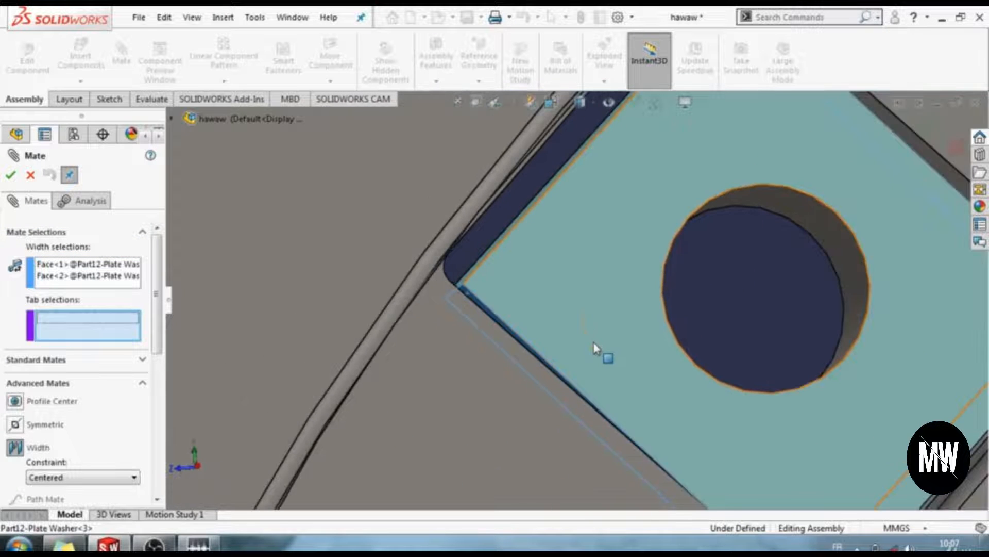
pyautogui.scroll(2, 586, 310)
pyautogui.scroll(-1, 756, 196)
pyautogui.moveTo(756, 191); pyautogui.dragTo(805, 179, button='middle')
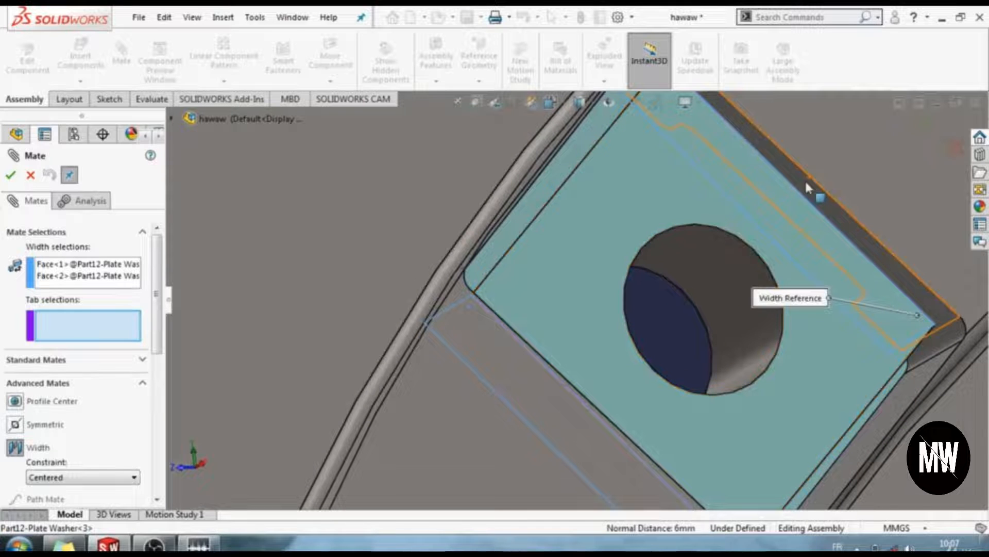
pyautogui.click(805, 180)
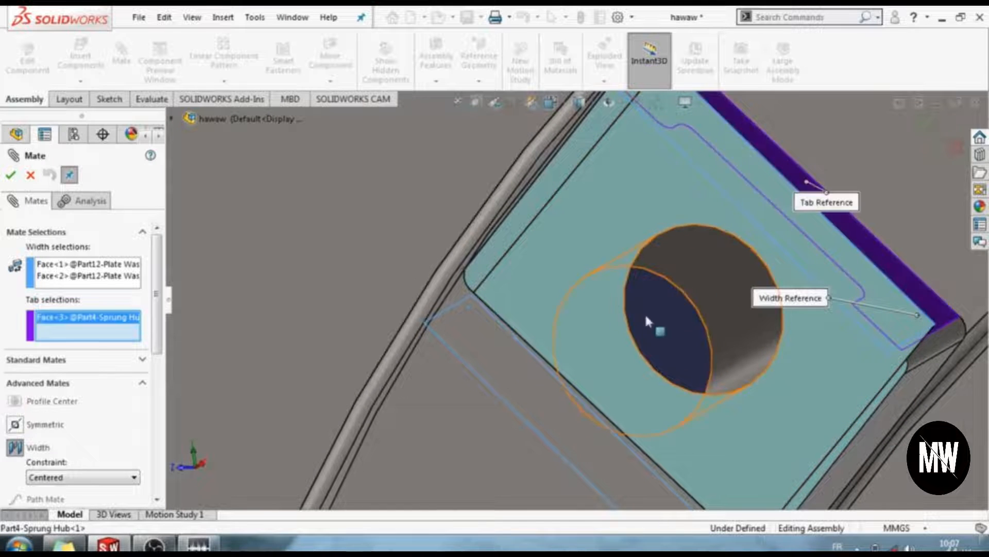
pyautogui.scroll(-2, 599, 322)
pyautogui.scroll(3, 598, 319)
pyautogui.moveTo(601, 323); pyautogui.dragTo(540, 372, button='middle')
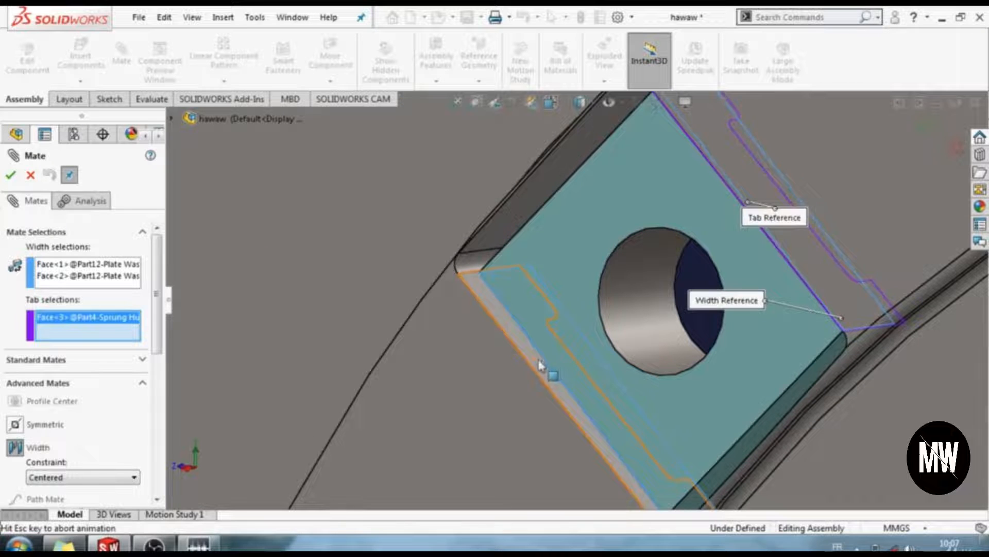
pyautogui.click(539, 365)
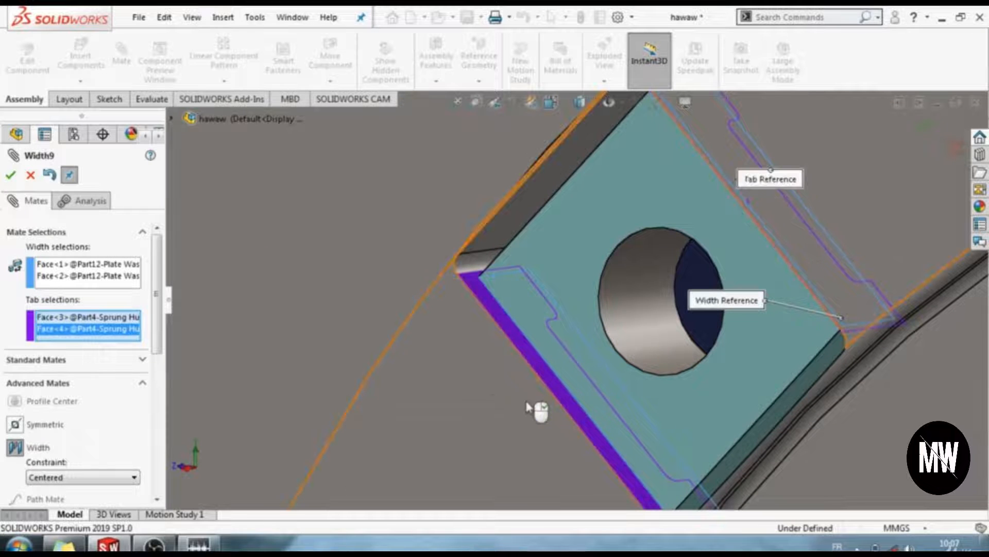
pyautogui.click(11, 177)
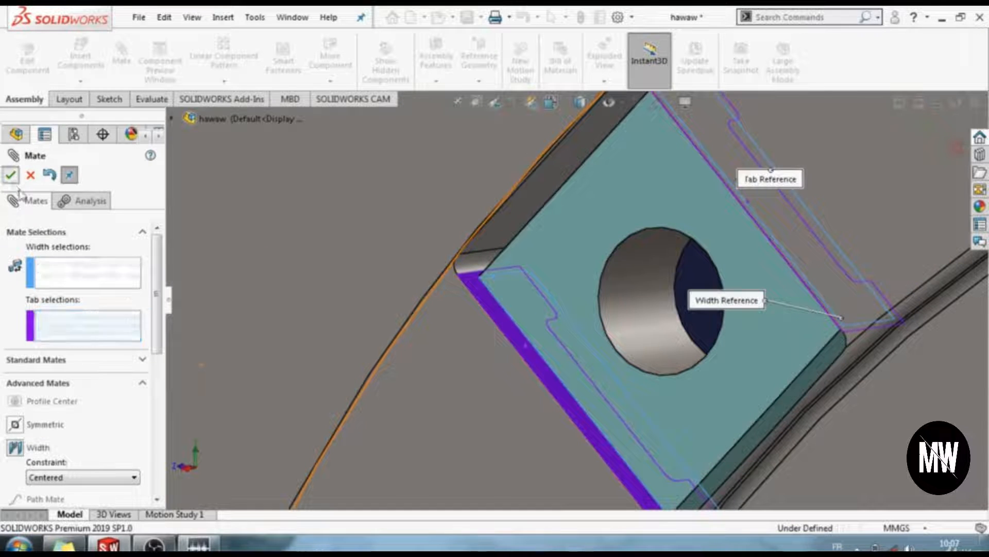
# Start a centered Width mate and select the two flat end faces of the blue damper spring as width selections.
pyautogui.scroll(-1, 543, 252)
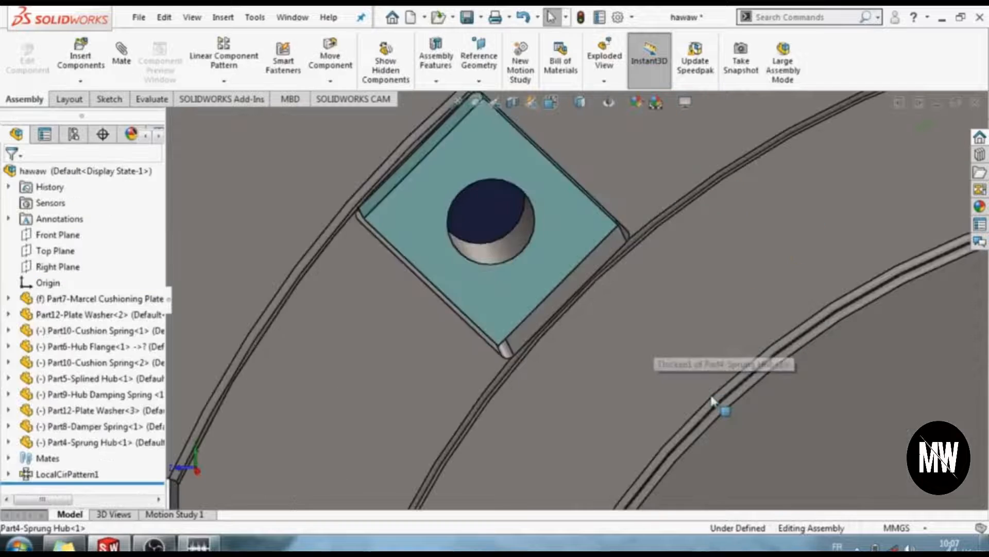
pyautogui.scroll(6, 713, 401)
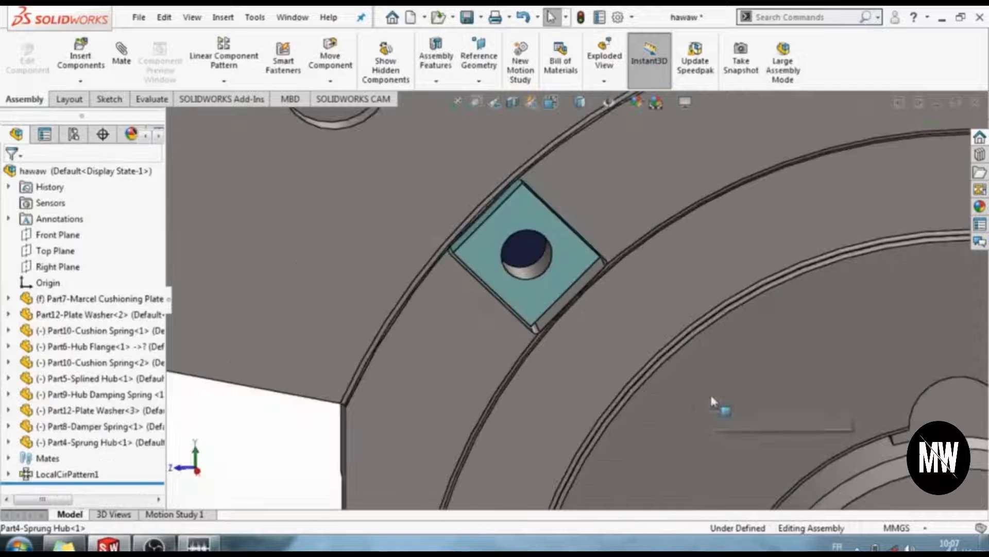
pyautogui.scroll(3, 631, 392)
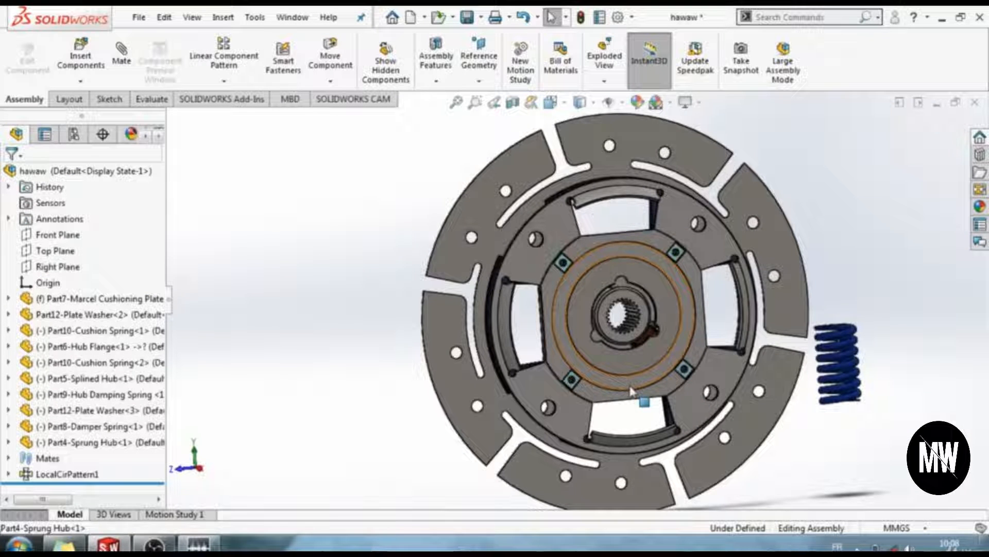
pyautogui.scroll(-2, 631, 392)
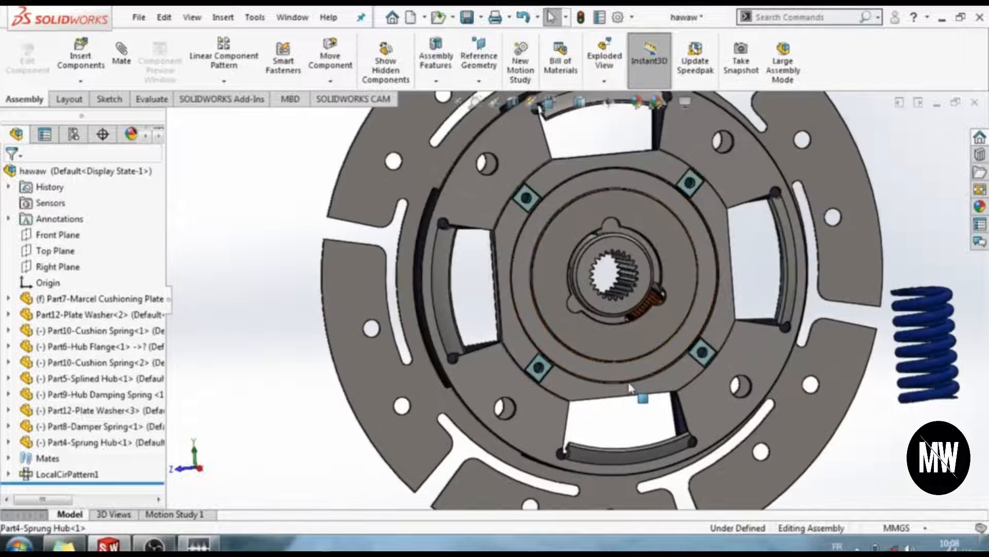
pyautogui.scroll(2, 628, 382)
pyautogui.moveTo(627, 383); pyautogui.dragTo(706, 365, button='middle')
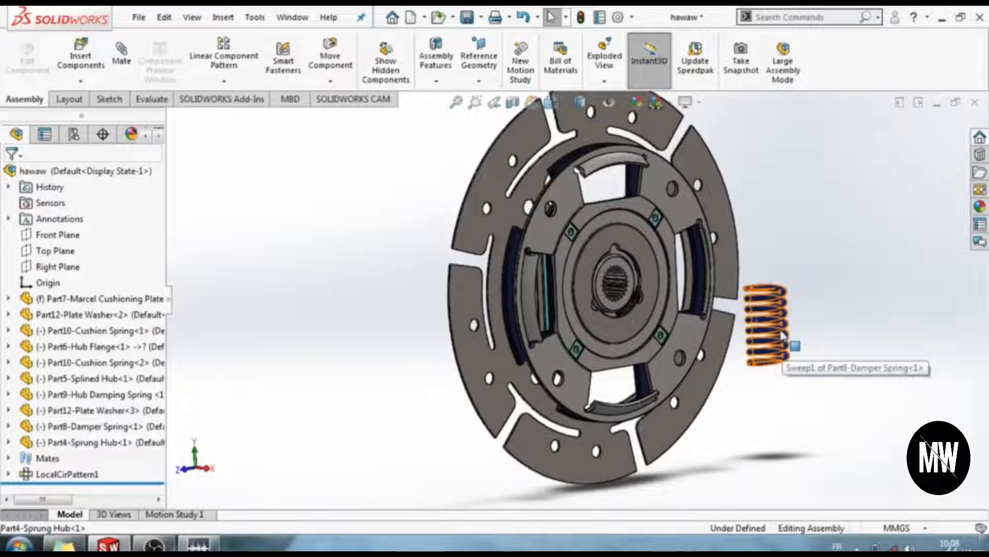
pyautogui.scroll(-4, 680, 384)
pyautogui.scroll(2, 679, 384)
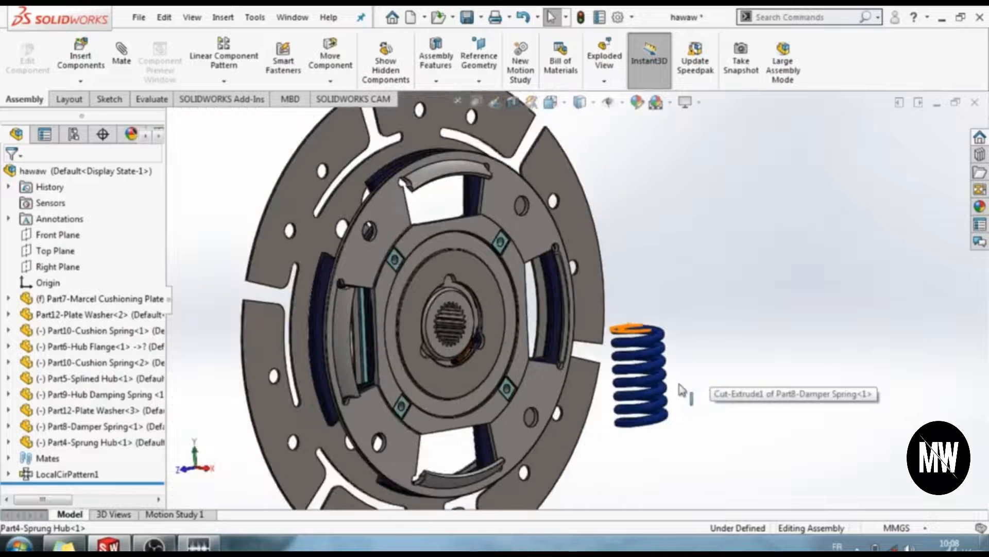
pyautogui.click(122, 61)
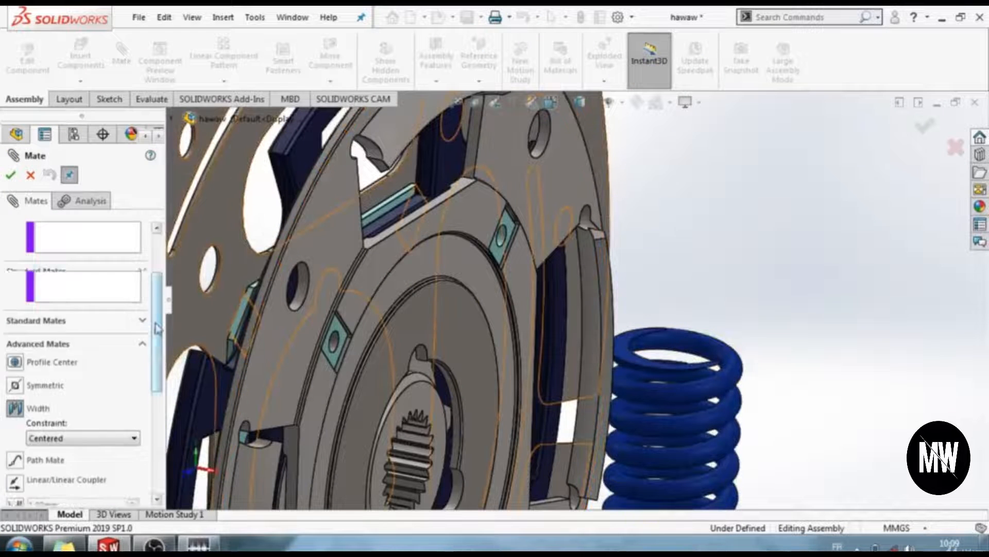
pyautogui.click(631, 360)
pyautogui.scroll(-2, 728, 459)
pyautogui.scroll(5, 724, 458)
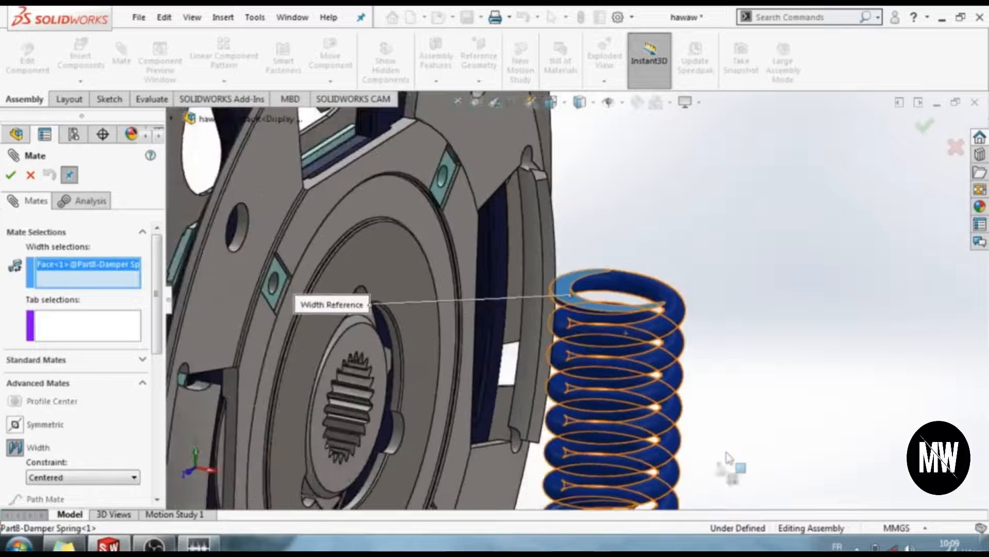
pyautogui.moveTo(656, 486); pyautogui.dragTo(595, 482, button='middle')
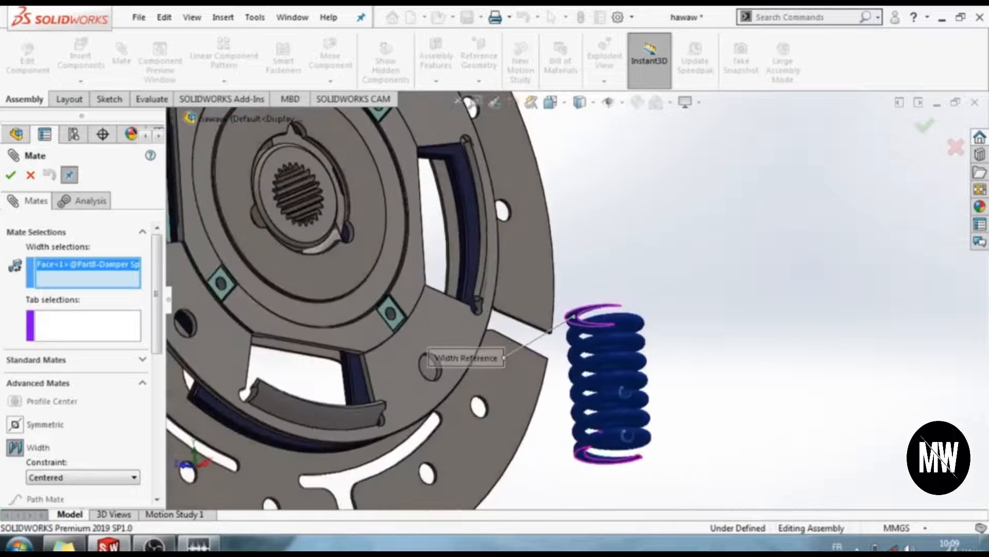
pyautogui.scroll(-2, 595, 469)
pyautogui.click(556, 357)
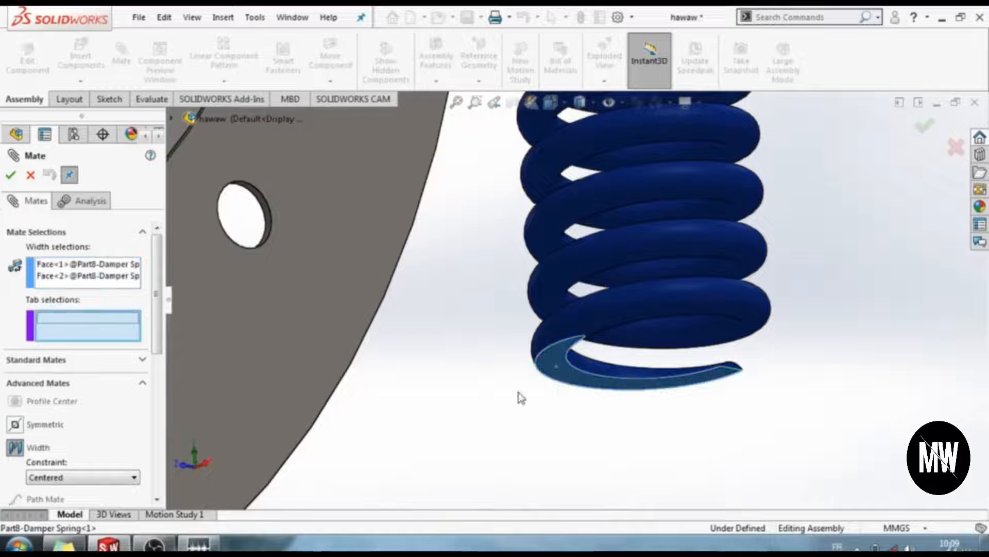
# Use the two opposing side faces of a hub flange window as tab selections and accept the damper spring's centered Width mate.
pyautogui.scroll(2, 523, 363)
pyautogui.scroll(4, 519, 352)
pyautogui.scroll(-5, 586, 262)
pyautogui.moveTo(556, 256); pyautogui.dragTo(577, 243, button='middle')
pyautogui.click(576, 239)
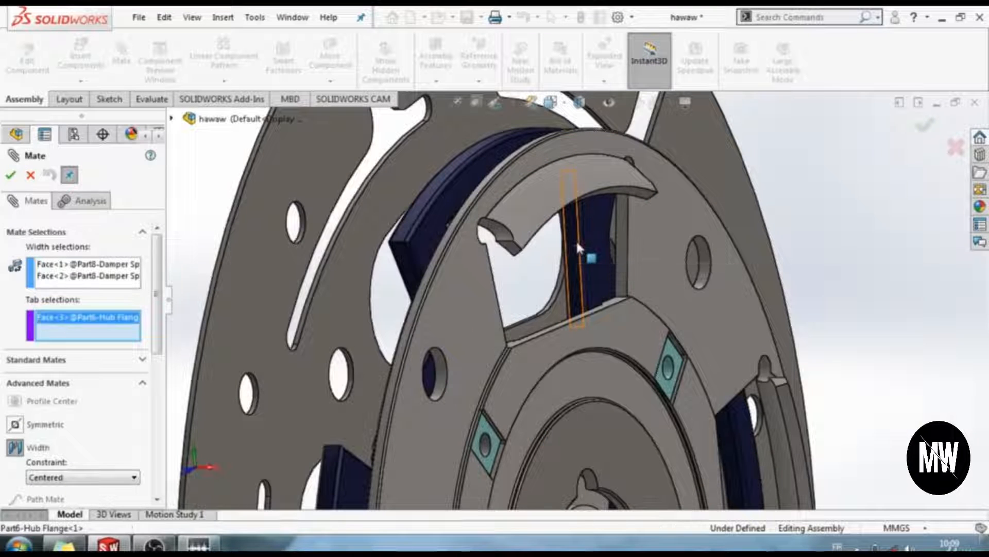
pyautogui.moveTo(511, 297); pyautogui.dragTo(443, 328, button='middle')
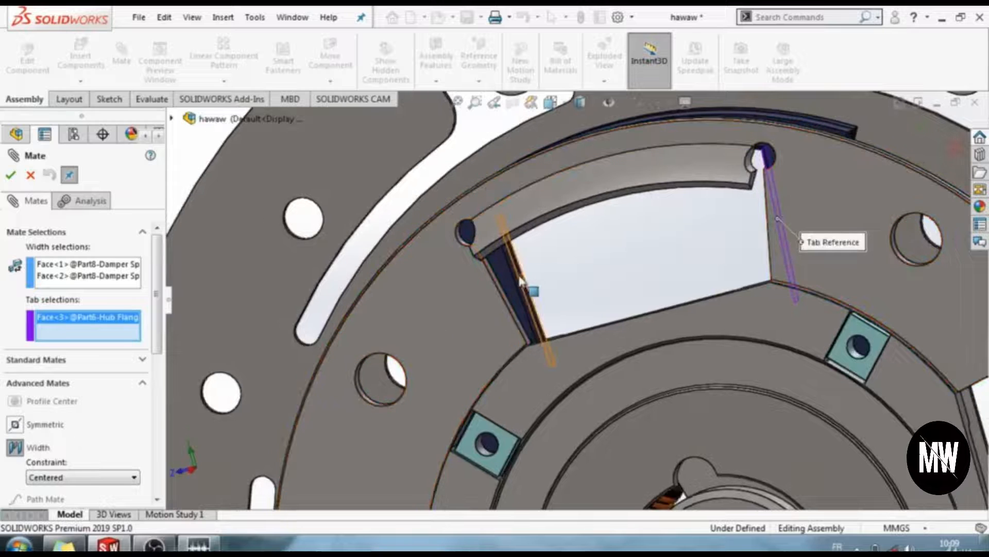
pyautogui.scroll(-4, 517, 278)
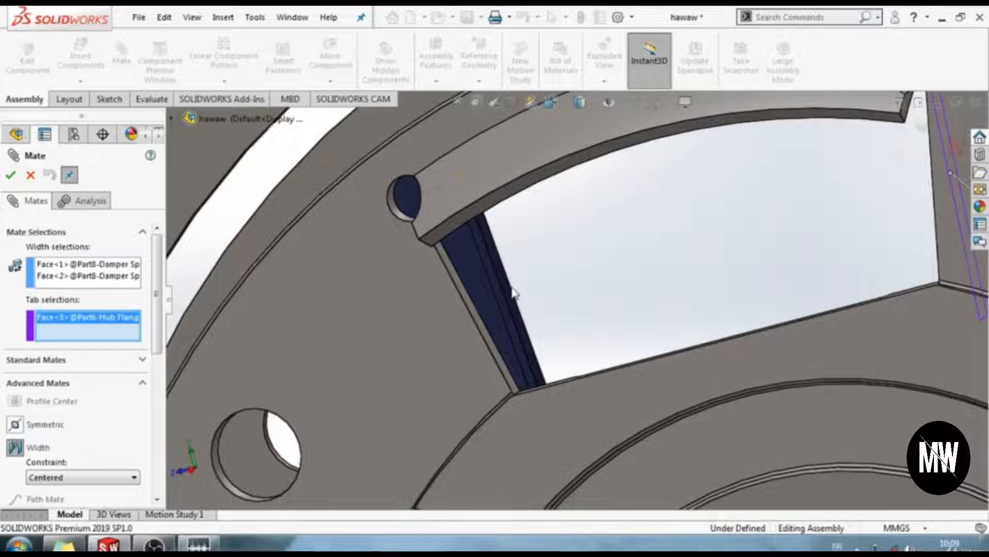
pyautogui.moveTo(566, 314); pyautogui.dragTo(559, 316, button='middle')
pyautogui.click(607, 279)
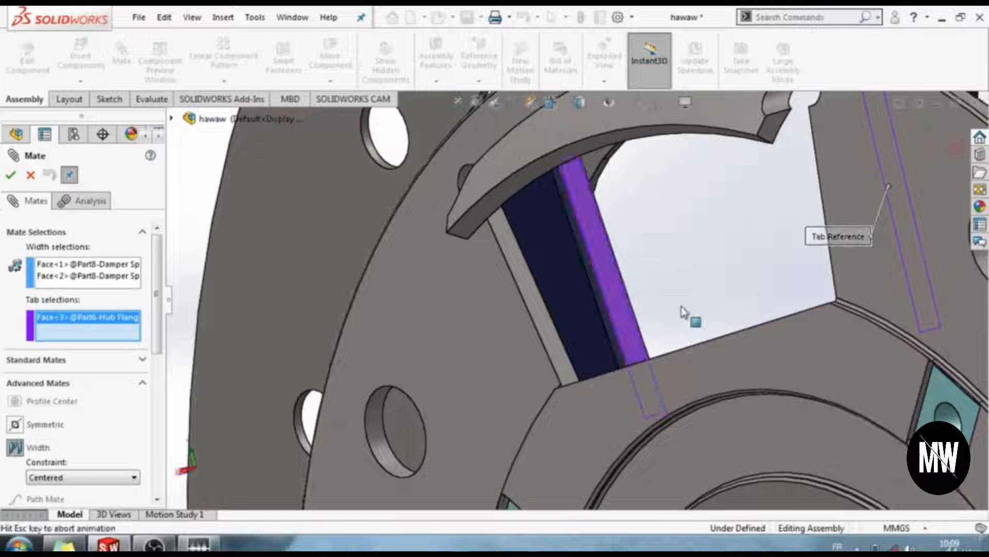
pyautogui.click(683, 312)
pyautogui.scroll(5, 688, 310)
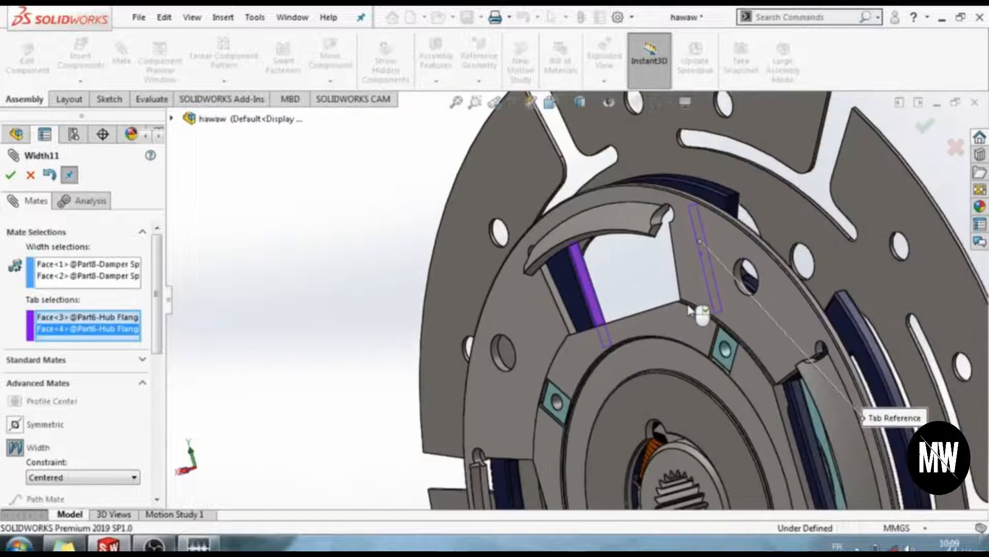
pyautogui.click(10, 175)
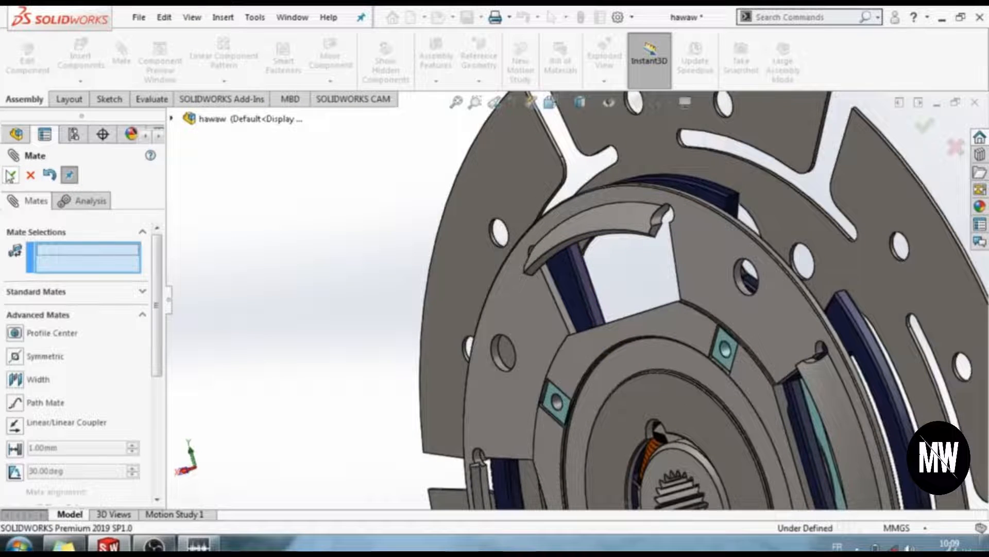
# Add a Tangent mate between the damper spring's coil face and the inner edge of the sprung hub's window.
pyautogui.scroll(5, 502, 355)
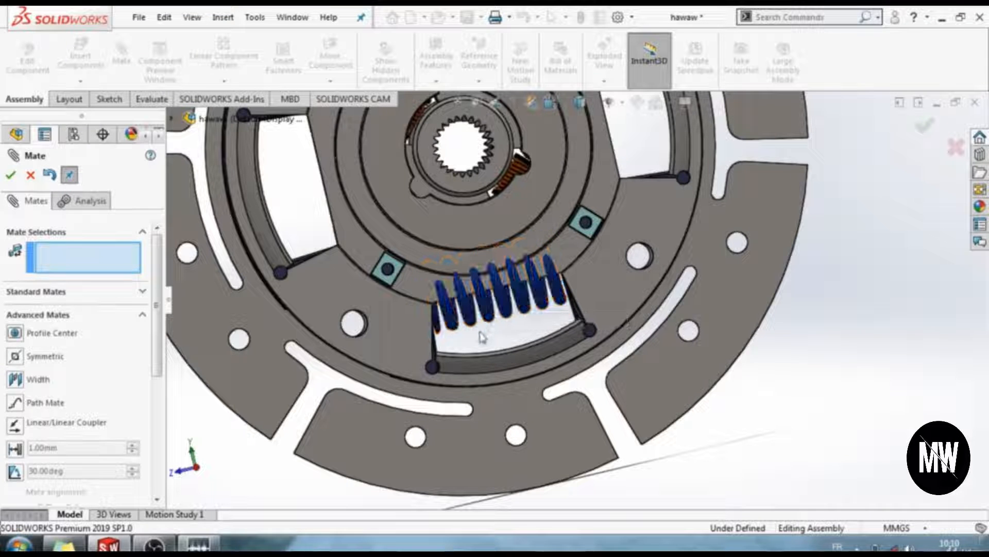
pyautogui.moveTo(482, 337); pyautogui.dragTo(472, 379, button='middle')
pyautogui.scroll(-4, 454, 371)
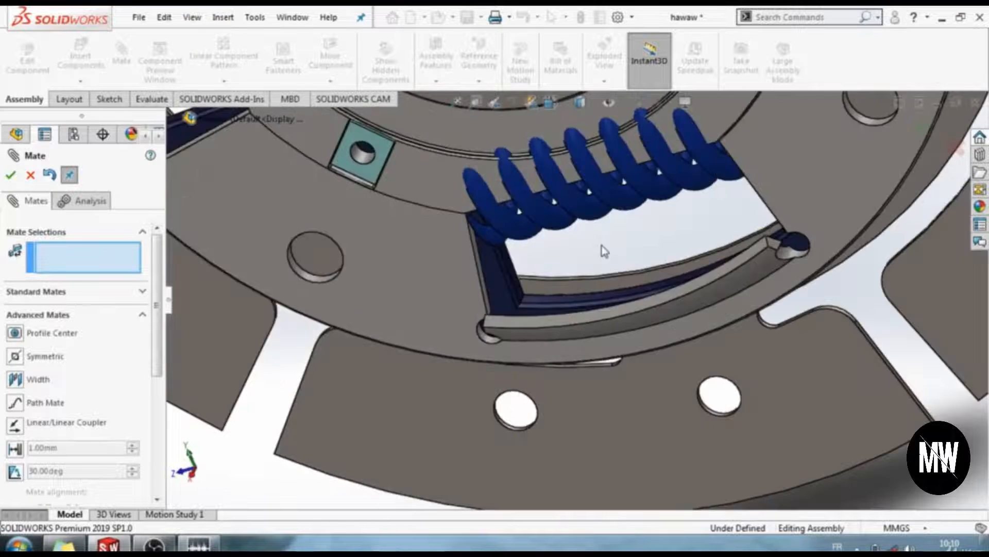
pyautogui.click(608, 204)
pyautogui.scroll(3, 613, 232)
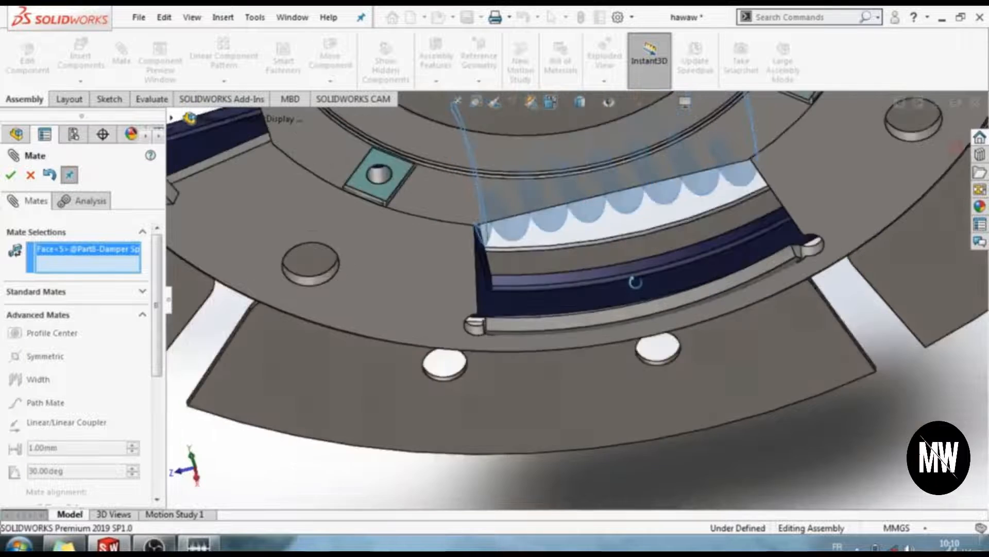
pyautogui.moveTo(613, 232); pyautogui.dragTo(613, 268, button='middle')
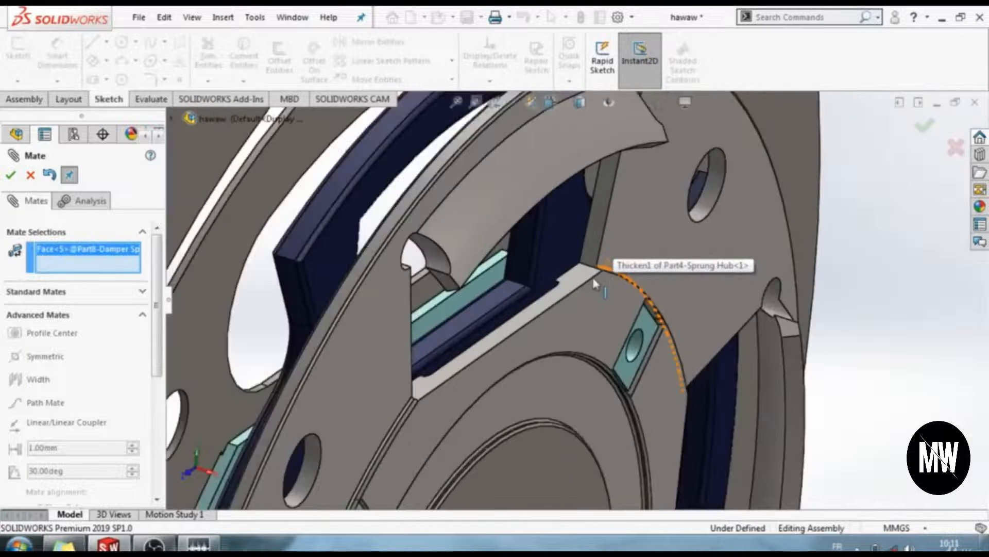
pyautogui.scroll(2, 598, 273)
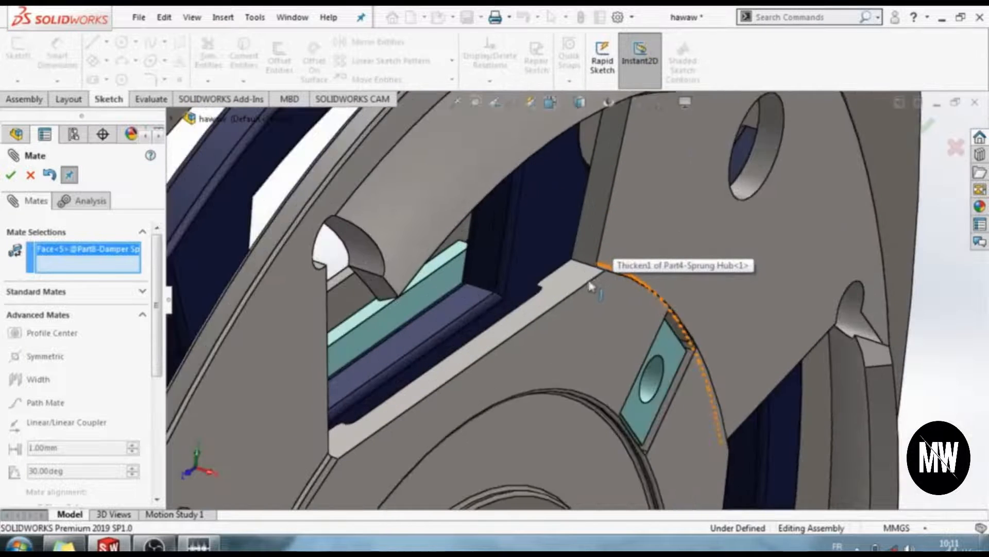
pyautogui.click(552, 277)
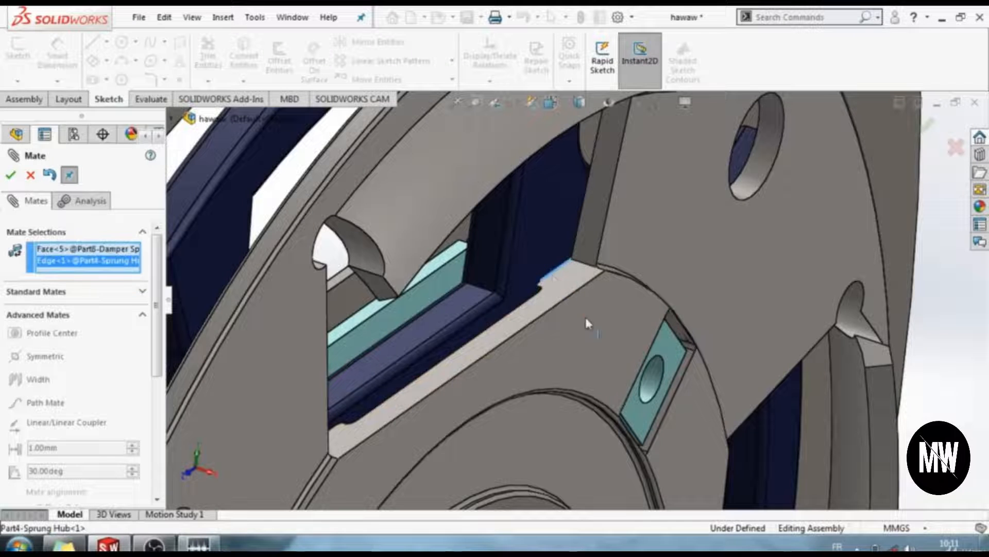
pyautogui.scroll(-5, 593, 336)
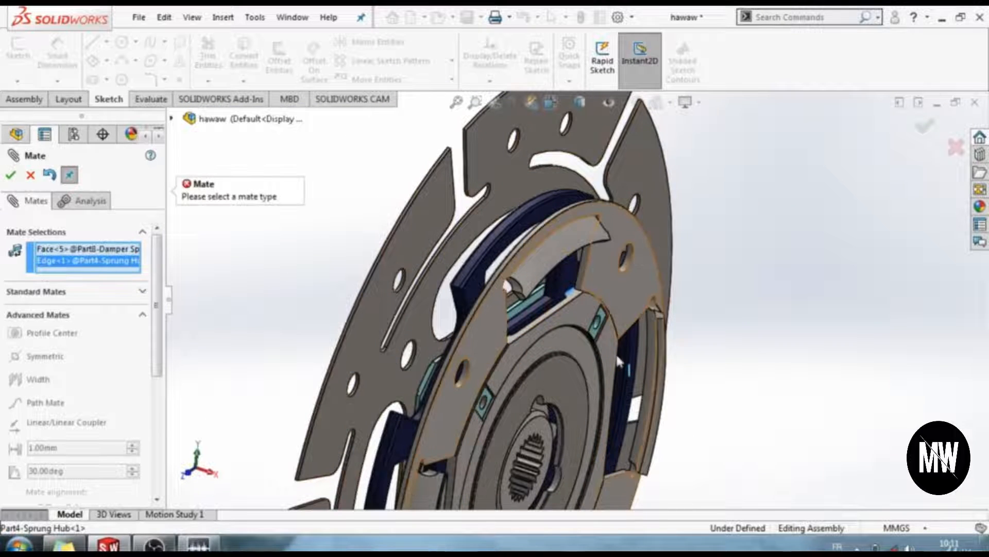
pyautogui.click(45, 291)
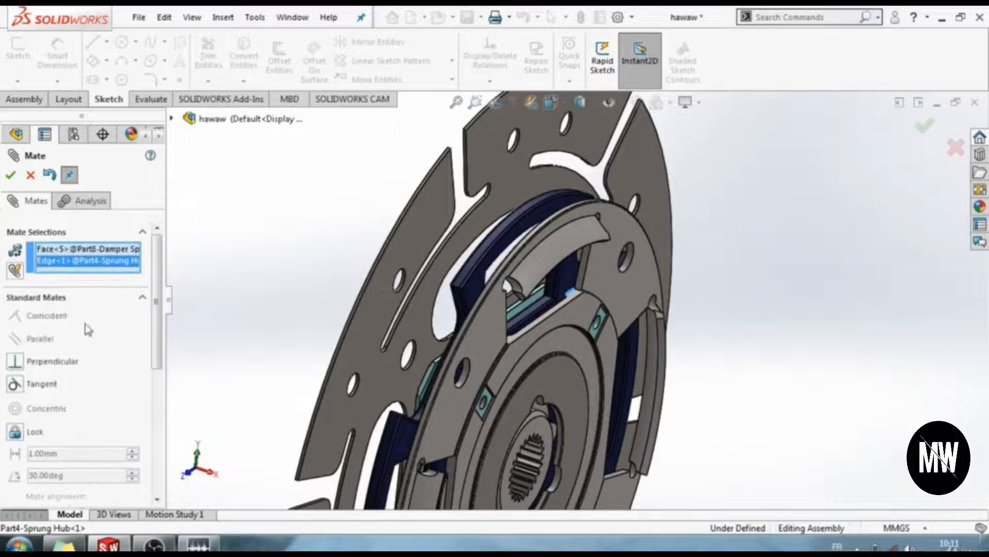
pyautogui.click(396, 413)
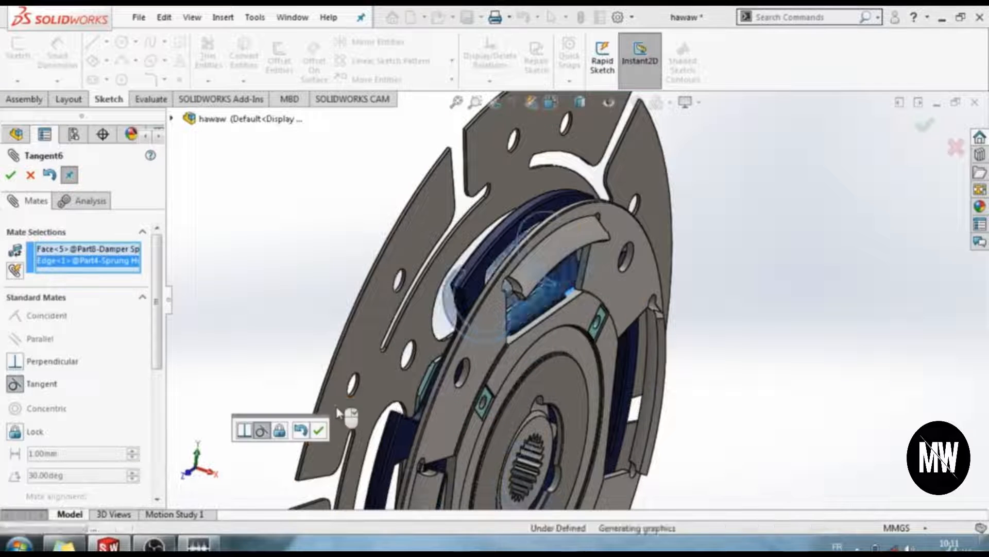
pyautogui.click(11, 175)
pyautogui.scroll(-3, 585, 356)
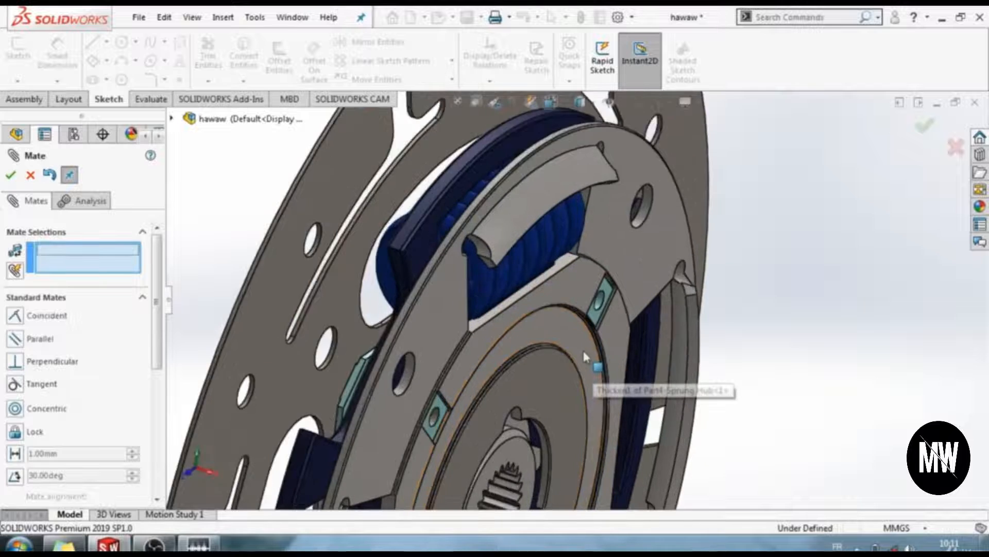
# Circular-pattern the damper spring around the sprung hub's outer circular edge with 4 equally spaced instances over 360 degrees.
pyautogui.scroll(5, 584, 352)
pyautogui.moveTo(683, 435); pyautogui.dragTo(684, 386, button='middle')
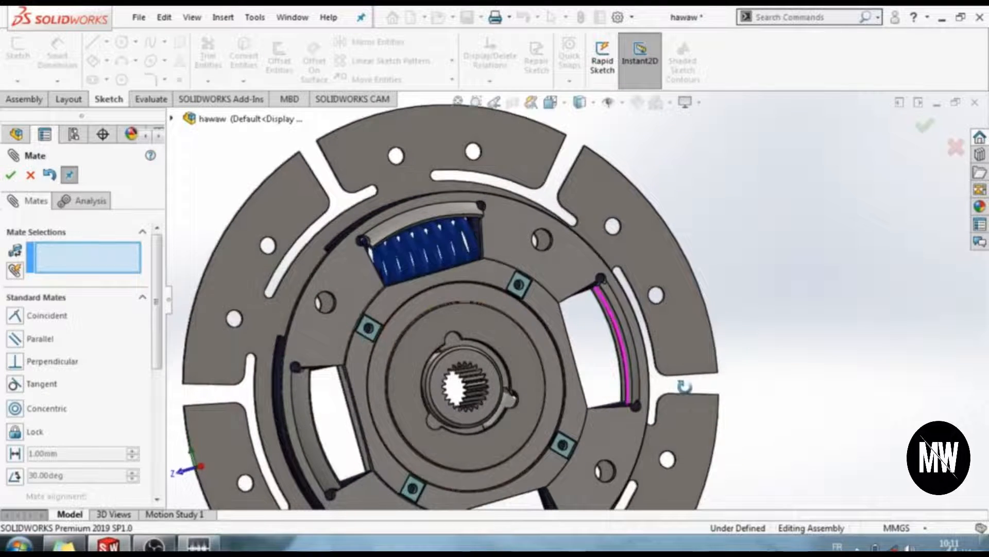
pyautogui.scroll(-2, 353, 386)
pyautogui.scroll(4, 437, 404)
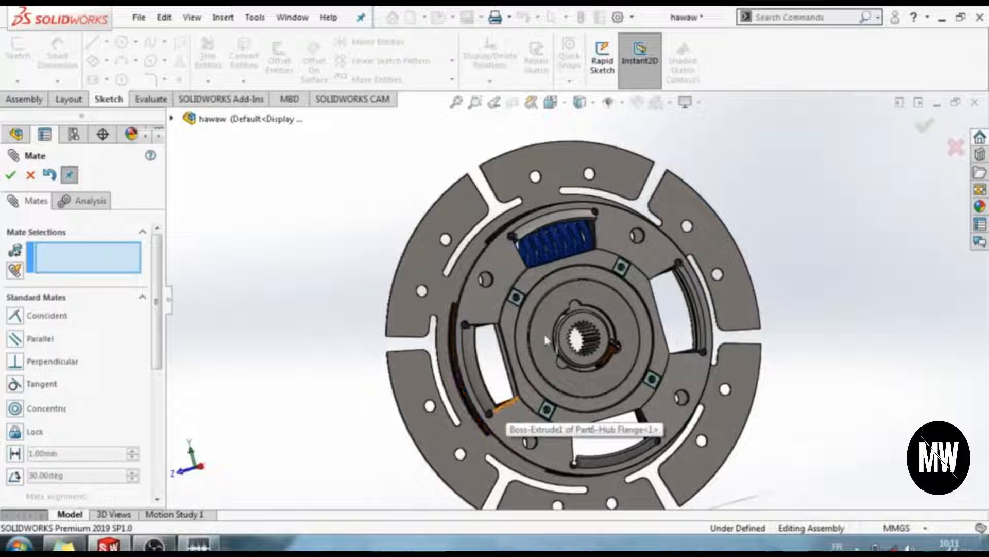
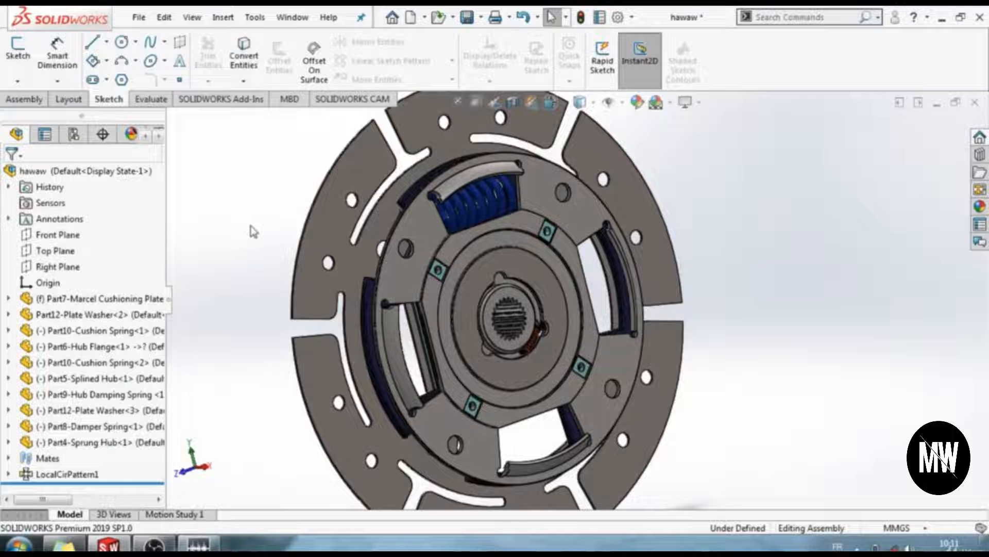
pyautogui.click(42, 102)
pyautogui.click(224, 81)
pyautogui.click(246, 116)
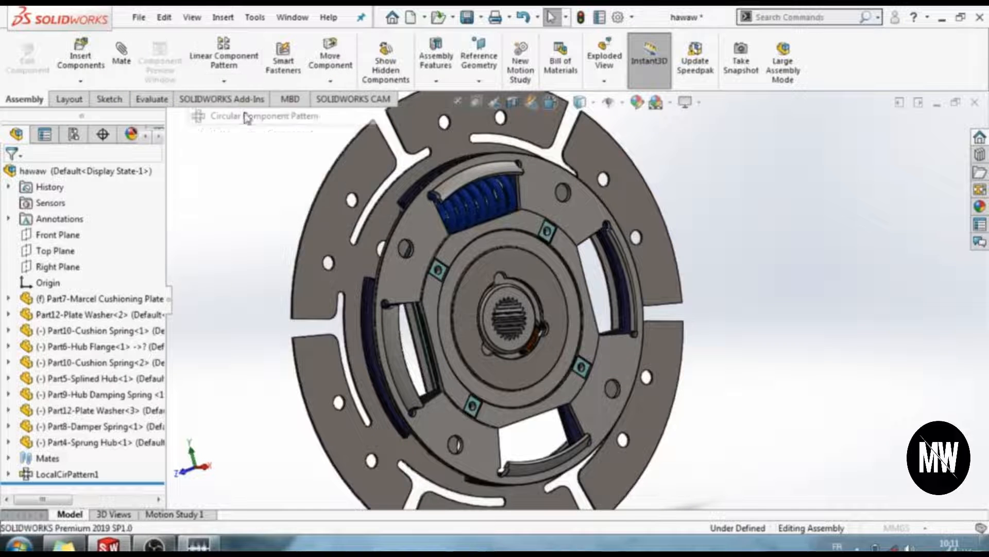
pyautogui.click(485, 211)
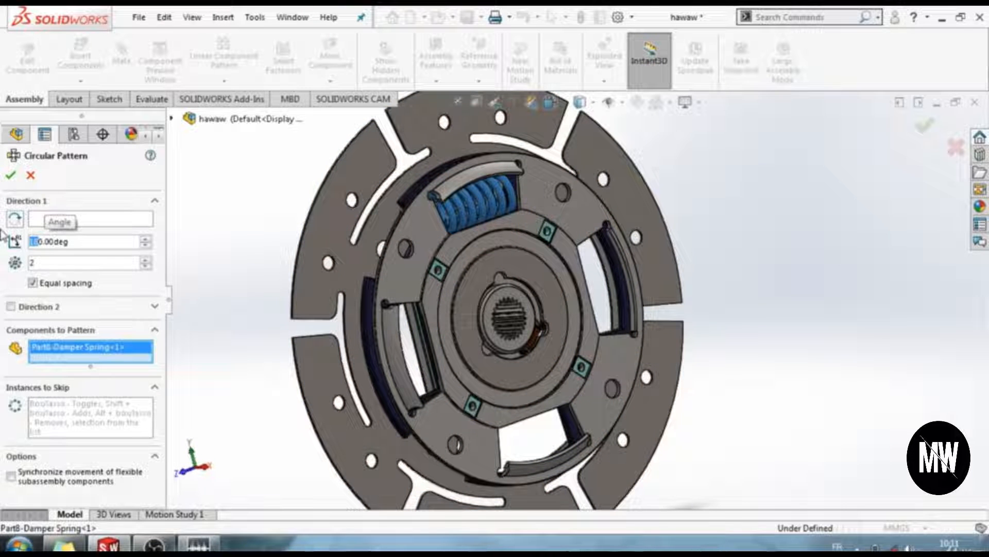
pyautogui.write('36')
pyautogui.click(44, 267)
pyautogui.write('4')
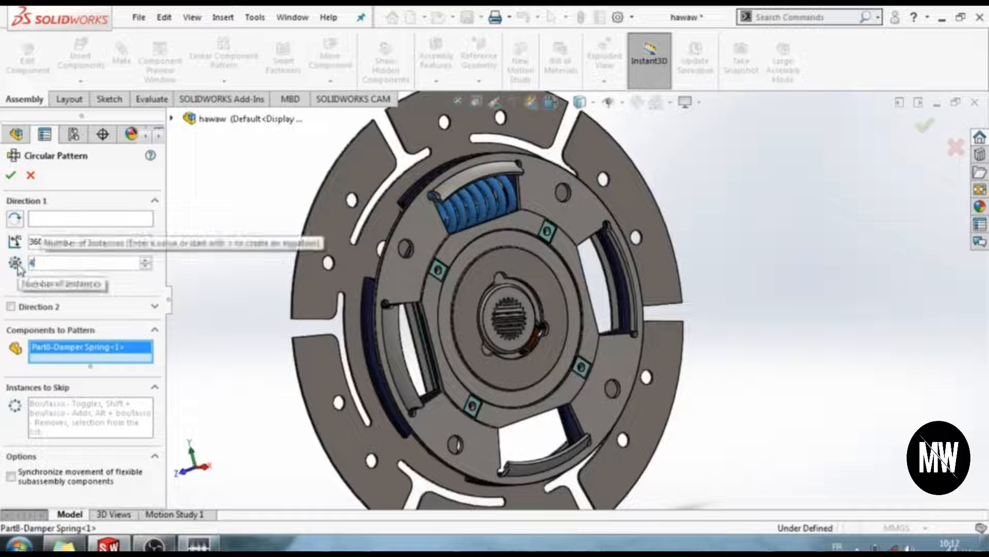
pyautogui.click(103, 220)
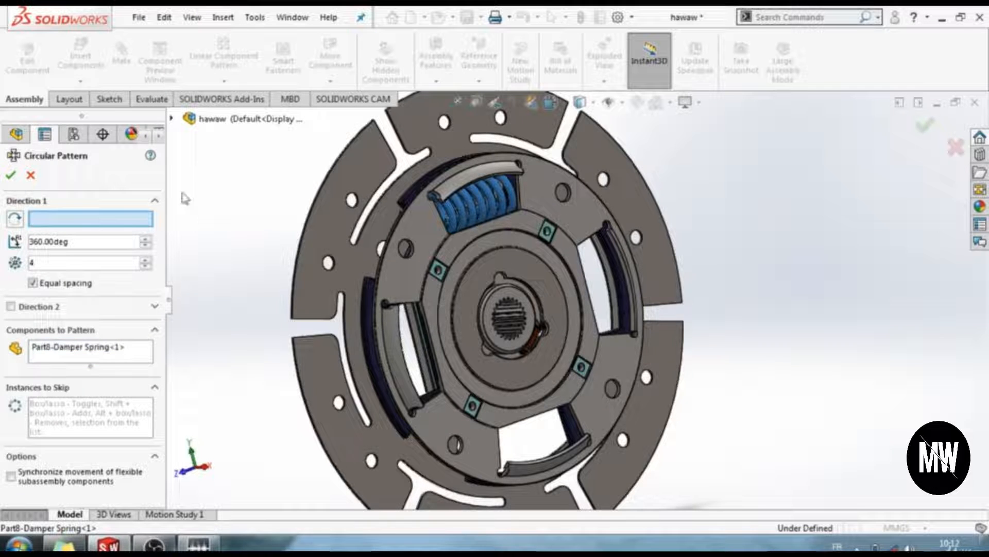
pyautogui.click(402, 233)
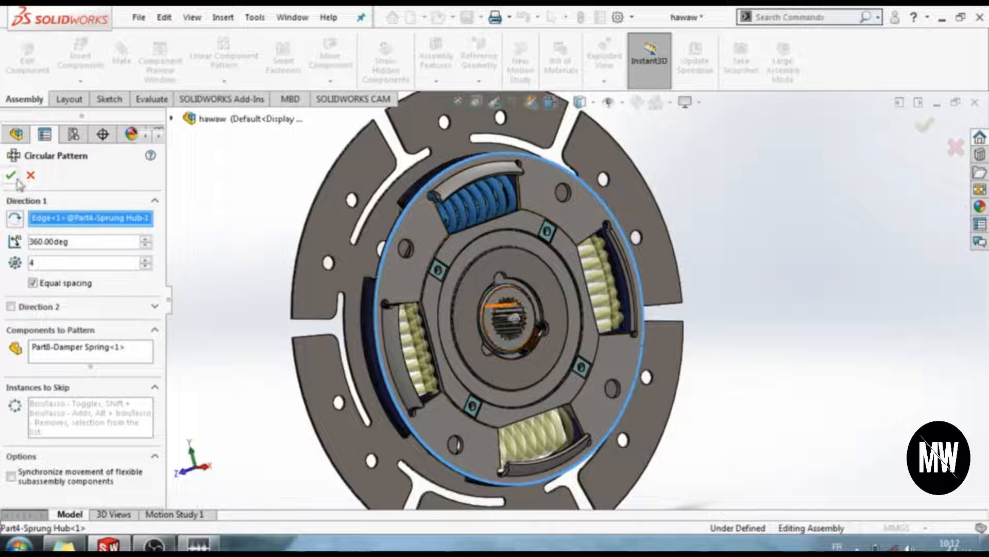
pyautogui.press('Return')
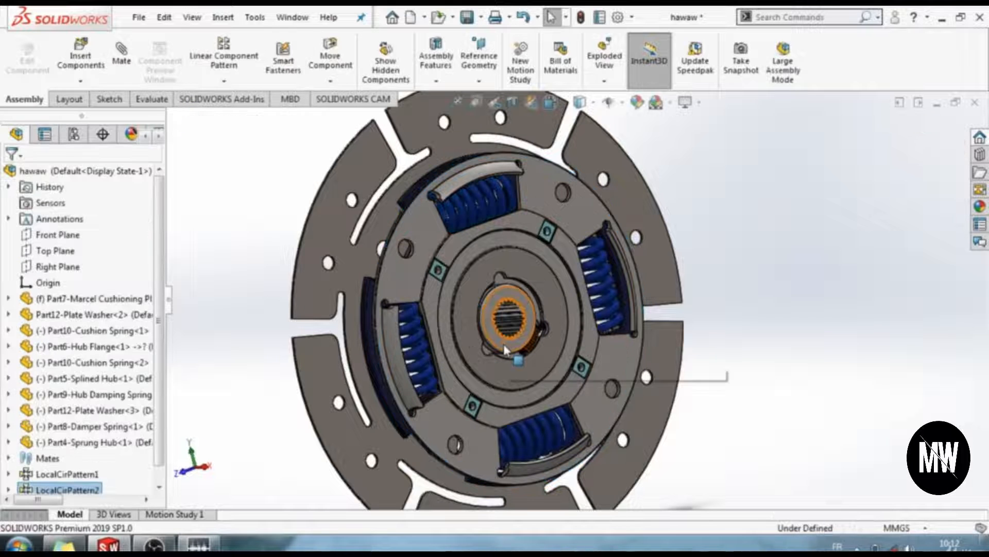
# Save the assembly with the patterned damper springs.
pyautogui.scroll(-3, 504, 348)
pyautogui.scroll(3, 504, 346)
pyautogui.scroll(-3, 597, 311)
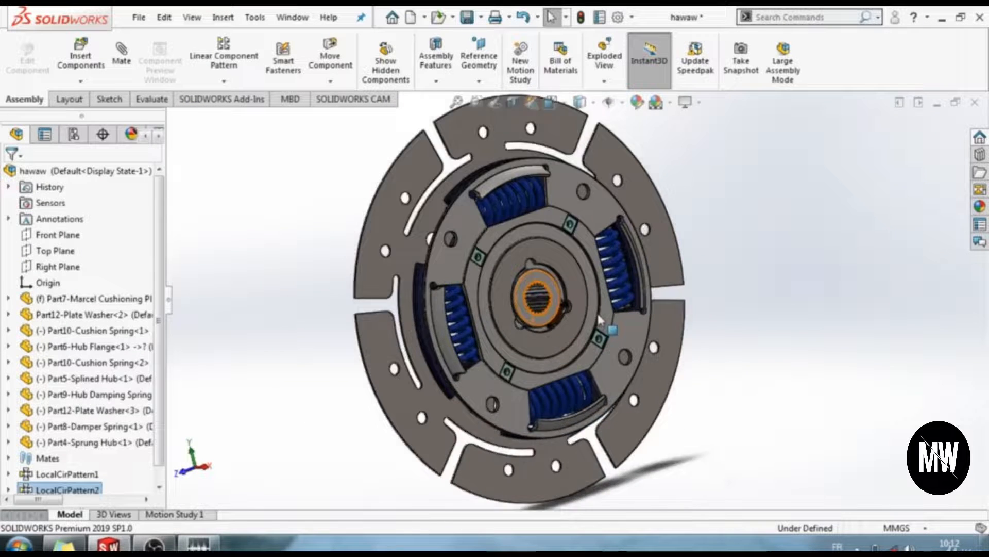
pyautogui.scroll(3, 598, 307)
pyautogui.hotkey('ctrl', 's')
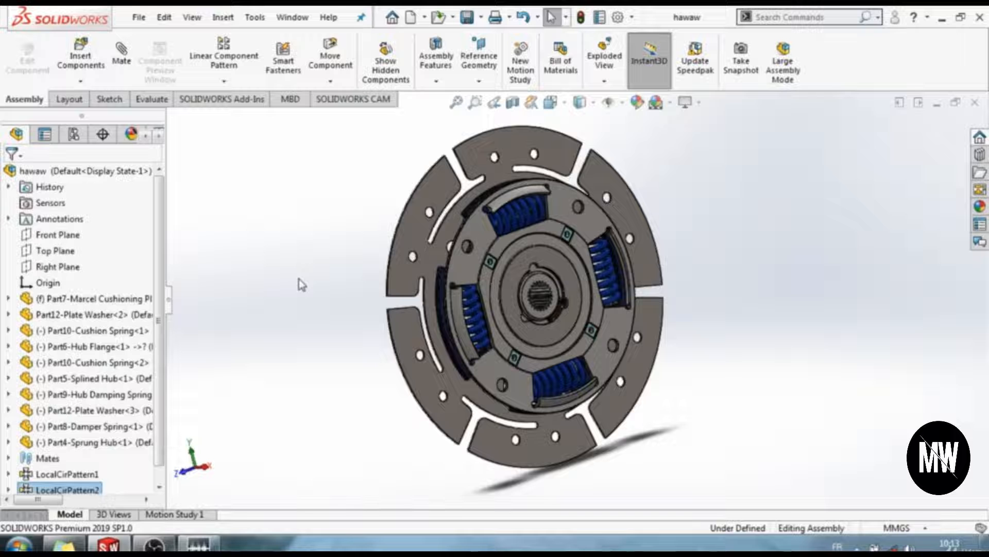
# Open Part11-Friction Facing from the Parts folder as the next component to insert.
pyautogui.click(80, 50)
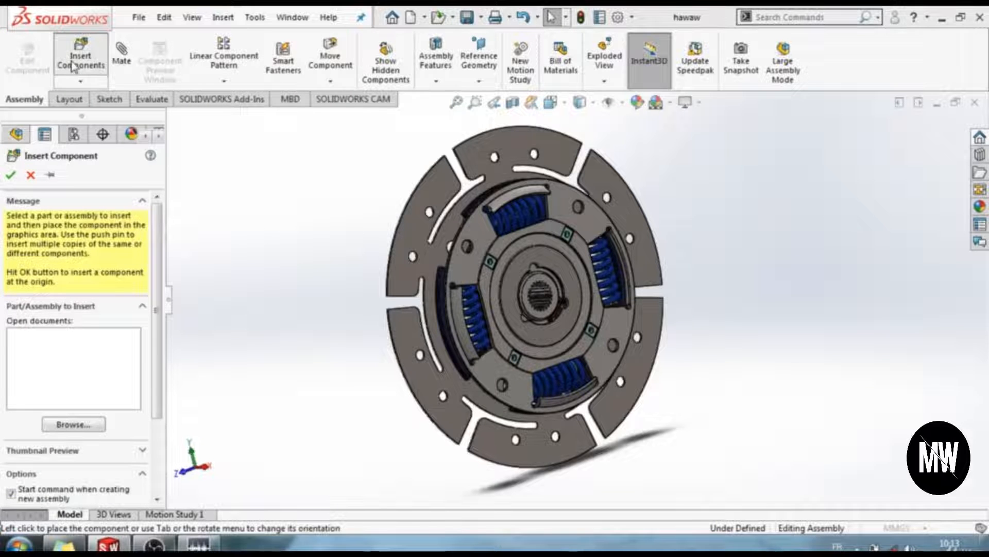
pyautogui.scroll(-2, 382, 221)
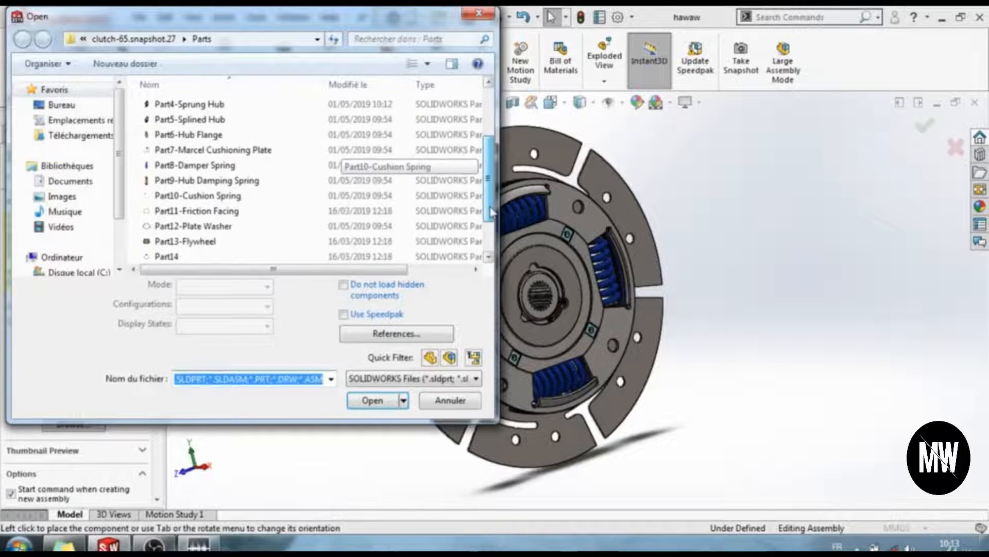
pyautogui.click(236, 210)
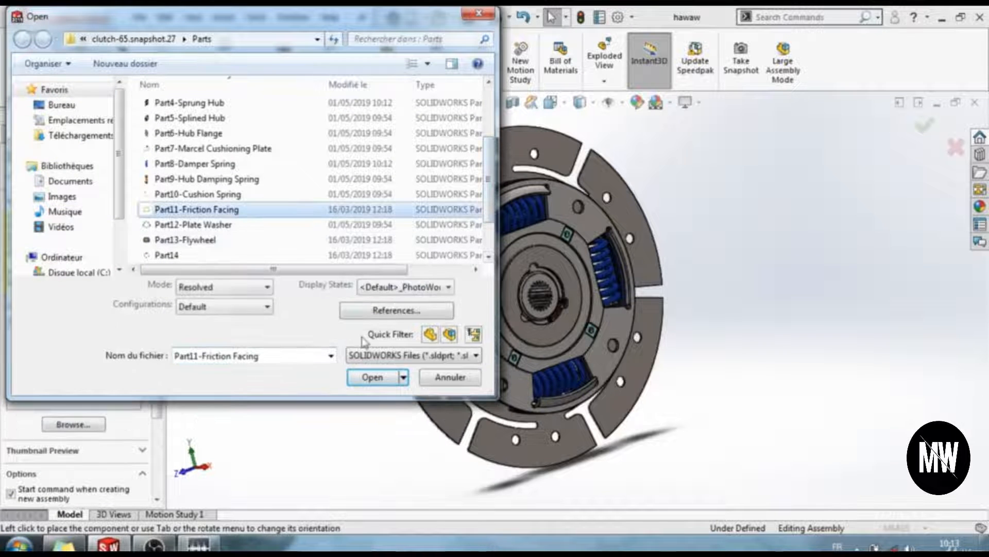
pyautogui.click(372, 377)
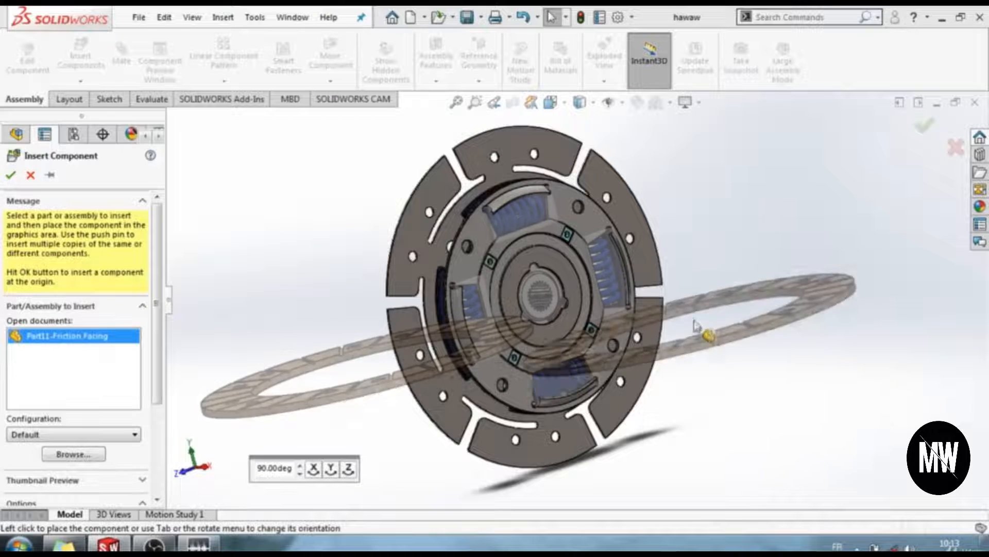
# Rotate the friction facing in 90-degree increments about X and Y until its grooved side faces forward, and place it beside the disk.
pyautogui.click(314, 469)
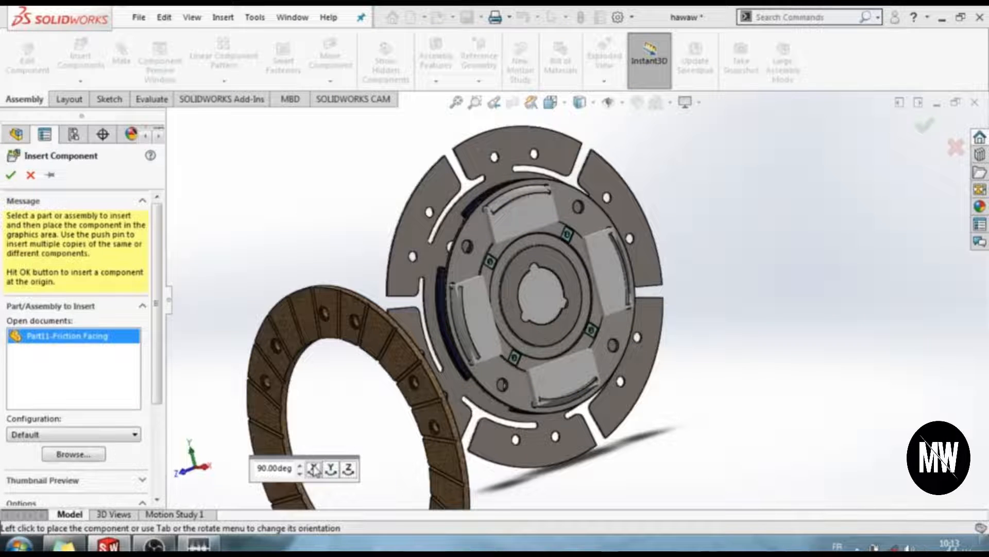
pyautogui.click(332, 470)
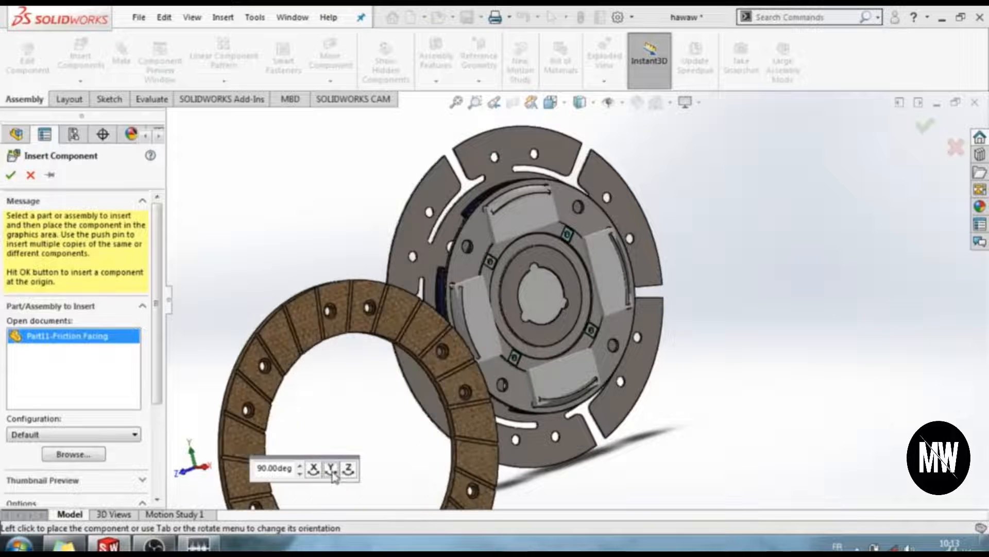
pyautogui.click(332, 470)
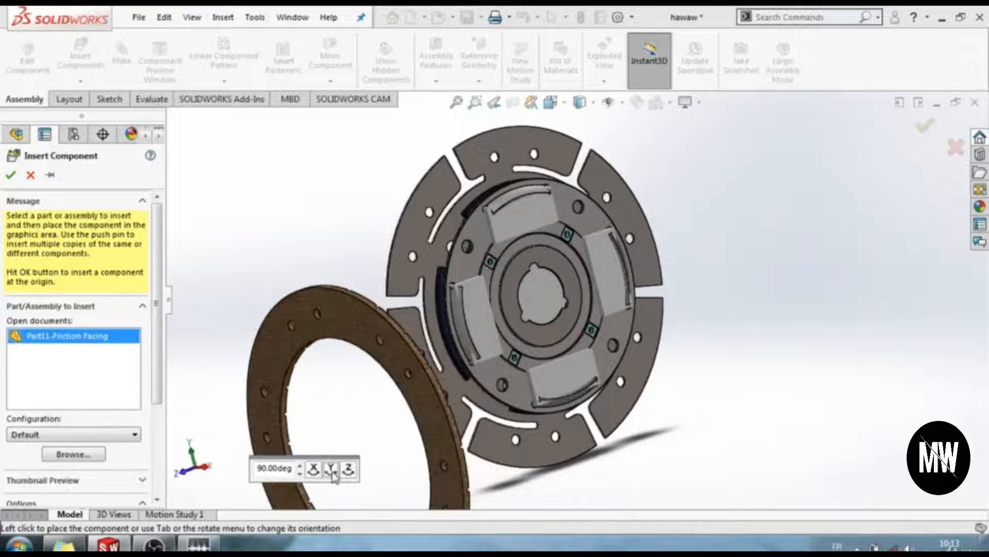
pyautogui.click(332, 470)
pyautogui.click(332, 470)
pyautogui.click(333, 470)
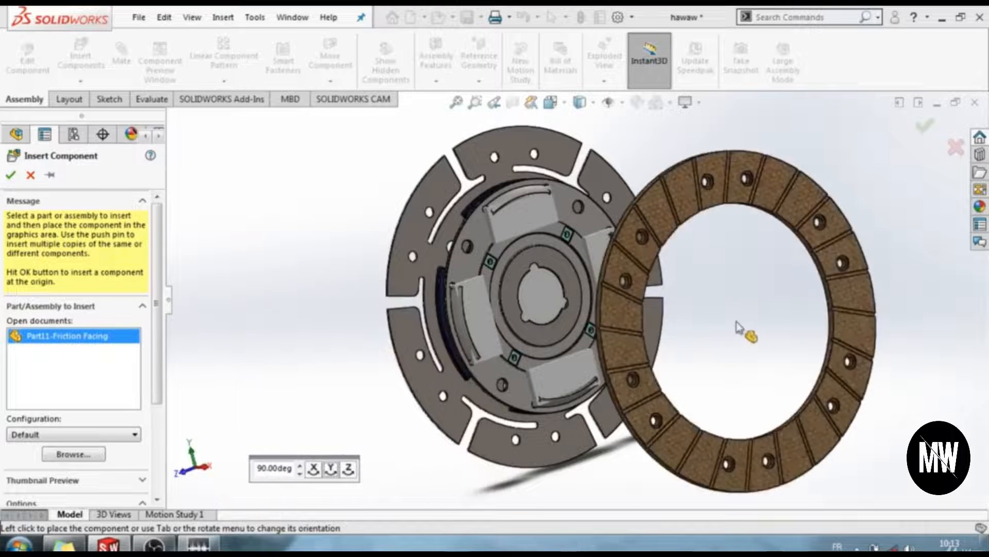
pyautogui.click(783, 308)
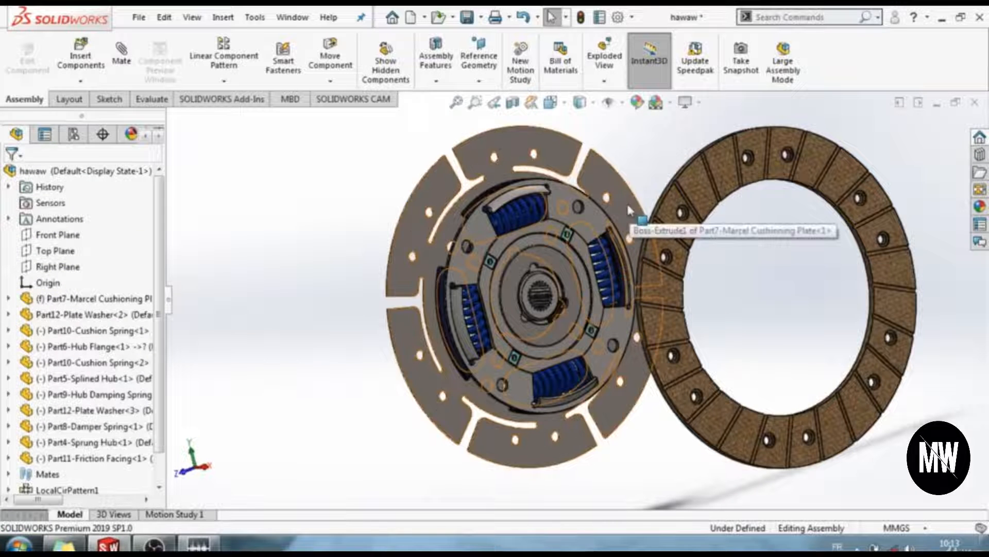
# Add a Coincident mate between the cushioning plate's face on the sprung hub side and the friction facing's smooth back face.
pyautogui.click(438, 173)
pyautogui.moveTo(641, 464); pyautogui.dragTo(562, 222, button='middle')
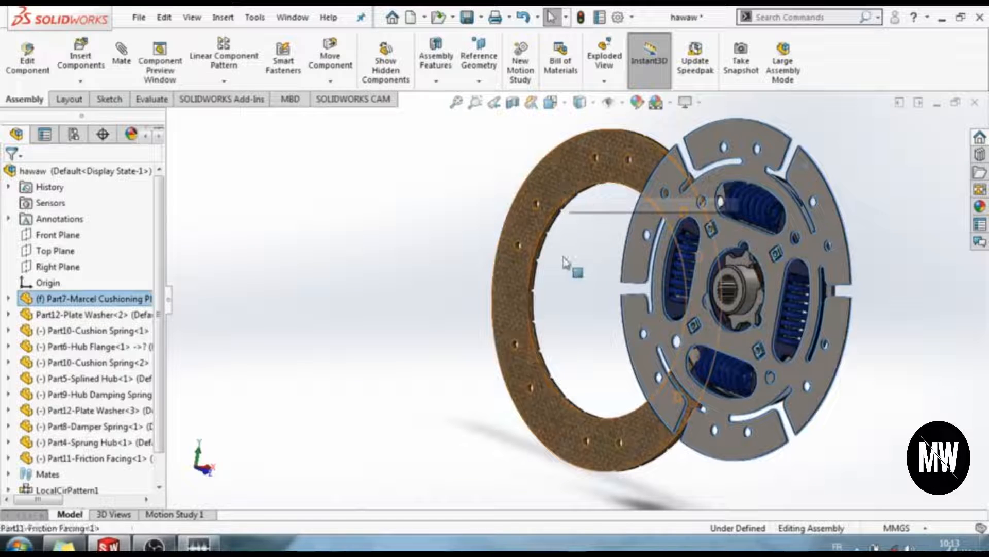
pyautogui.click(563, 173)
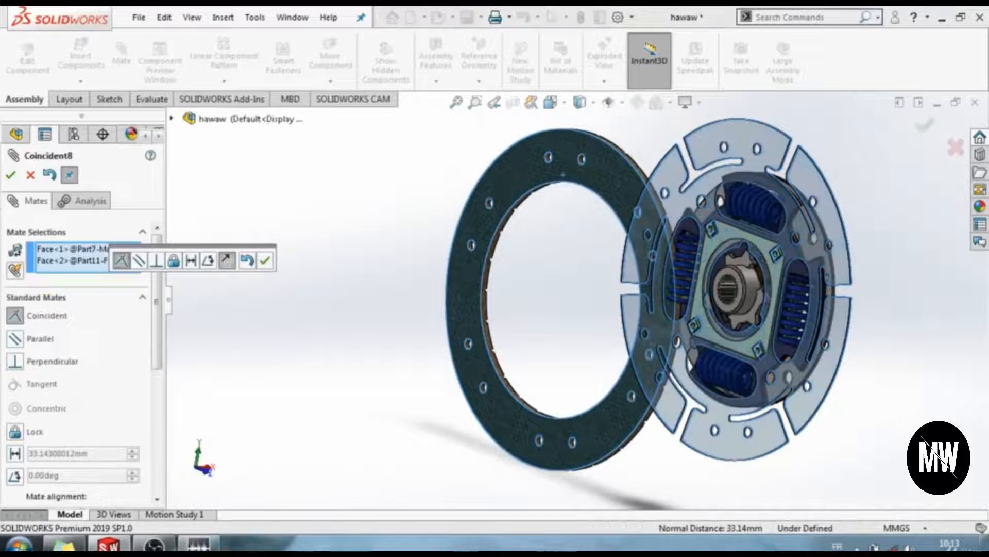
pyautogui.click(10, 175)
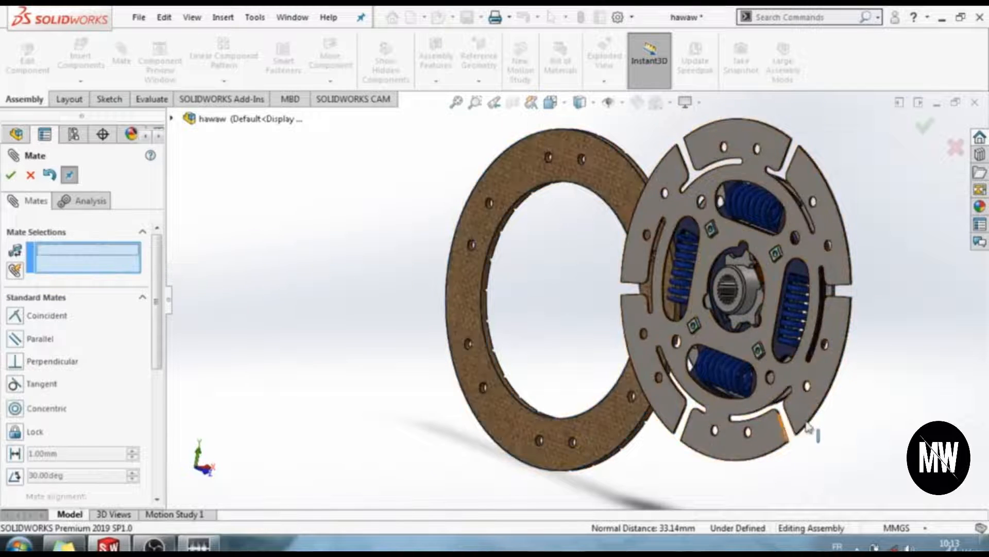
pyautogui.scroll(1, 806, 430)
pyautogui.moveTo(810, 376); pyautogui.dragTo(733, 358, button='middle')
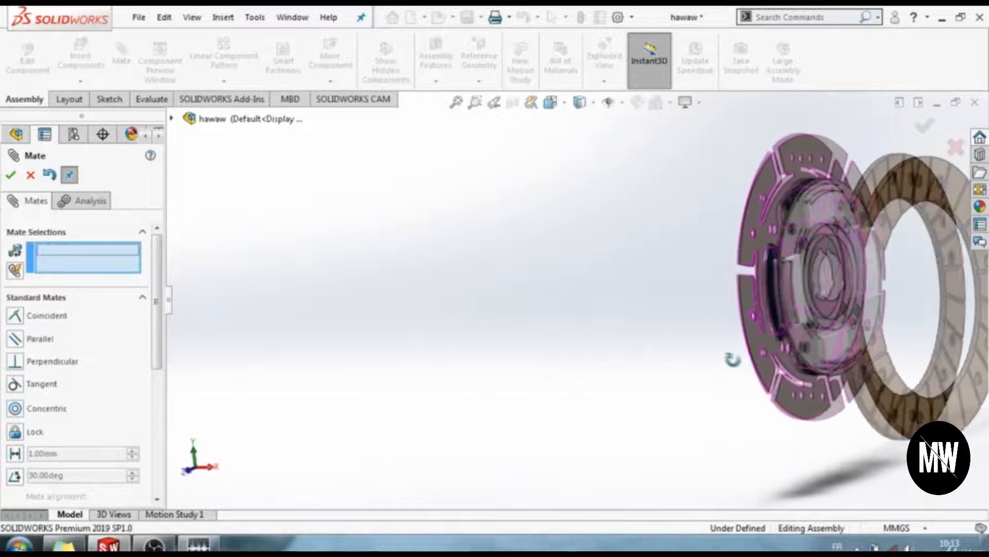
pyautogui.scroll(-3, 931, 309)
pyautogui.scroll(2, 886, 146)
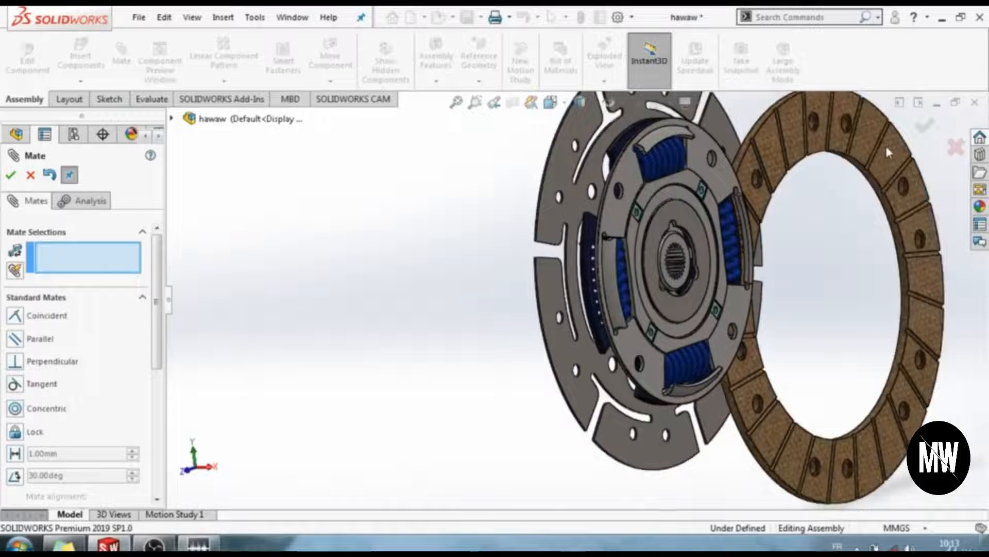
# Add a Concentric mate between a rivet hole in the friction facing and the matching hole in the cushioning plate, and finish mating.
pyautogui.scroll(-5, 804, 150)
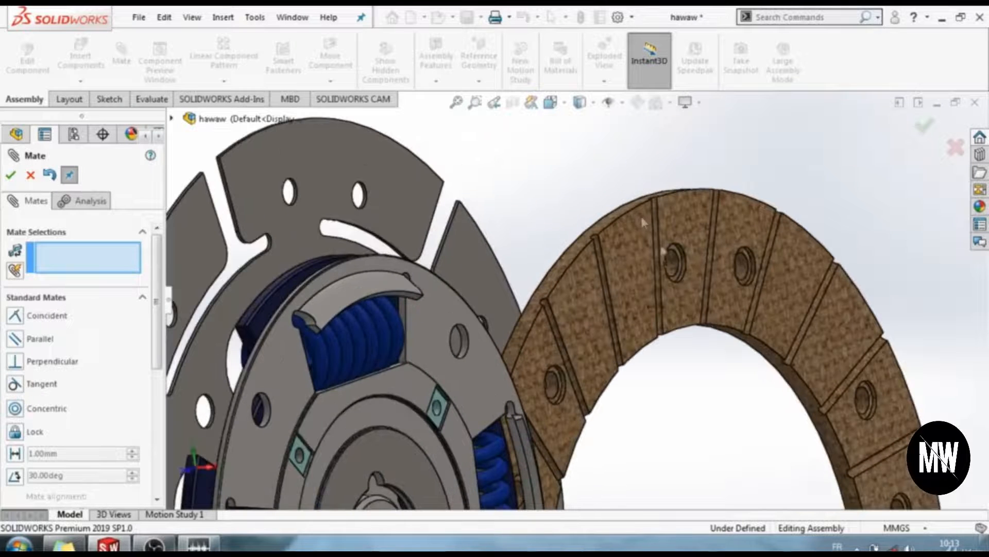
pyautogui.click(672, 264)
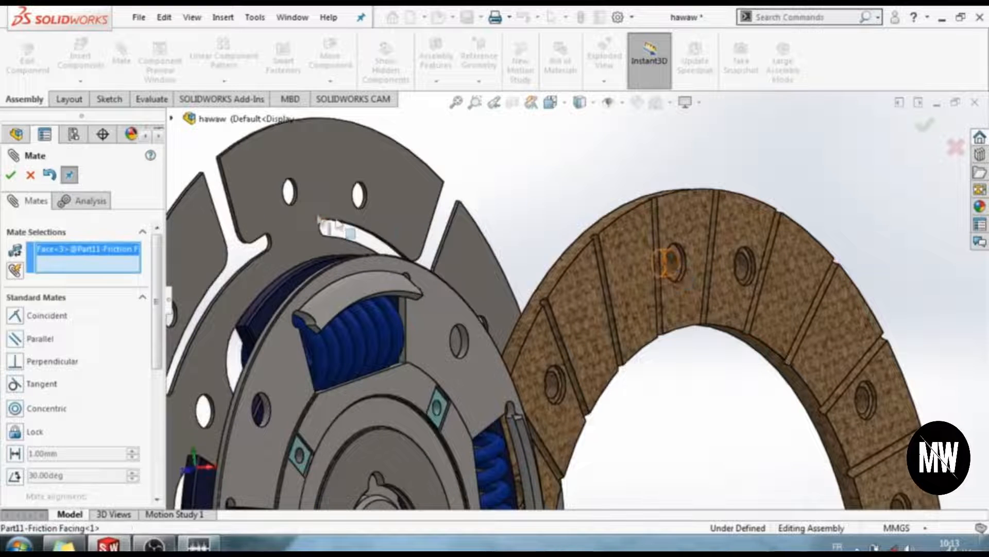
pyautogui.scroll(-5, 297, 196)
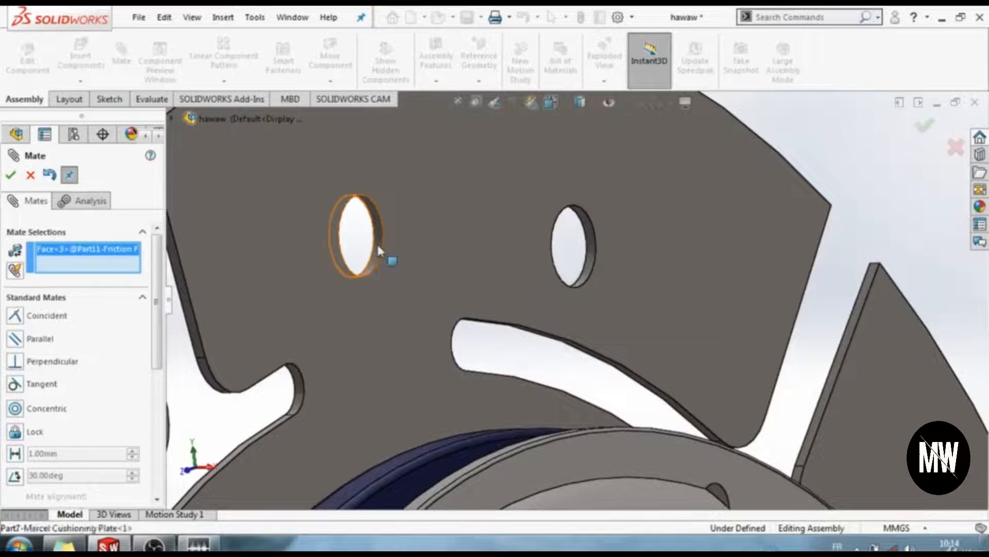
pyautogui.click(376, 242)
pyautogui.scroll(8, 531, 368)
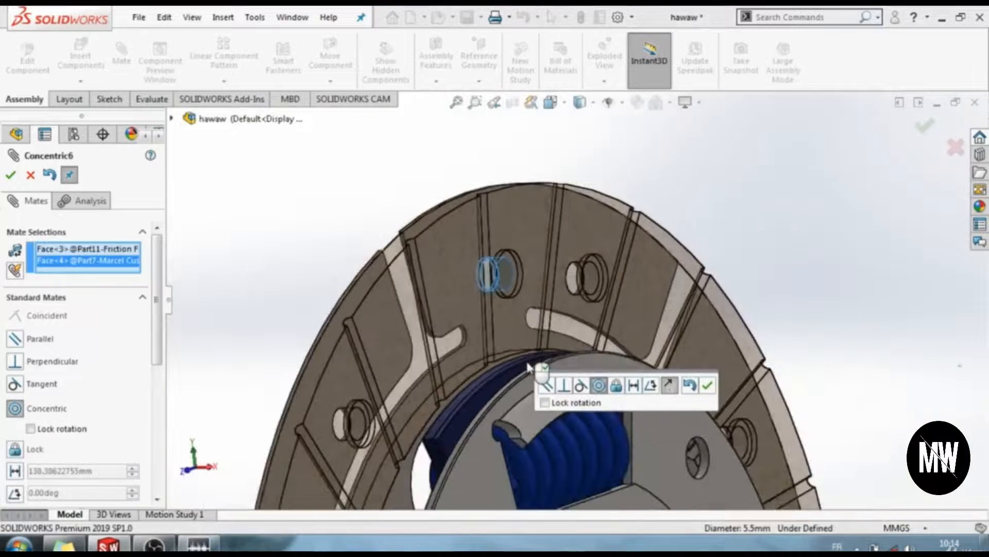
pyautogui.click(707, 385)
pyautogui.moveTo(707, 385); pyautogui.dragTo(567, 437, button='middle')
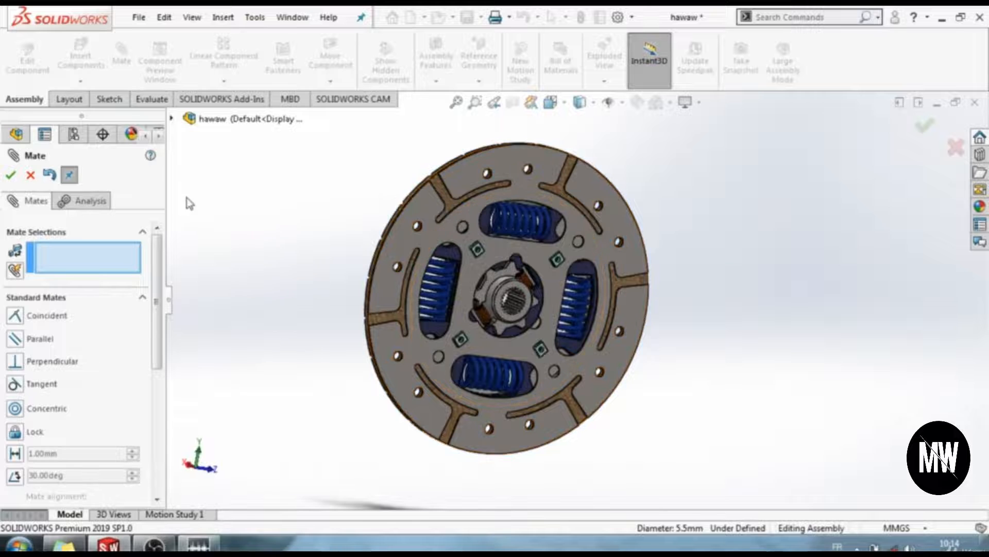
pyautogui.click(30, 175)
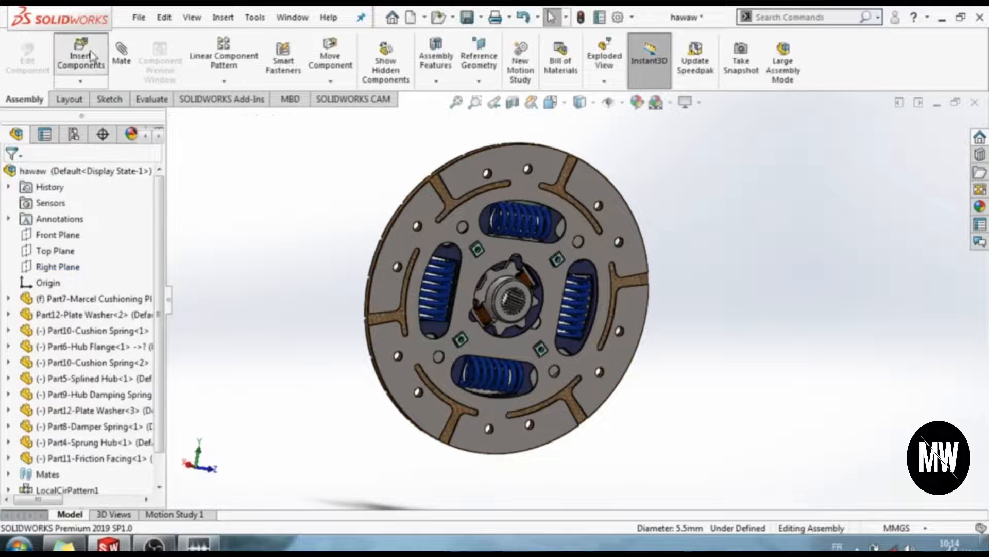
# Insert a second Part11-Friction Facing beside the disk, rotated 90 degrees about X and 180 degrees about Y so its grooved side faces outward.
pyautogui.click(80, 56)
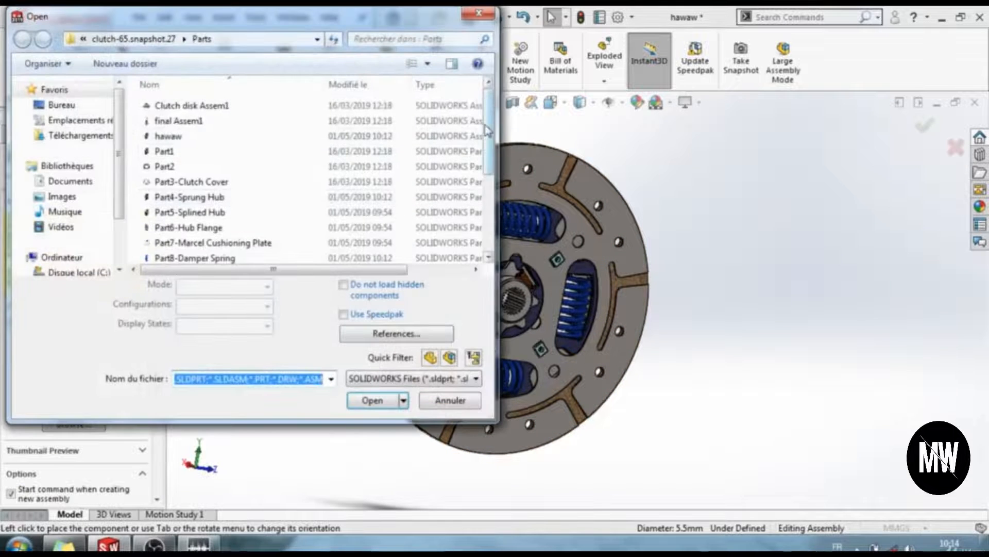
pyautogui.scroll(-3, 487, 129)
pyautogui.click(196, 164)
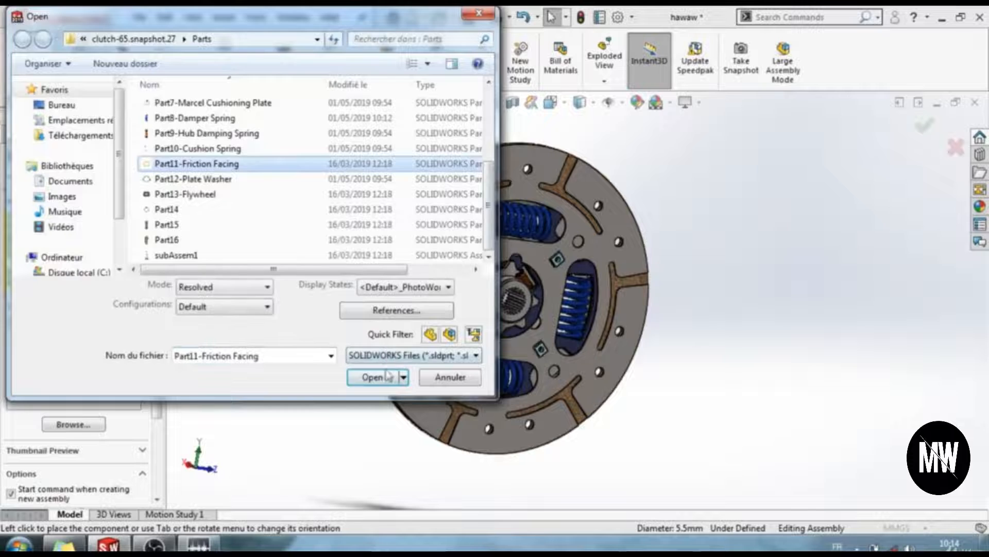
pyautogui.click(388, 376)
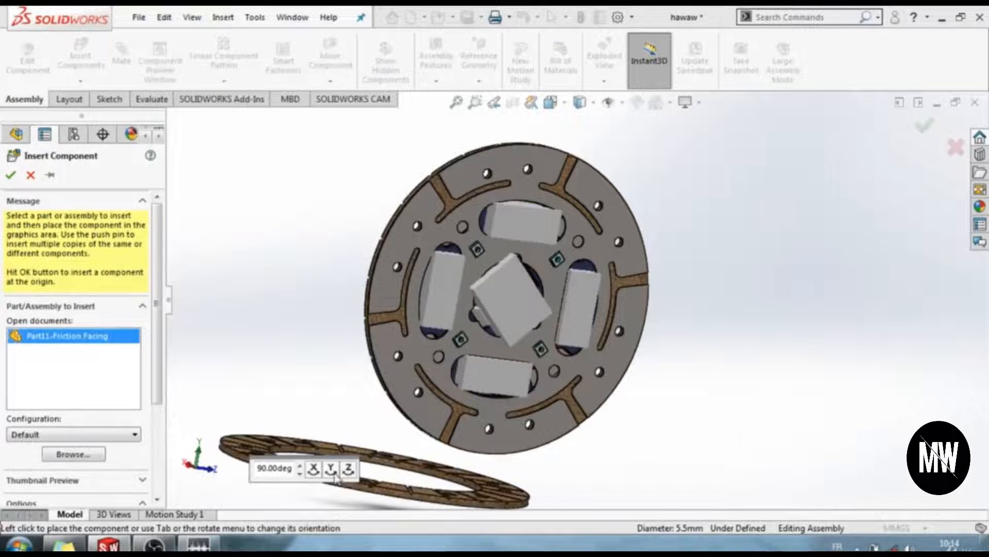
pyautogui.click(315, 473)
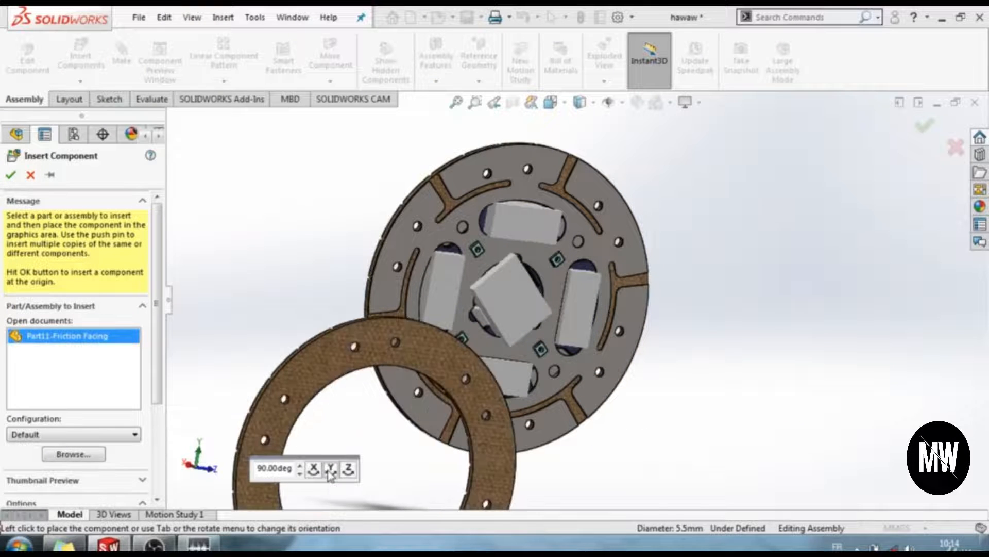
pyautogui.click(330, 470)
pyautogui.click(331, 471)
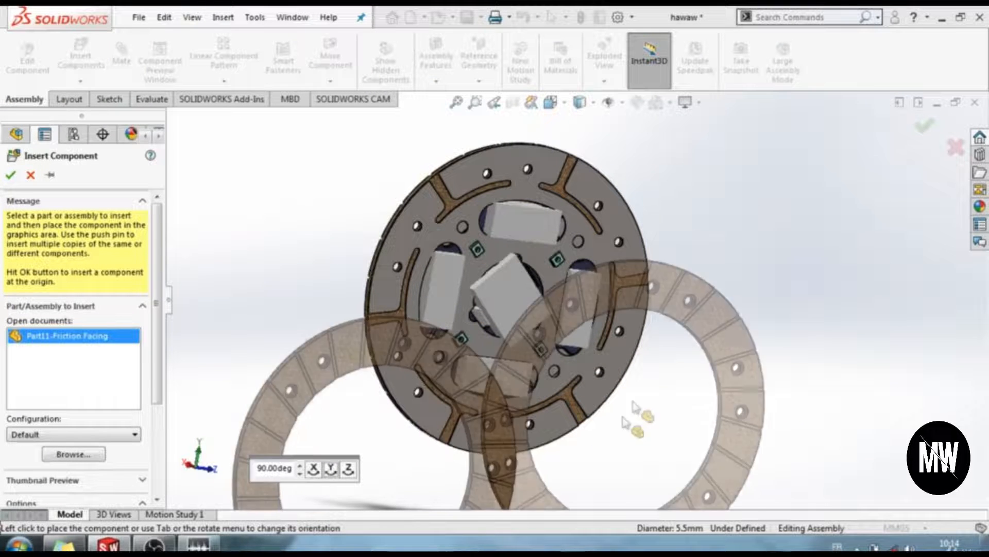
pyautogui.click(776, 332)
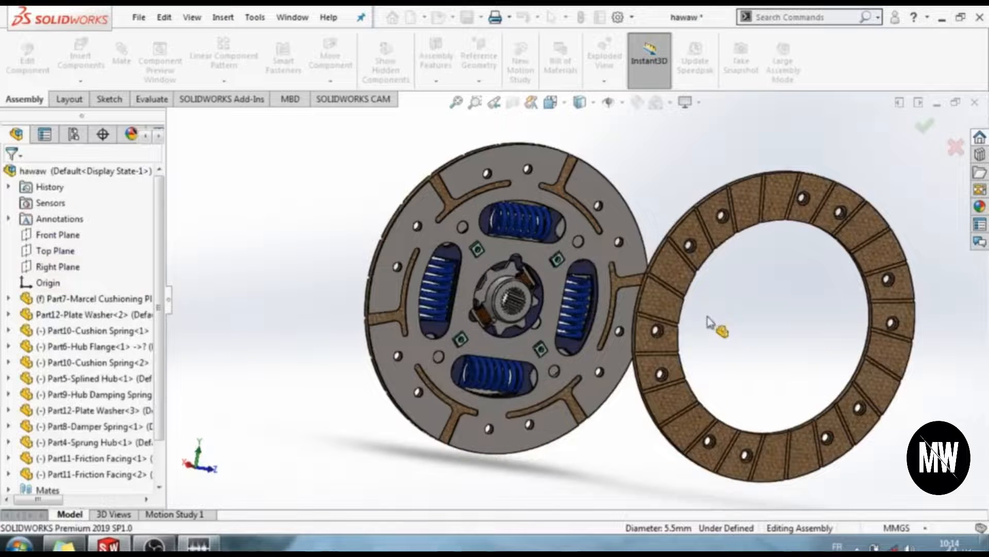
# Add a Coincident mate between the cushioning plate's uncovered face and the second friction facing's smooth back face.
pyautogui.click(546, 162)
pyautogui.moveTo(685, 192); pyautogui.dragTo(777, 210, button='middle')
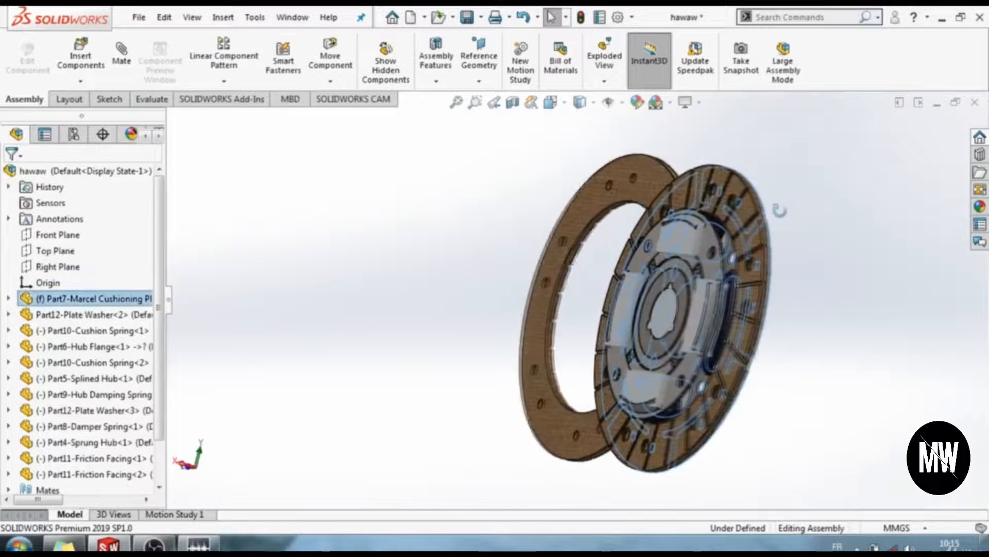
pyautogui.keyDown('ctrl'); pyautogui.click(654, 184); pyautogui.keyUp('ctrl')
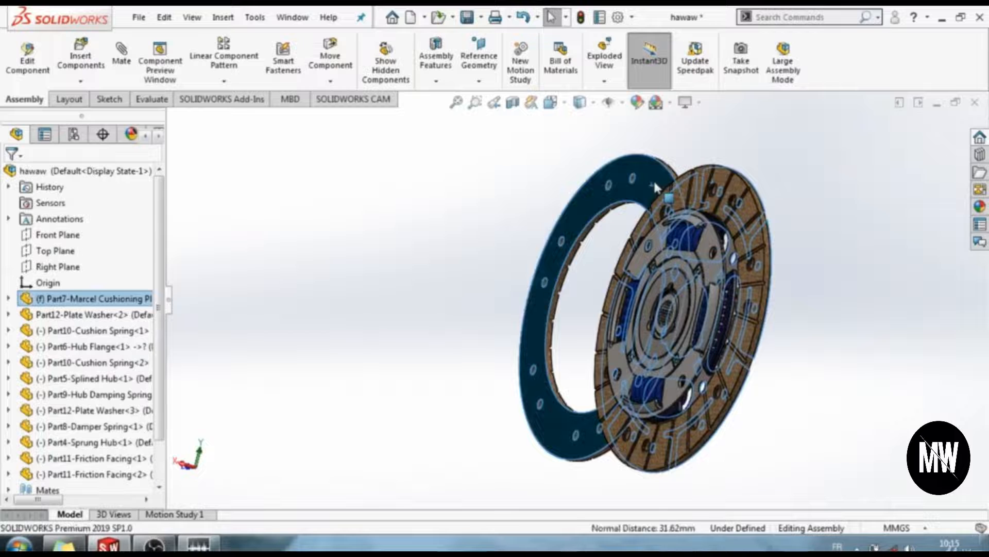
pyautogui.click(127, 69)
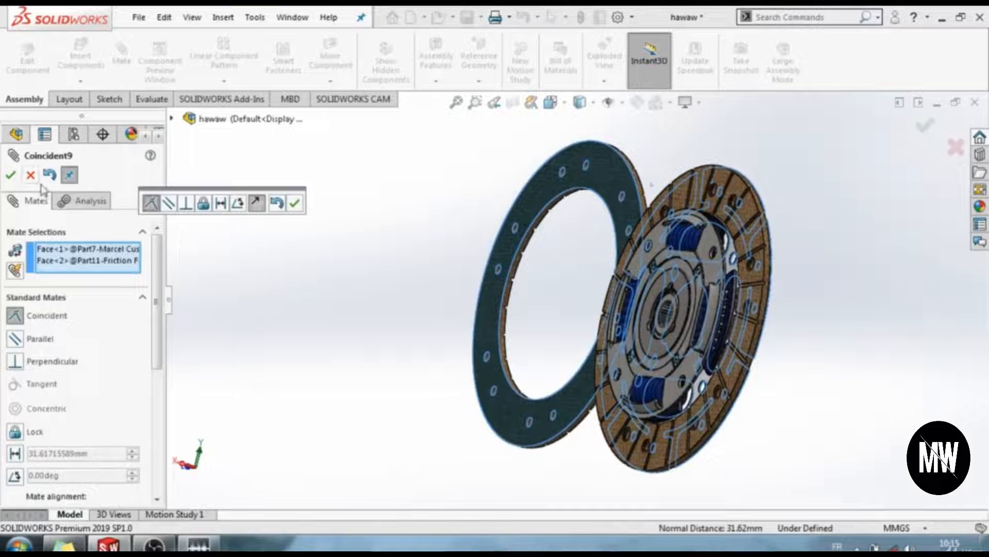
pyautogui.click(11, 175)
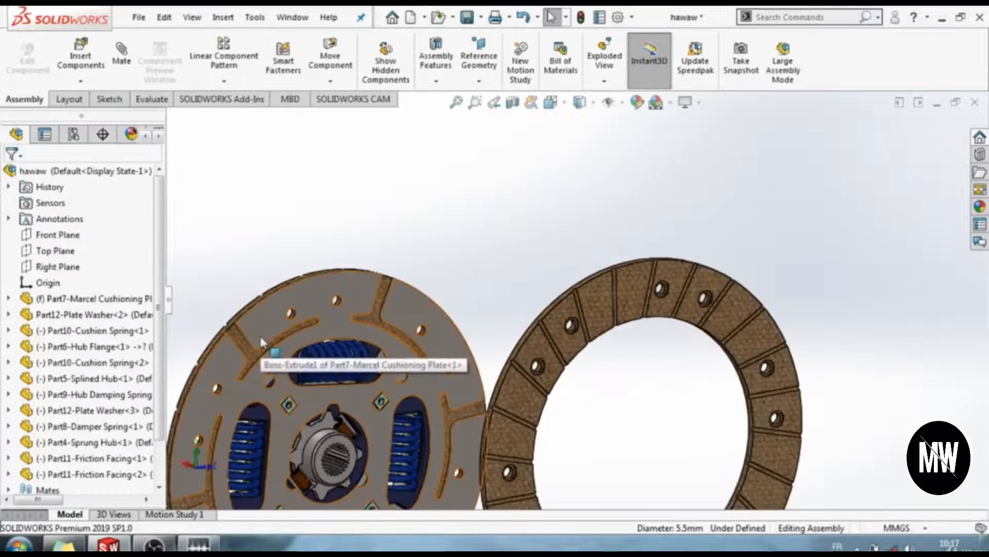
# Add a Concentric mate between a rivet hole in the first friction facing and a hole in the second friction facing.
pyautogui.scroll(-8, 292, 316)
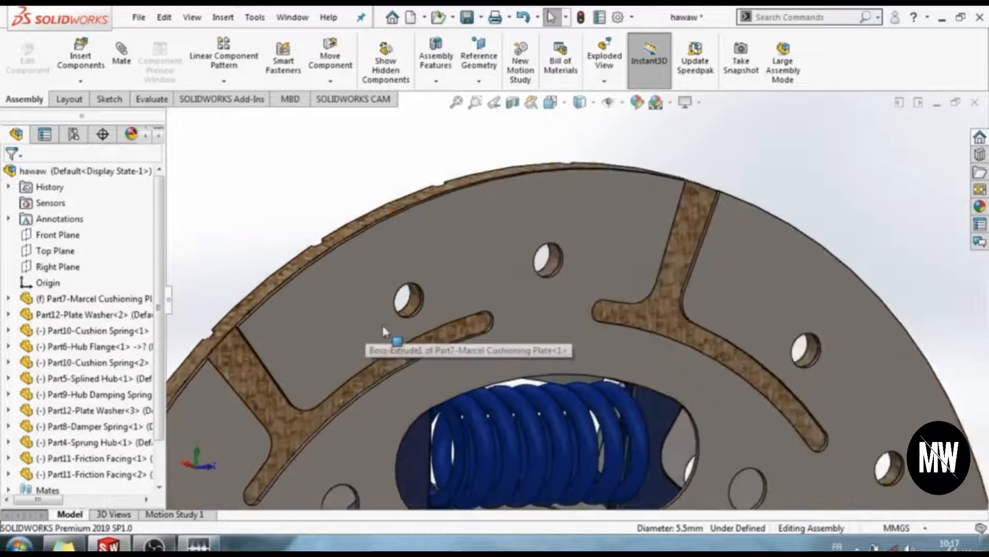
pyautogui.click(423, 295)
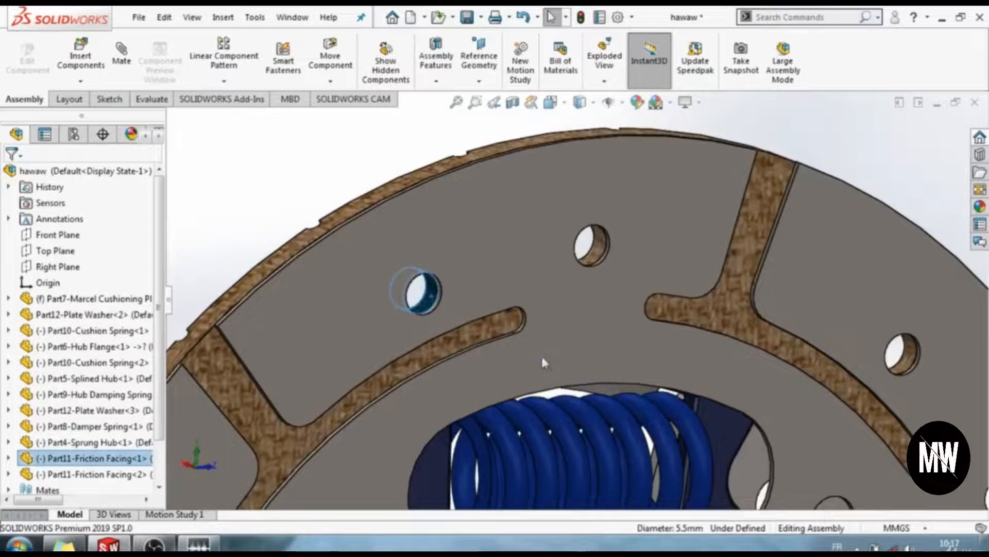
pyautogui.scroll(5, 541, 354)
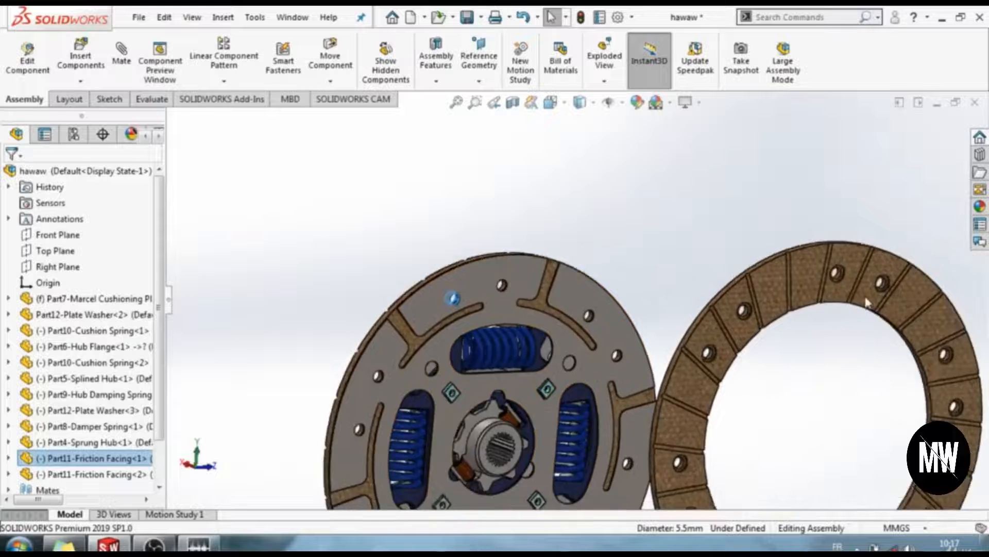
pyautogui.scroll(-3, 836, 295)
pyautogui.scroll(-2, 836, 295)
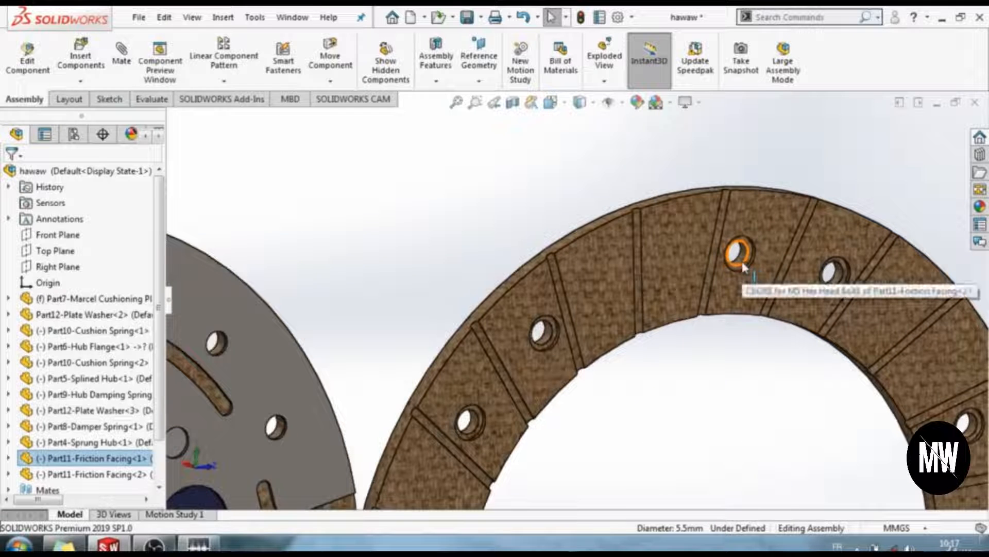
pyautogui.keyDown('ctrl'); pyautogui.click(741, 257); pyautogui.keyUp('ctrl')
pyautogui.scroll(8, 576, 300)
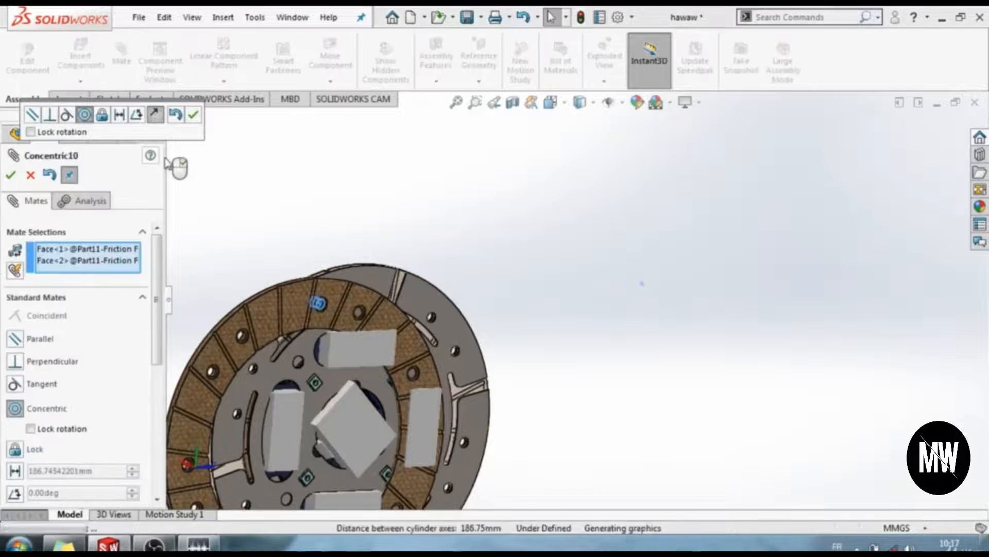
pyautogui.click(193, 115)
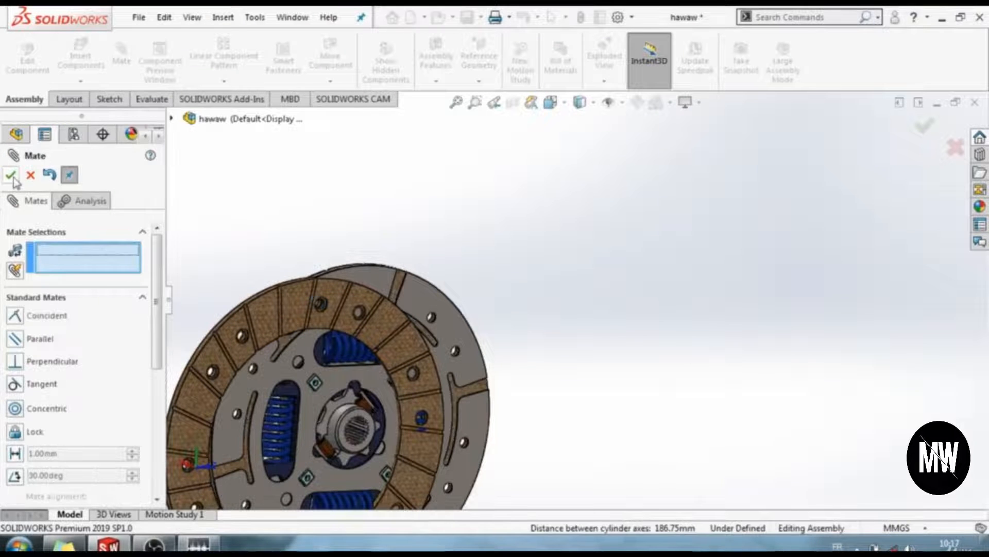
# Add another Concentric mate between the adjacent rivet holes of the two friction facings to align them rotationally, and finish mating.
pyautogui.scroll(-8, 369, 301)
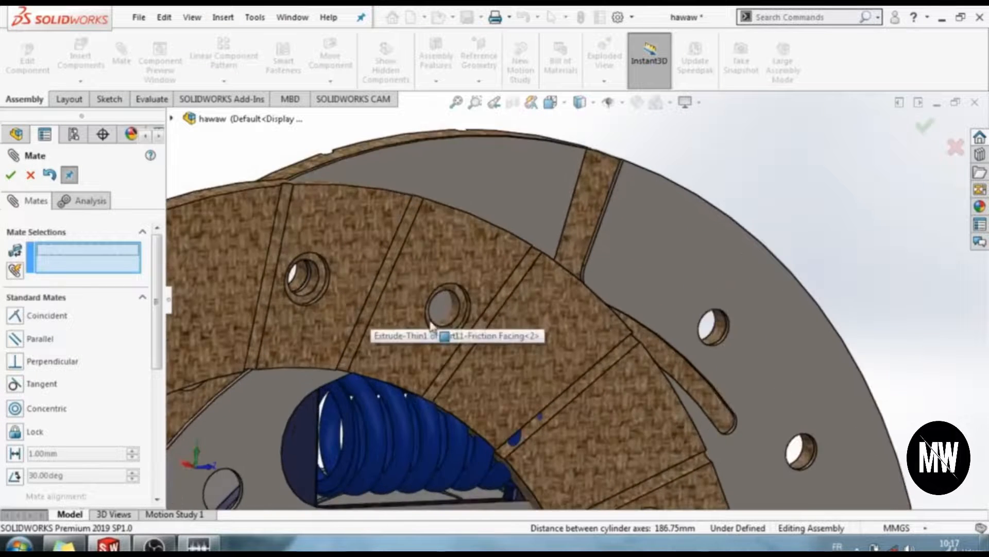
pyautogui.click(453, 312)
pyautogui.scroll(8, 454, 314)
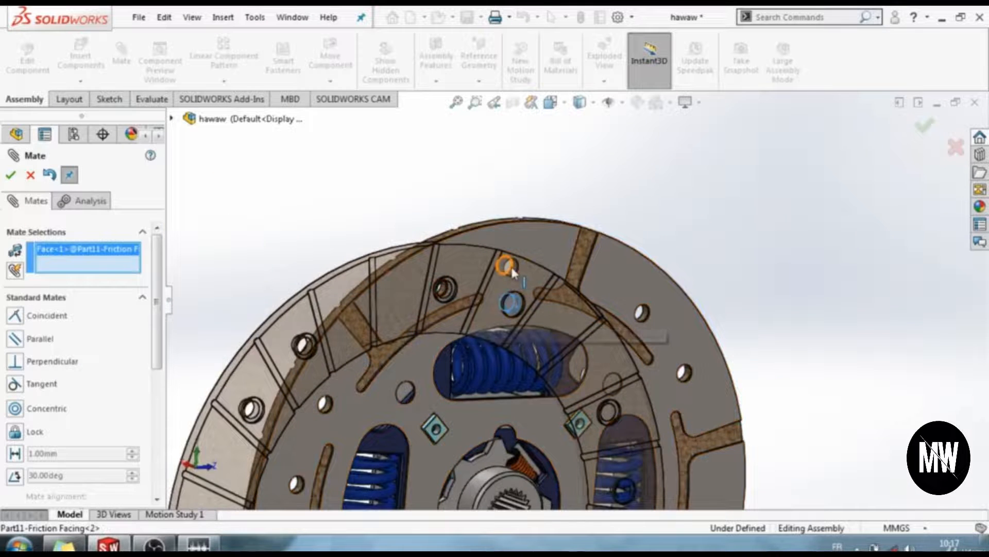
pyautogui.scroll(-2, 510, 269)
pyautogui.scroll(-3, 513, 272)
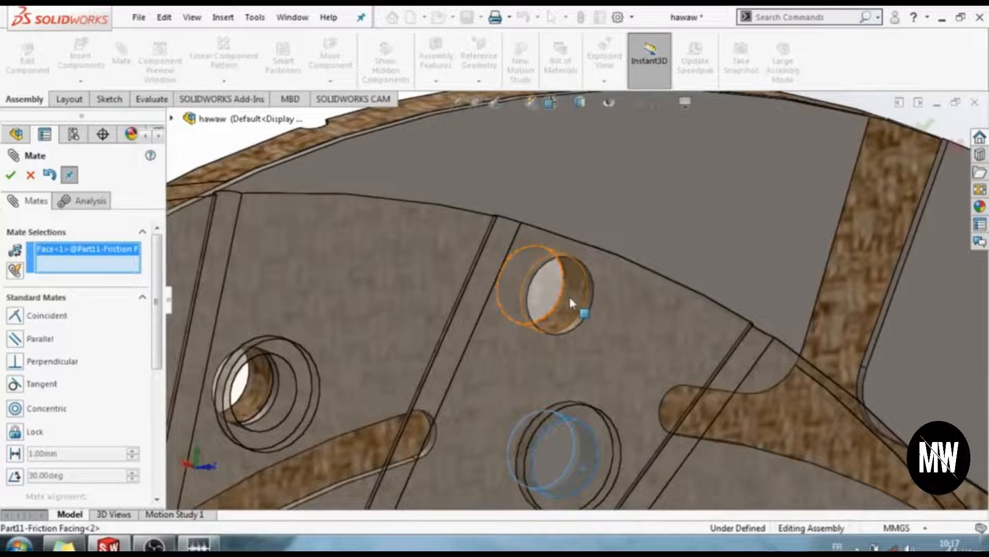
pyautogui.click(571, 301)
pyautogui.scroll(5, 572, 324)
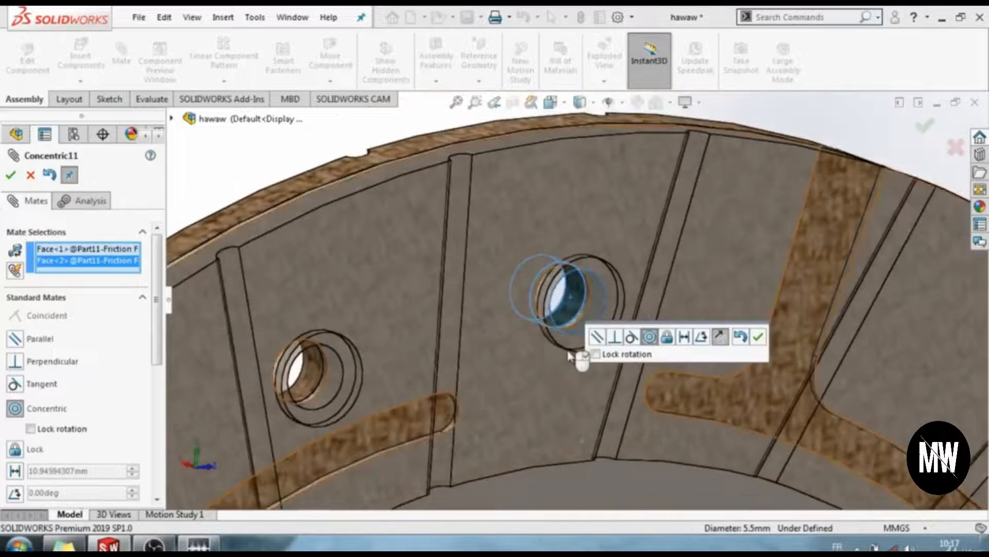
pyautogui.scroll(4, 562, 357)
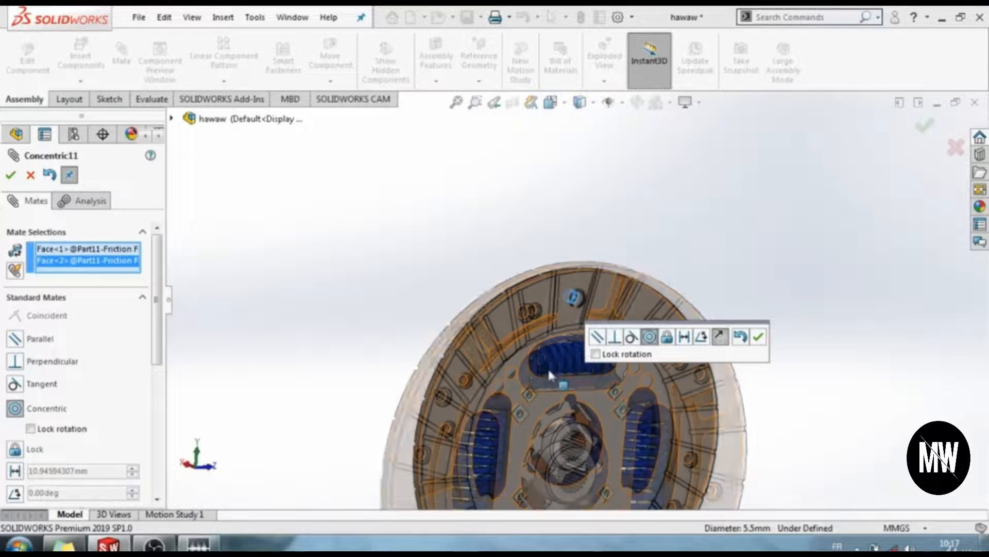
pyautogui.click(11, 175)
pyautogui.scroll(3, 537, 307)
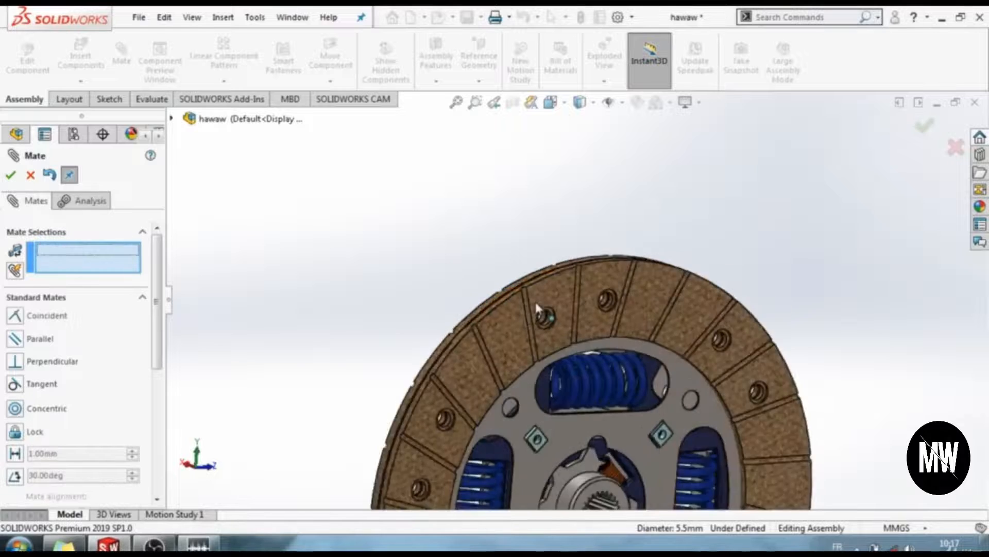
pyautogui.moveTo(460, 409); pyautogui.dragTo(551, 409, button='middle')
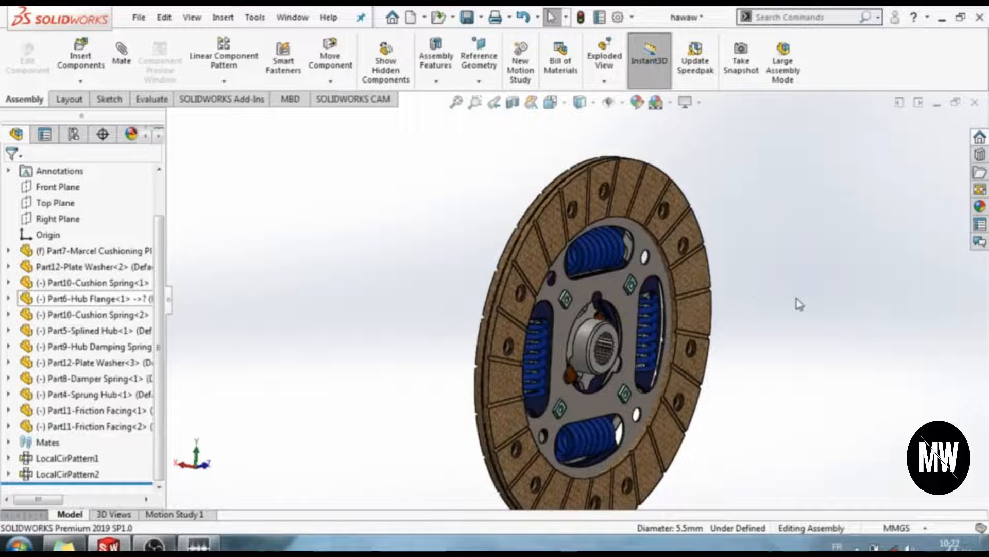
# Insert a second Part4-Sprung Hub from the Parts folder and place it beside the disk on the splined hub side.
pyautogui.click(75, 61)
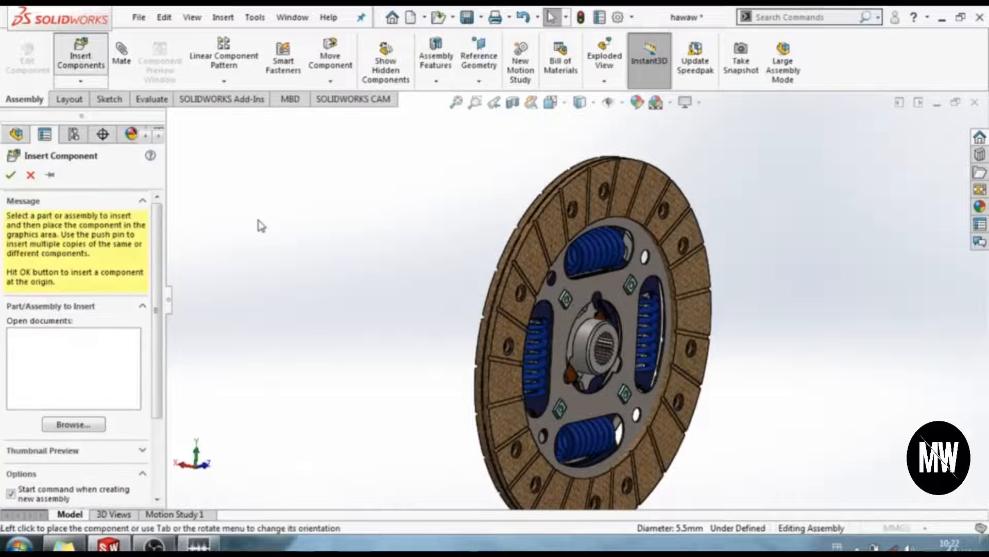
pyautogui.scroll(-1, 463, 165)
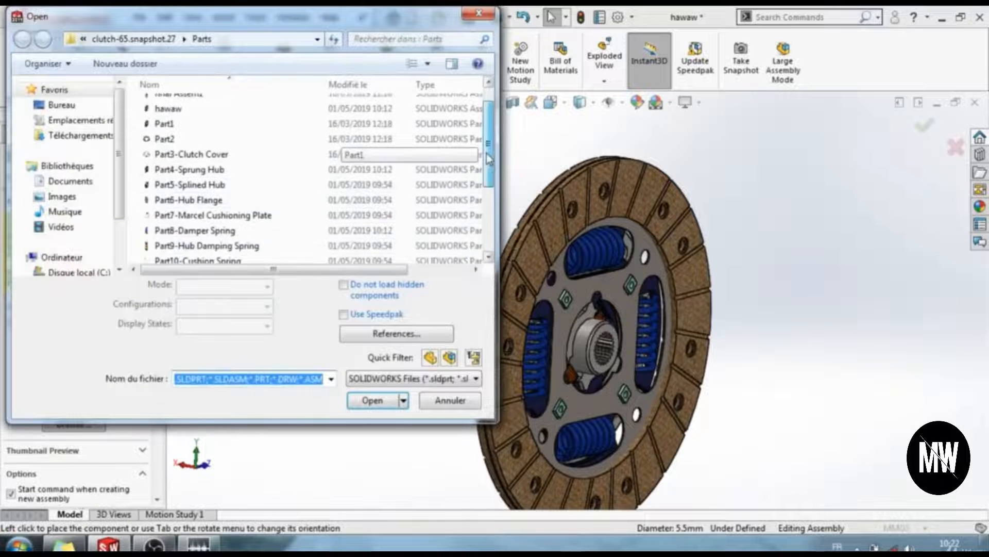
pyautogui.click(382, 169)
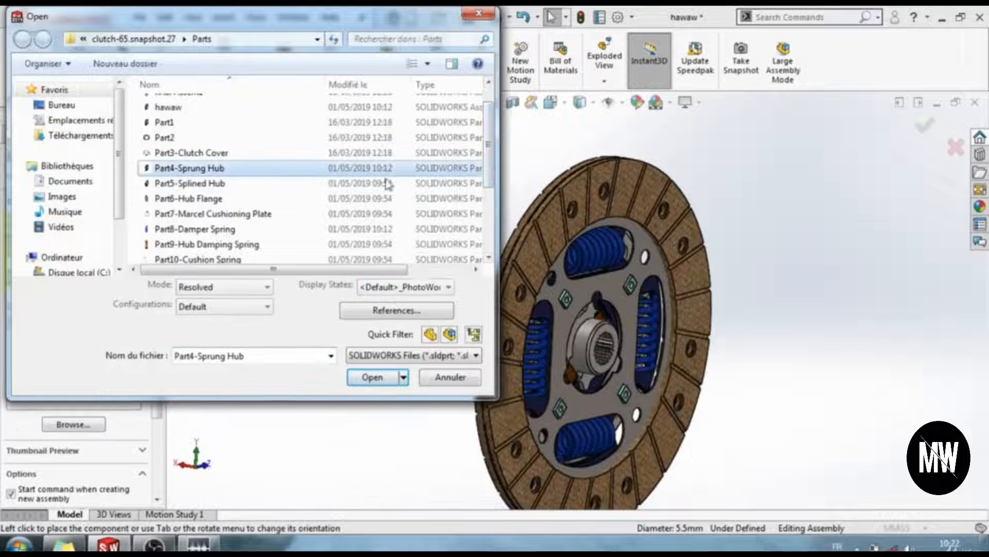
pyautogui.click(400, 368)
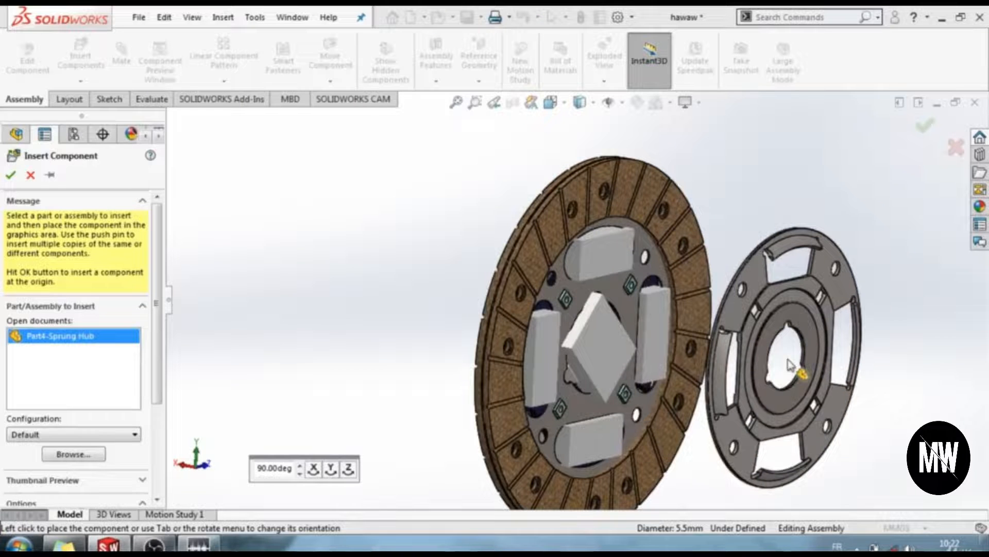
pyautogui.click(822, 360)
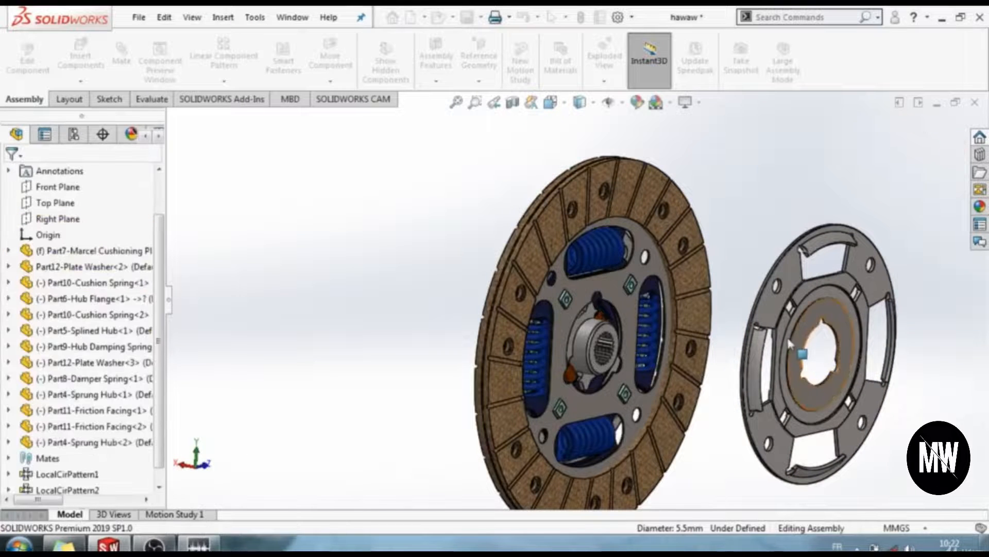
pyautogui.scroll(-1, 789, 342)
pyautogui.scroll(-2, 754, 304)
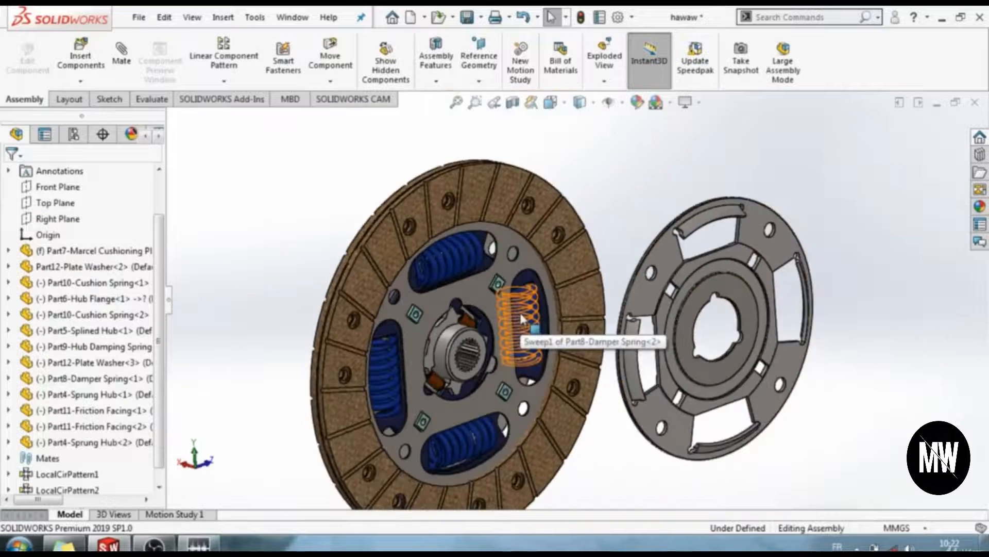
# Start a Width mate with the Centered constraint and pick two opposite side faces of a square plate washer boss as width references.
pyautogui.scroll(-3, 496, 253)
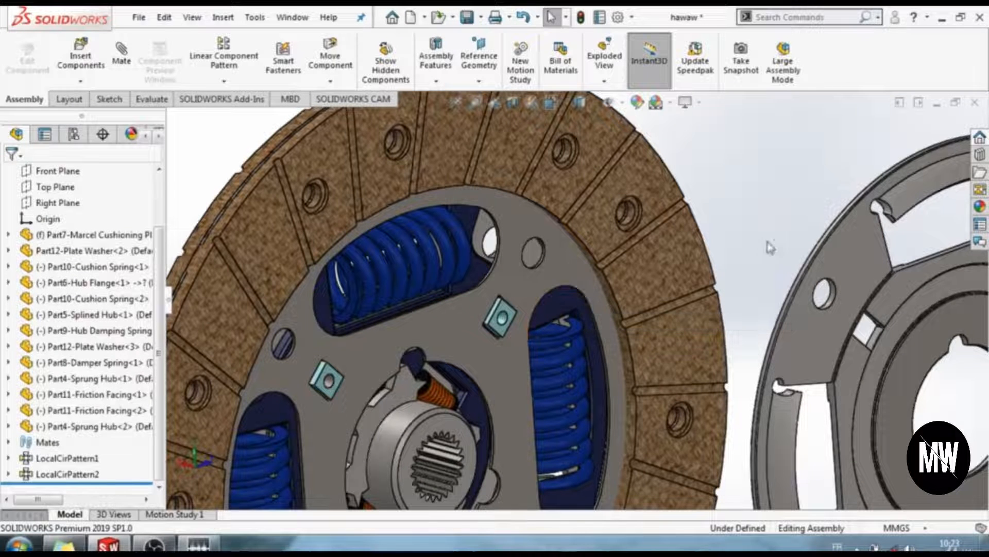
pyautogui.rightClick(780, 219)
pyautogui.click(753, 165)
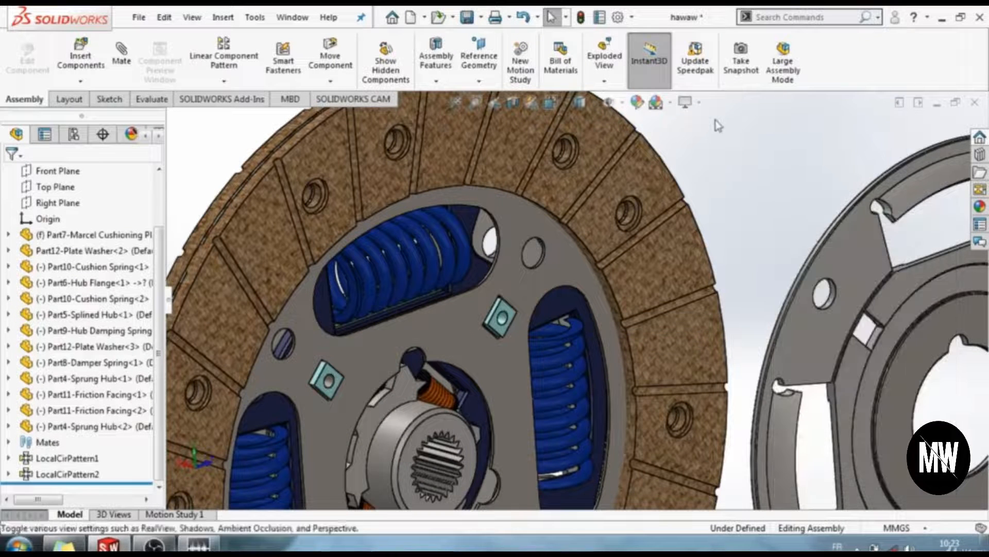
pyautogui.scroll(-3, 513, 342)
pyautogui.scroll(-3, 490, 325)
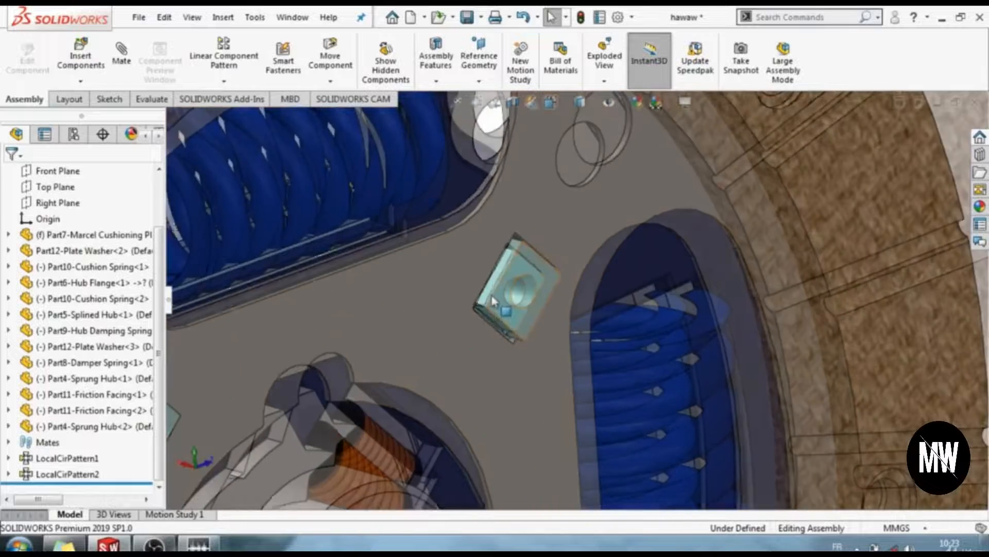
pyautogui.scroll(2, 492, 299)
pyautogui.click(124, 57)
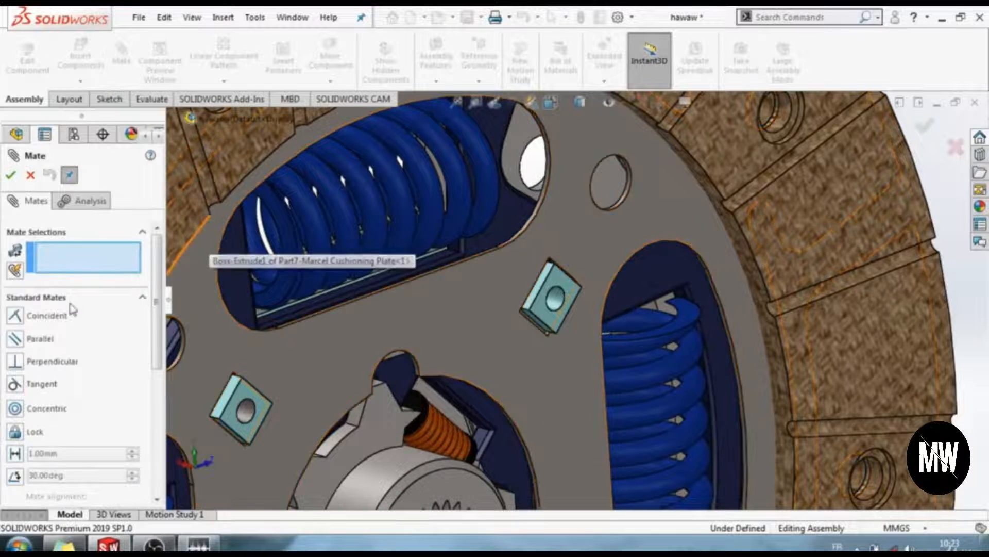
pyautogui.click(160, 437)
pyautogui.click(51, 330)
pyautogui.scroll(-1, 71, 331)
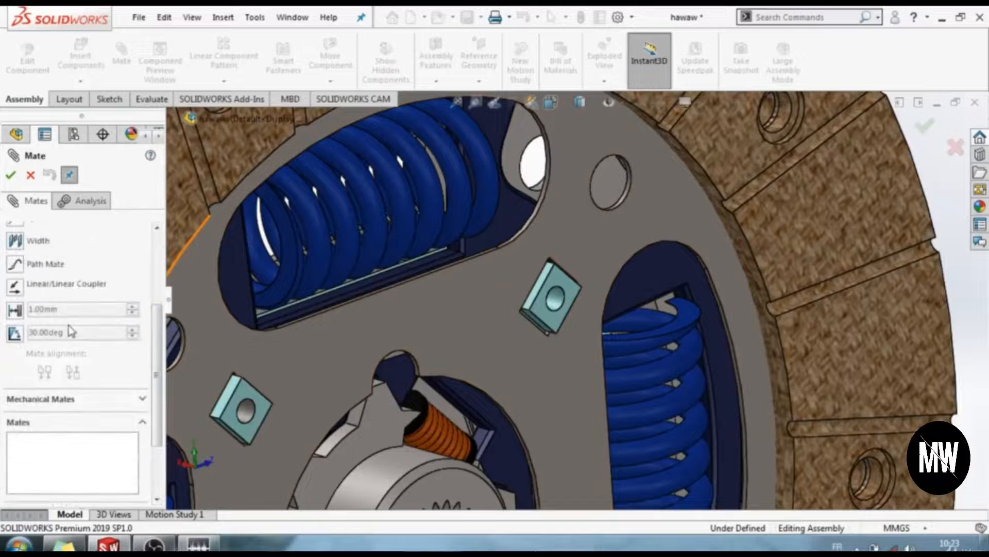
pyautogui.click(19, 240)
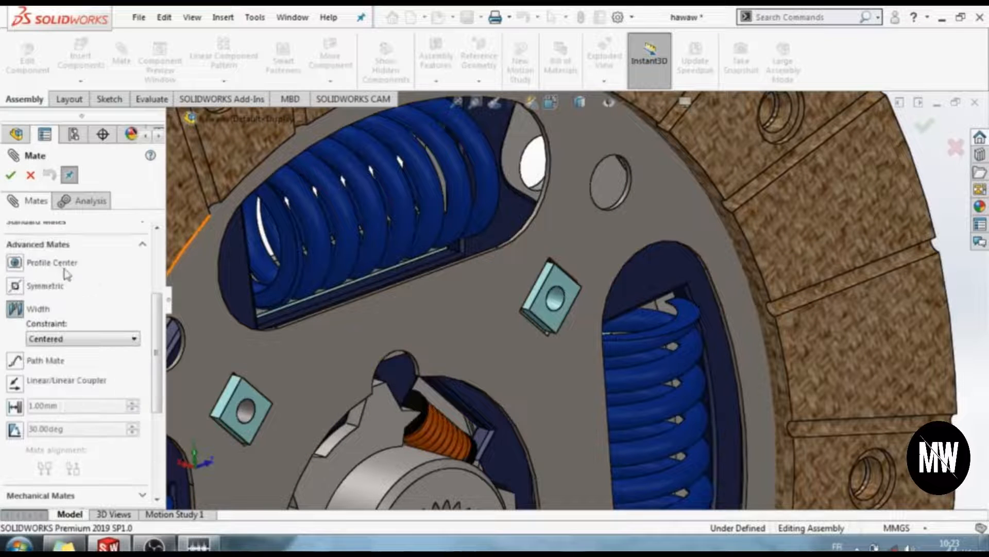
pyautogui.scroll(-5, 541, 302)
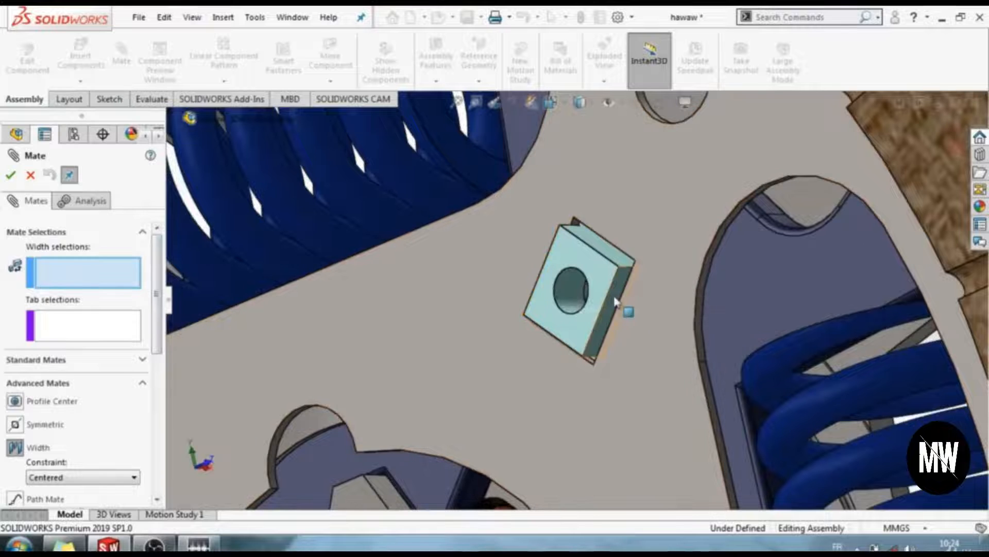
pyautogui.click(616, 303)
pyautogui.moveTo(515, 307); pyautogui.dragTo(582, 301, button='middle')
pyautogui.click(573, 273)
pyautogui.scroll(2, 637, 304)
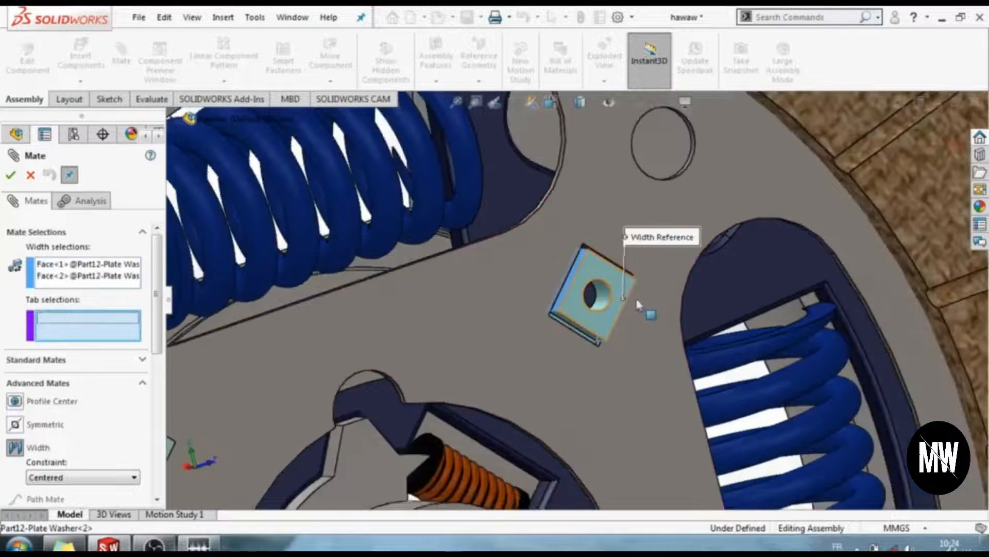
# Pick two opposite side faces of a square window in the second sprung hub as tab references and complete the Width mate.
pyautogui.scroll(5, 638, 304)
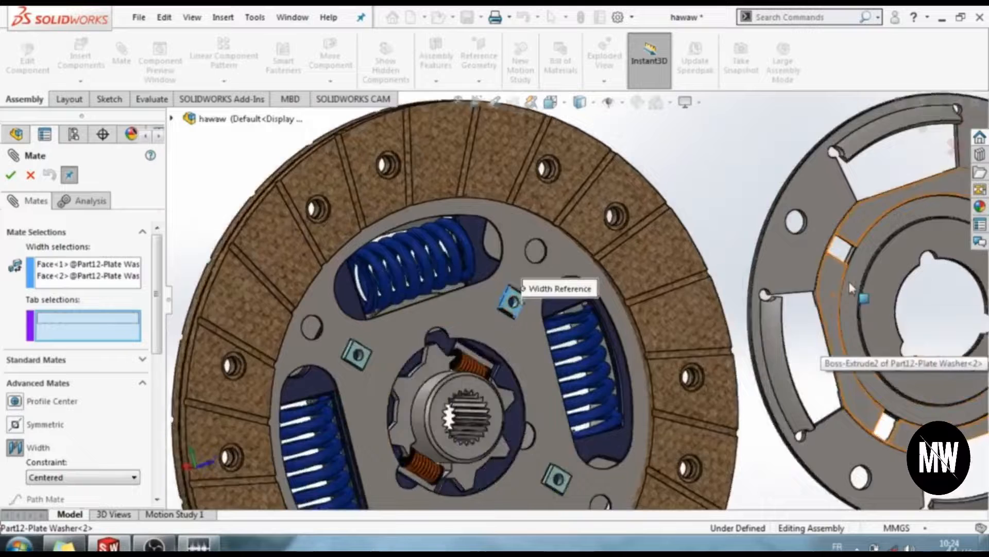
pyautogui.scroll(-2, 851, 289)
pyautogui.scroll(2, 855, 286)
pyautogui.scroll(-4, 860, 258)
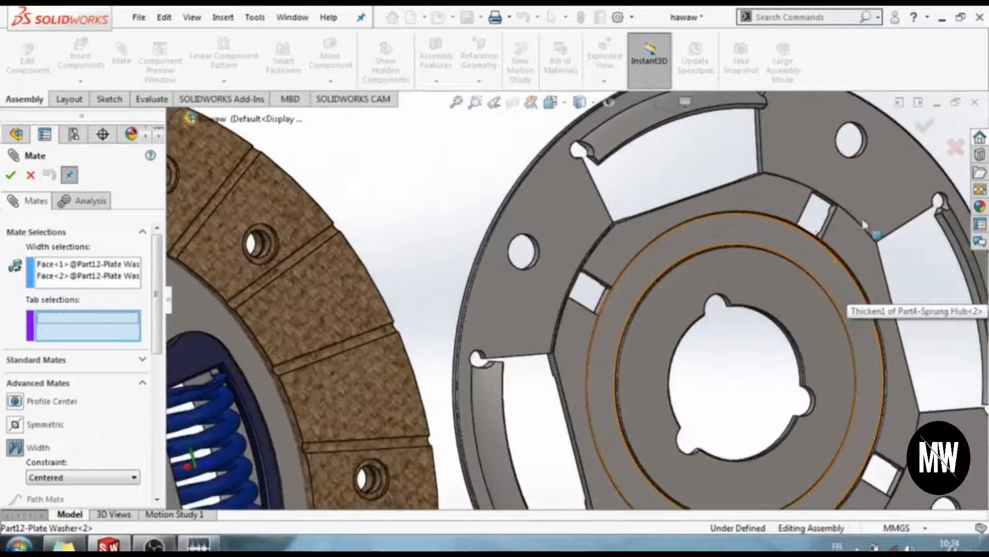
pyautogui.scroll(-5, 824, 227)
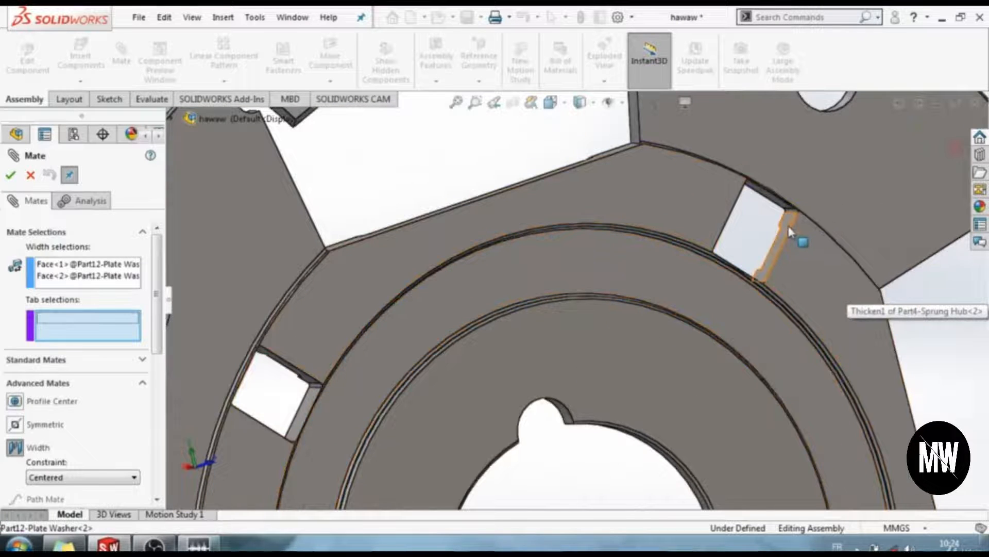
pyautogui.click(789, 227)
pyautogui.moveTo(787, 231); pyautogui.dragTo(713, 231, button='middle')
pyautogui.click(738, 219)
pyautogui.scroll(-5, 449, 285)
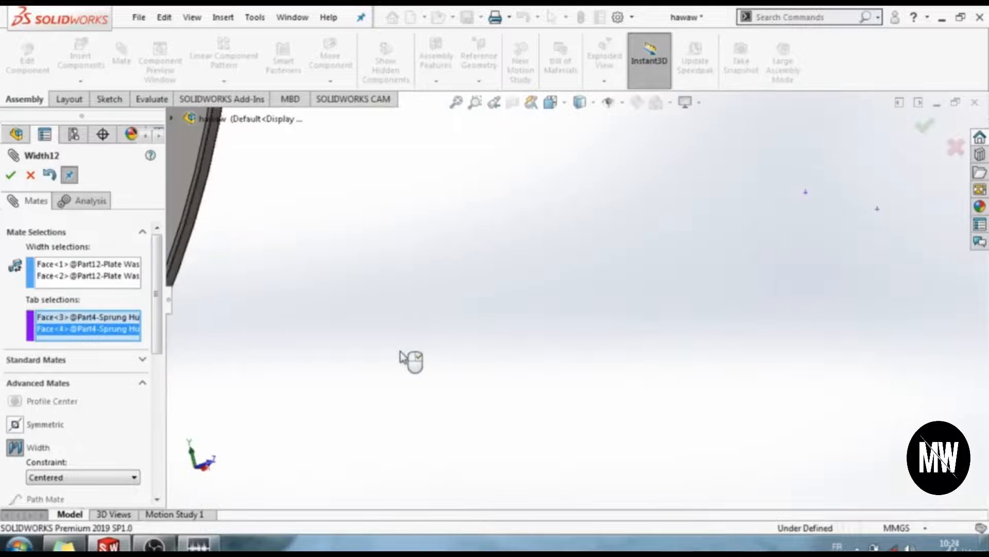
pyautogui.scroll(6, 407, 357)
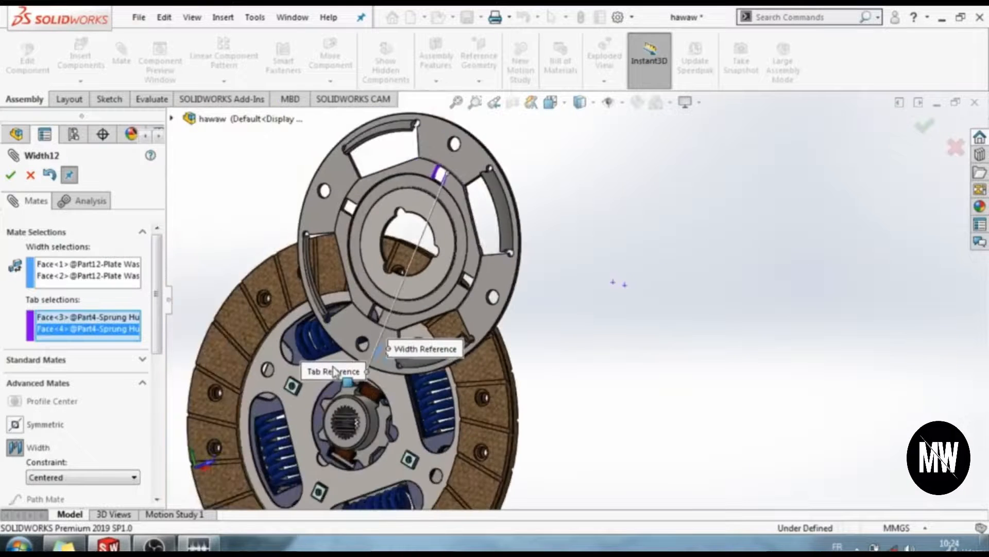
pyautogui.scroll(-4, 276, 389)
pyautogui.scroll(2, 488, 384)
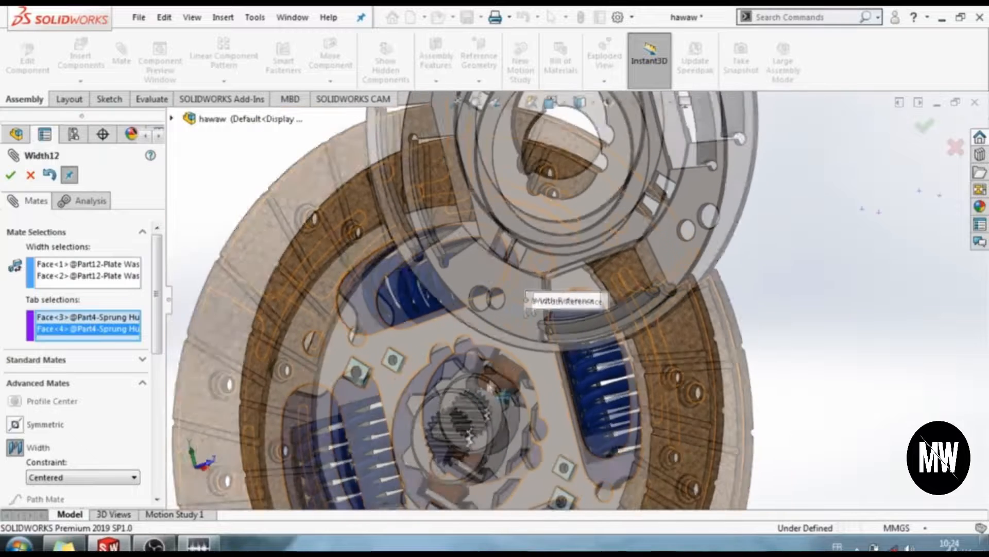
pyautogui.scroll(5, 488, 387)
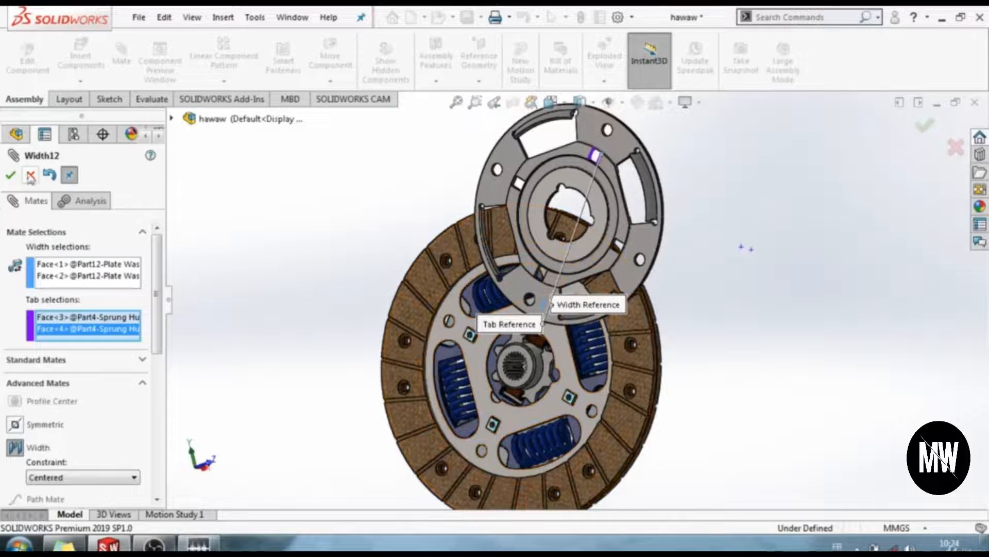
pyautogui.click(30, 175)
# Start another Centered Width mate and pick the remaining pair of opposite side faces on the same washer boss as width references.
pyautogui.scroll(-4, 560, 350)
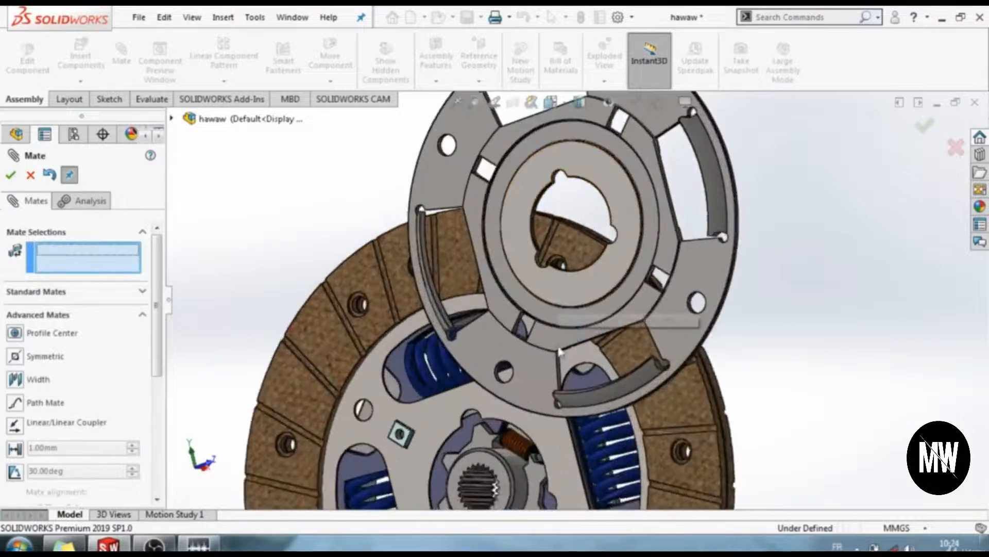
pyautogui.moveTo(561, 350); pyautogui.dragTo(563, 407, button='middle')
pyautogui.scroll(-3, 564, 407)
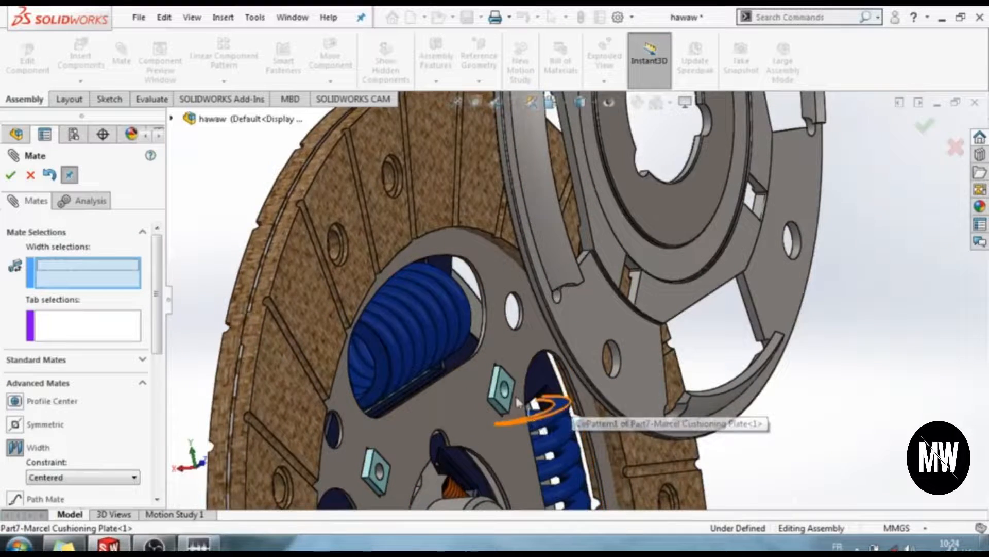
pyautogui.scroll(-5, 518, 402)
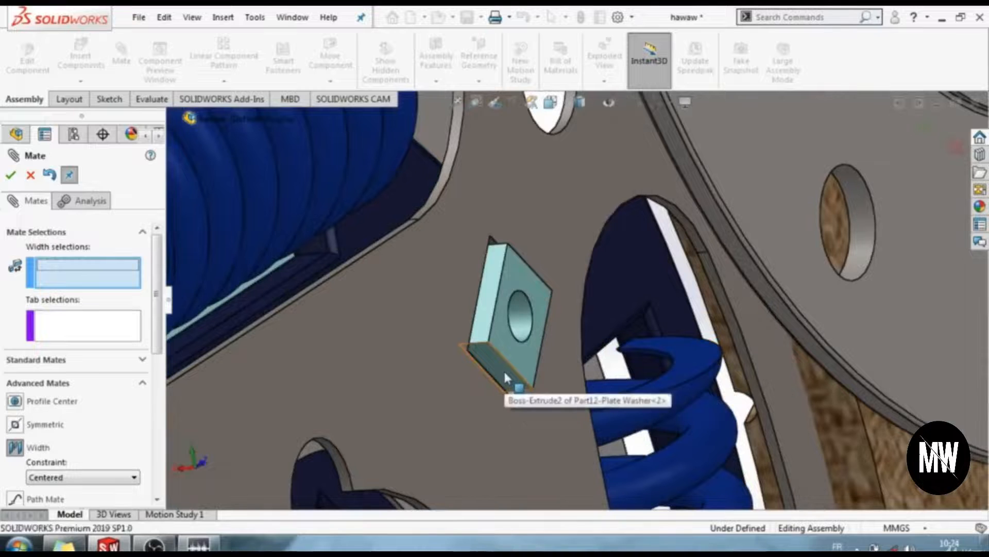
pyautogui.click(505, 374)
pyautogui.moveTo(505, 374); pyautogui.dragTo(518, 407, button='middle')
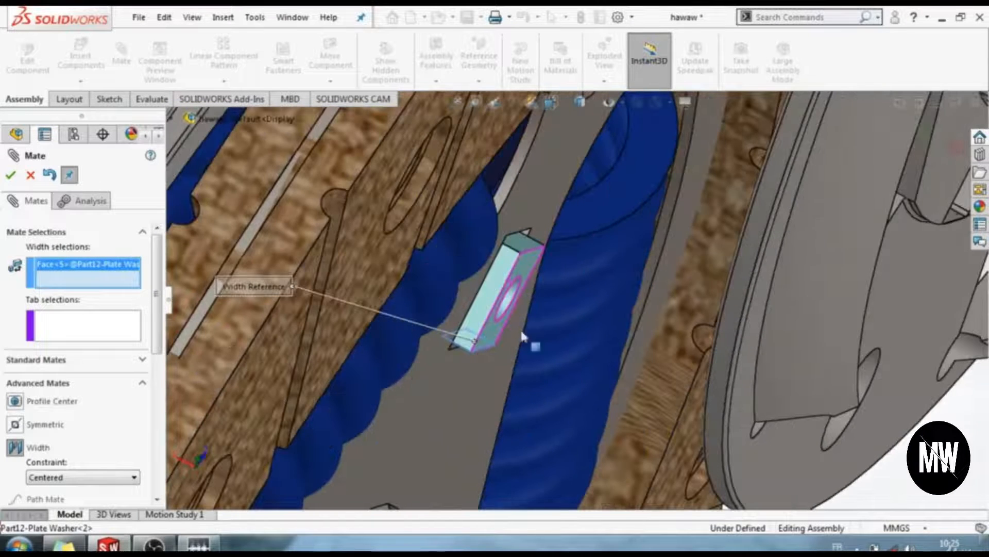
pyautogui.click(525, 240)
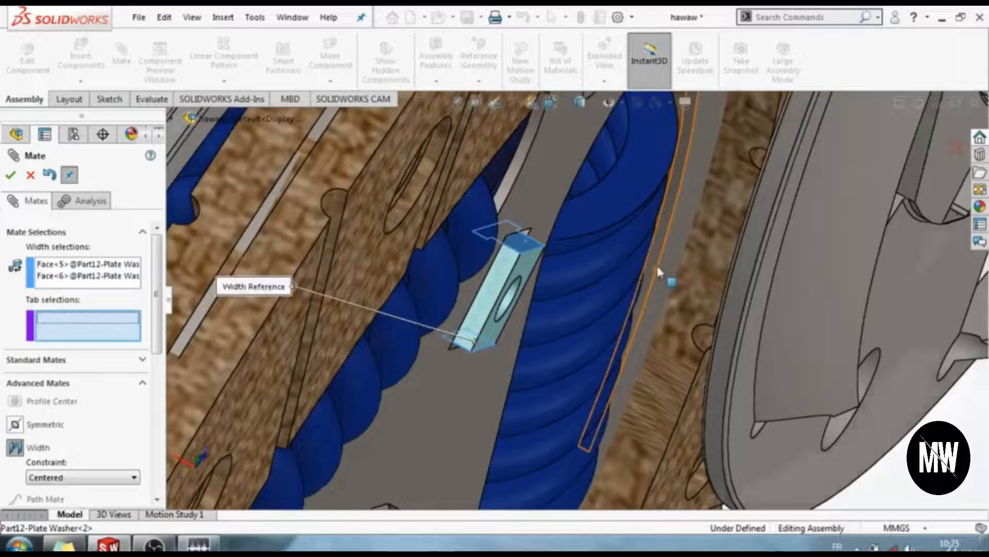
# Pick the inner and outer faces of the same sprung hub window as tab references and accept the second Width mate.
pyautogui.scroll(5, 656, 264)
pyautogui.scroll(5, 771, 177)
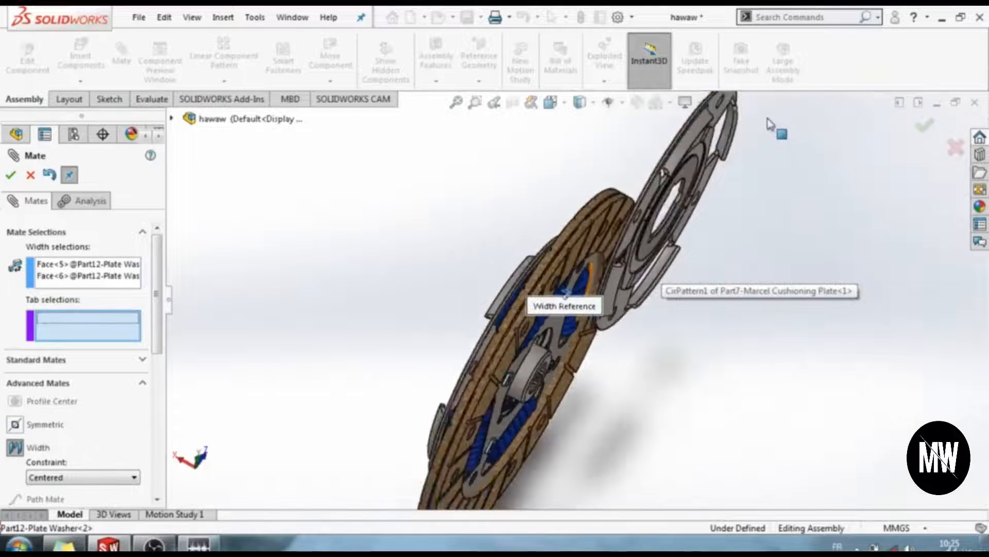
pyautogui.moveTo(657, 285); pyautogui.dragTo(574, 264, button='middle')
pyautogui.scroll(-1, 447, 221)
pyautogui.scroll(-5, 447, 223)
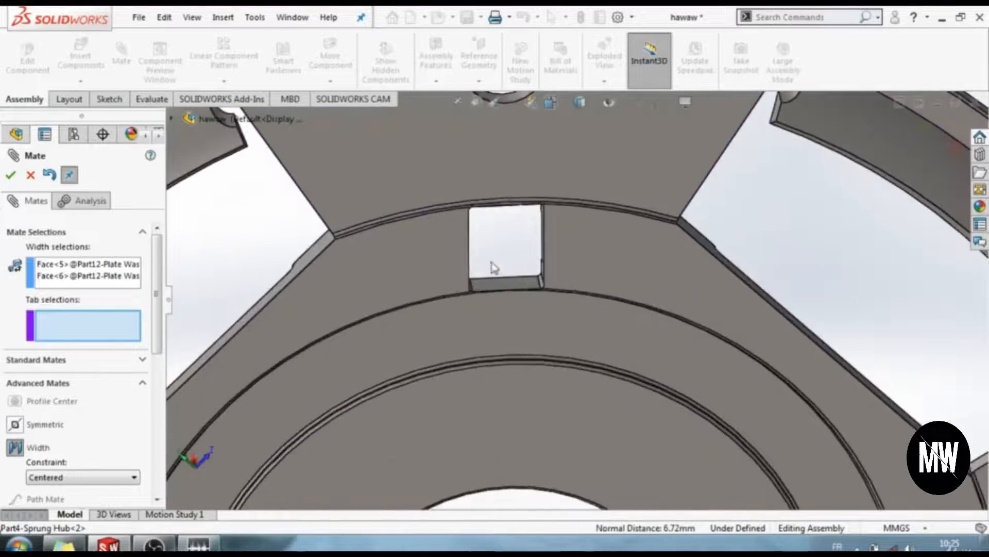
pyautogui.click(516, 284)
pyautogui.moveTo(515, 285); pyautogui.dragTo(520, 174, button='middle')
pyautogui.click(519, 177)
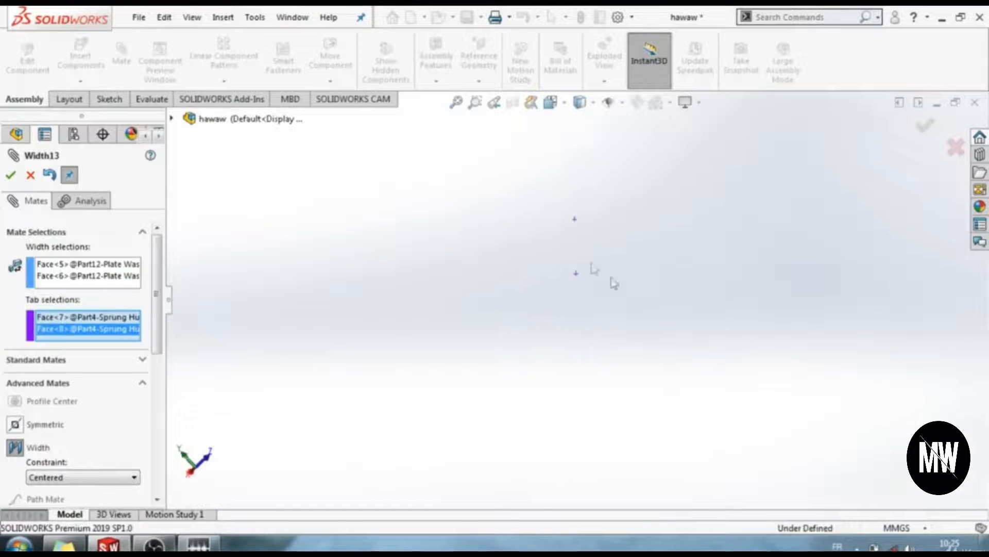
pyautogui.click(456, 103)
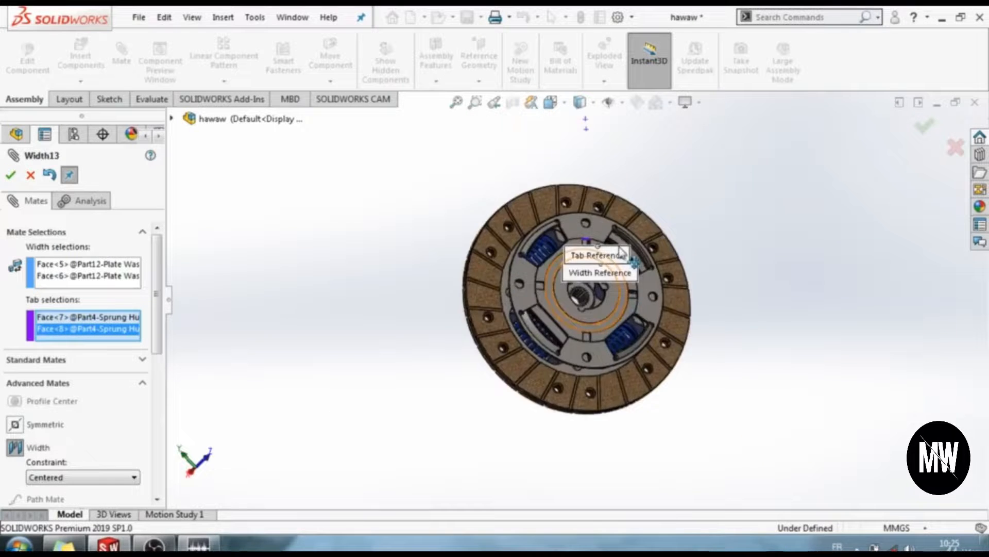
pyautogui.scroll(-8, 622, 252)
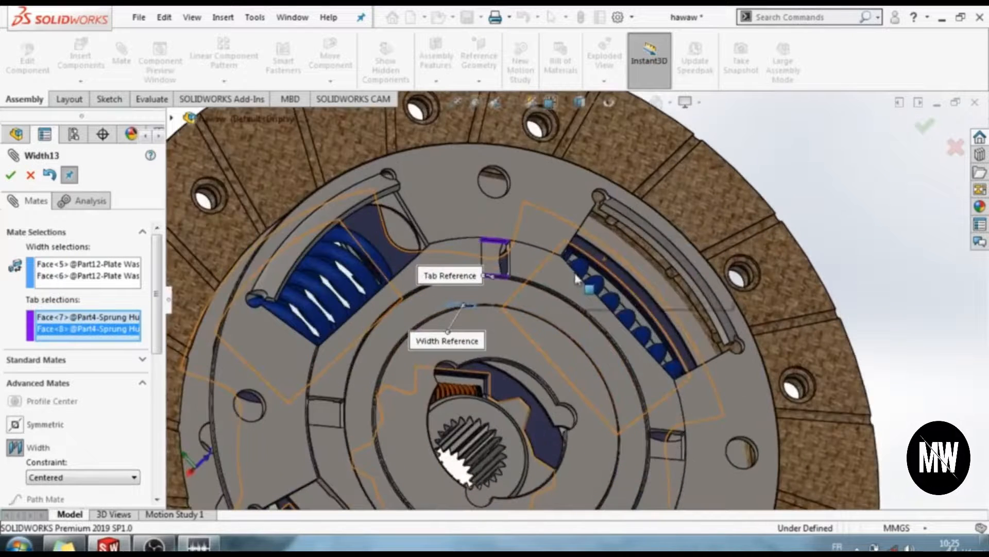
pyautogui.click(10, 175)
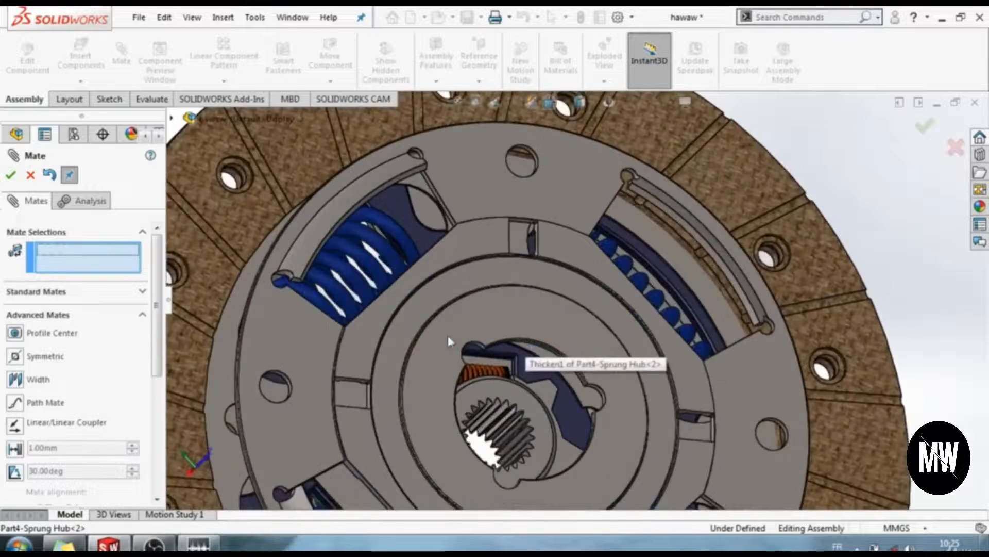
# Add a Coincident mate between the cushioning plate's flat face and the second sprung hub's flat face, and finish mating.
pyautogui.moveTo(449, 337)
pyautogui.mouseDown(button='middle')
pyautogui.moveTo(484, 344)
pyautogui.moveTo(467, 341)
pyautogui.mouseUp(button='middle')
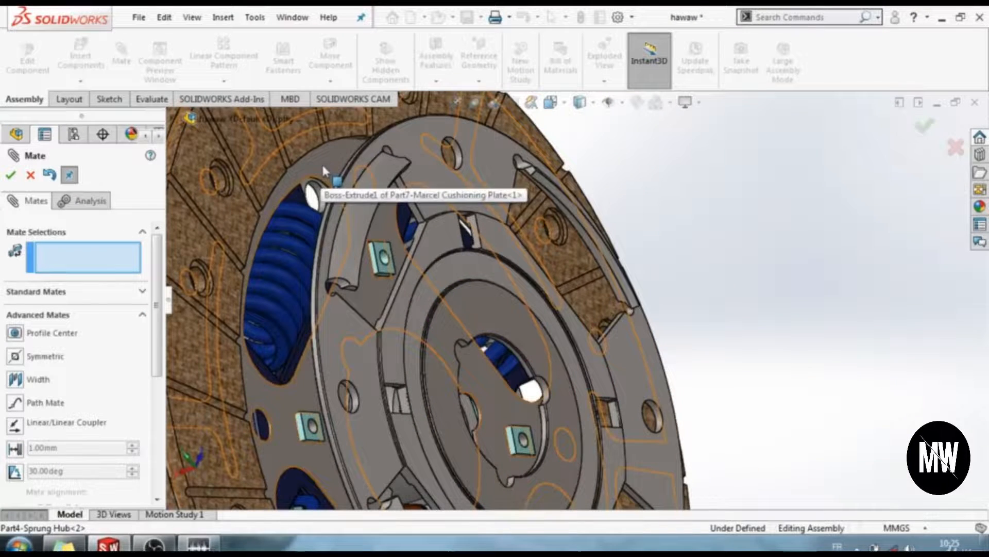
pyautogui.click(323, 166)
pyautogui.moveTo(322, 166); pyautogui.dragTo(443, 175, button='middle')
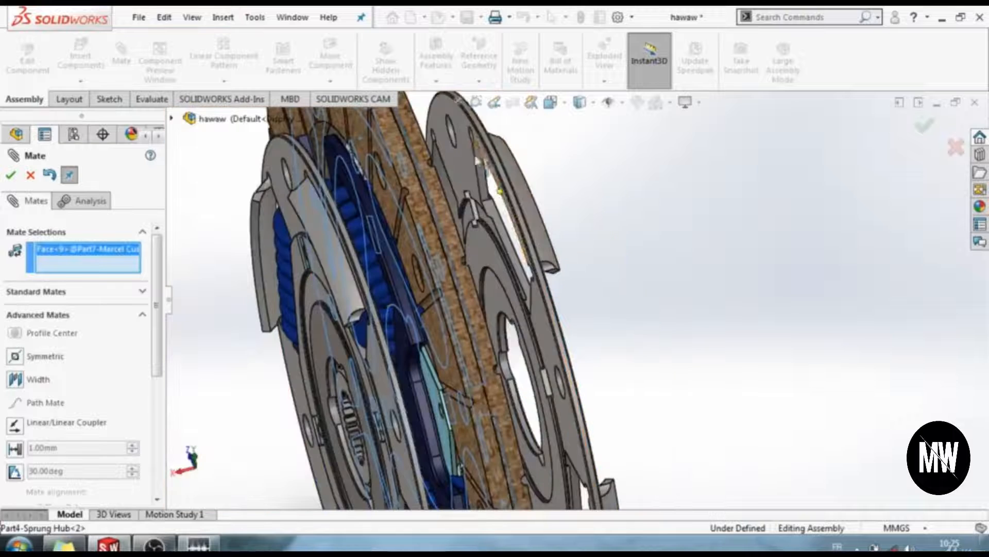
pyautogui.click(466, 165)
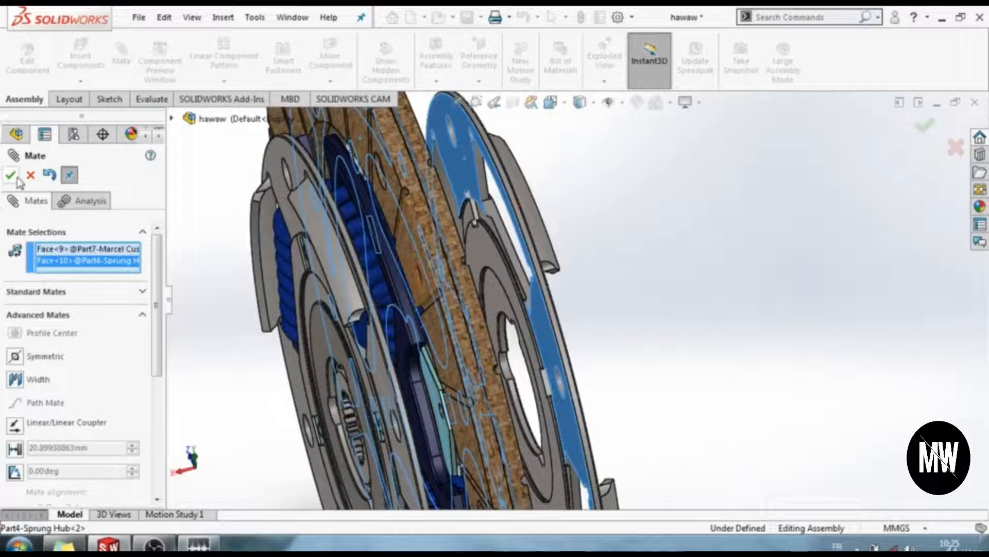
pyautogui.click(102, 296)
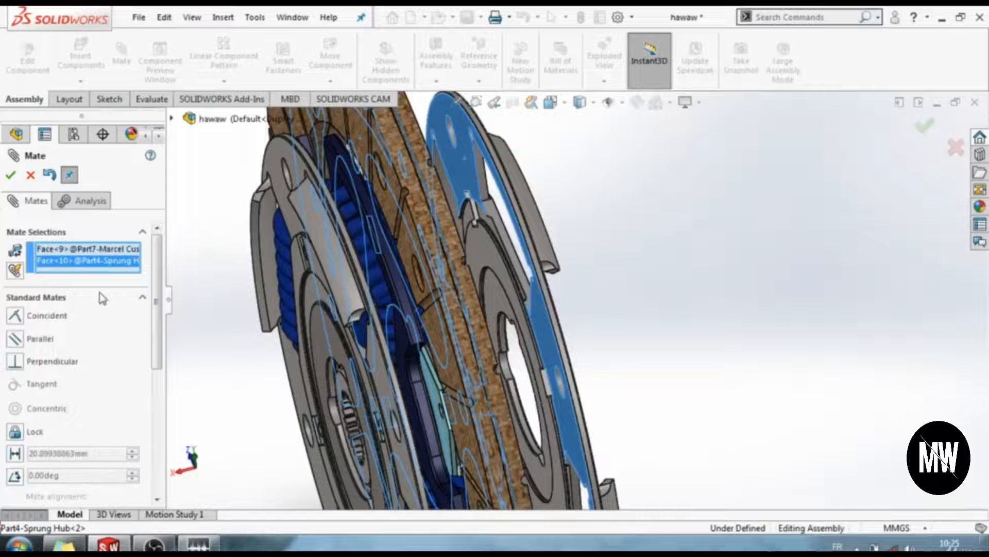
pyautogui.click(28, 317)
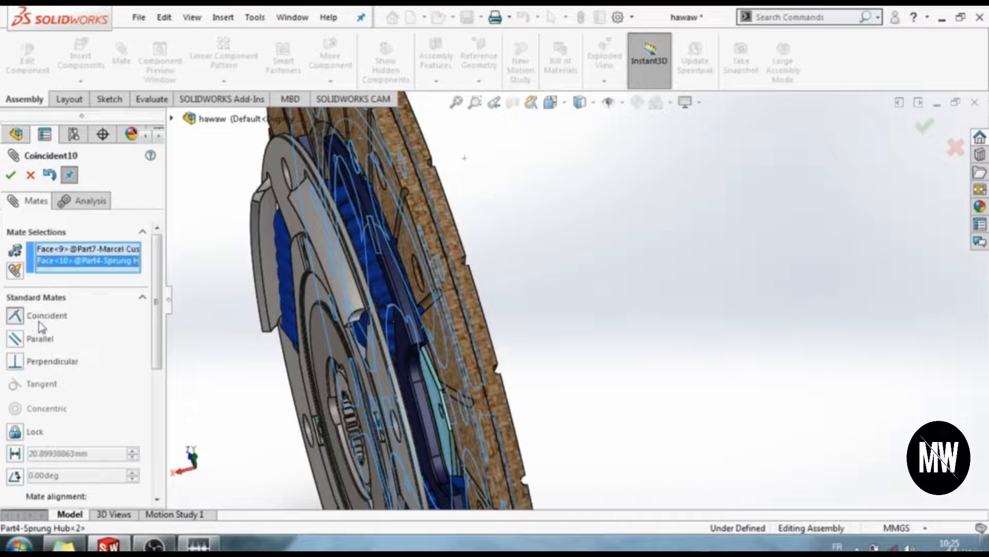
pyautogui.click(11, 175)
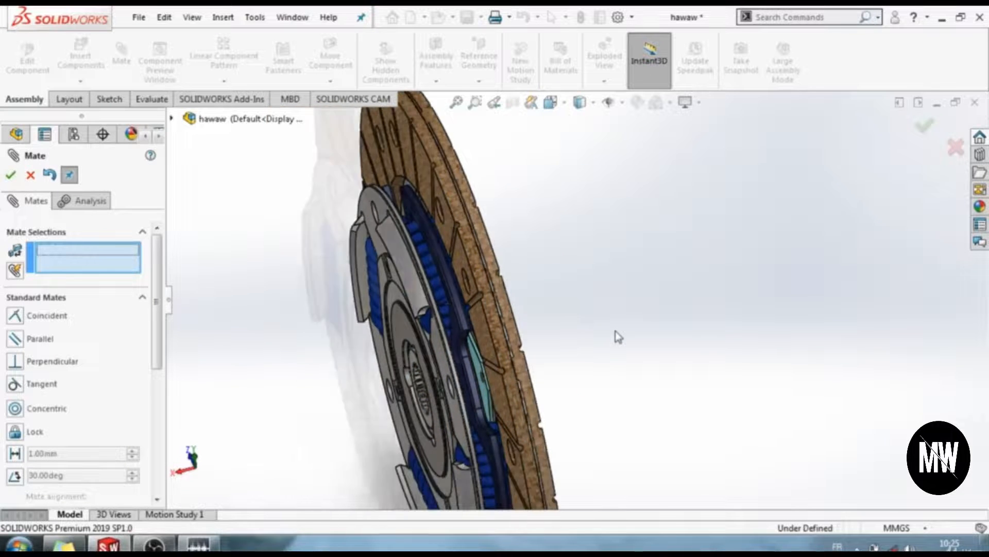
pyautogui.moveTo(605, 335); pyautogui.dragTo(533, 330, button='middle')
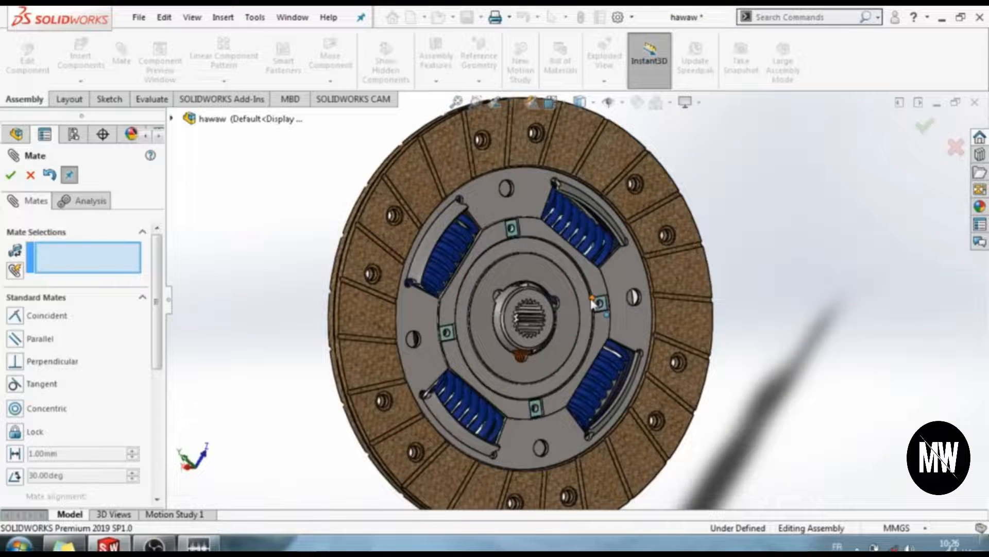
pyautogui.click(30, 175)
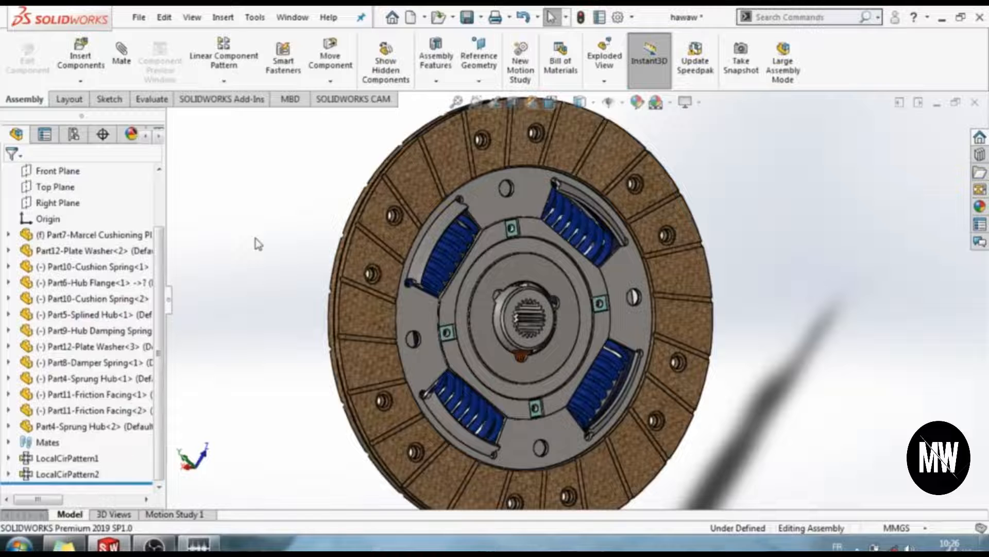
pyautogui.scroll(-3, 258, 243)
pyautogui.scroll(5, 416, 354)
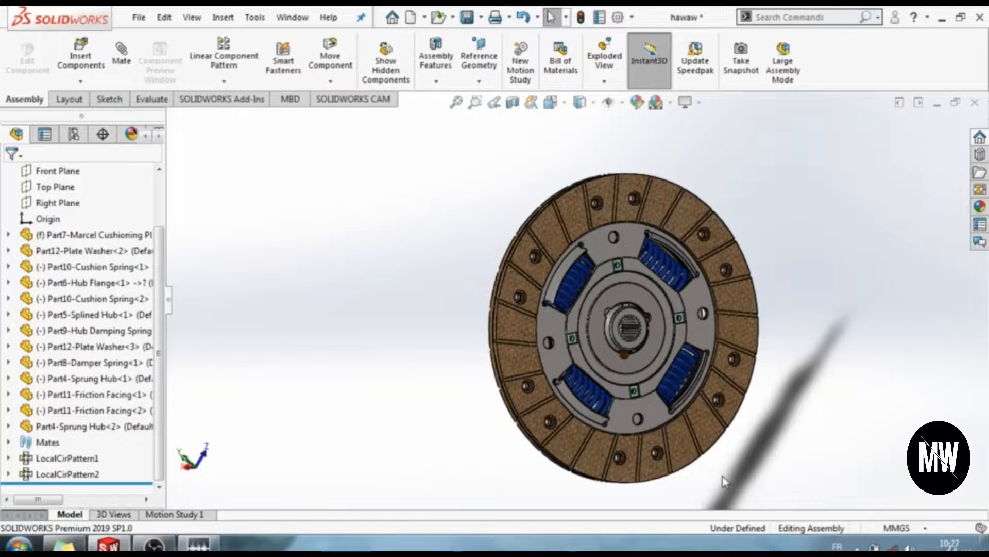
pyautogui.moveTo(725, 481); pyautogui.dragTo(586, 418, button='middle')
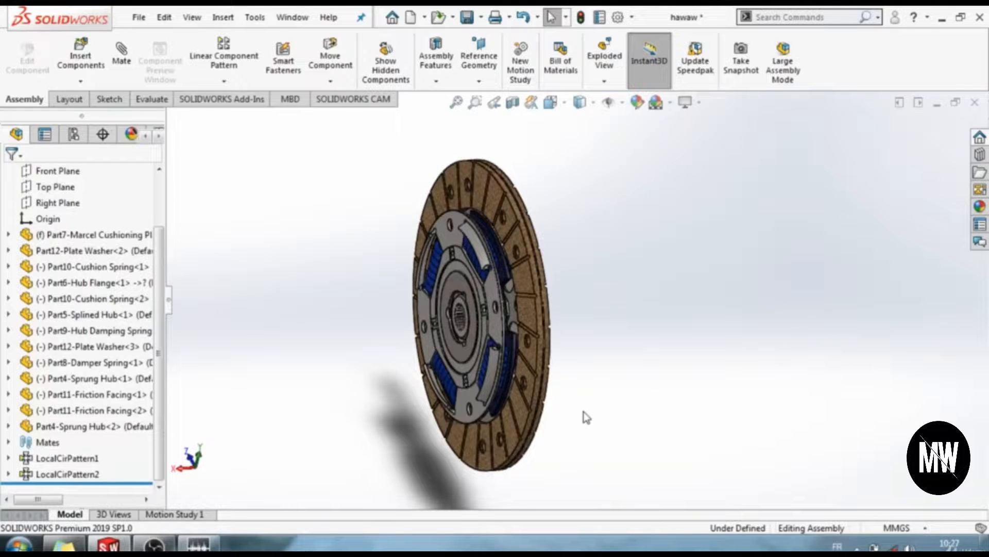